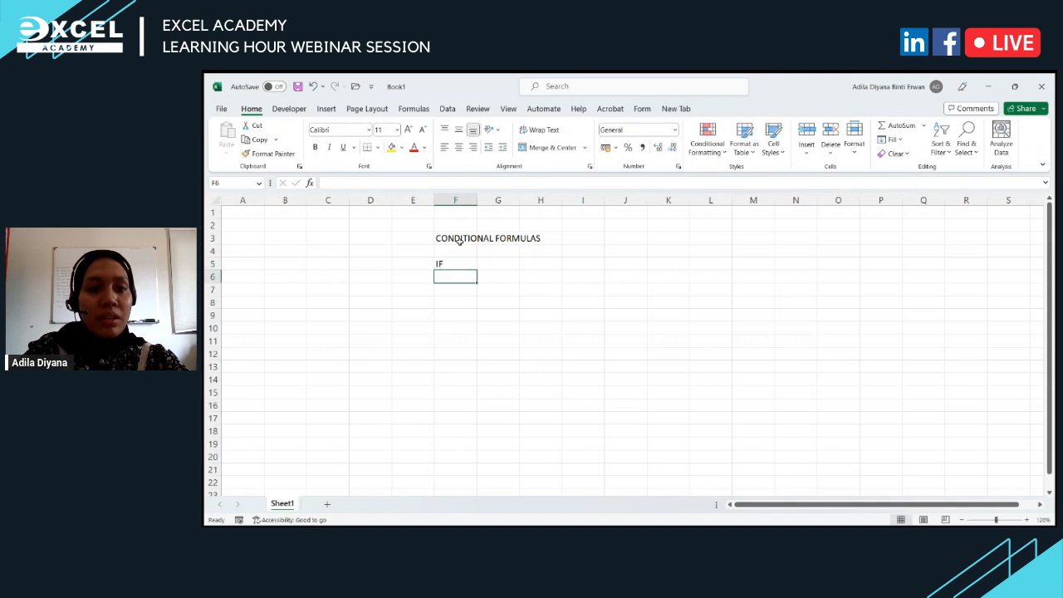
Add COUNTIF and SUMIF in F6 and F7, below IF in the conditional formulas list.
text(COUNTIF)
key(Return)
text(SUMIF)
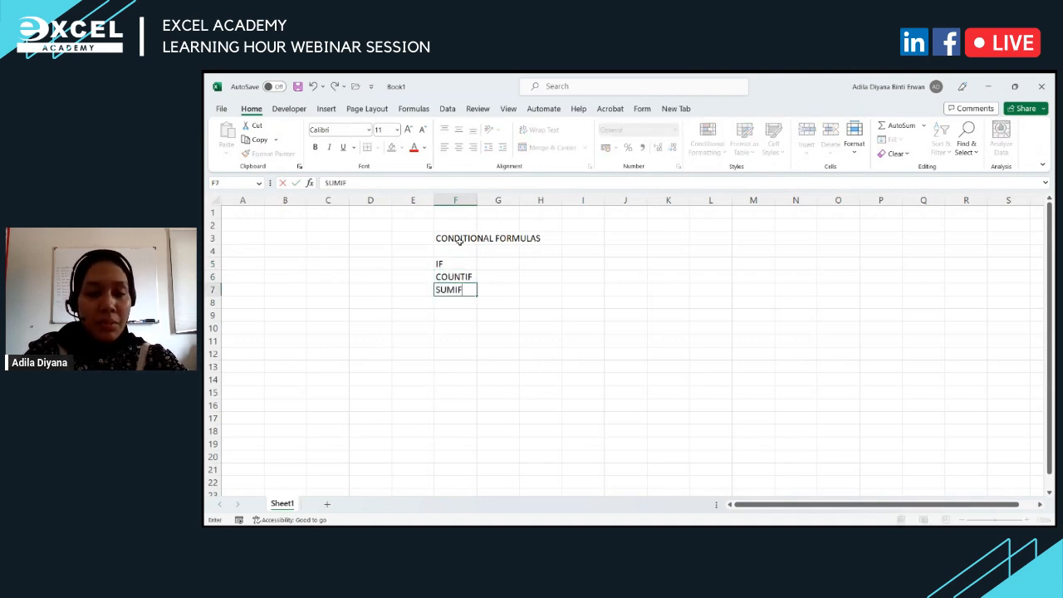
Enter the IF variants "IF + AND" in G5 and "IF + OR" in H5.
click(512, 263)
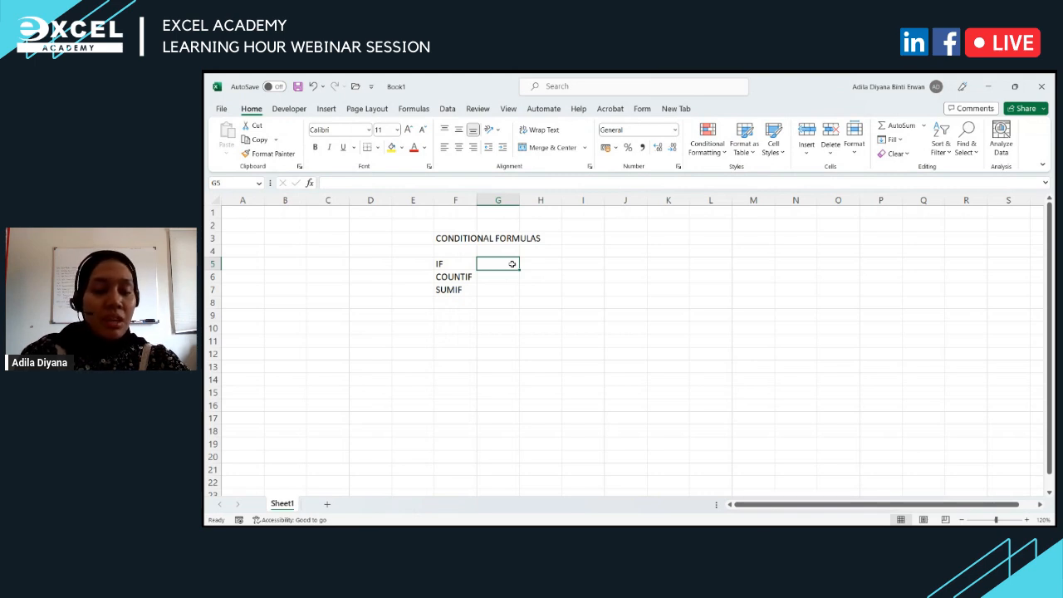
text(IF)
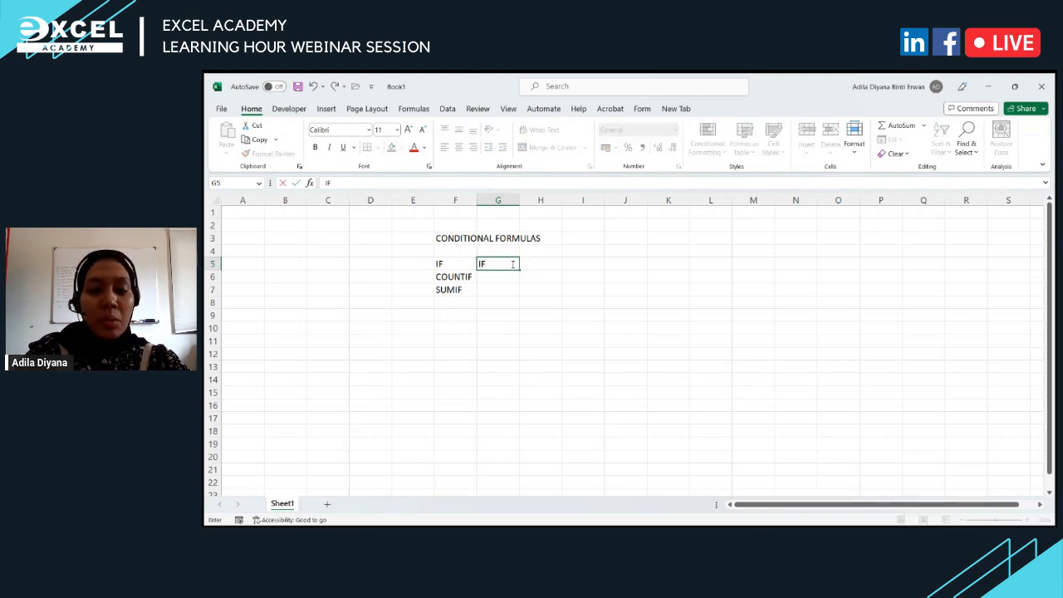
text( + AND)
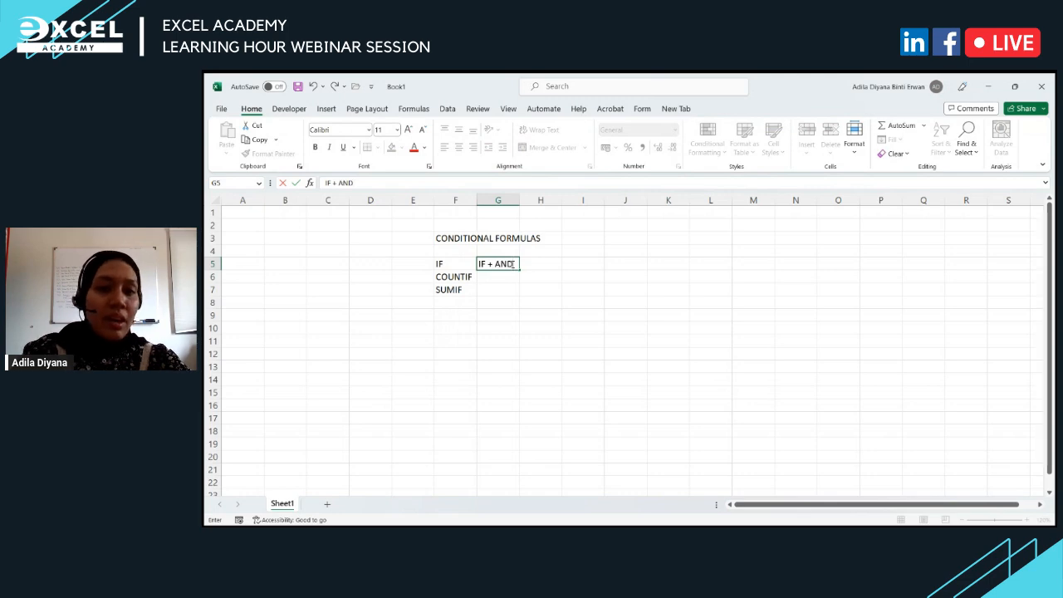
click(538, 263)
text(IF +)
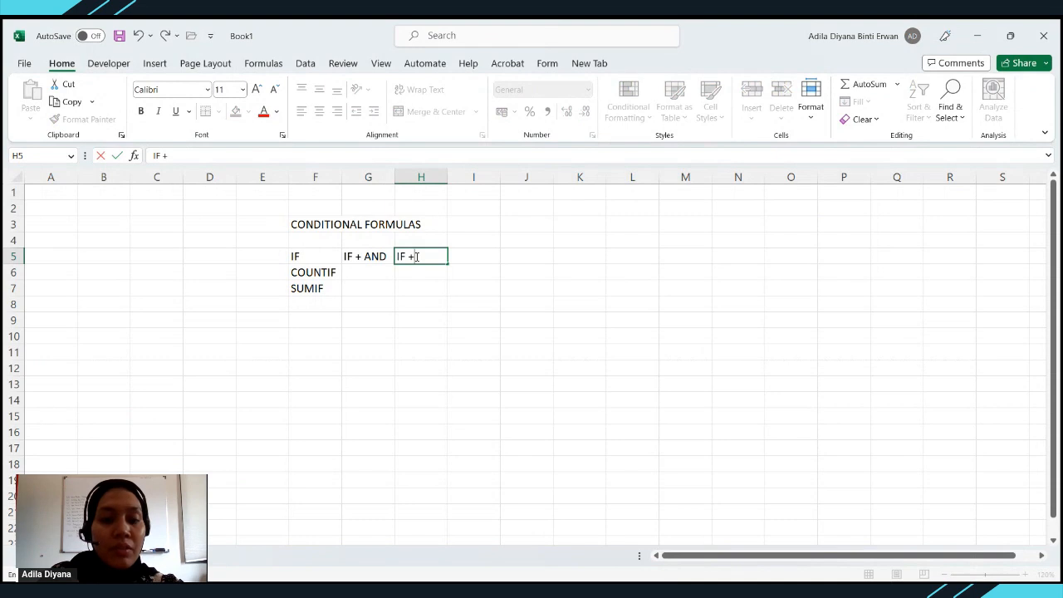
text( OR)
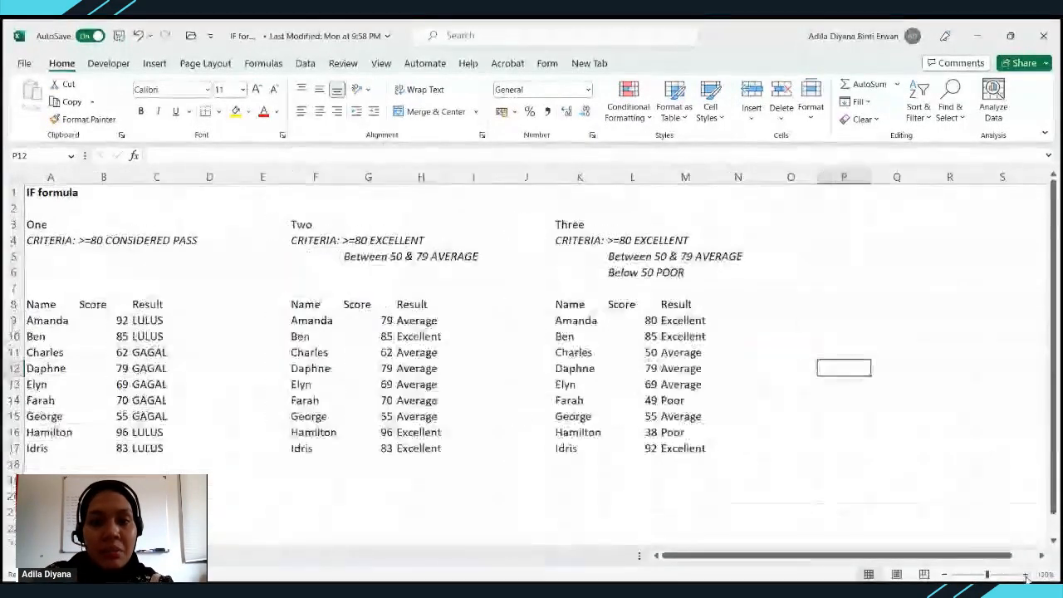
Examine the Name, Score and Result columns and the pass criterion of table One on the IF formula sheet.
click(1026, 574)
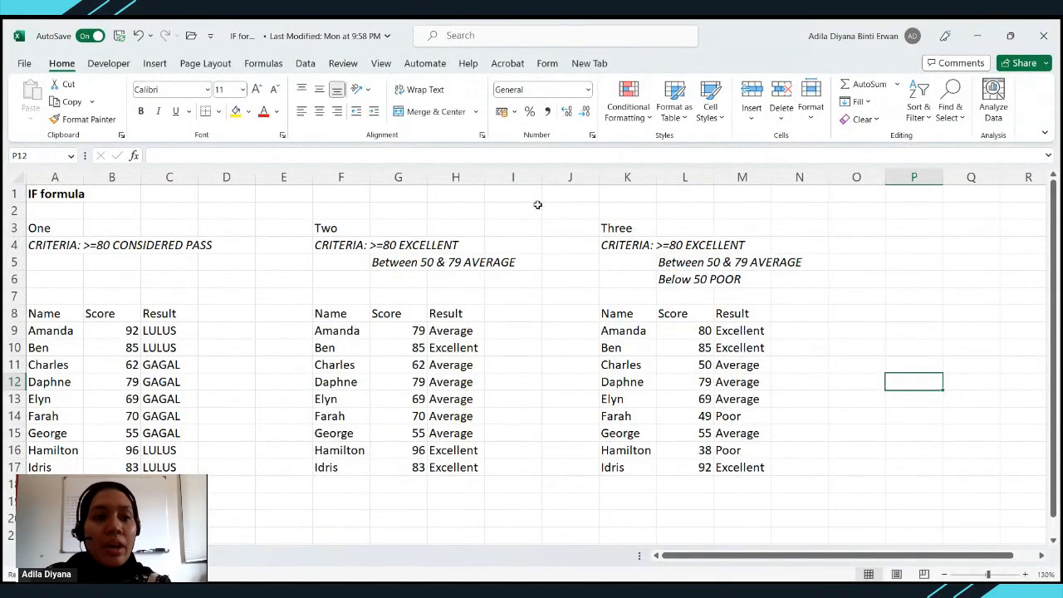
click(63, 319)
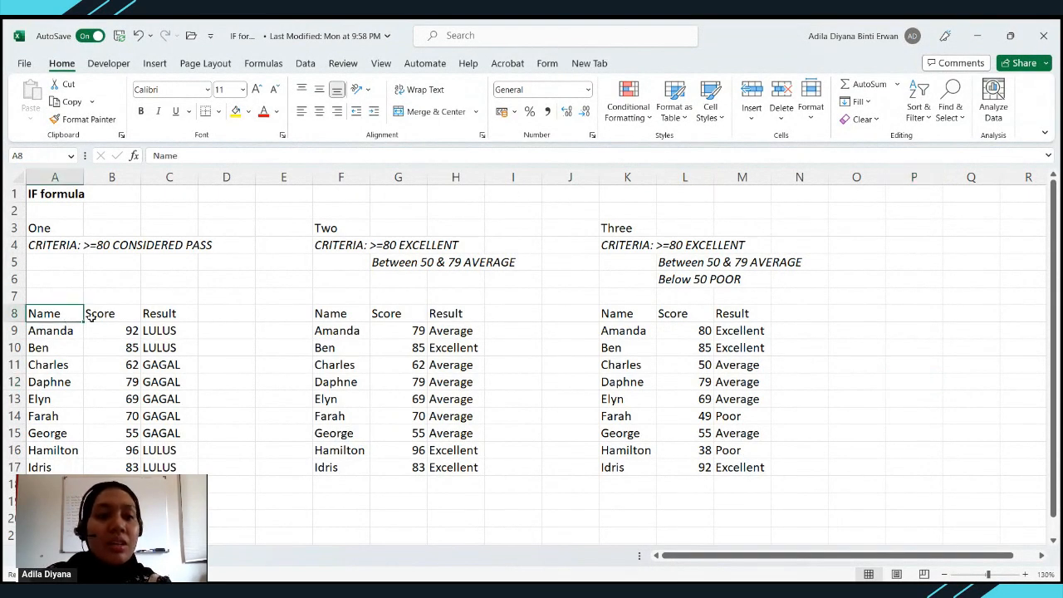
click(104, 317)
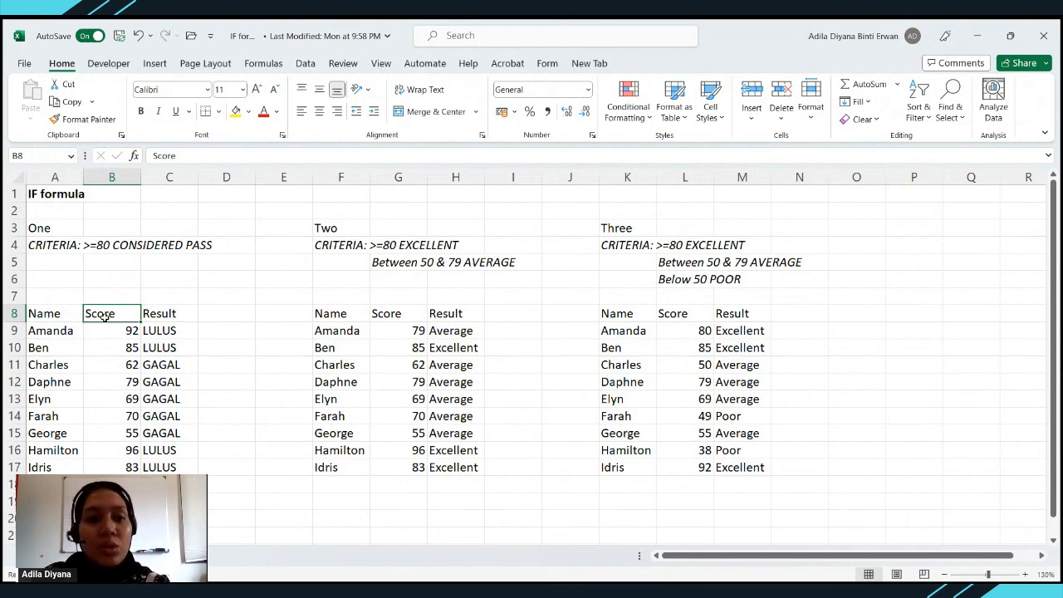
click(149, 316)
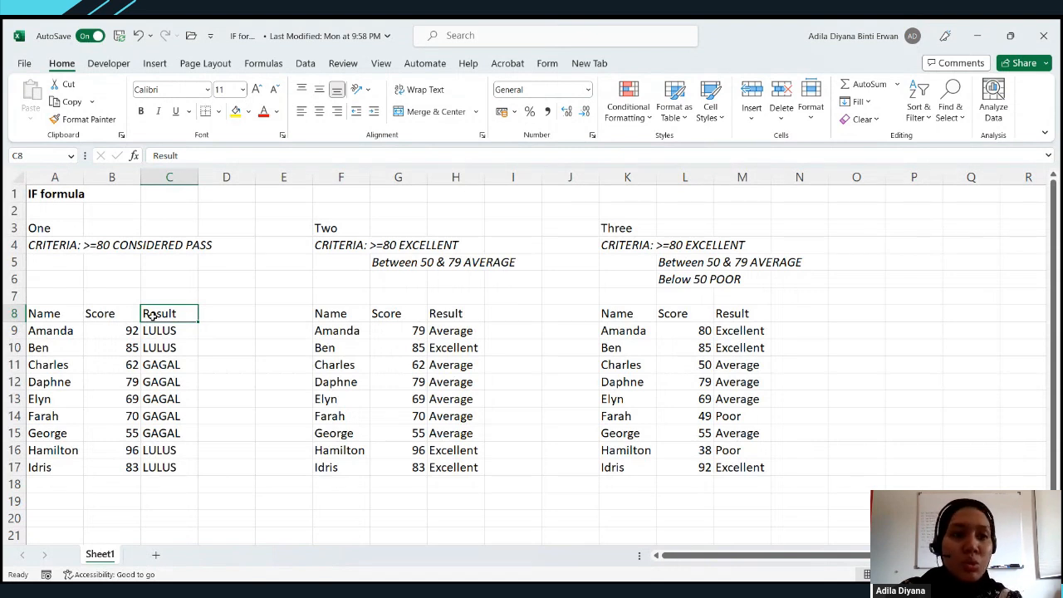
click(68, 196)
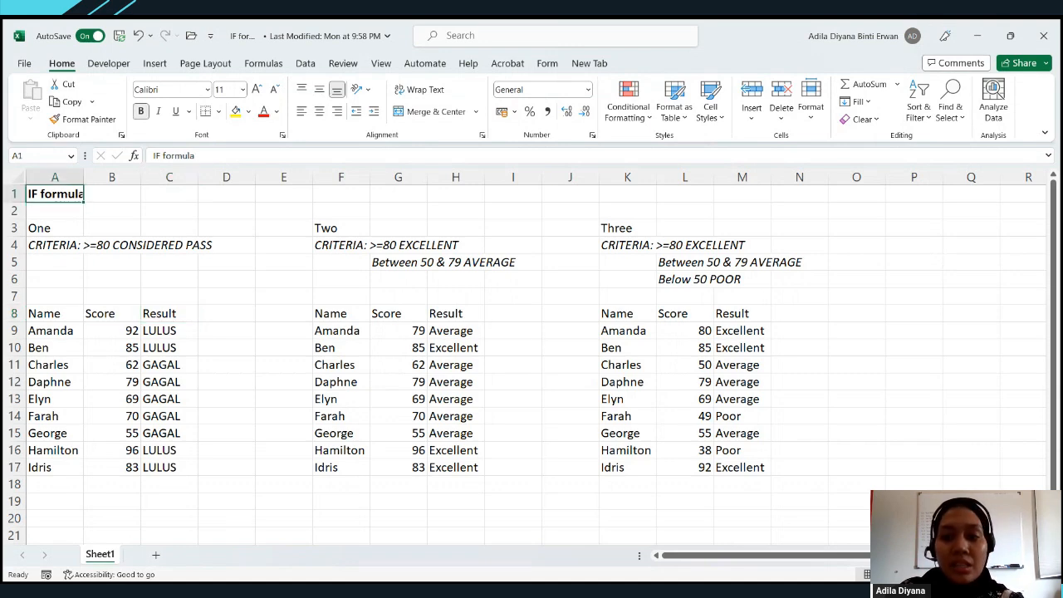
scroll(576, 385, up, 2)
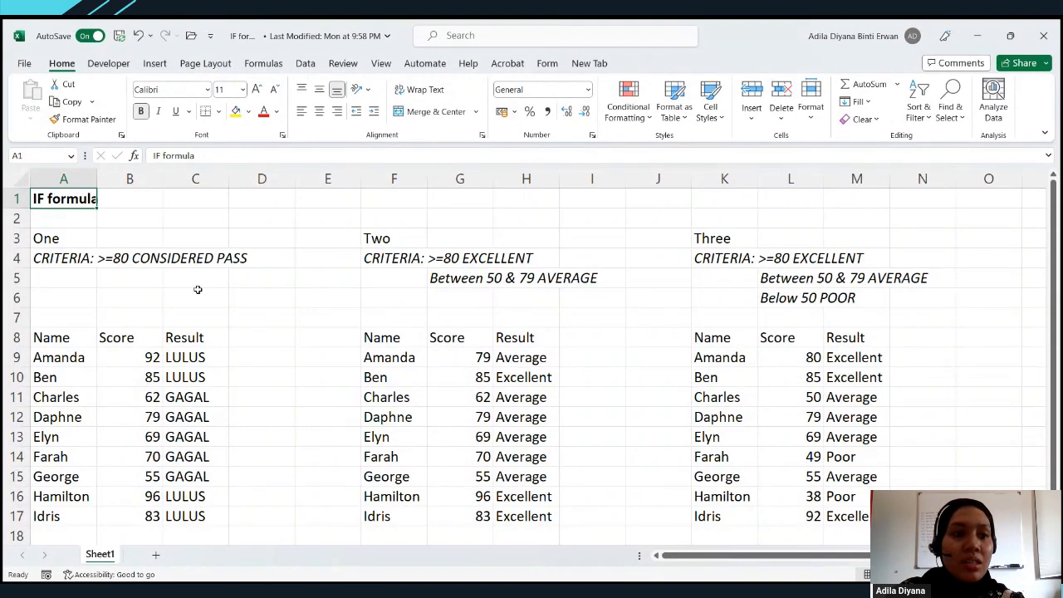
click(80, 239)
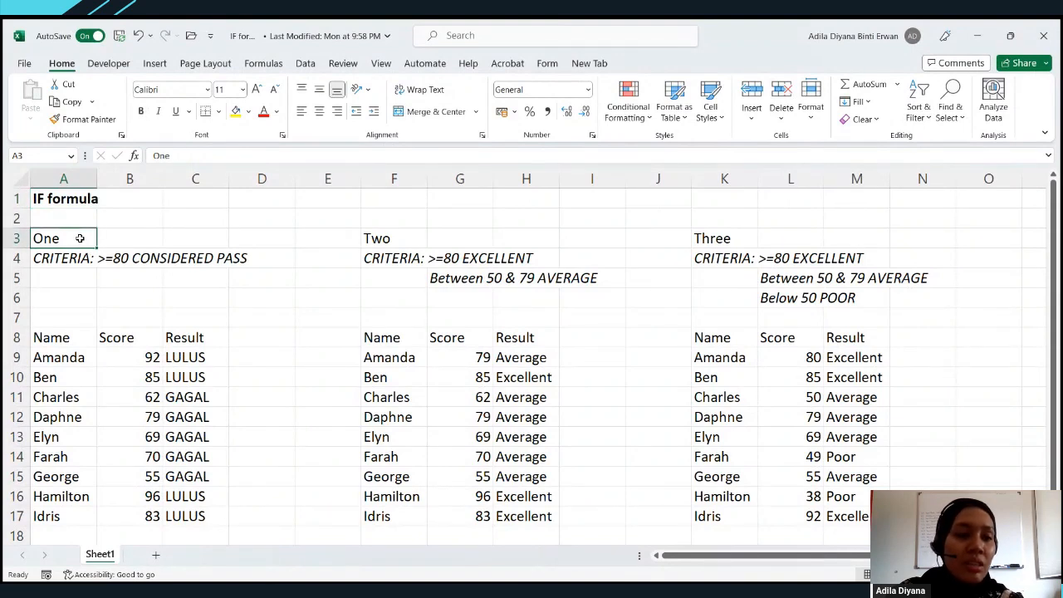
click(73, 253)
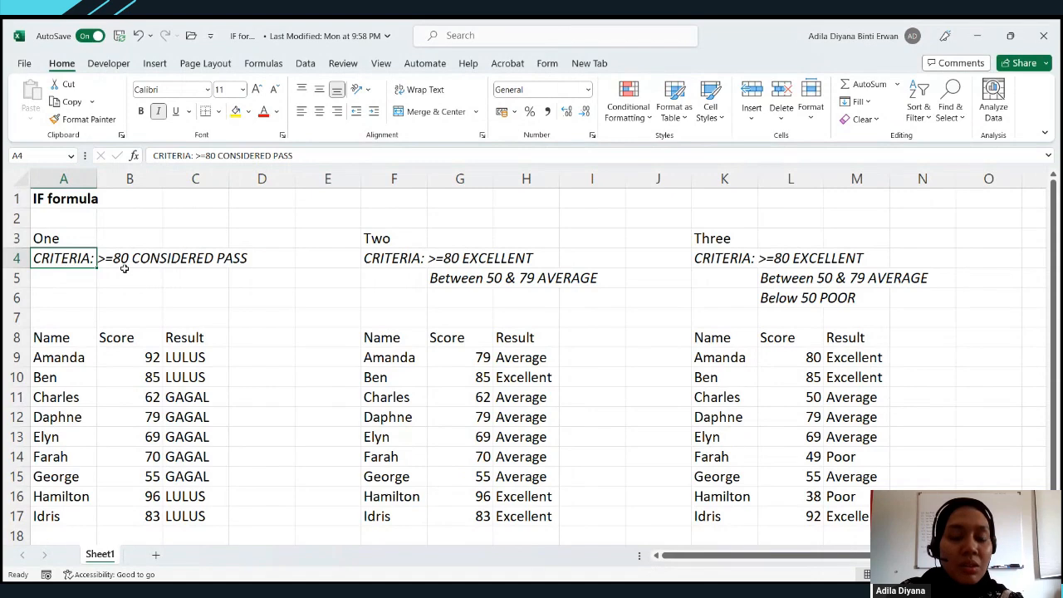
Examine the score criteria for the Excellent, Average and Poor ratings in tables Two and Three.
click(393, 262)
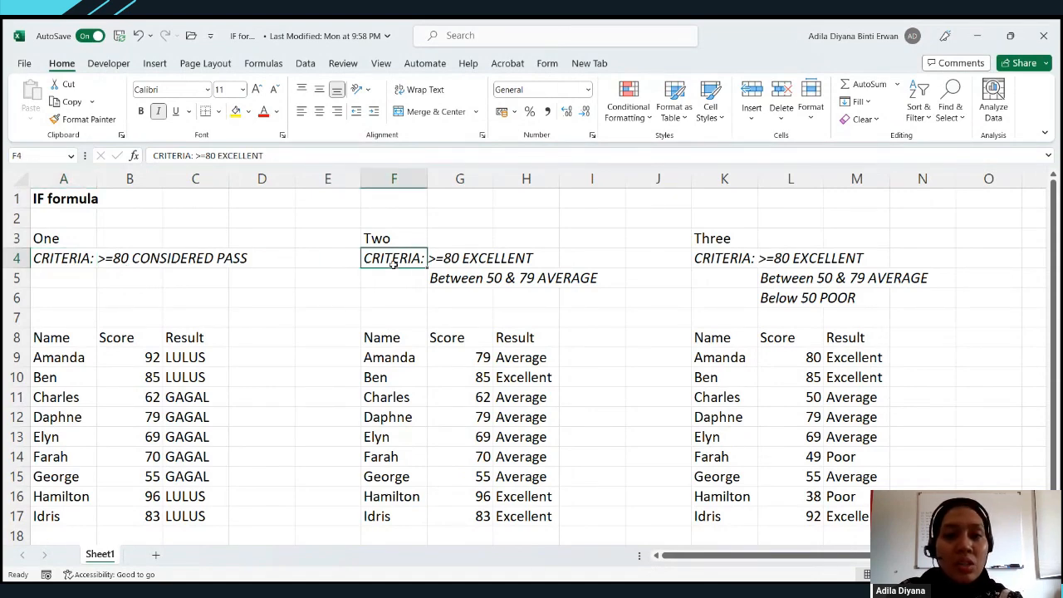
click(431, 261)
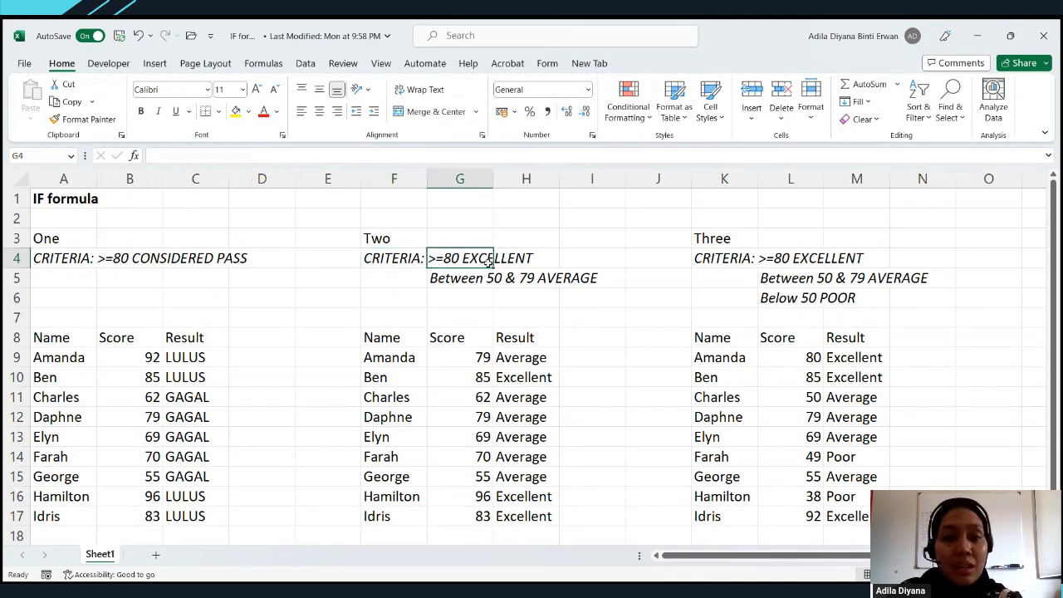
click(445, 281)
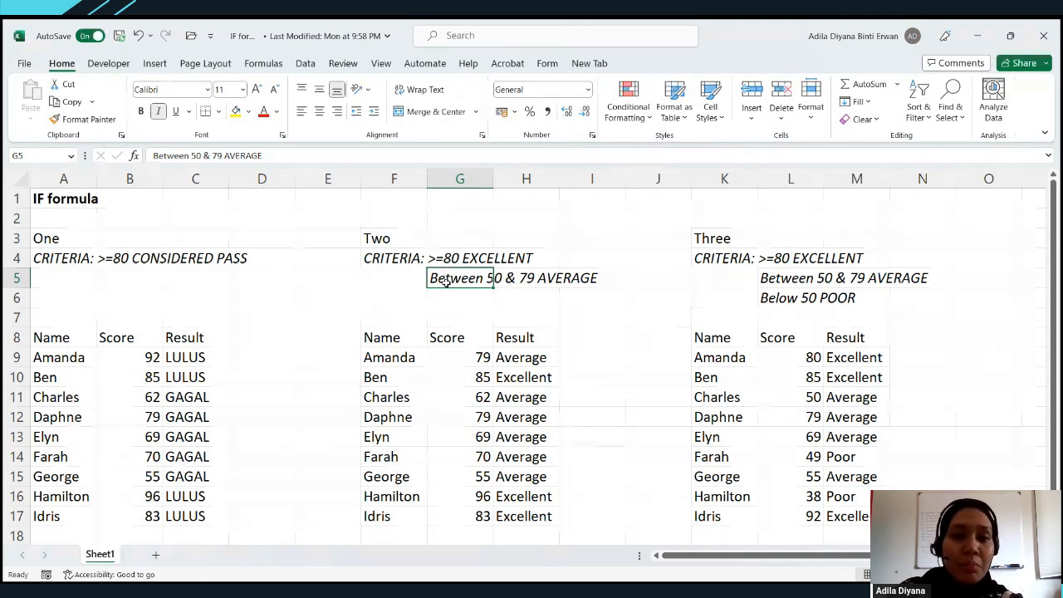
click(406, 181)
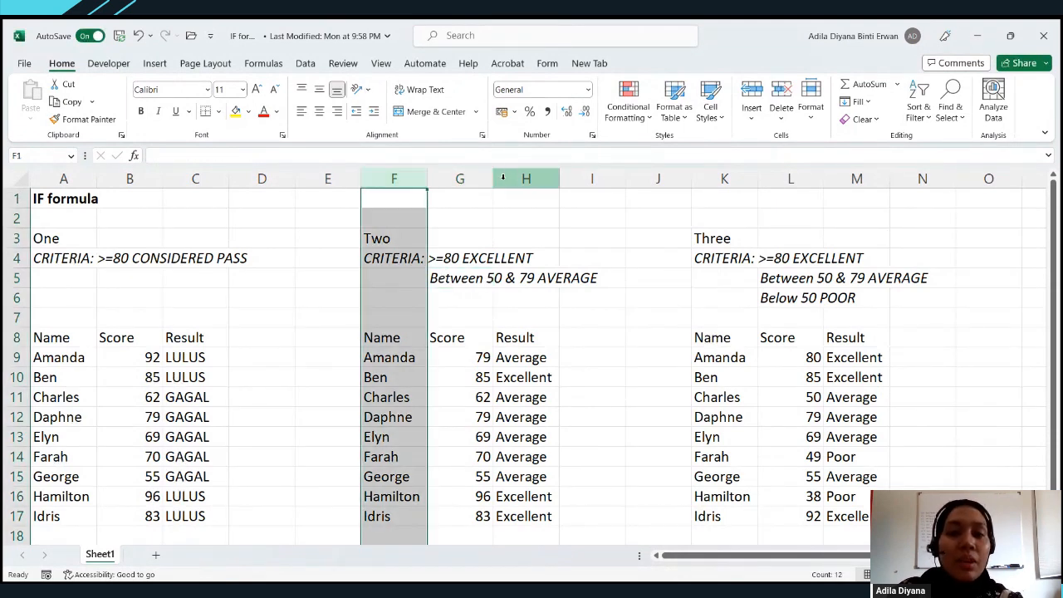
click(720, 178)
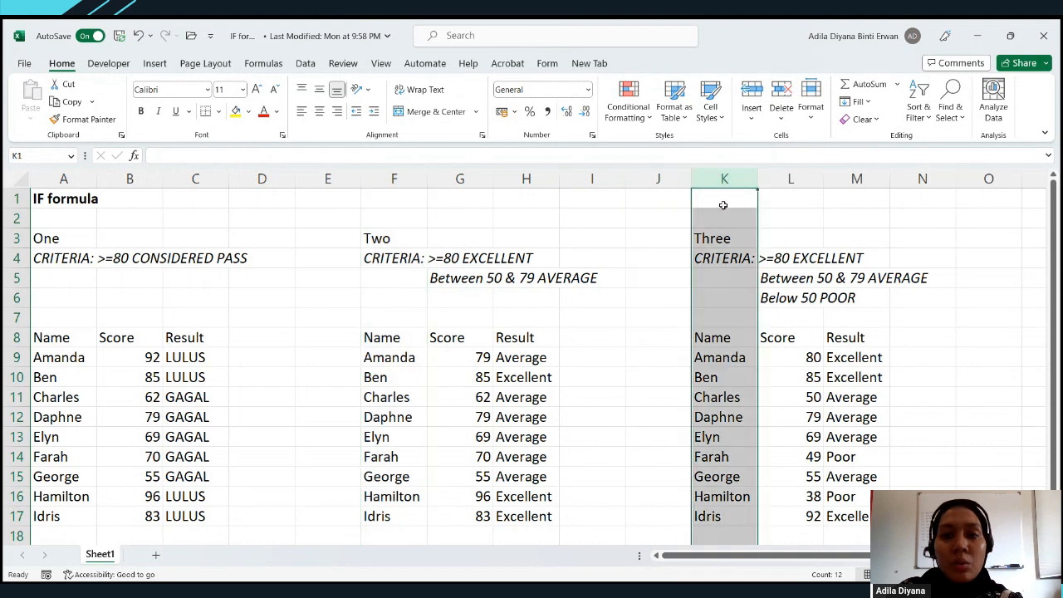
click(712, 253)
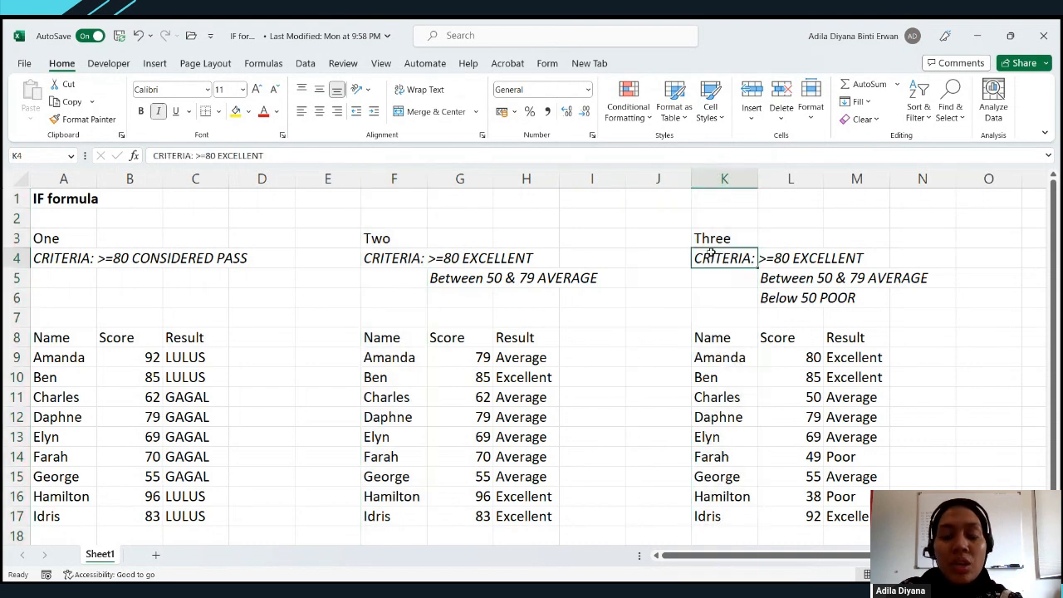
click(772, 258)
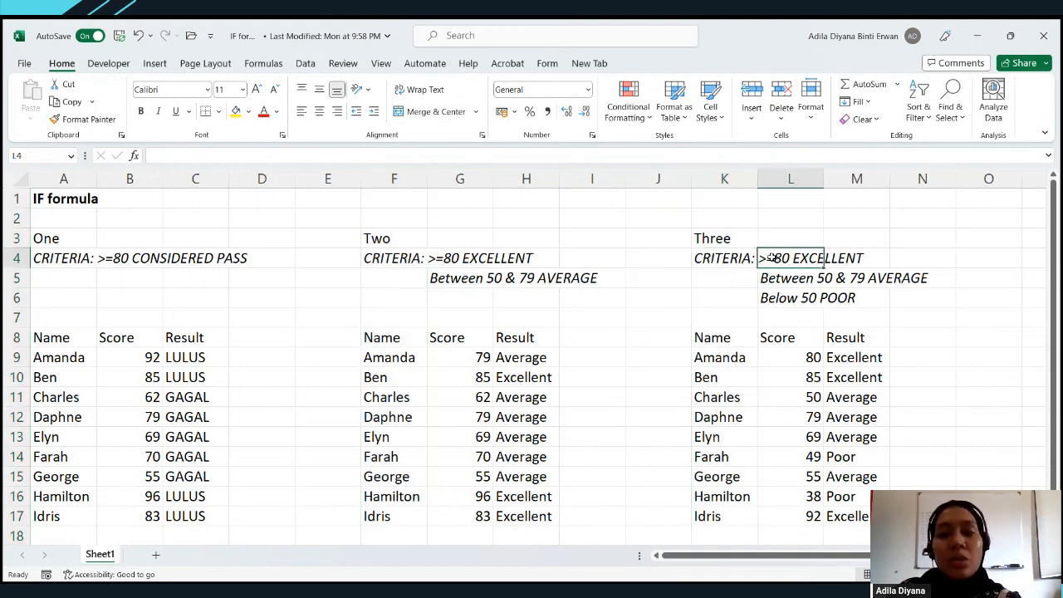
click(893, 257)
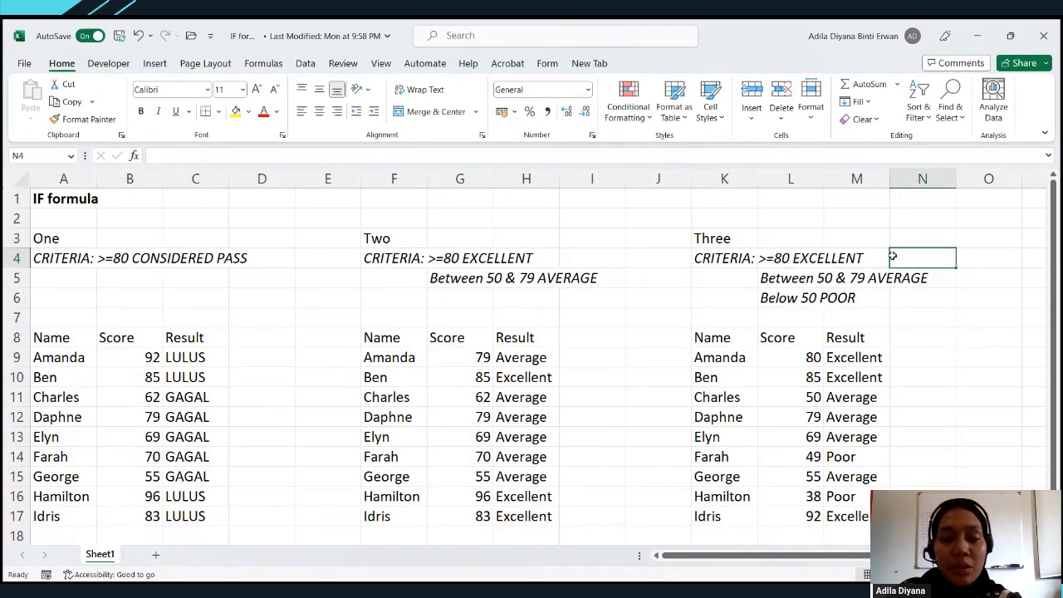
click(972, 280)
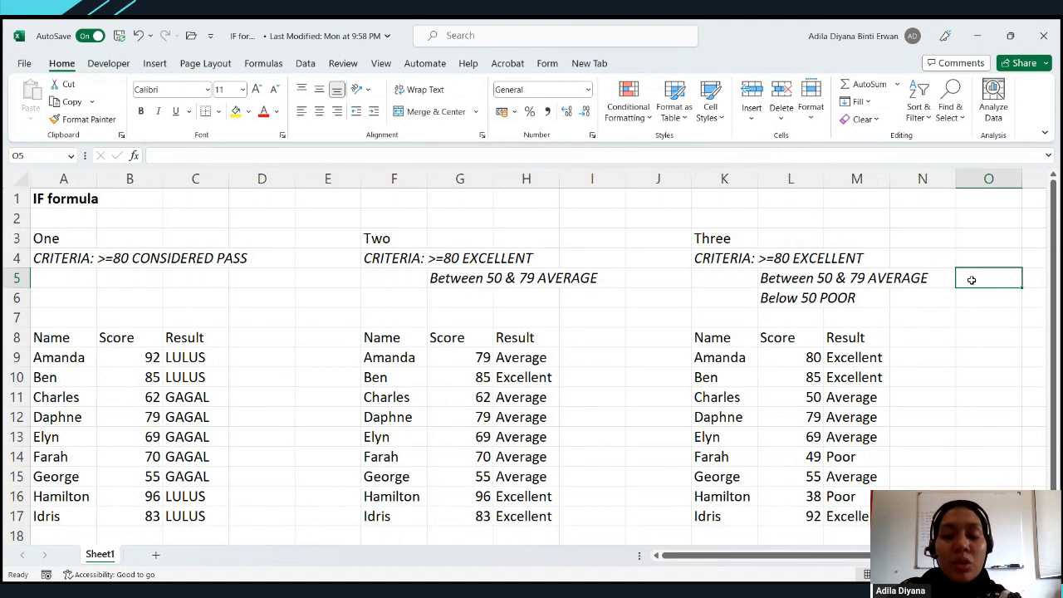
click(970, 296)
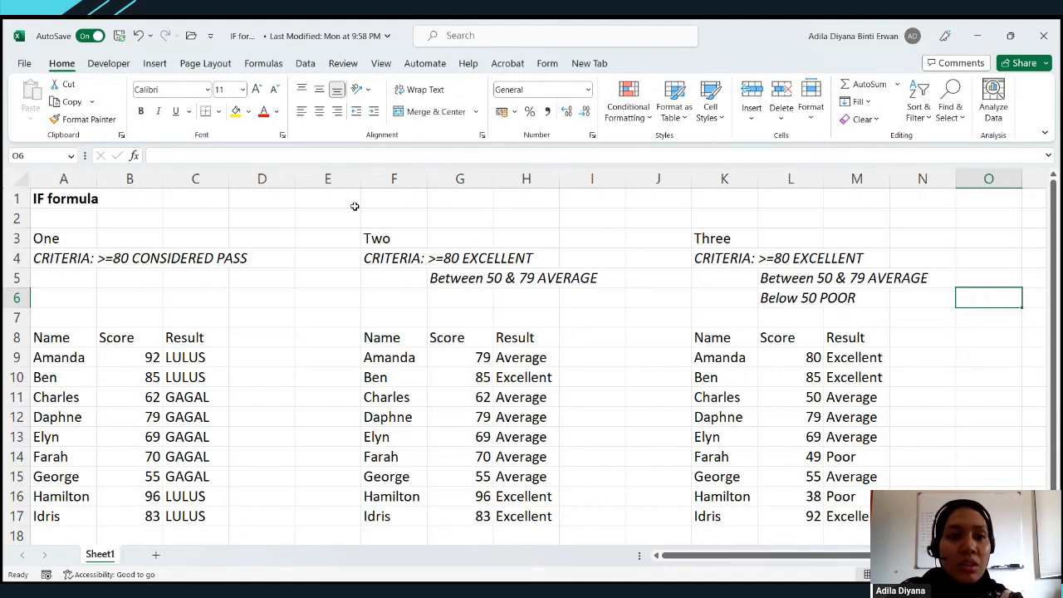
Inspect the IF formula in result cell C9 and compare it with table One's pass criterion in A4.
click(83, 178)
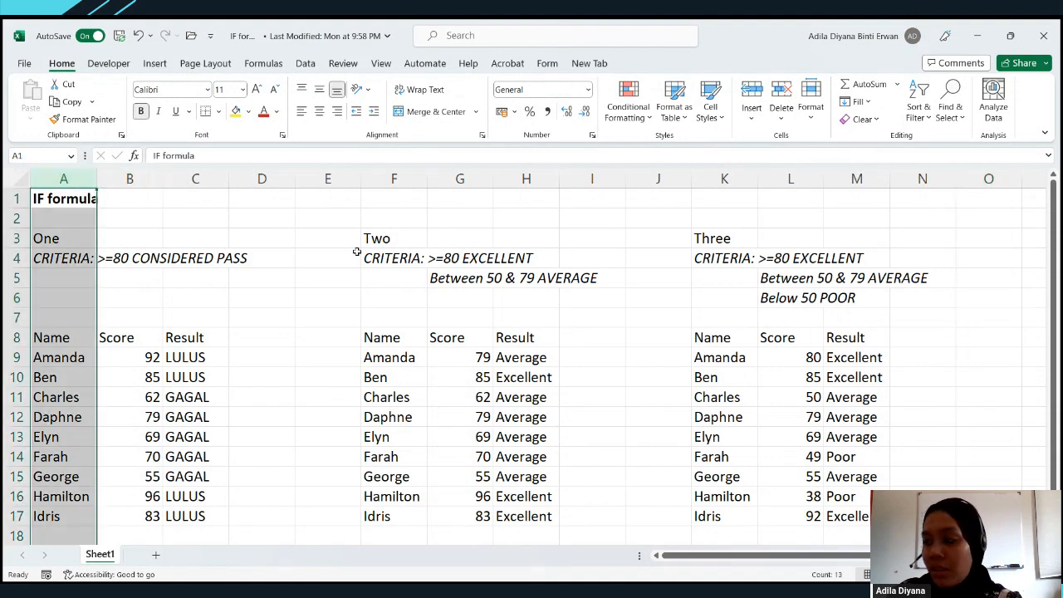
click(201, 357)
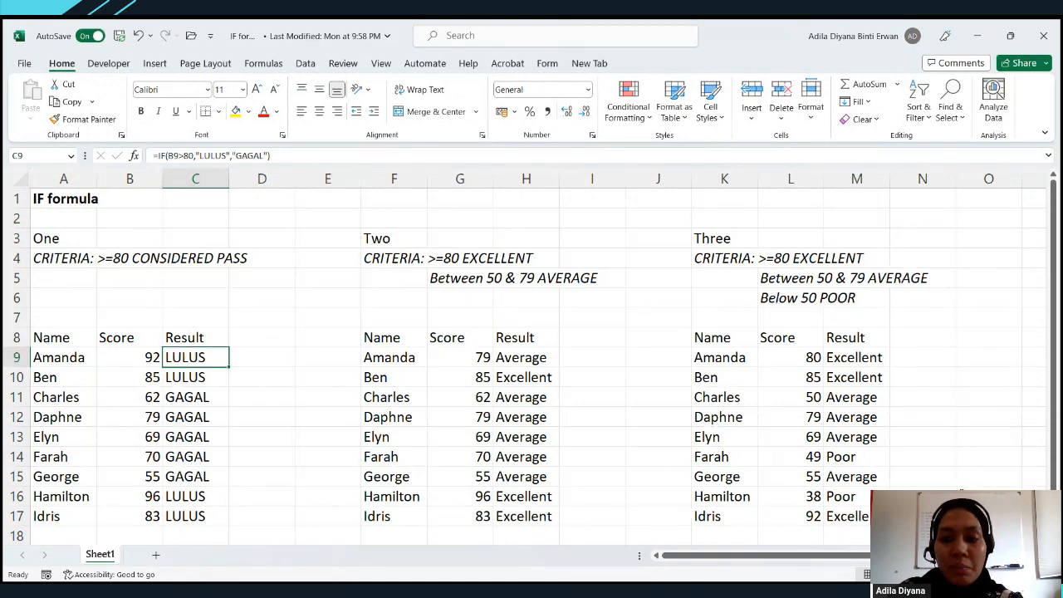
click(1019, 575)
click(1019, 575)
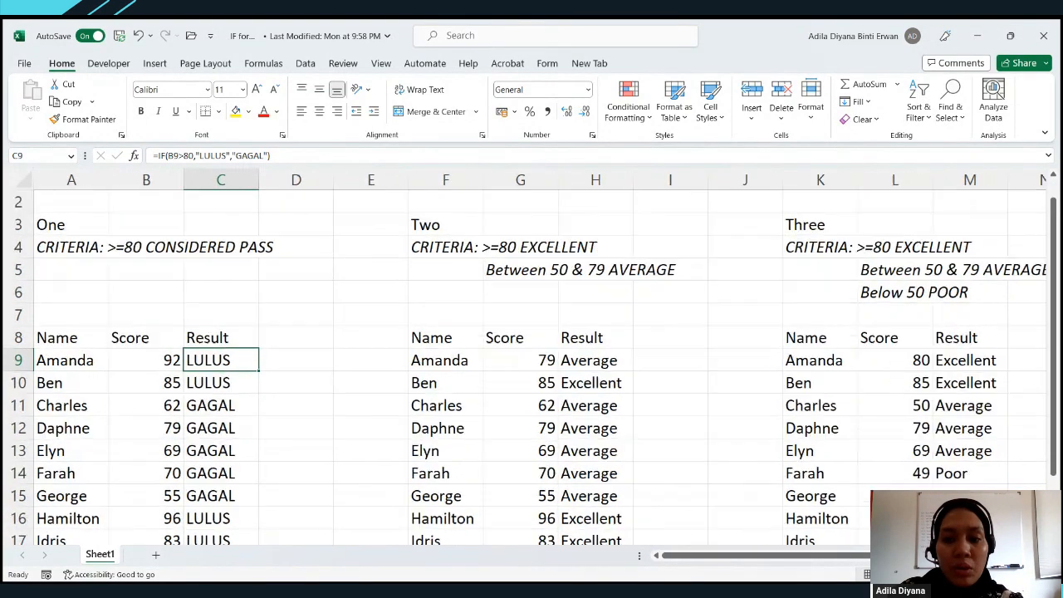
scroll(375, 391, down, 1)
scroll(365, 386, up, 1)
click(81, 246)
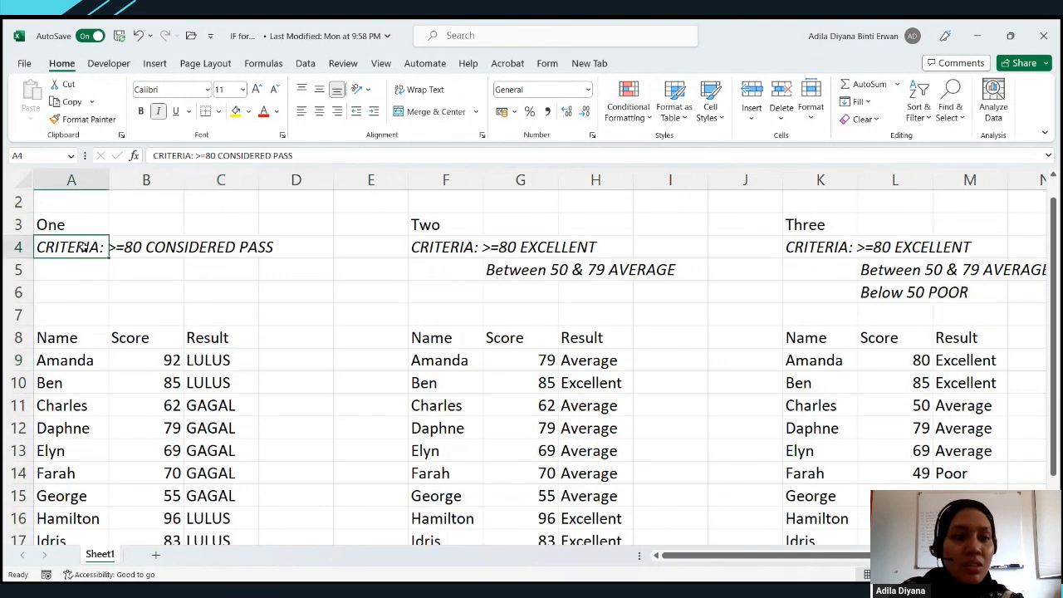
Try the sample comparisons >80 and >=80 in cell B5, and clear the entry.
click(146, 270)
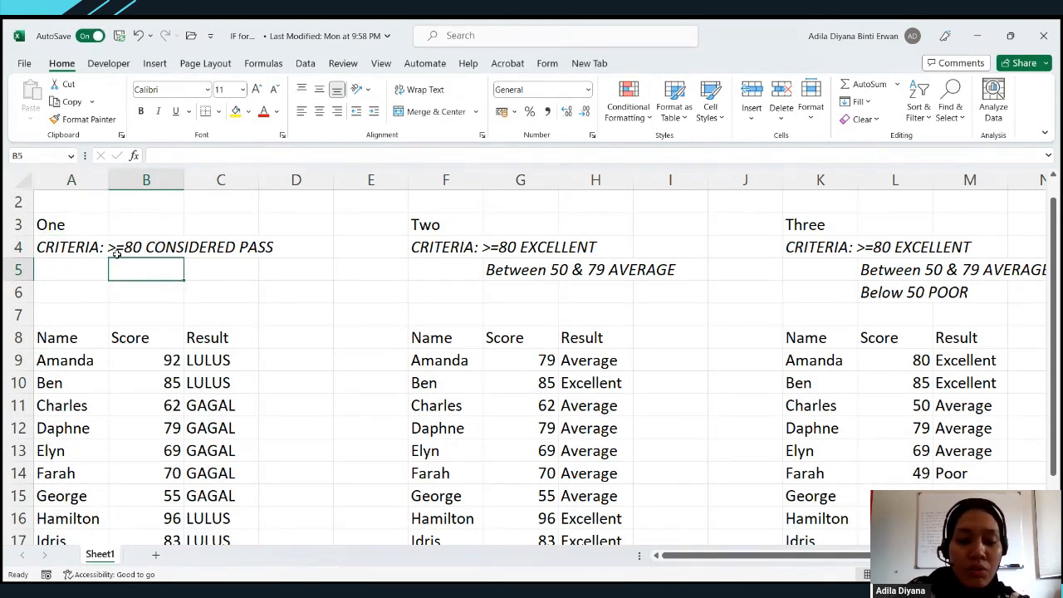
text(>80)
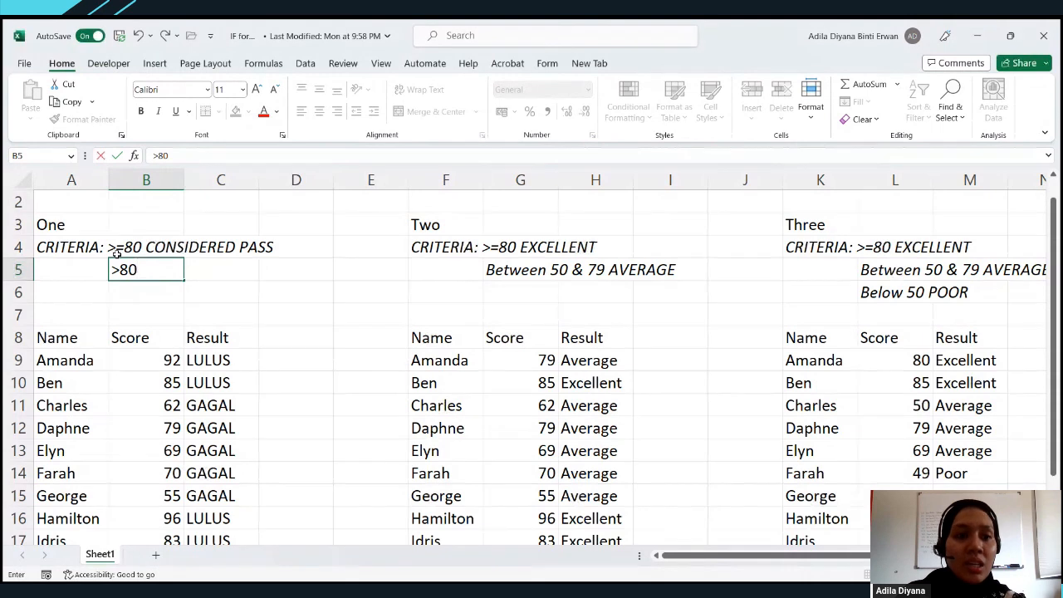
key(BackSpace)
key(BackSpace)
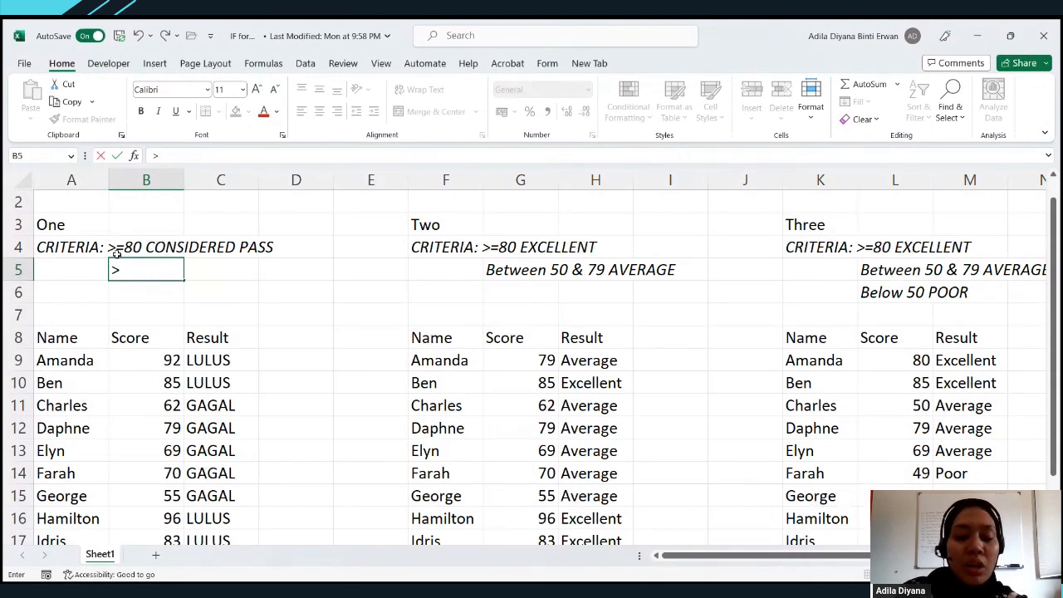
text(=)
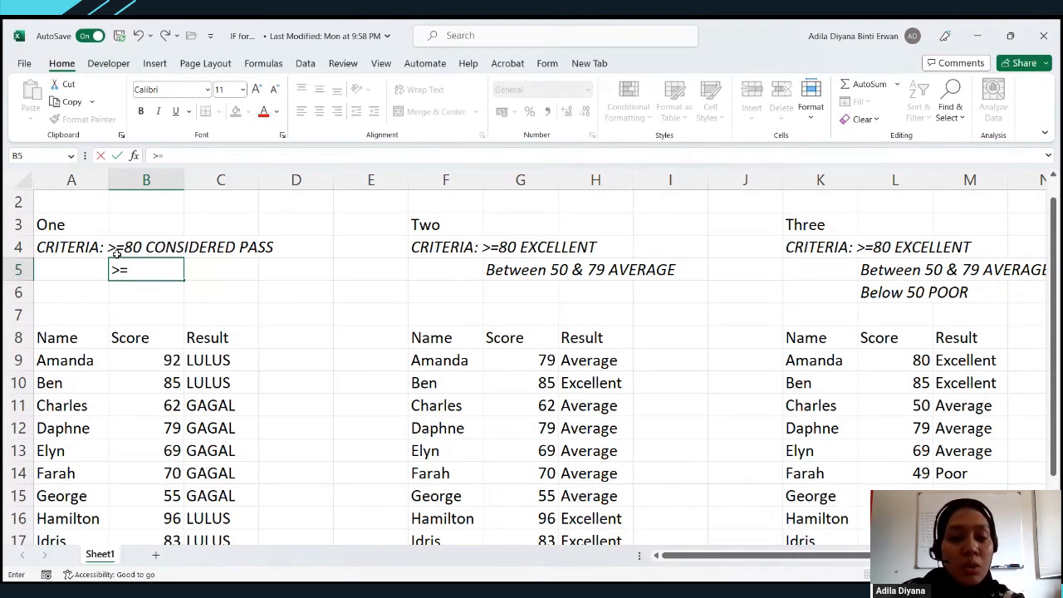
text(80)
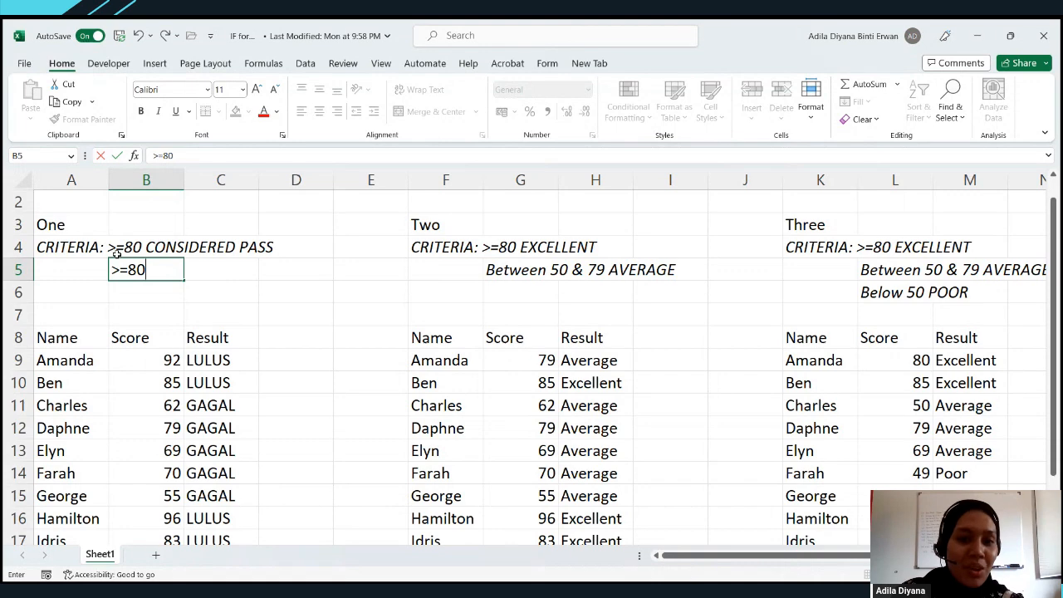
key(BackSpace)
key(BackSpace)
key(BackSpace)
key(BackSpace)
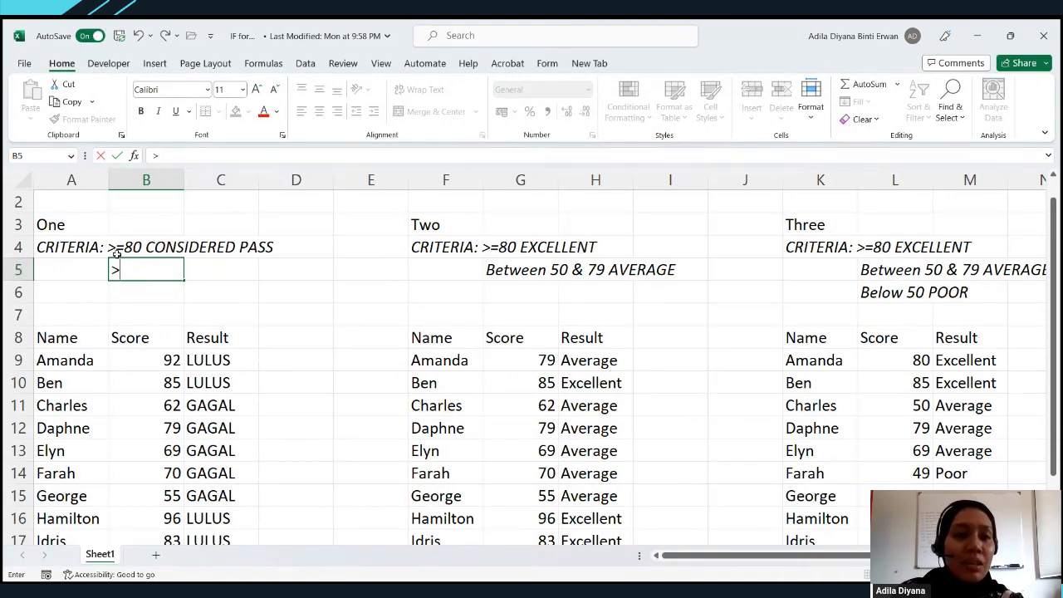
click(110, 402)
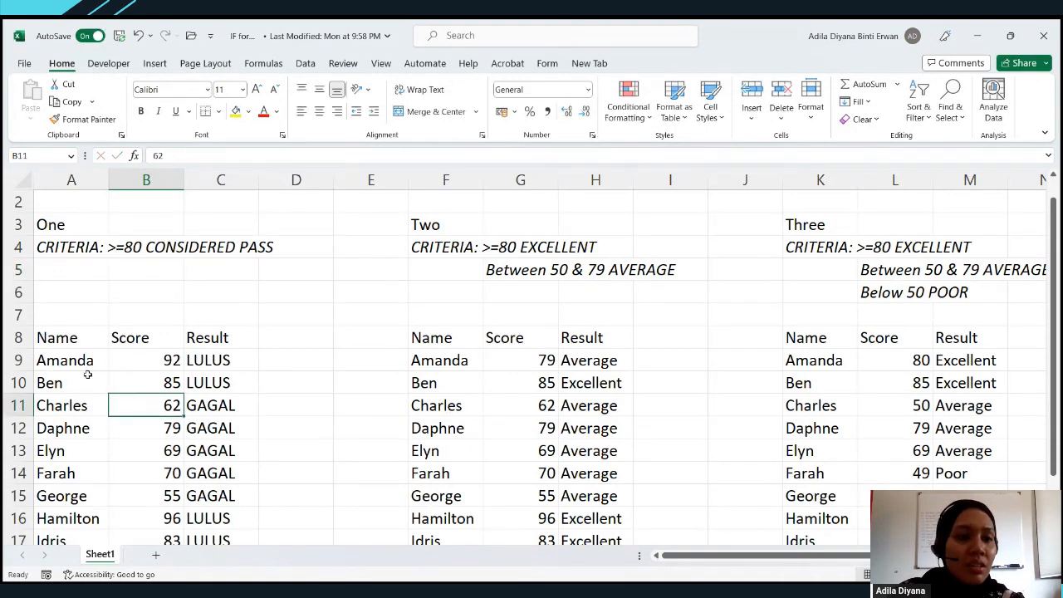
Review the Name and Score columns of table One, and select the first result cell, C9.
scroll(83, 332, down, 1)
click(73, 180)
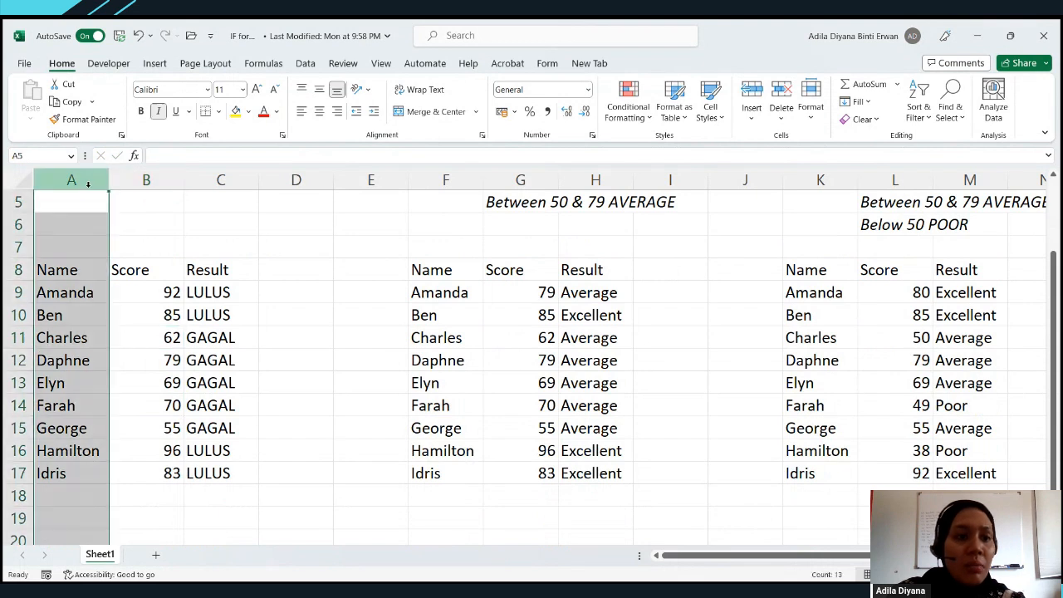
click(134, 181)
click(79, 265)
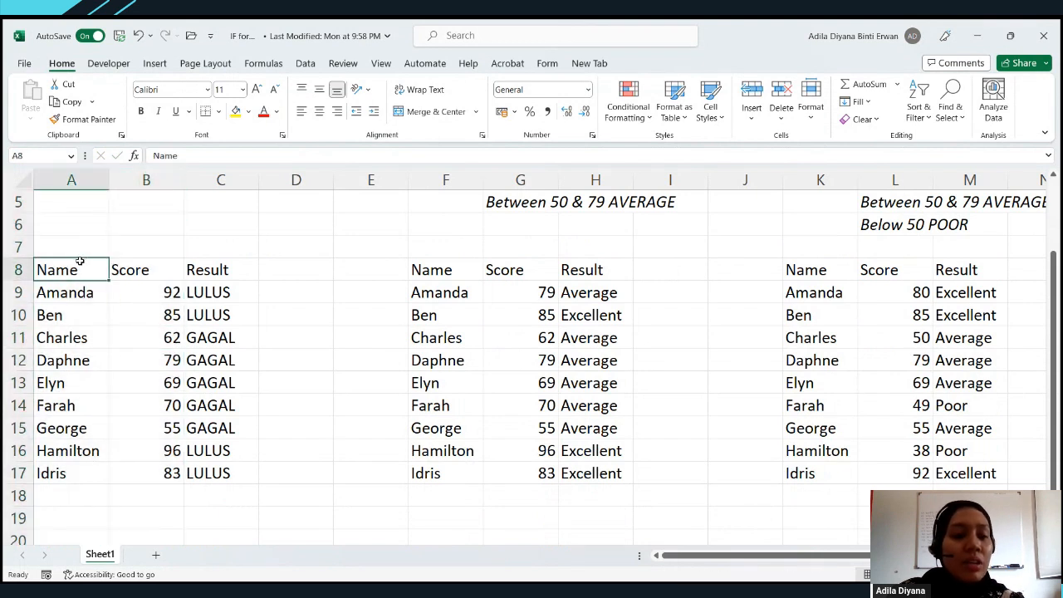
click(80, 295)
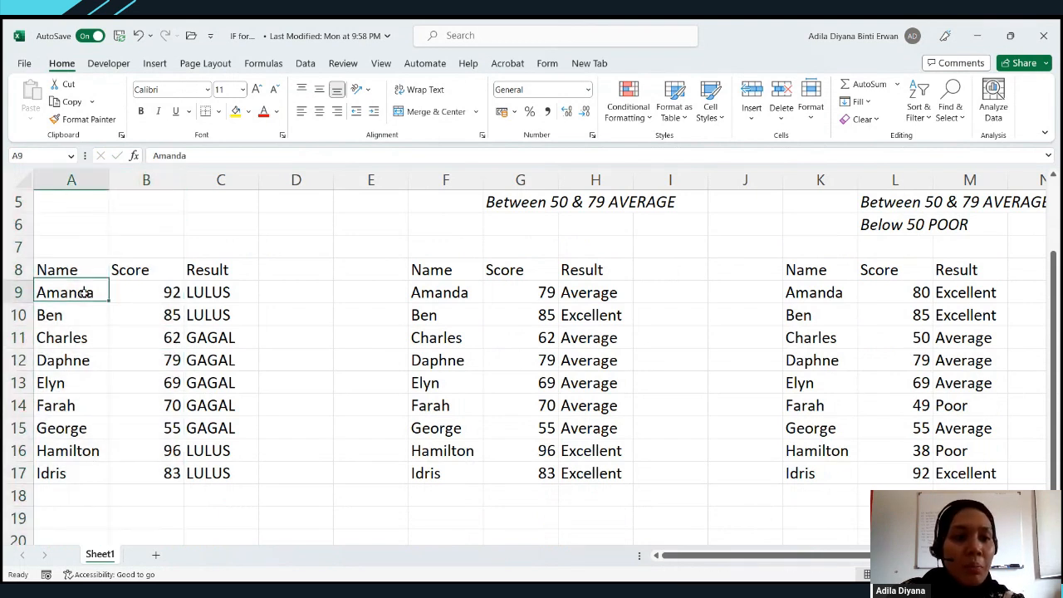
click(80, 306)
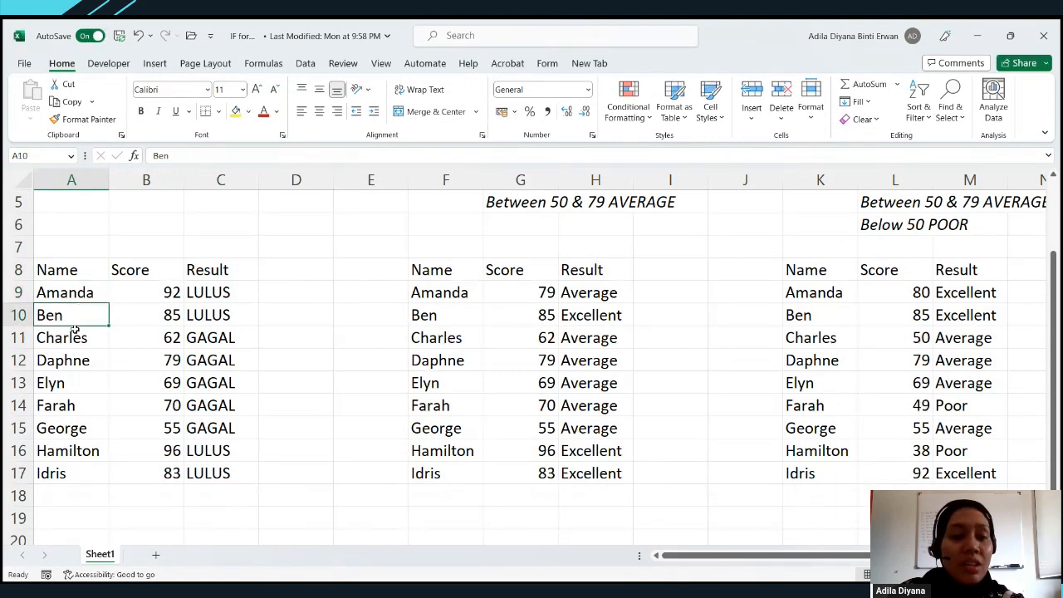
click(158, 272)
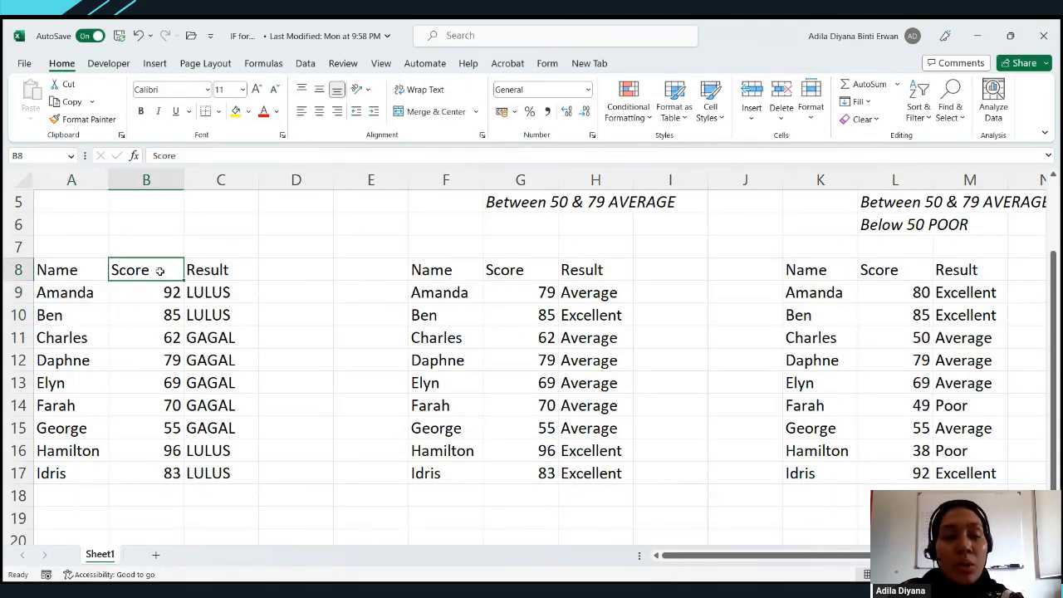
scroll(159, 271, up, 1)
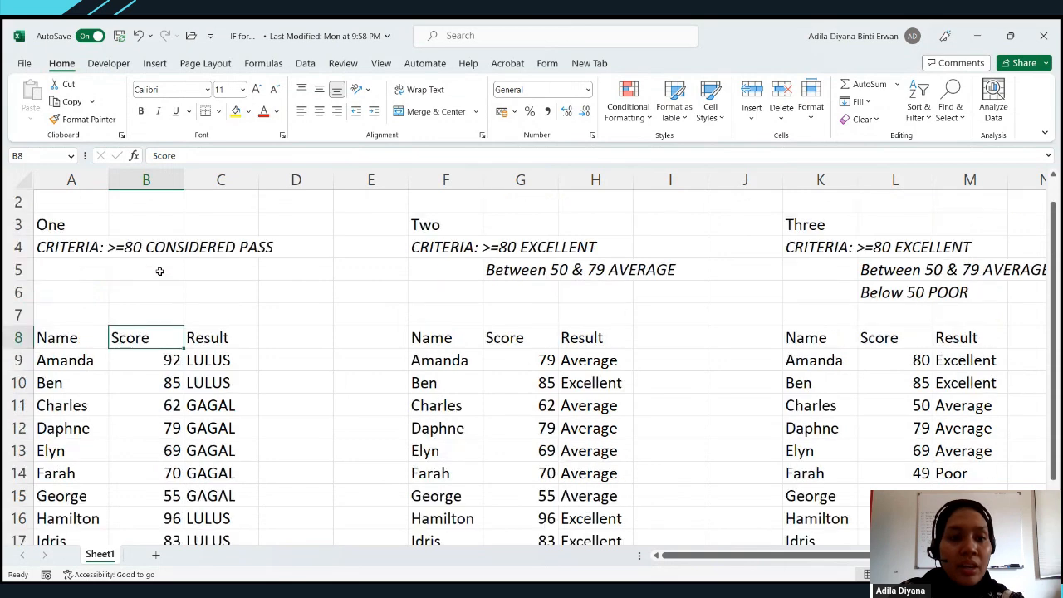
click(206, 359)
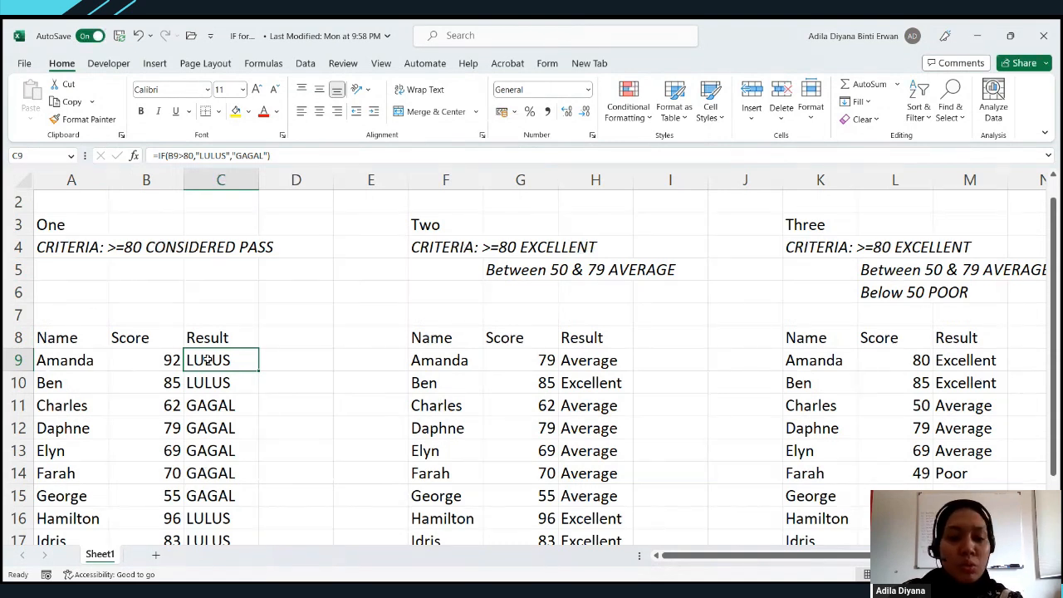
text(=IF)
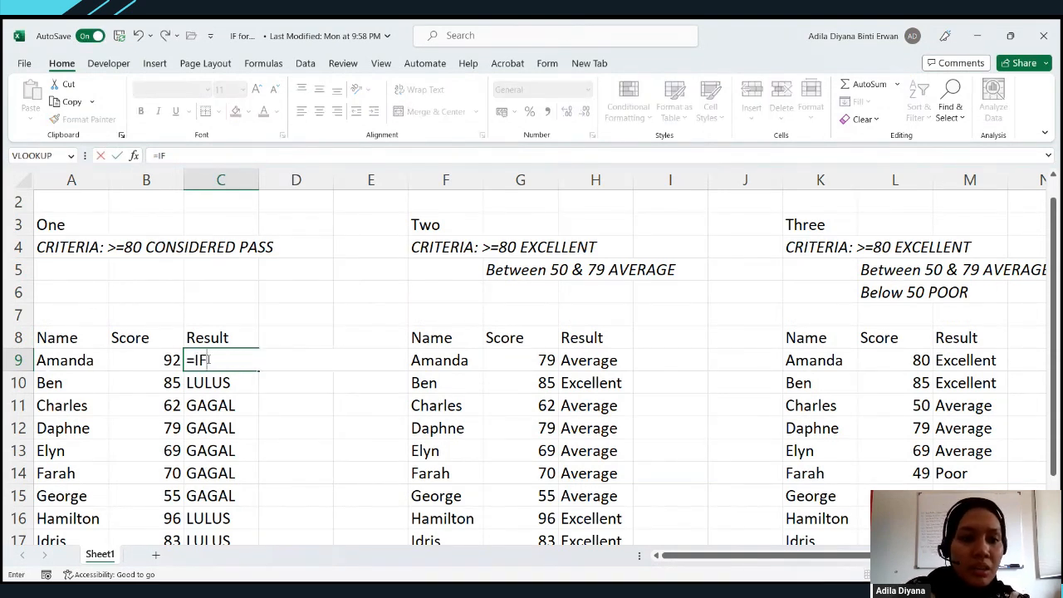
text(()
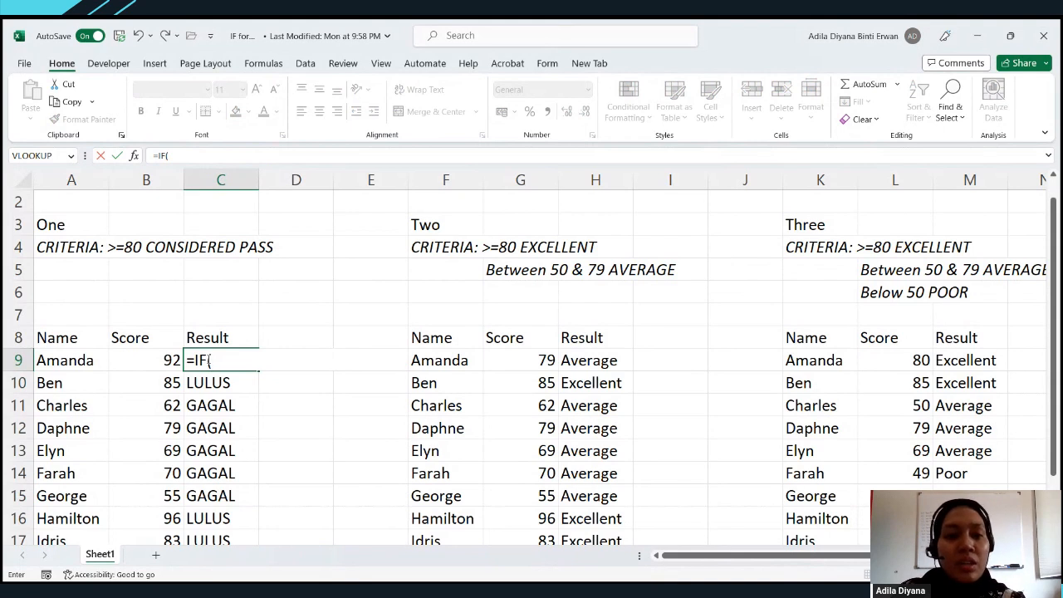
key(BackSpace)
key(BackSpace)
key(BackSpace)
key(BackSpace)
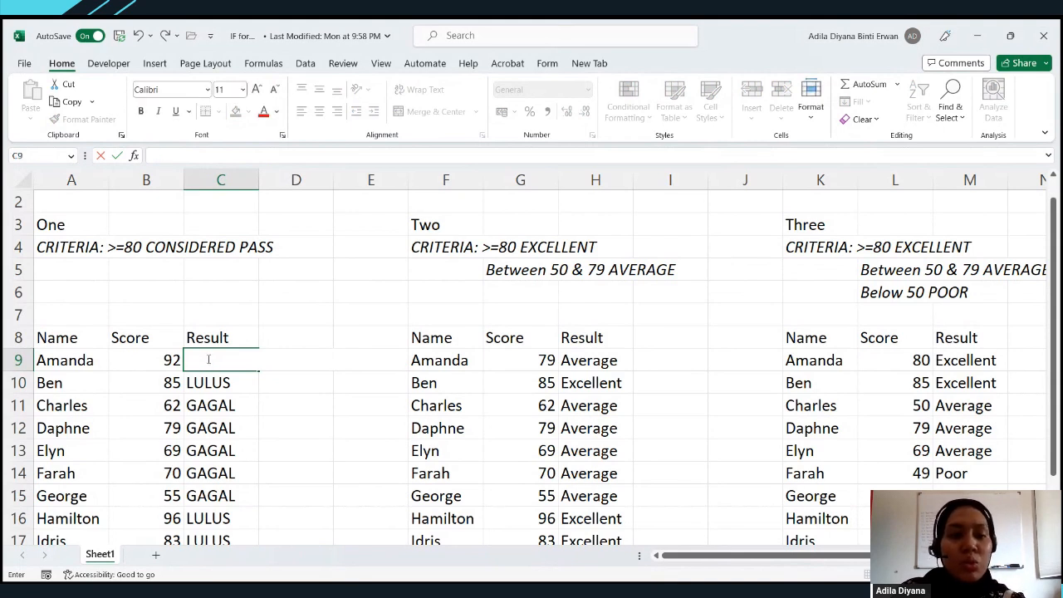
text(=)
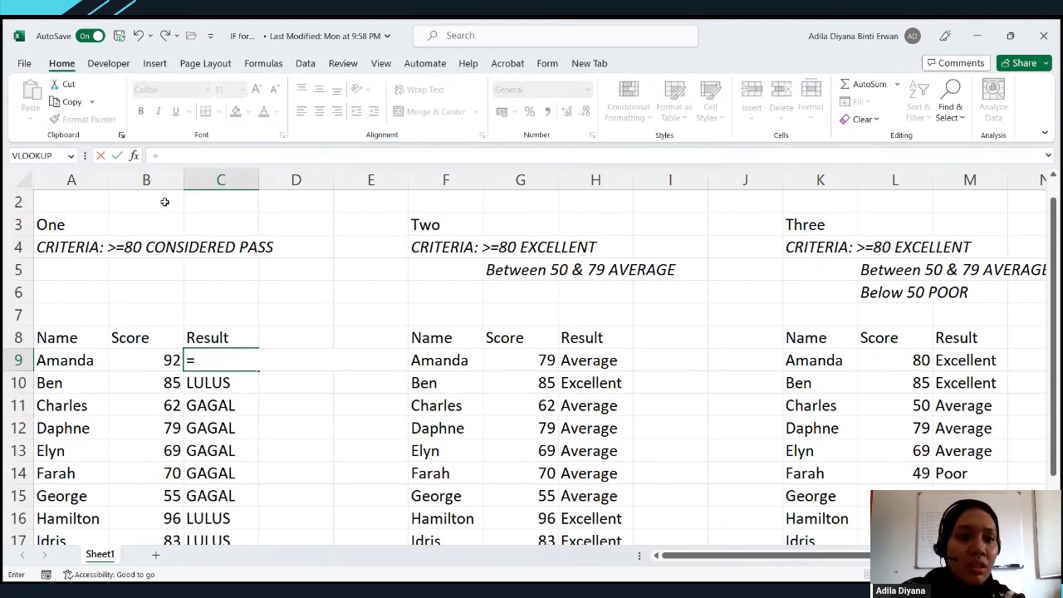
text(IF)
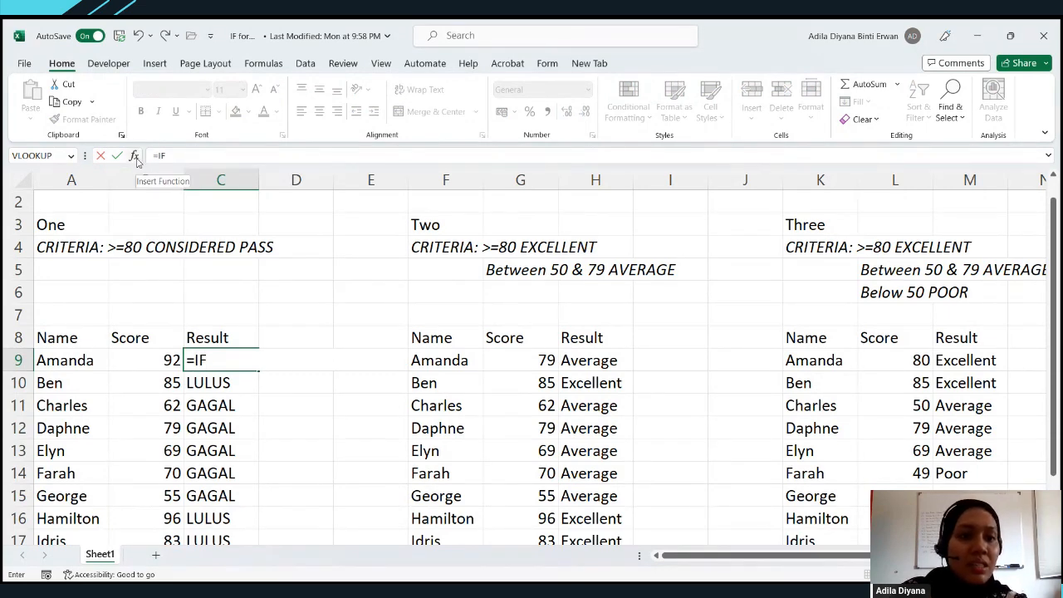
click(134, 157)
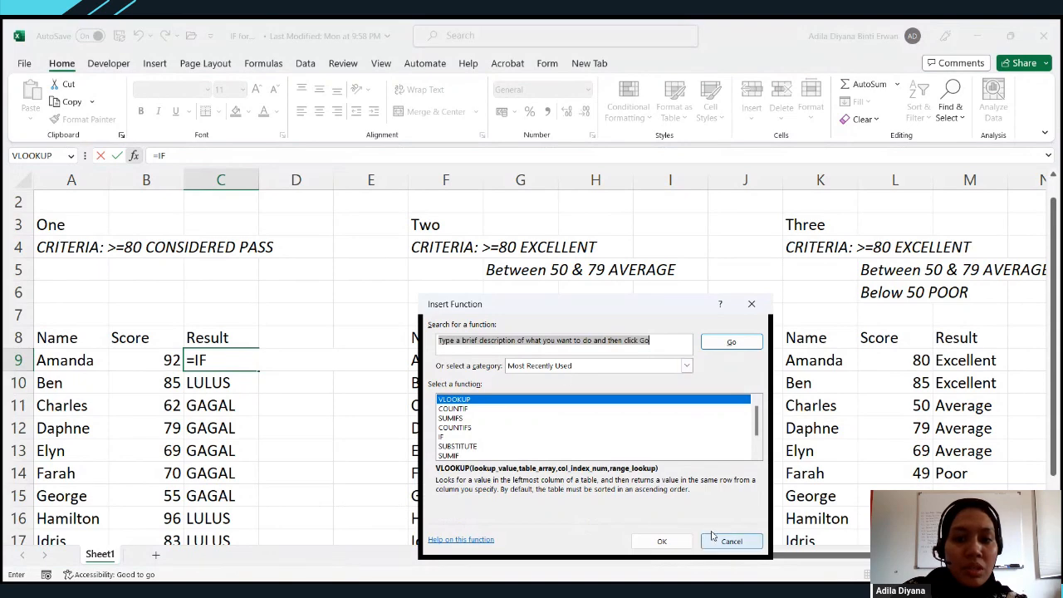
click(716, 540)
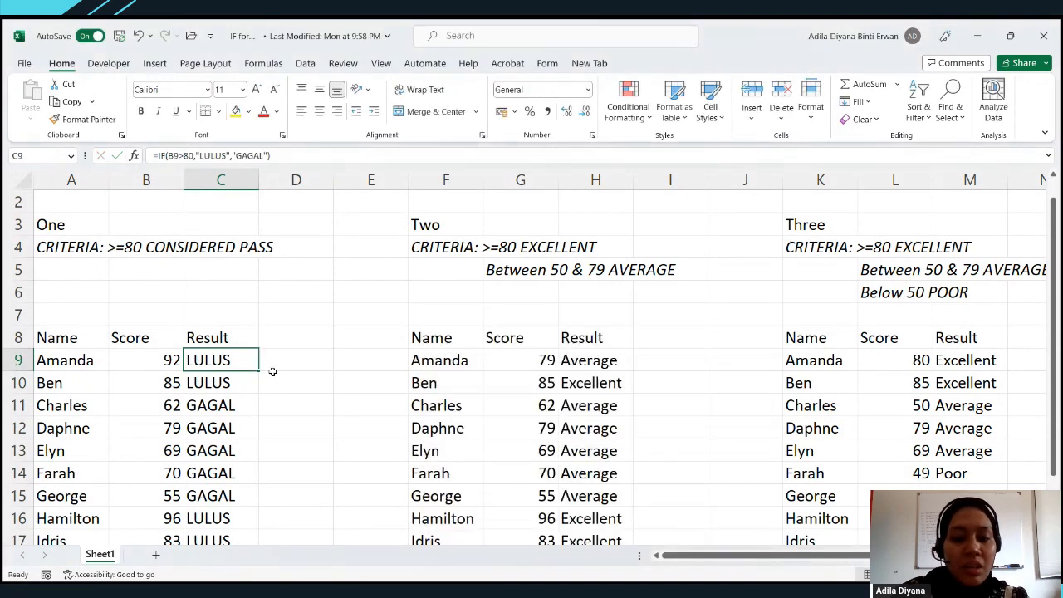
text(=IF)
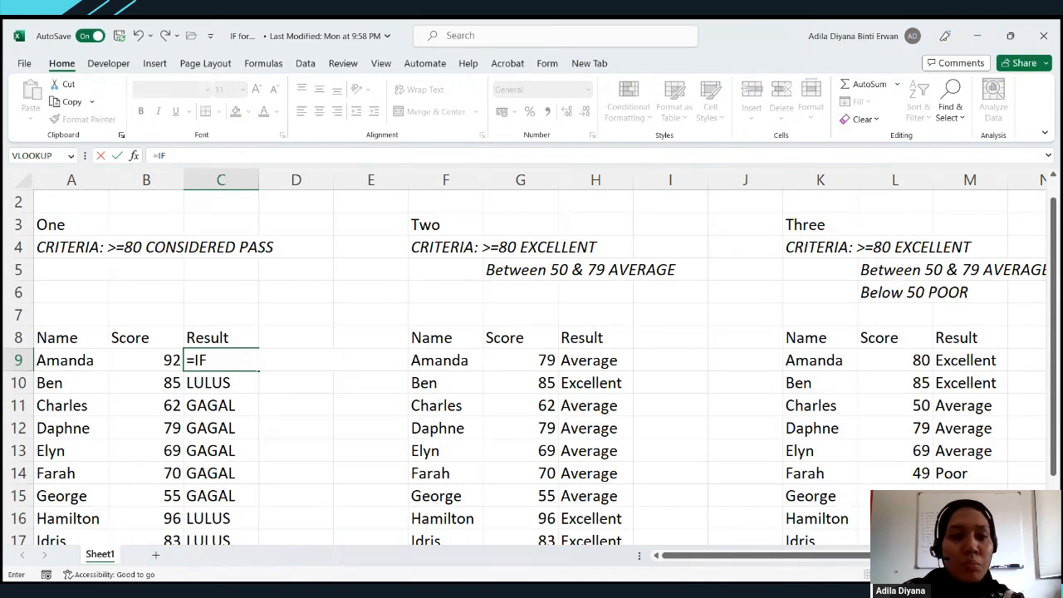
key(BackSpace)
key(BackSpace)
key(BackSpace)
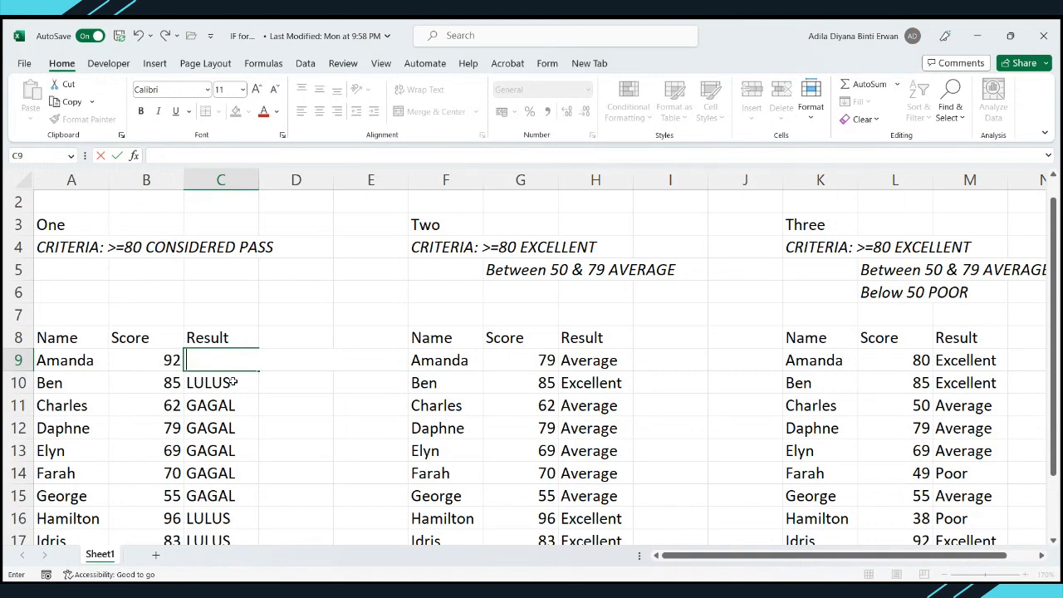
Start an IF function in C9 with its arguments dialog and set the logical test to B9>=80.
text(=)
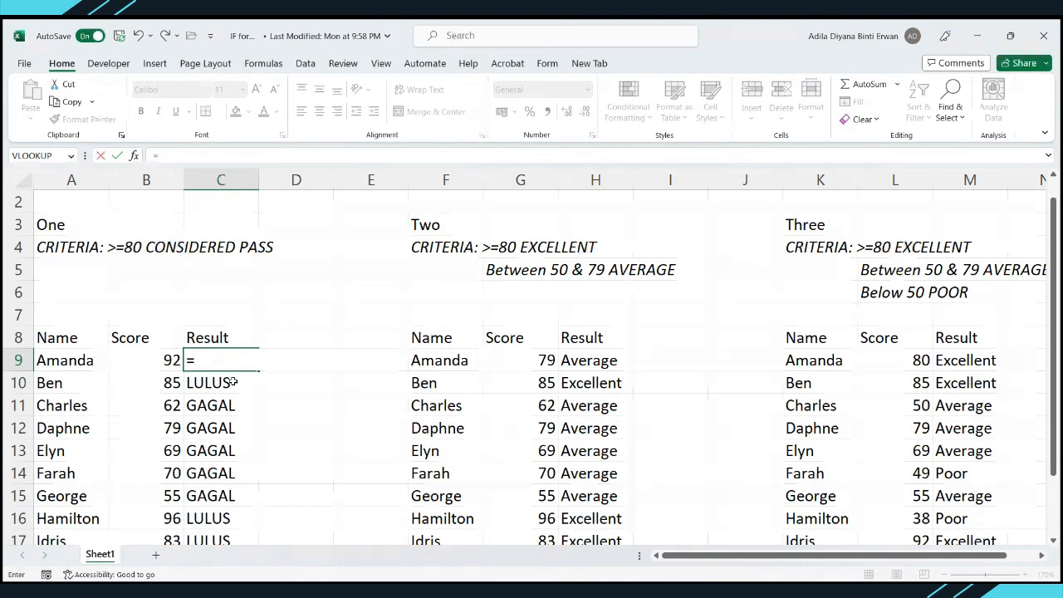
text(IF)
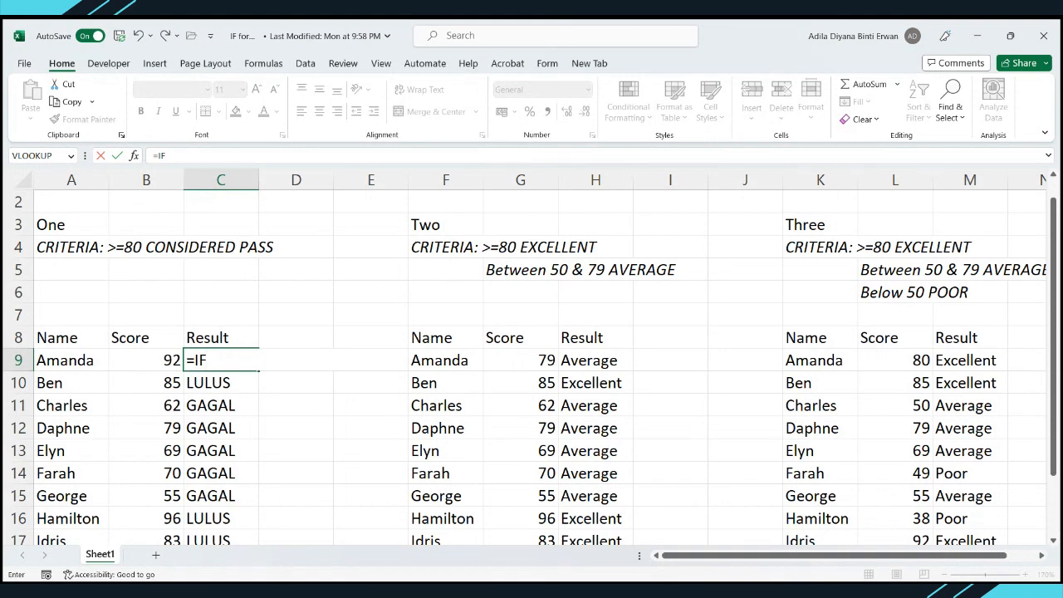
text(()
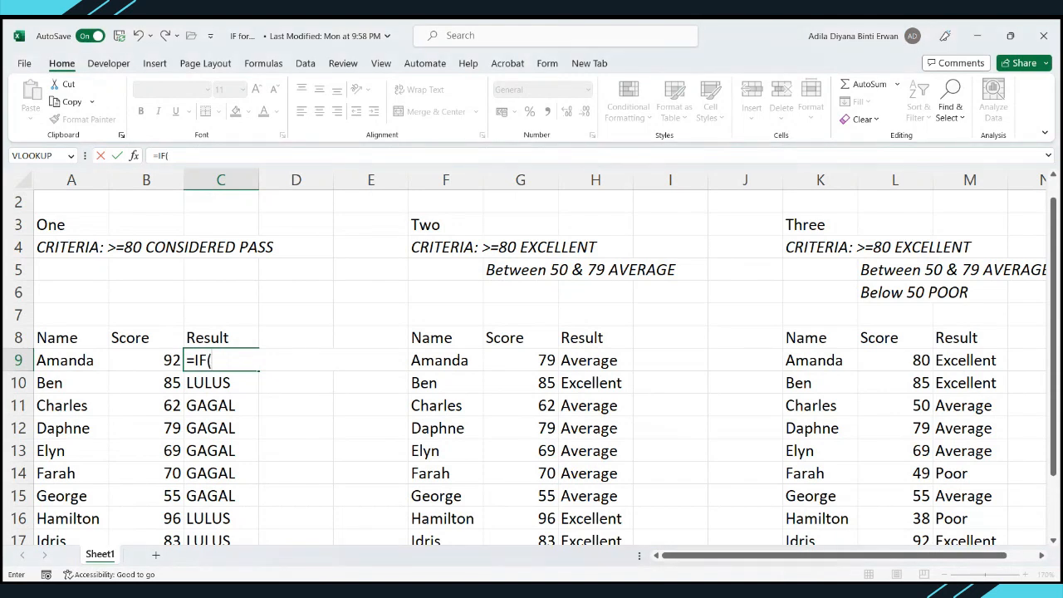
click(136, 161)
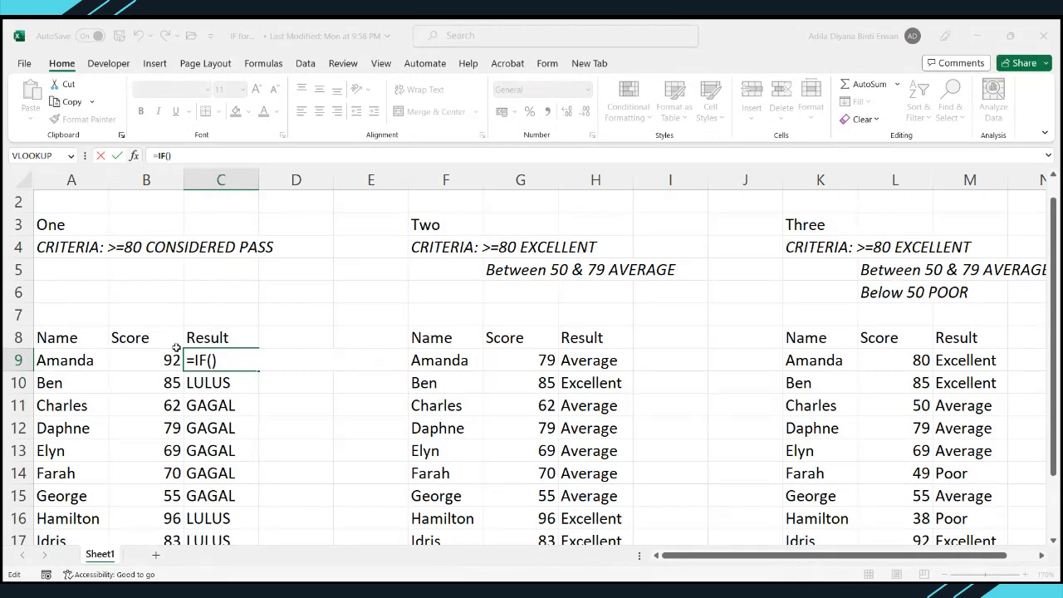
click(153, 359)
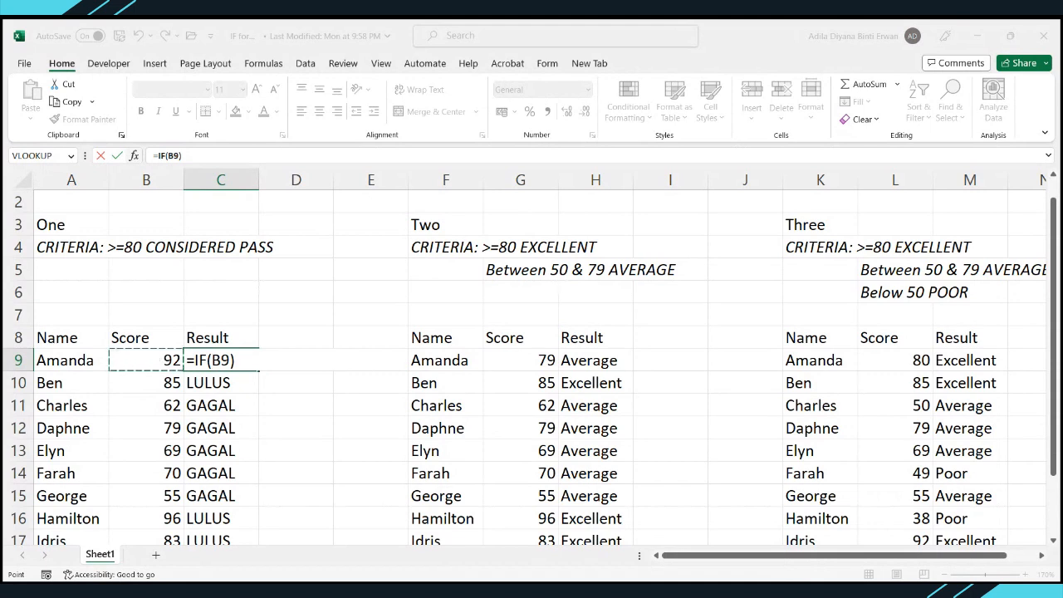
text(>=)
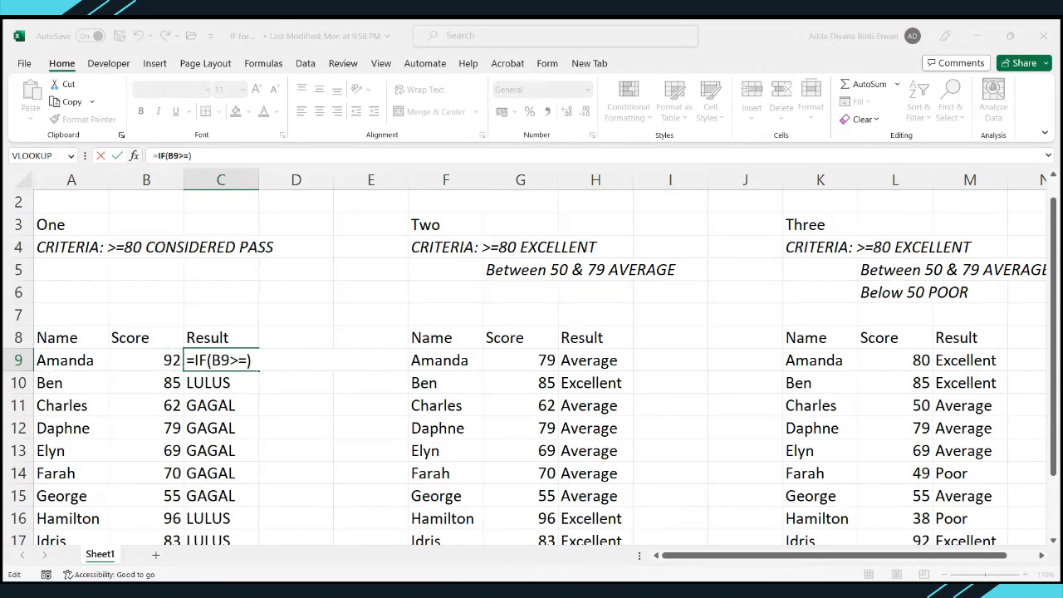
text(80)
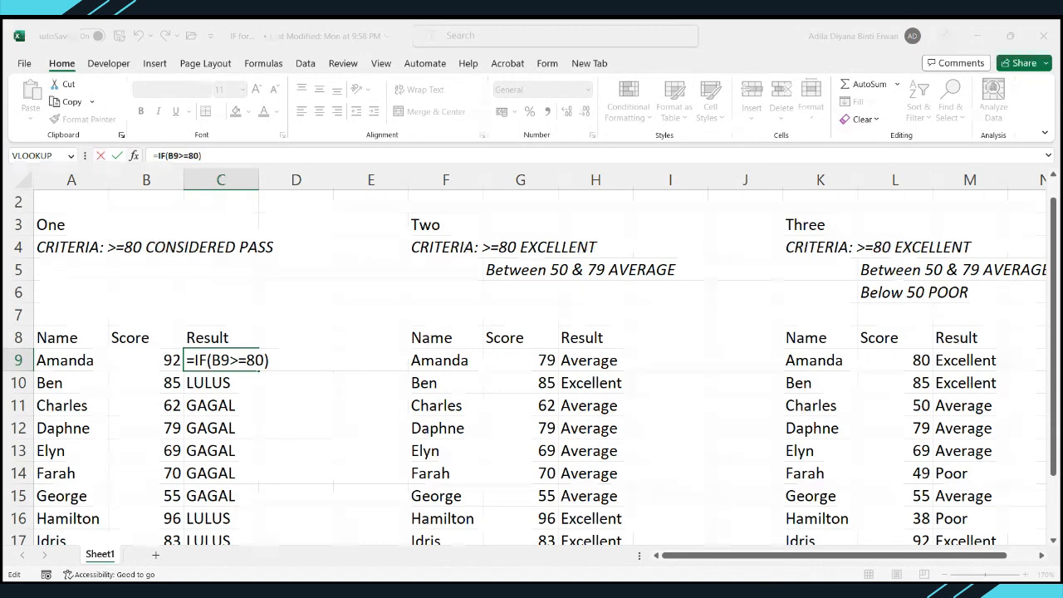
click(166, 360)
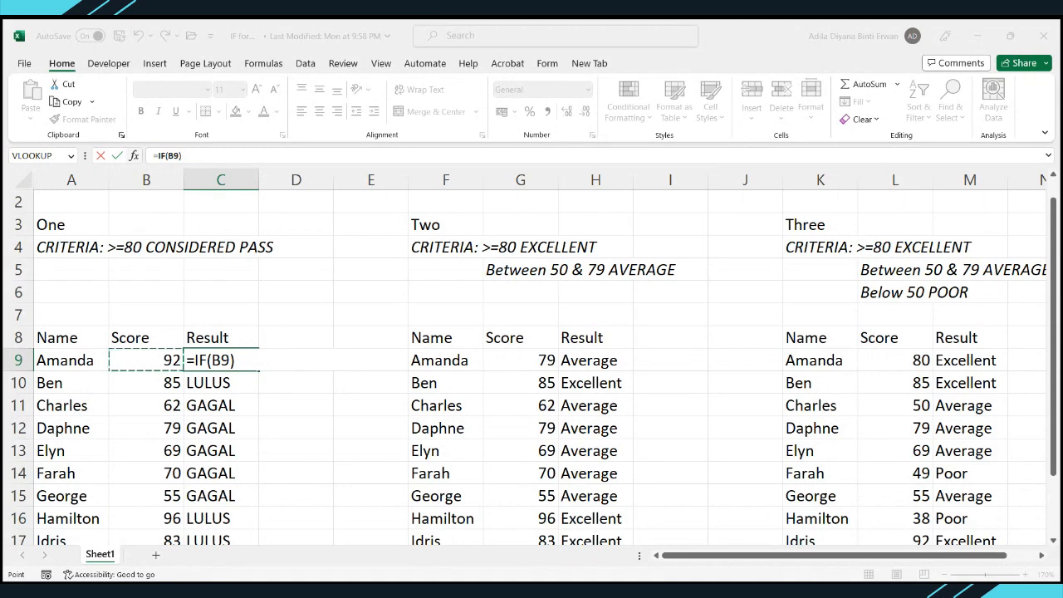
text(>=80)
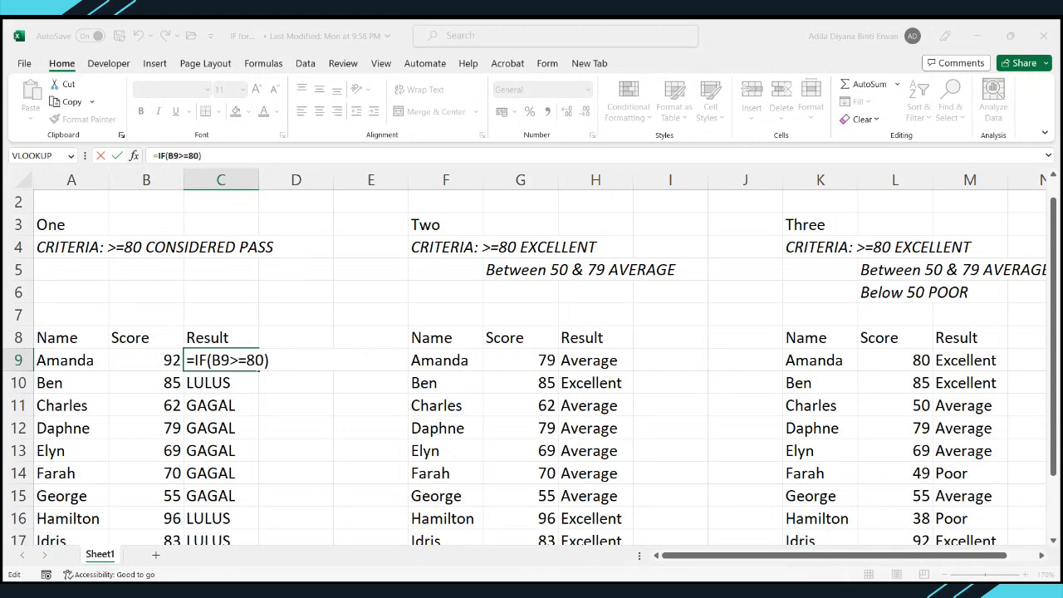
Set the C9 IF function's true result to "PASS" and its false result to "FAIL".
text(,PASS)
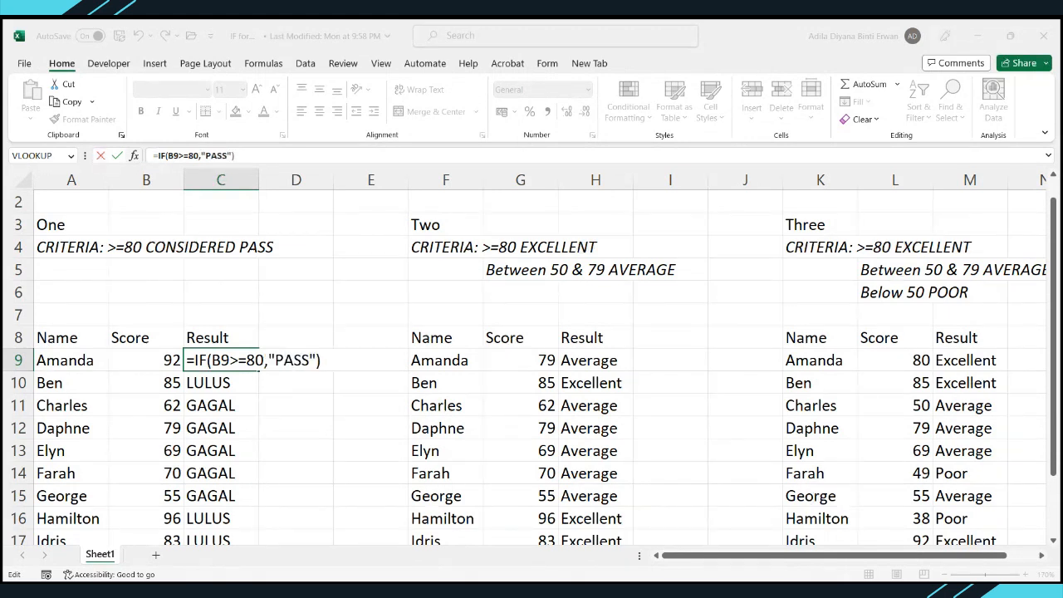
text(,FAIL)
text(")
key(Left)
key(Left)
key(Left)
key(Left)
key(Left)
text(")
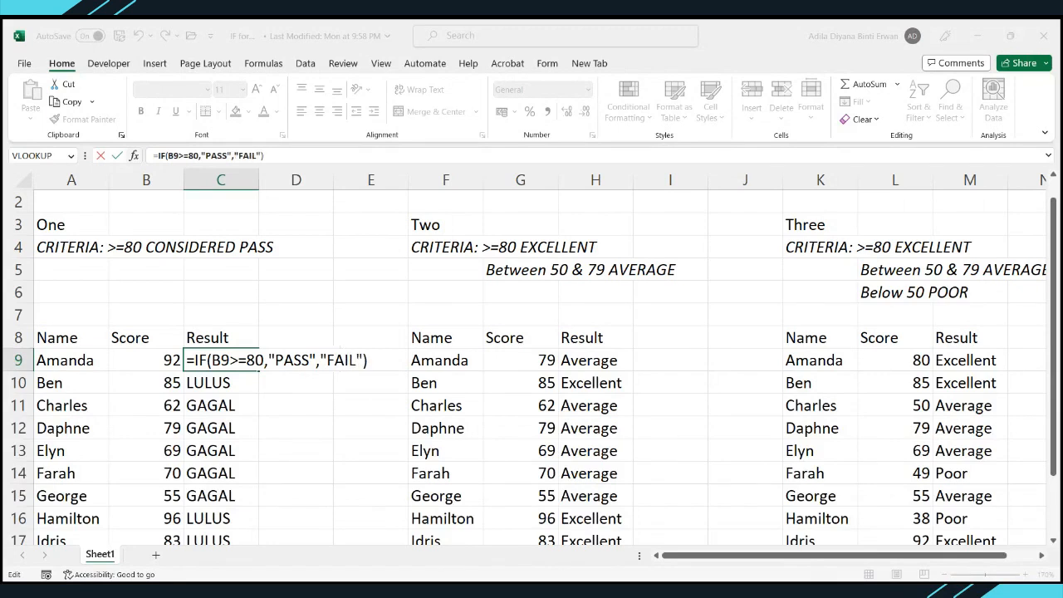
Try LULUS as the true result of the C9 IF function, and restore it to PASS.
key(BackSpace)
key(BackSpace)
key(BackSpace)
key(BackSpace)
key(BackSpace)
key(BackSpace)
text(LULUS)
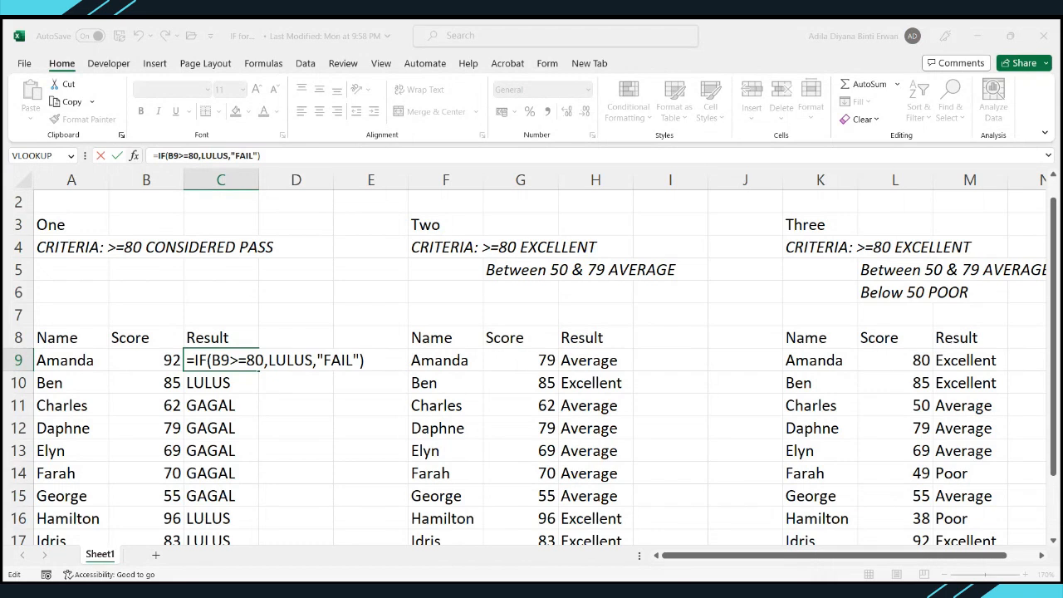
key(BackSpace)
key(BackSpace)
key(BackSpace)
key(BackSpace)
key(BackSpace)
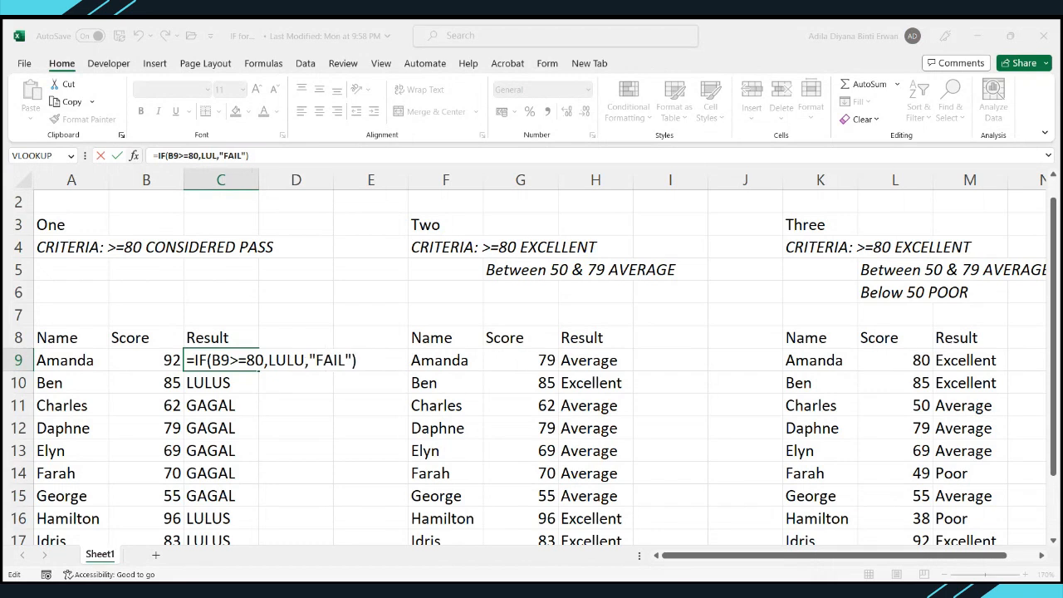
text(PASS)
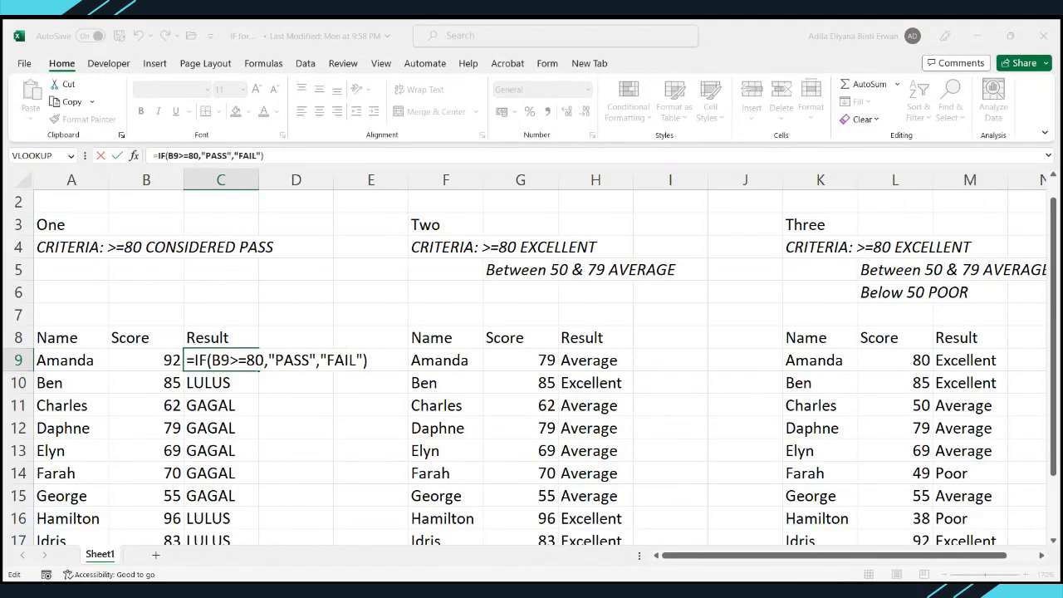
Enter C9's IF formula, fill it down table One's Result column to C17, and check it in C9 and C10.
key(ctrl+Return)
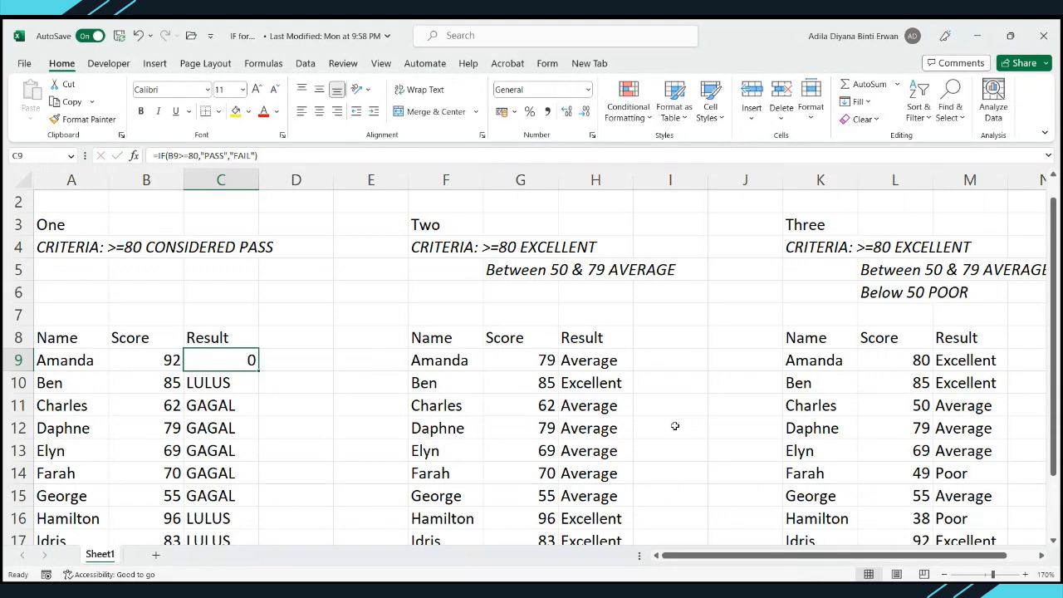
scroll(332, 340, down, 1)
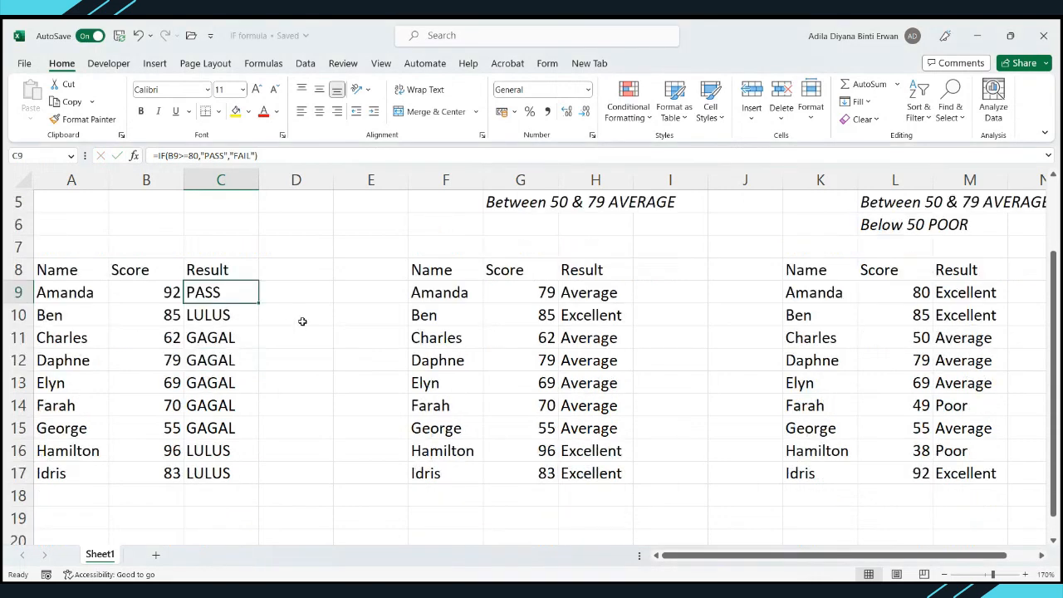
double_click(257, 303)
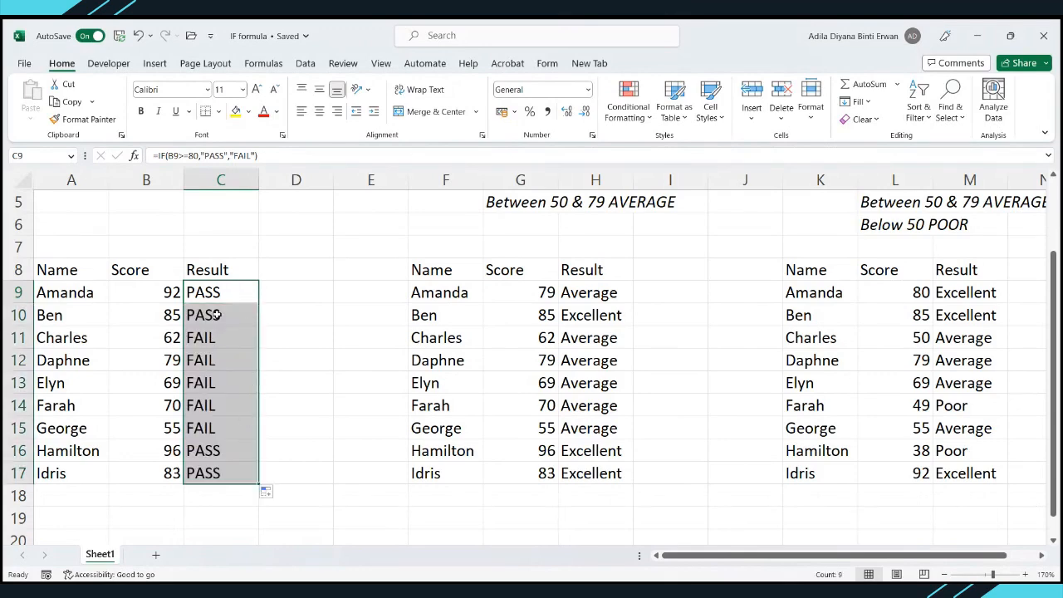
click(229, 296)
click(230, 310)
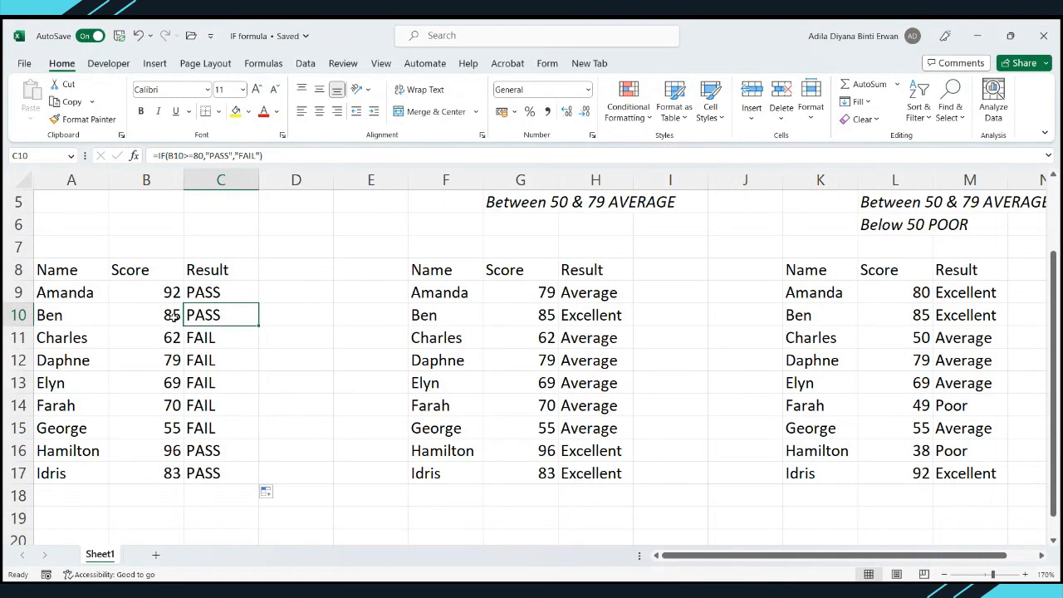
click(219, 289)
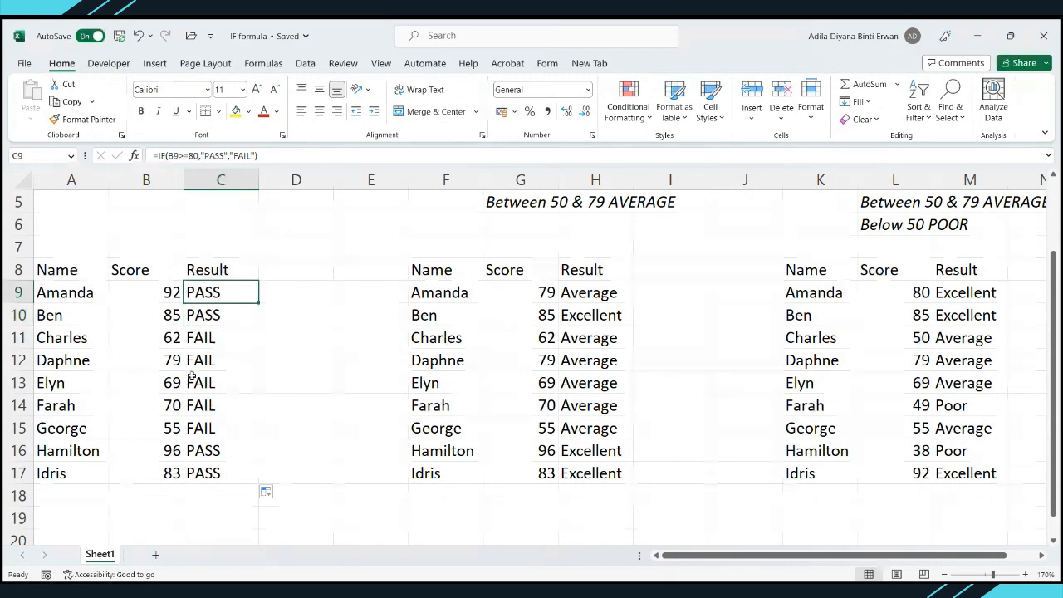
Set the score in B9 of table One to 80.
scroll(259, 370, up, 1)
scroll(259, 370, down, 1)
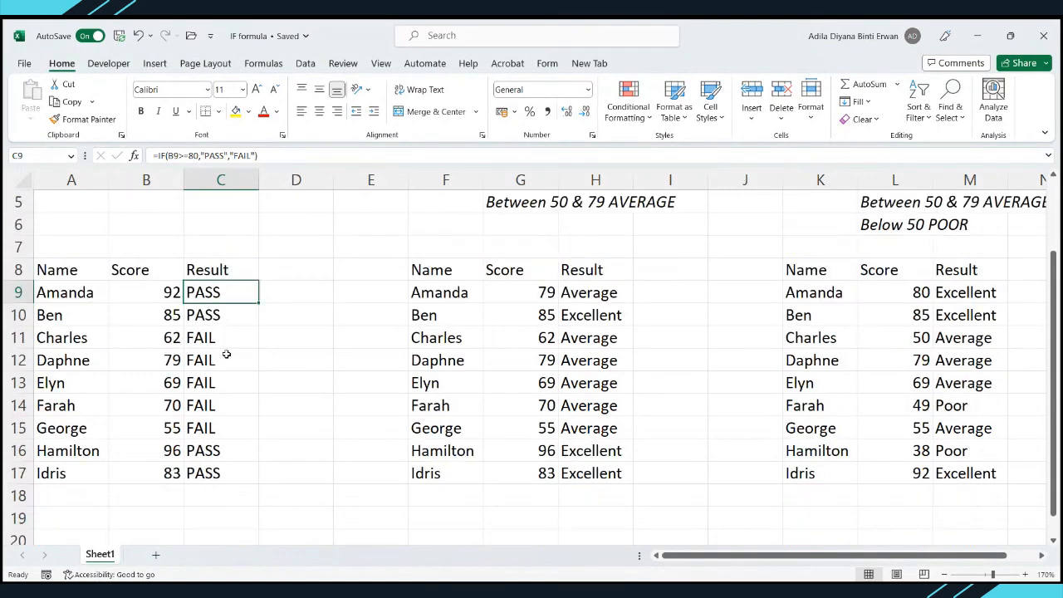
click(167, 299)
text(80)
key(Return)
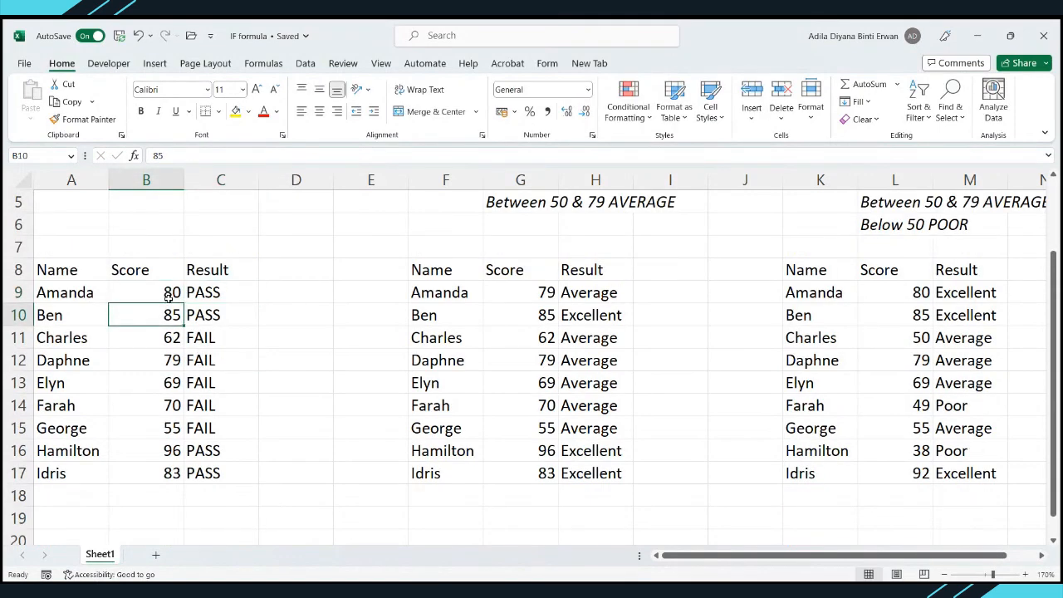
click(171, 296)
scroll(225, 290, up, 1)
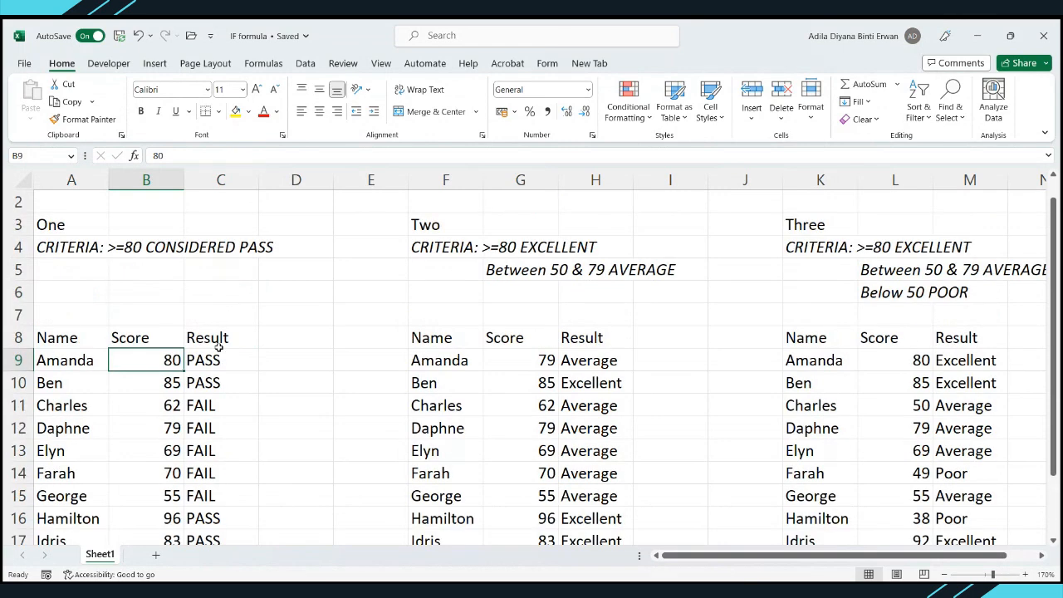
Try B9>80 as the logical test of C9's IF formula, and restore it to B9>=80.
click(214, 359)
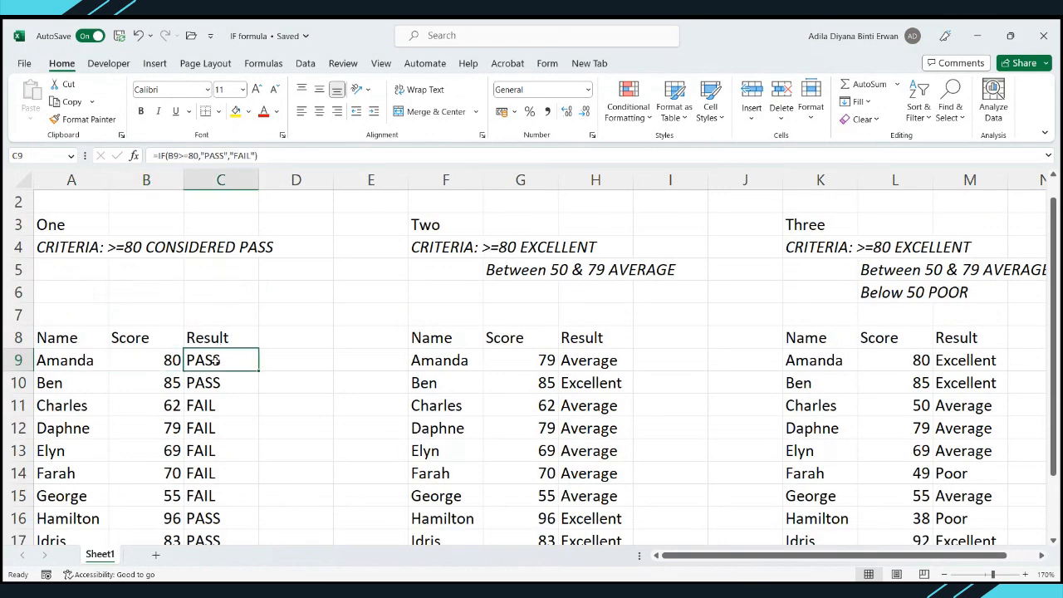
double_click(214, 360)
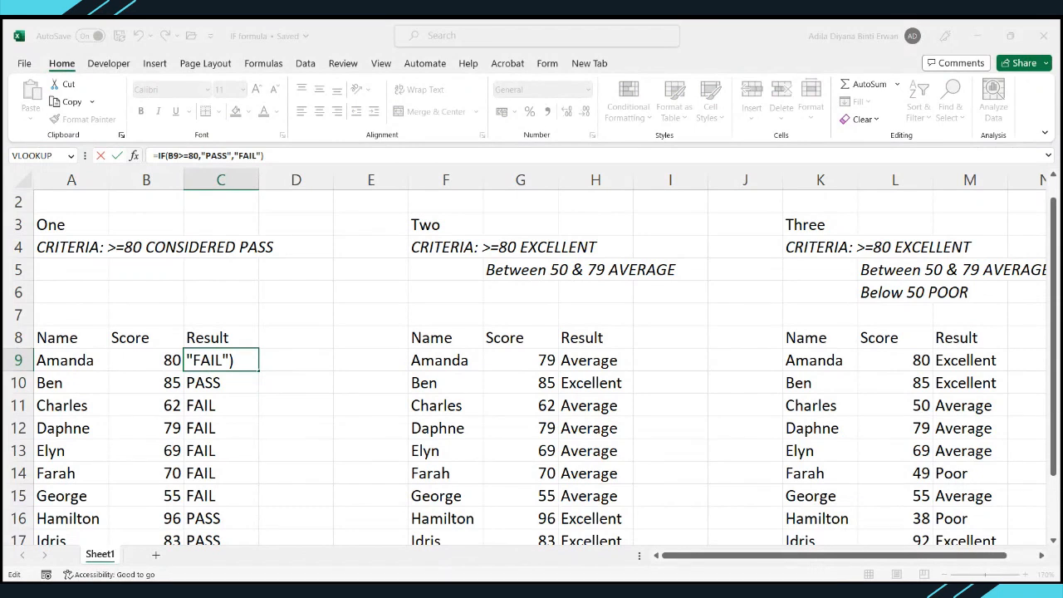
key(BackSpace)
key(BackSpace)
text(>)
key(ctrl+Return)
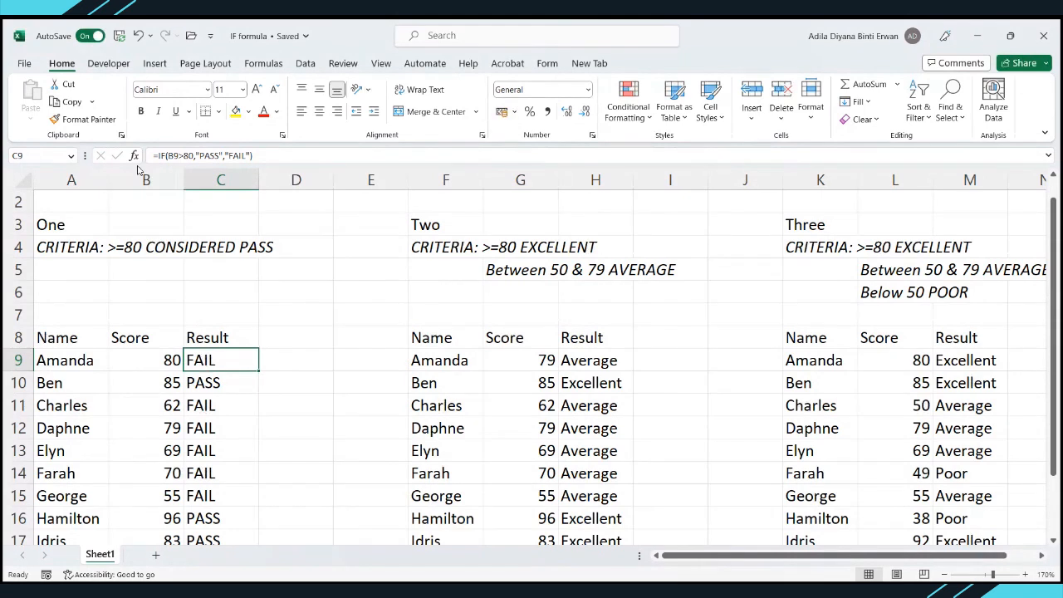
key(F2)
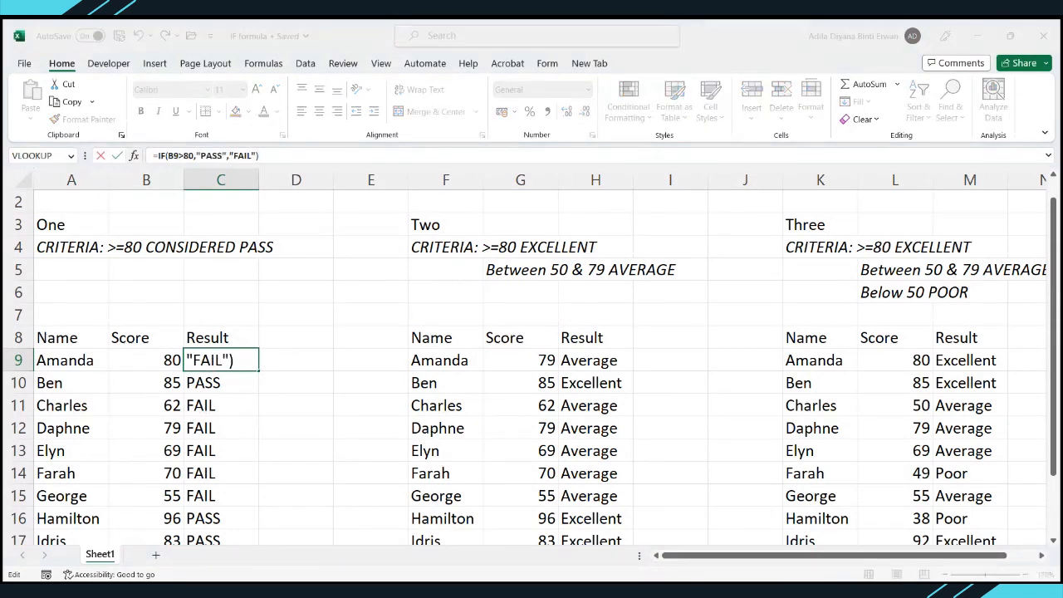
text(=)
key(ctrl+Return)
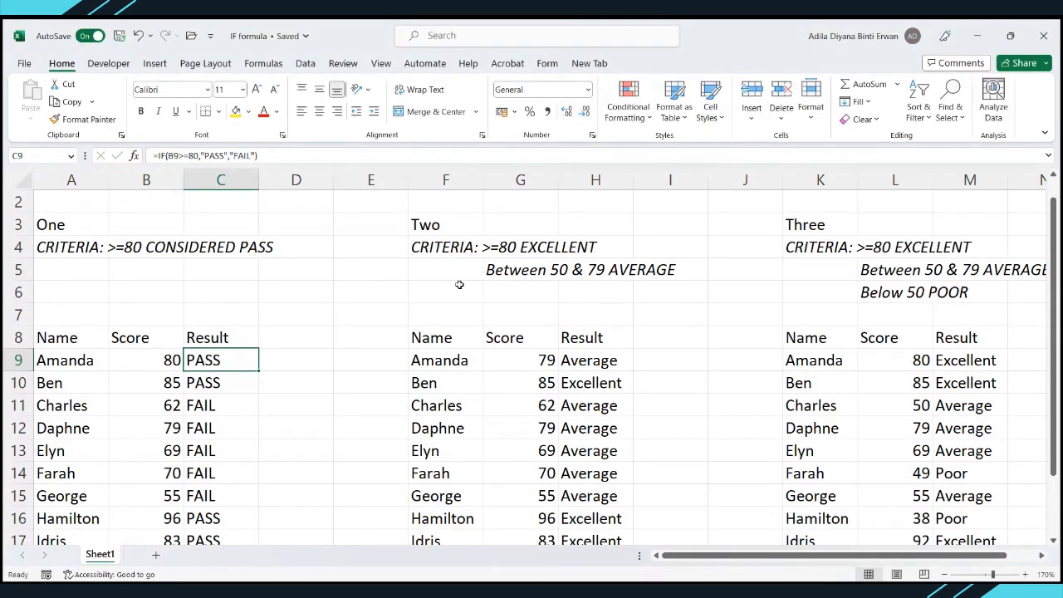
Review the IF formula heading and the grading criteria written above tables One and Two.
click(357, 362)
scroll(361, 366, up, 1)
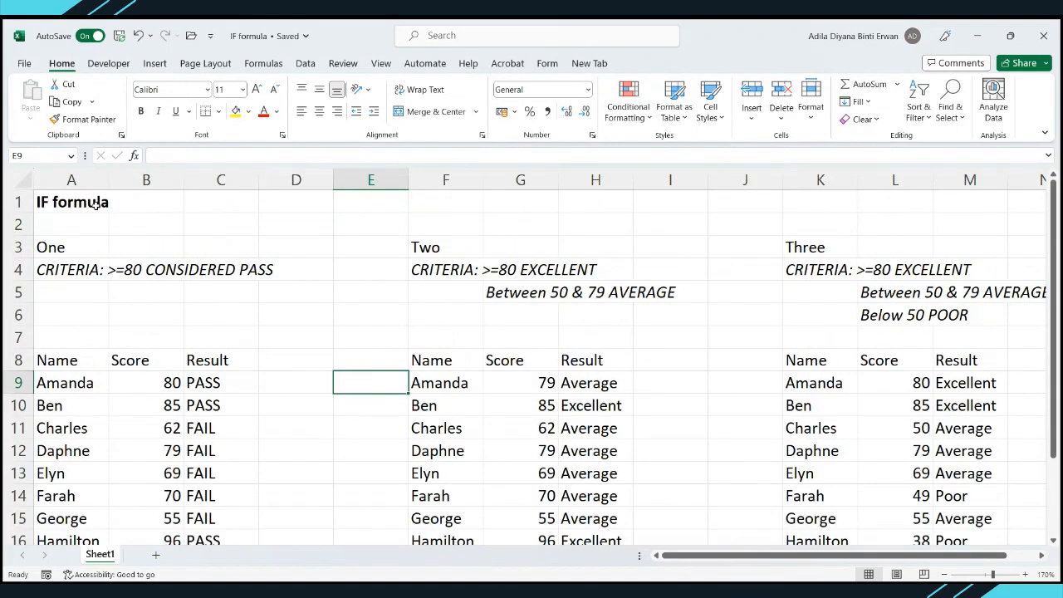
click(89, 178)
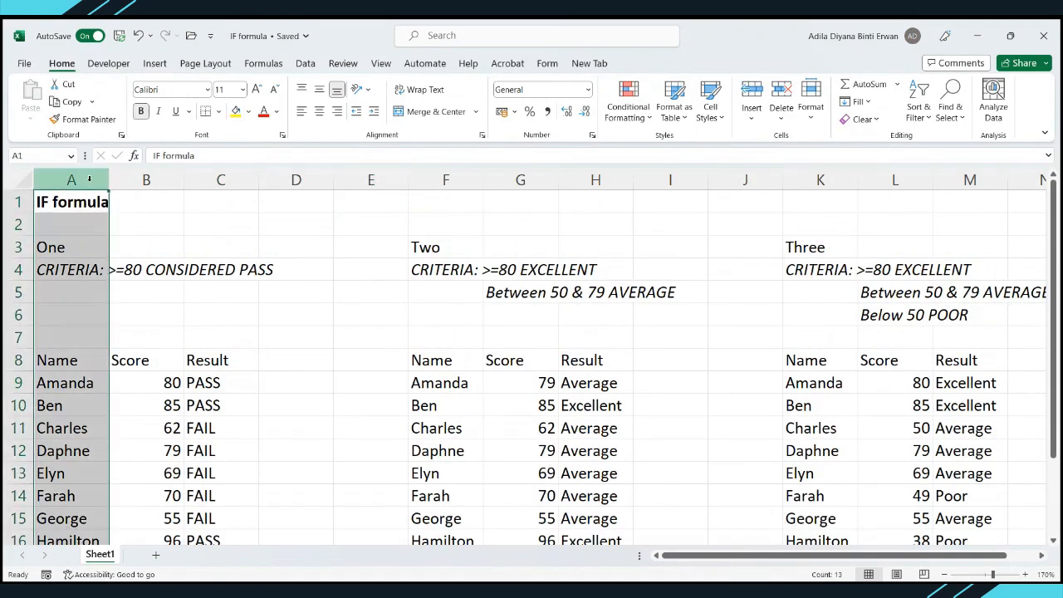
click(80, 208)
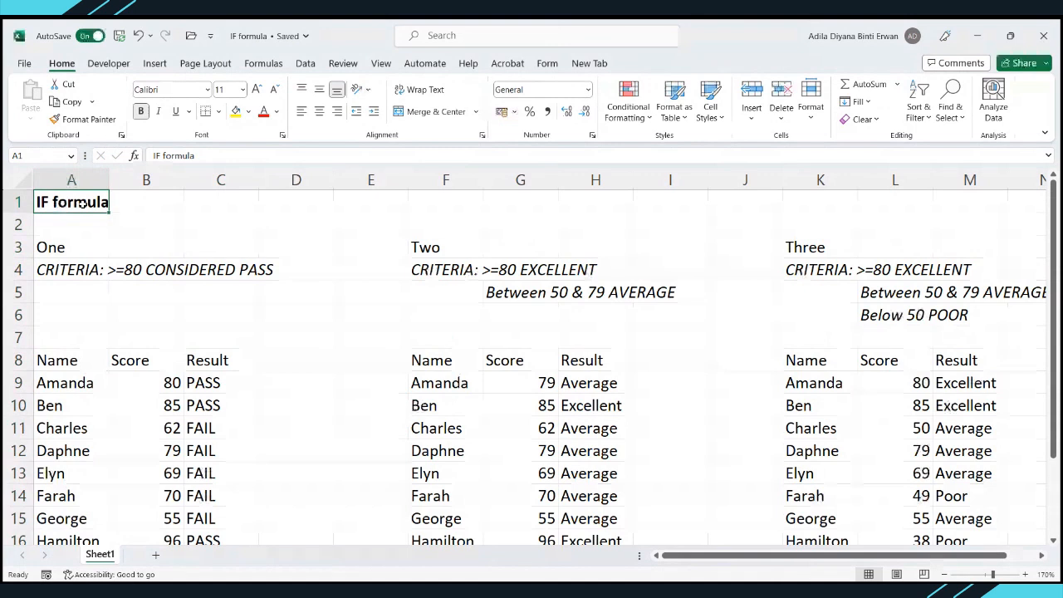
click(76, 265)
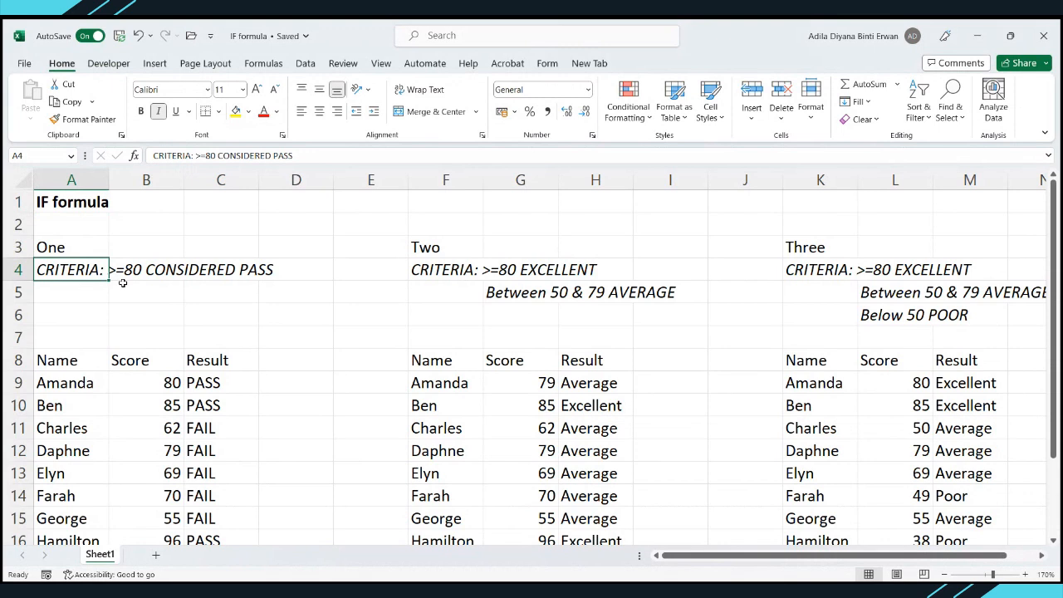
click(434, 185)
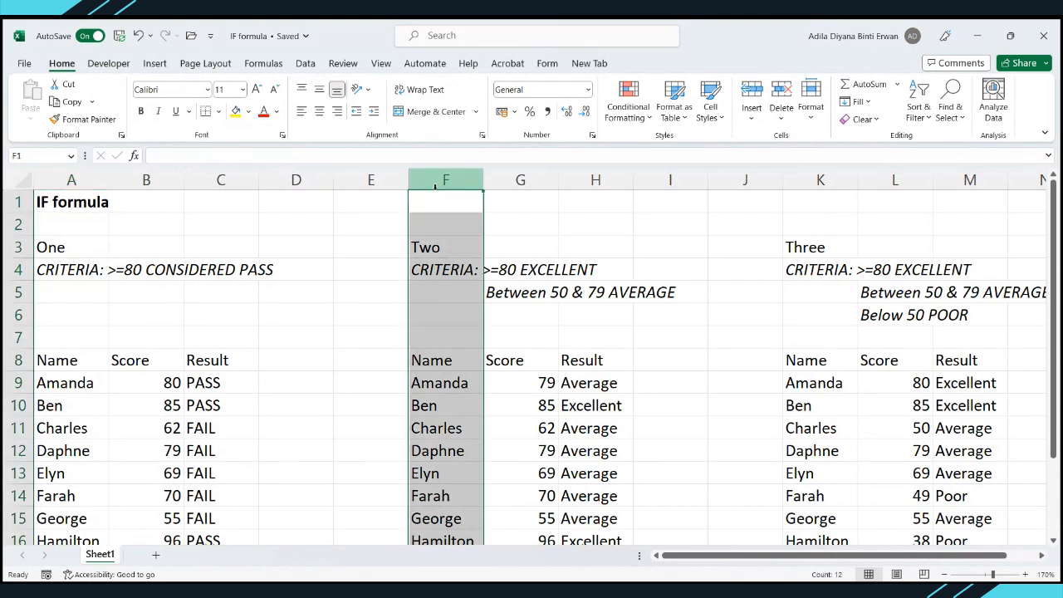
click(447, 244)
click(503, 269)
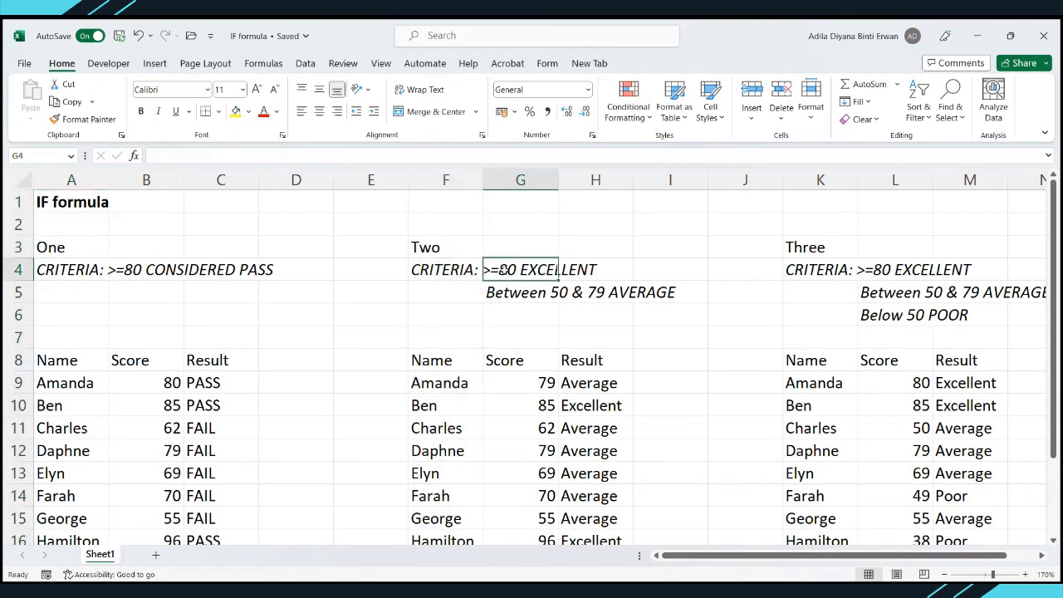
click(504, 287)
click(504, 274)
click(503, 292)
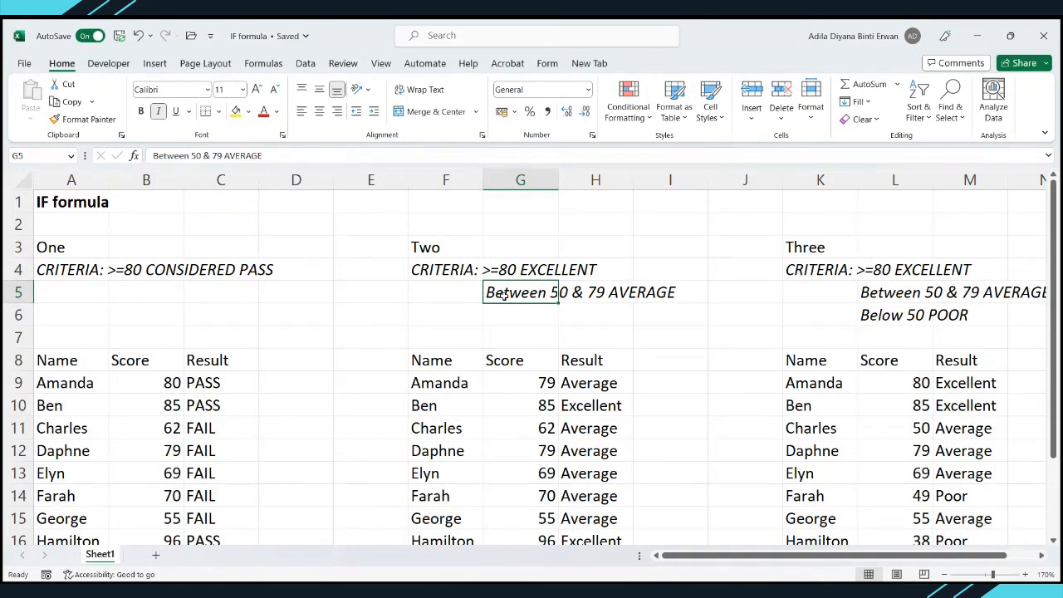
click(585, 382)
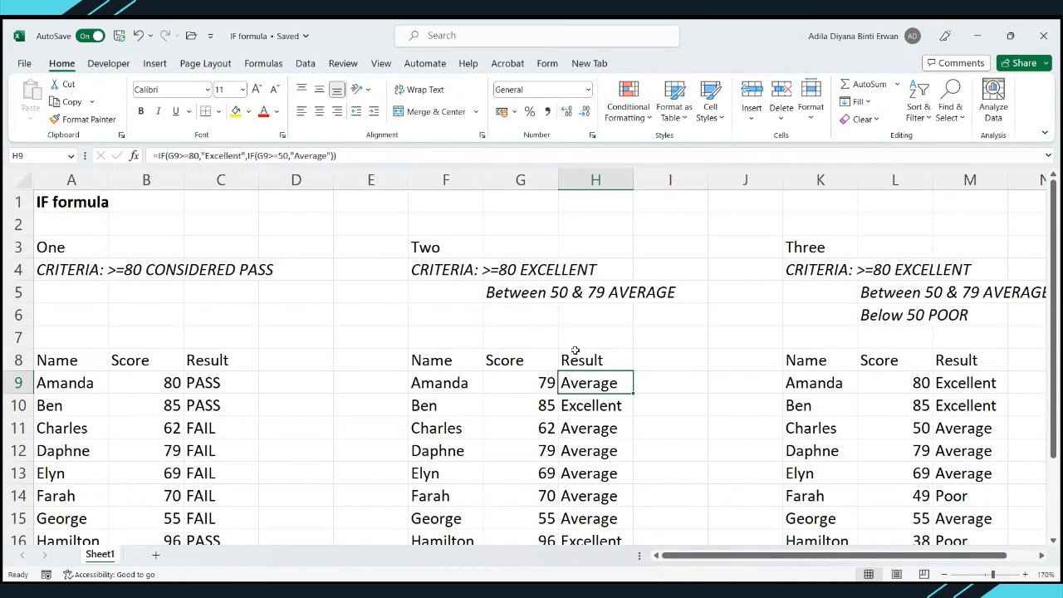
text(=IF)
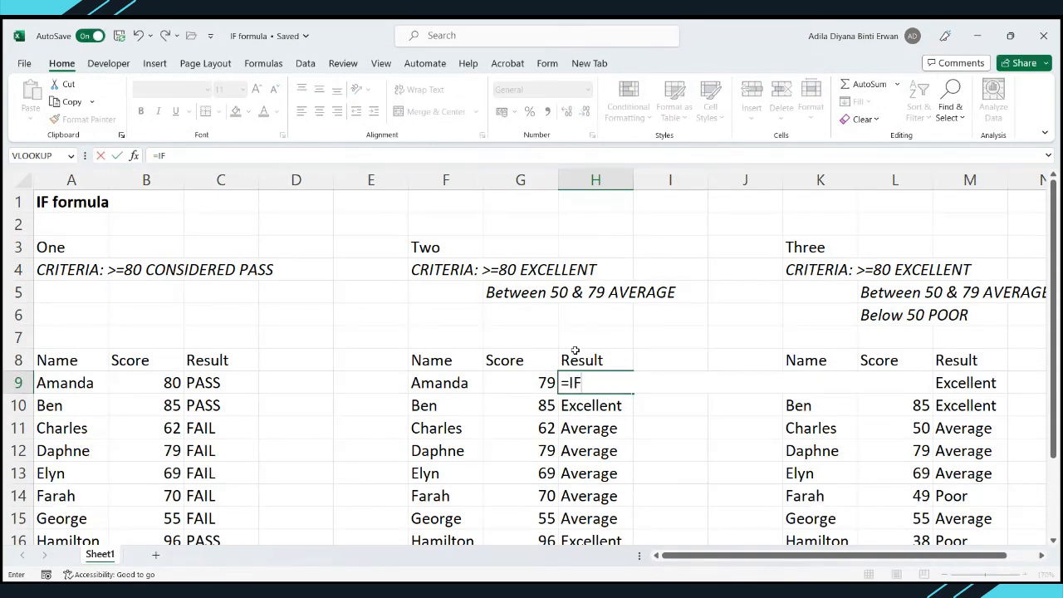
text(()
click(137, 160)
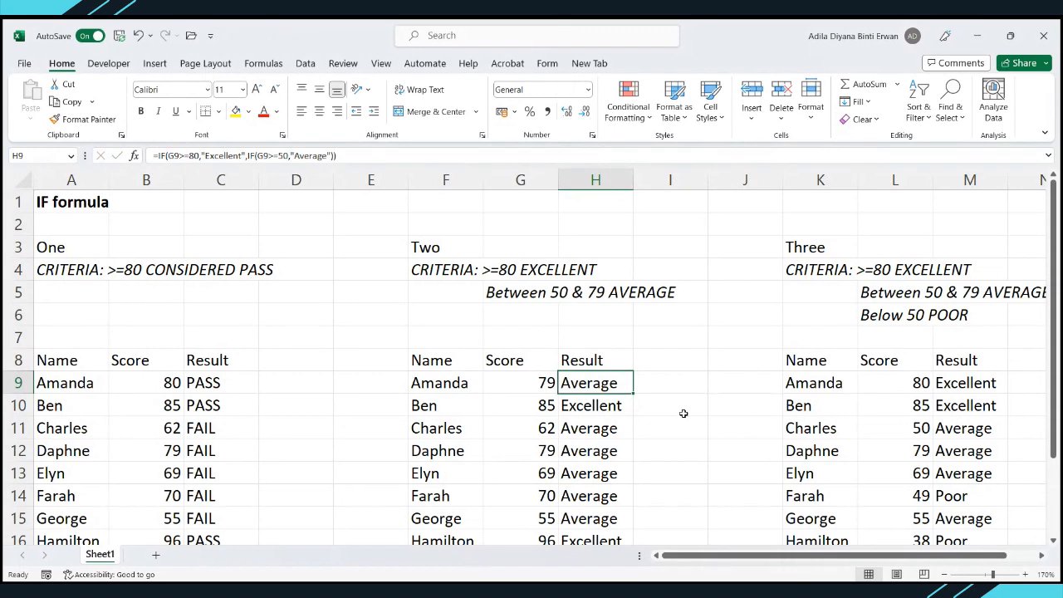
Open H9's IF function arguments, clear the logical test and re-enter it as G9>=80.
key(F2)
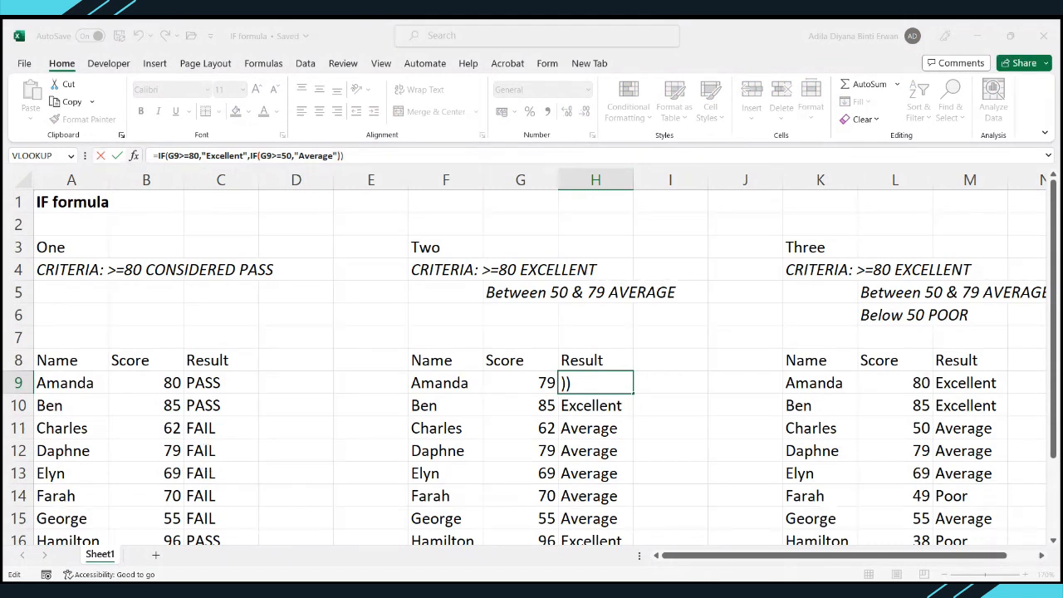
key(BackSpace)
key(BackSpace)
key(BackSpace)
key(BackSpace)
key(BackSpace)
key(BackSpace)
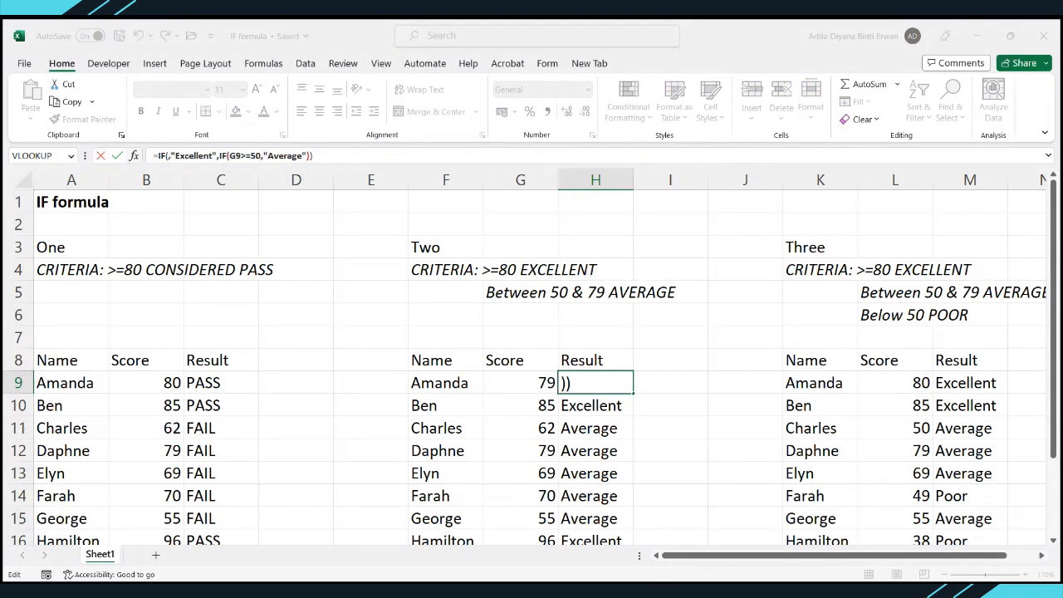
click(536, 384)
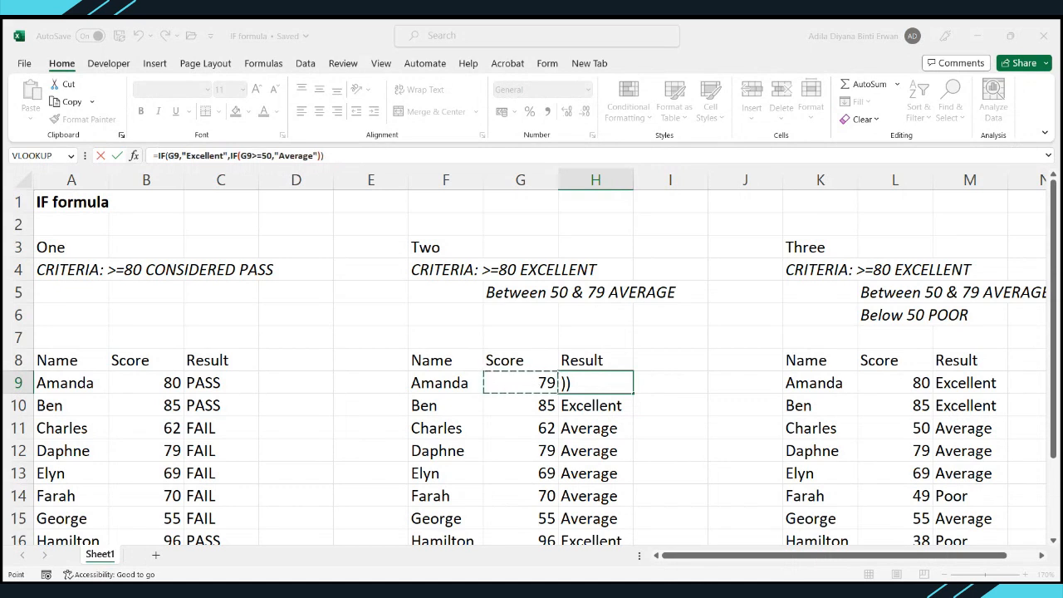
text(>)
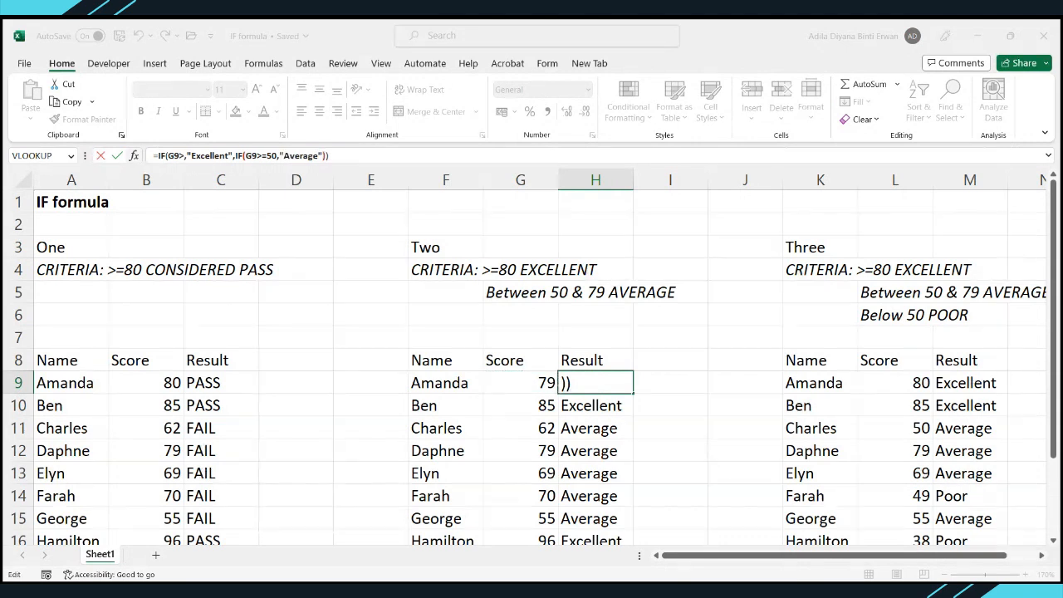
text(=80)
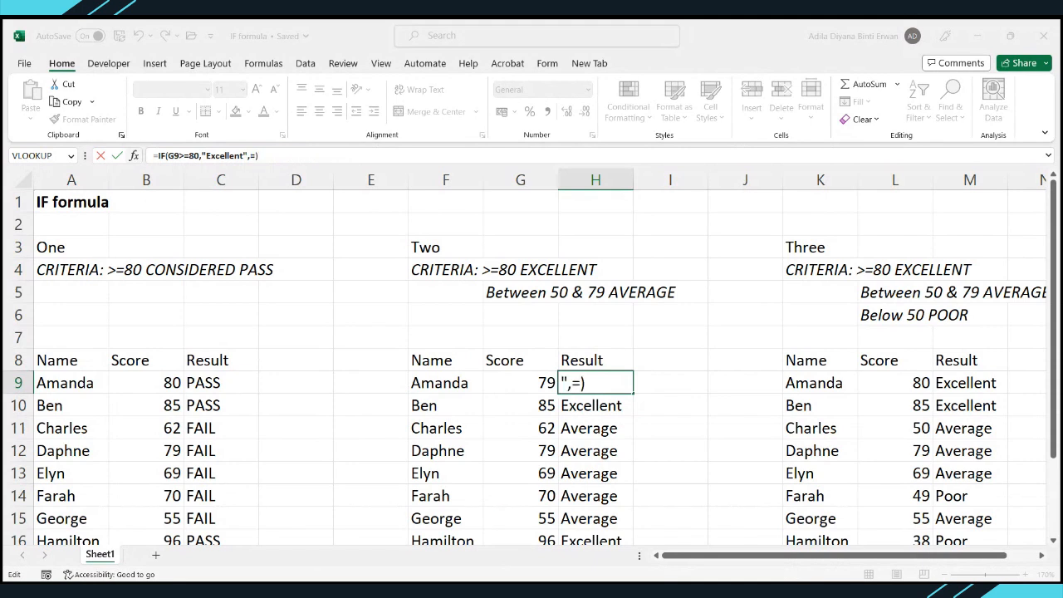
Try to nest =IF(G9>=50,"Average") as the false result of H9's IF function, and discard the edit.
text(IF()
click(515, 383)
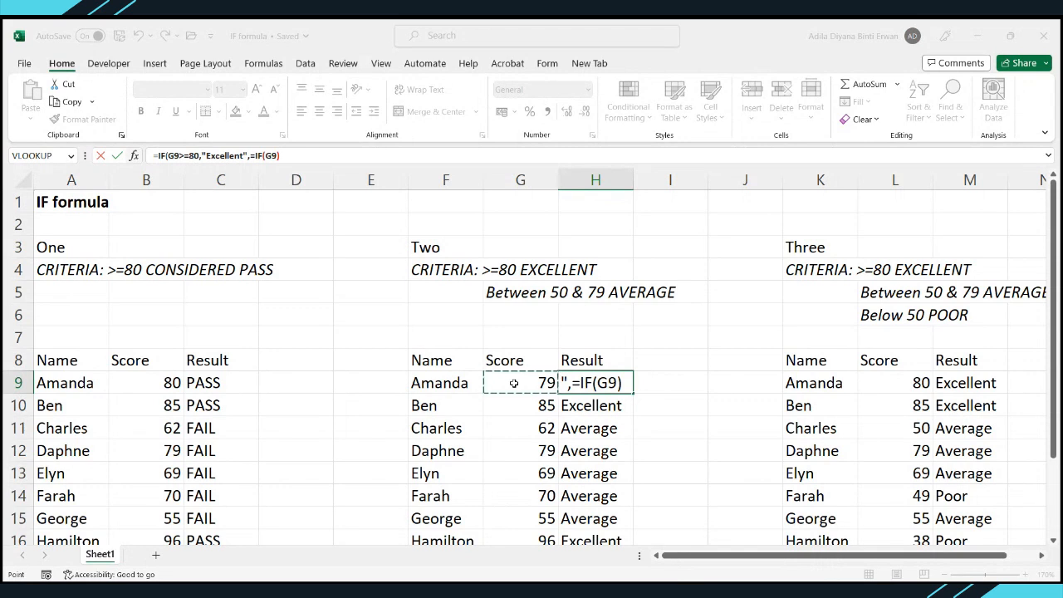
text(>=50)
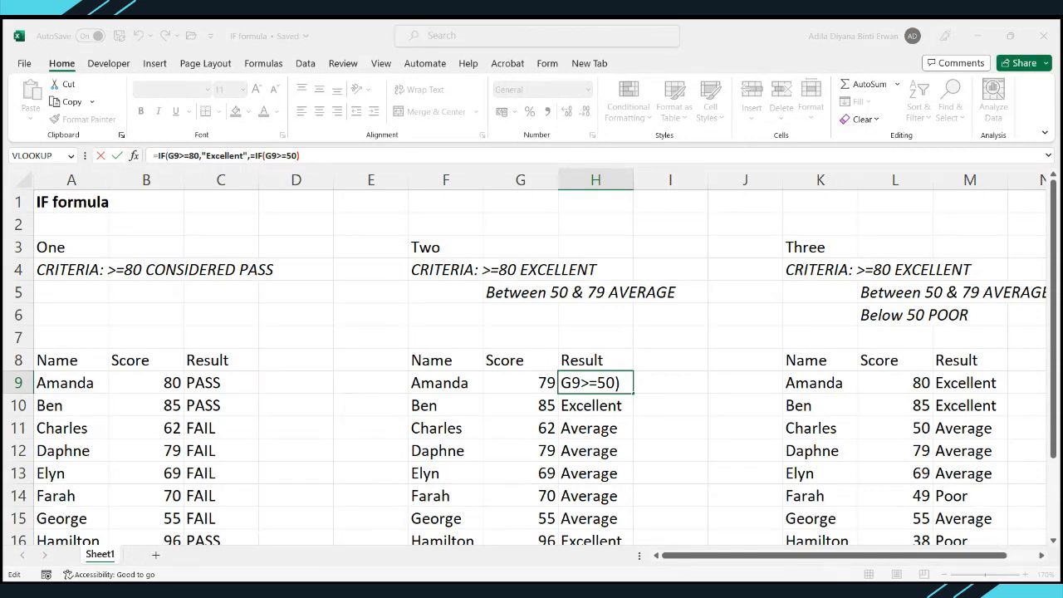
text(,"a)
key(BackSpace)
text(Ave)
key(BackSpace)
text(verage")
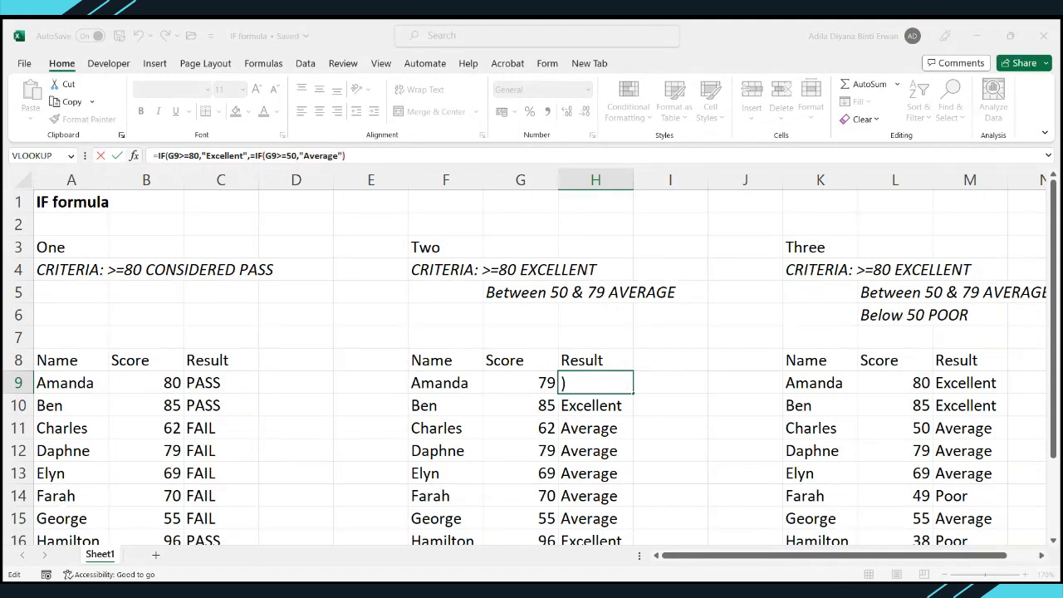
text())
key(BackSpace)
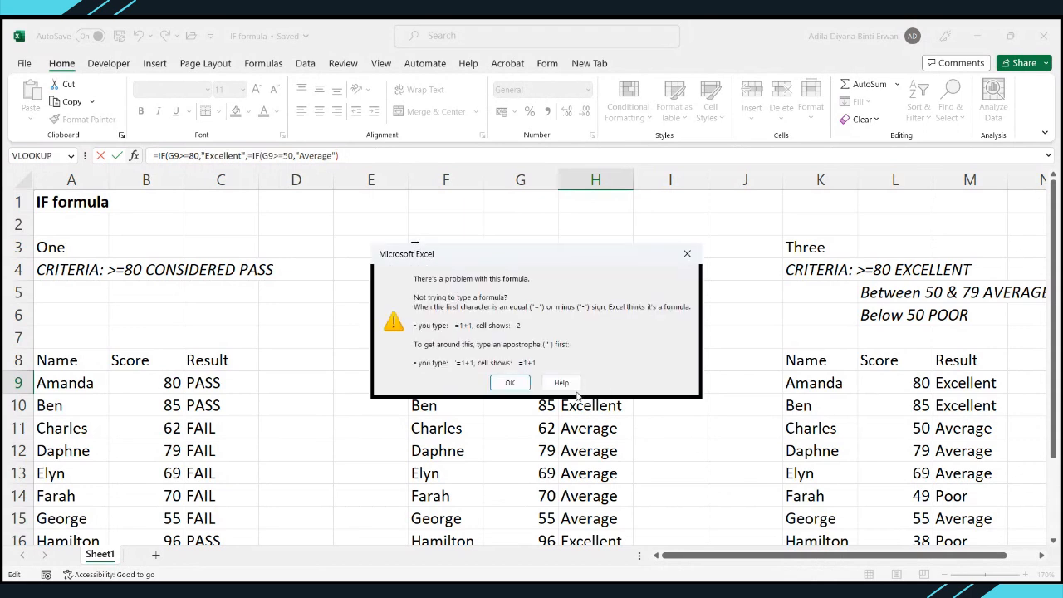
click(507, 381)
click(604, 411)
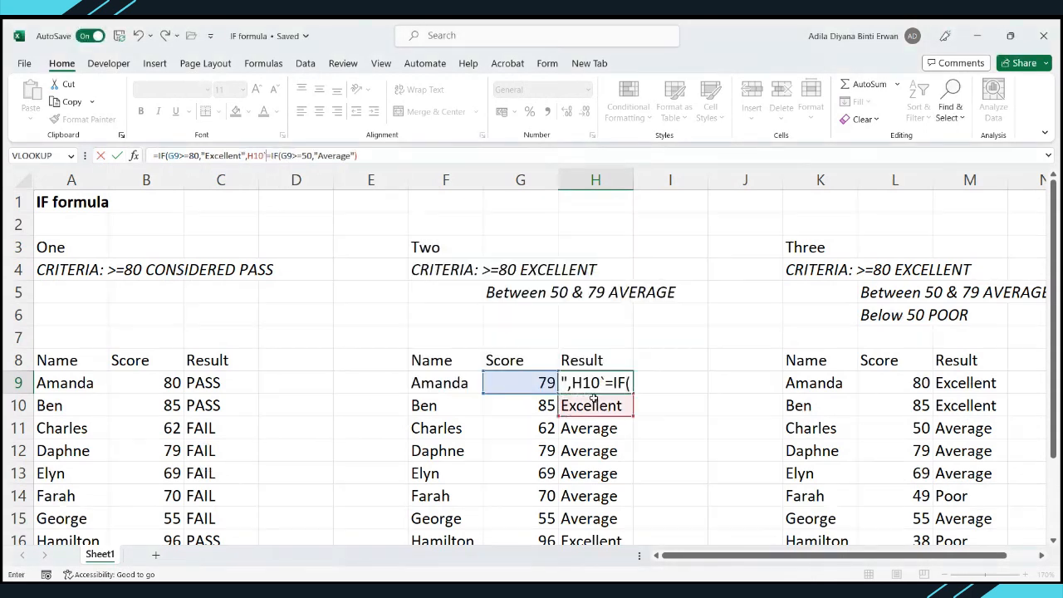
key(Escape)
Check the nested IF formulas in H10 and H9, including H9's function arguments.
click(594, 401)
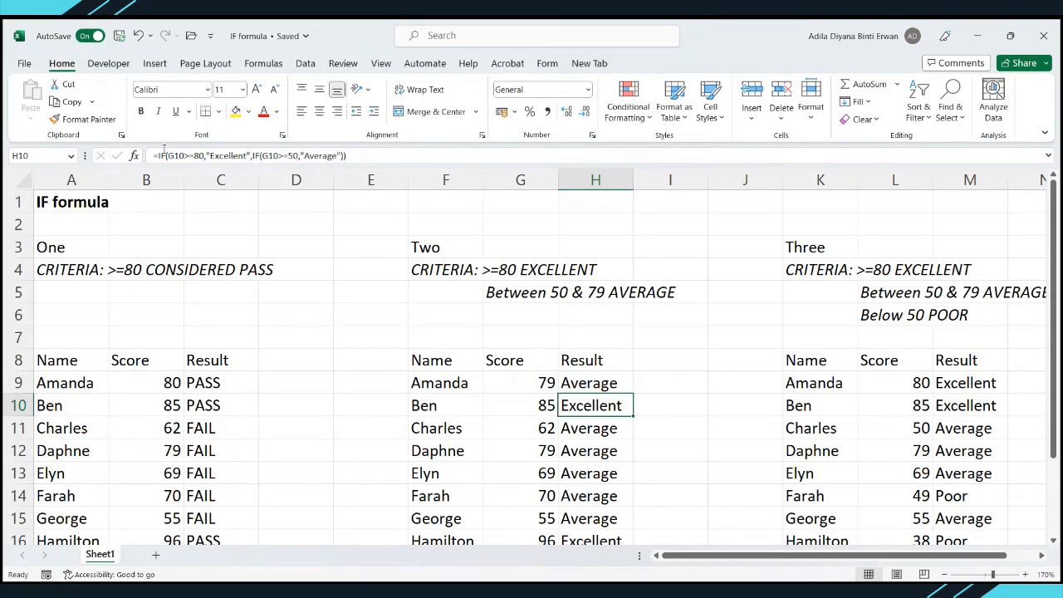
click(565, 383)
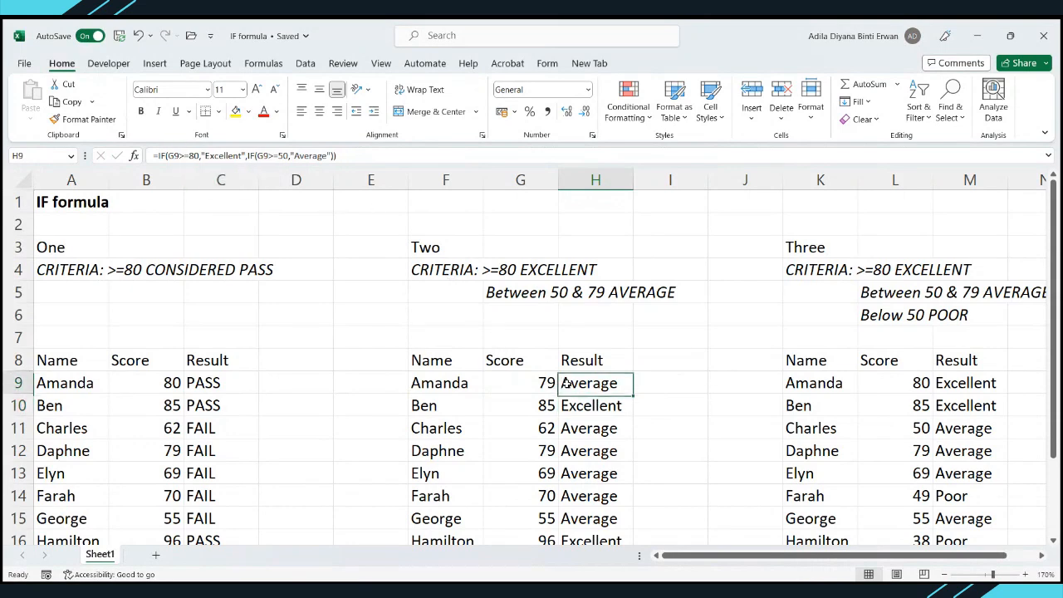
click(135, 156)
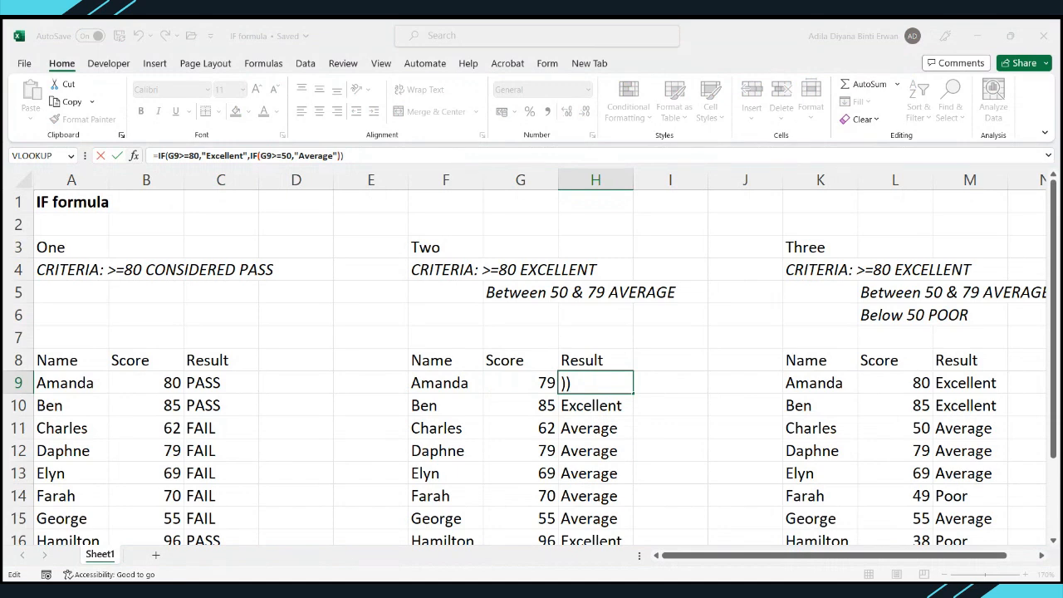
click(685, 440)
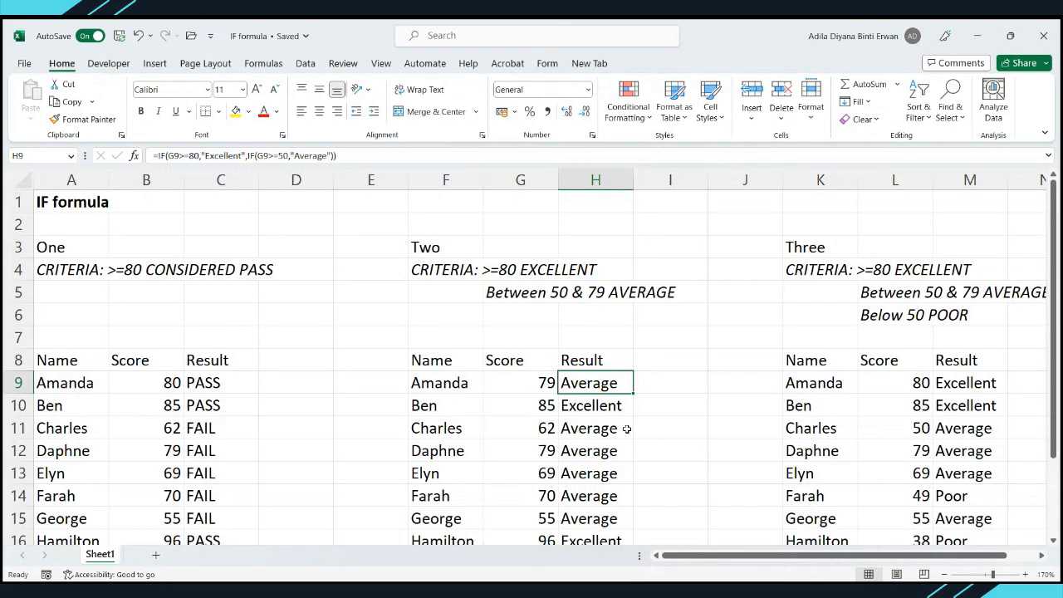
Fill H9's nested IF formula down table Two's Result column to H17, and check H9 against the score in G9.
scroll(627, 428, down, 1)
double_click(632, 329)
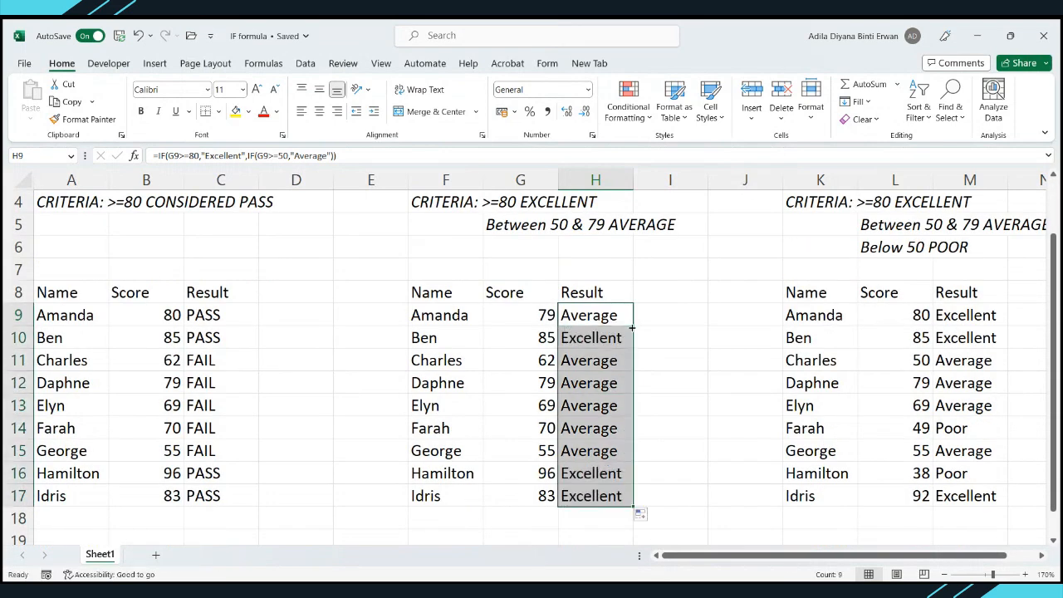
click(549, 319)
scroll(547, 318, up, 1)
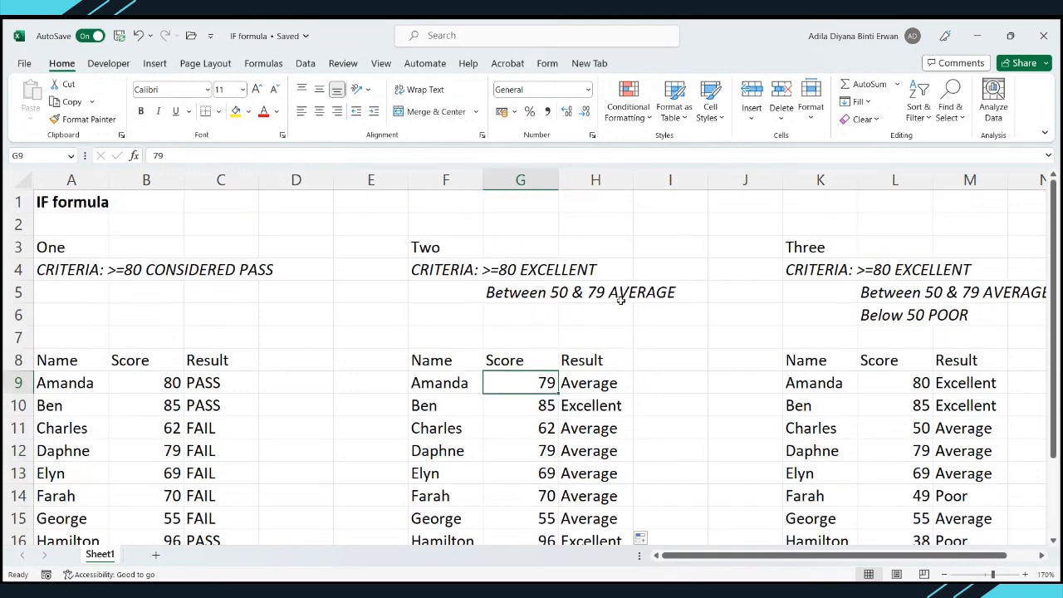
click(603, 381)
click(550, 382)
click(606, 381)
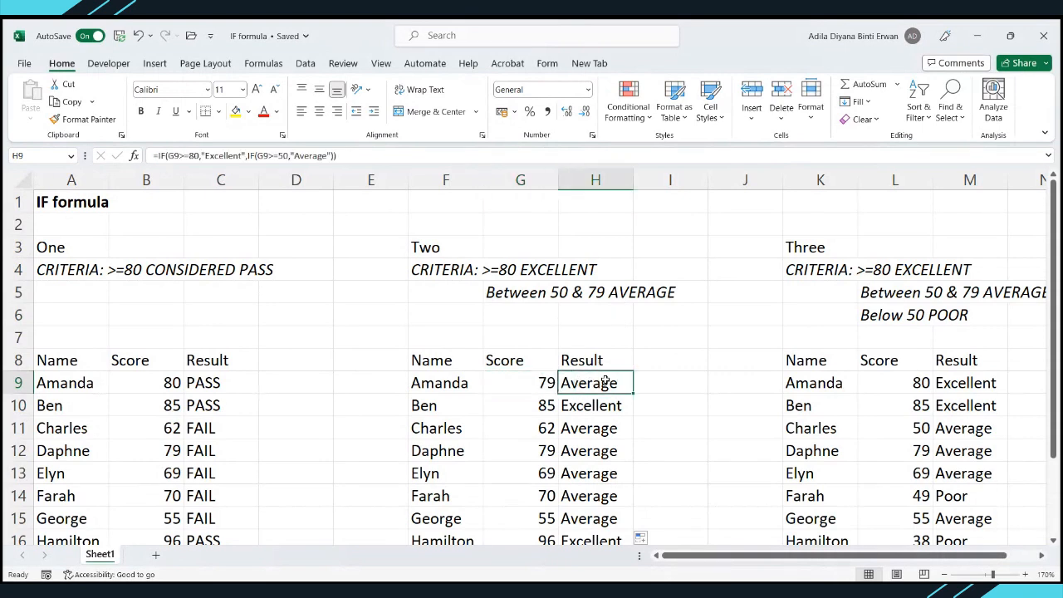
Check H10's result against the score in G10, and set the score in G11 to 50.
click(547, 405)
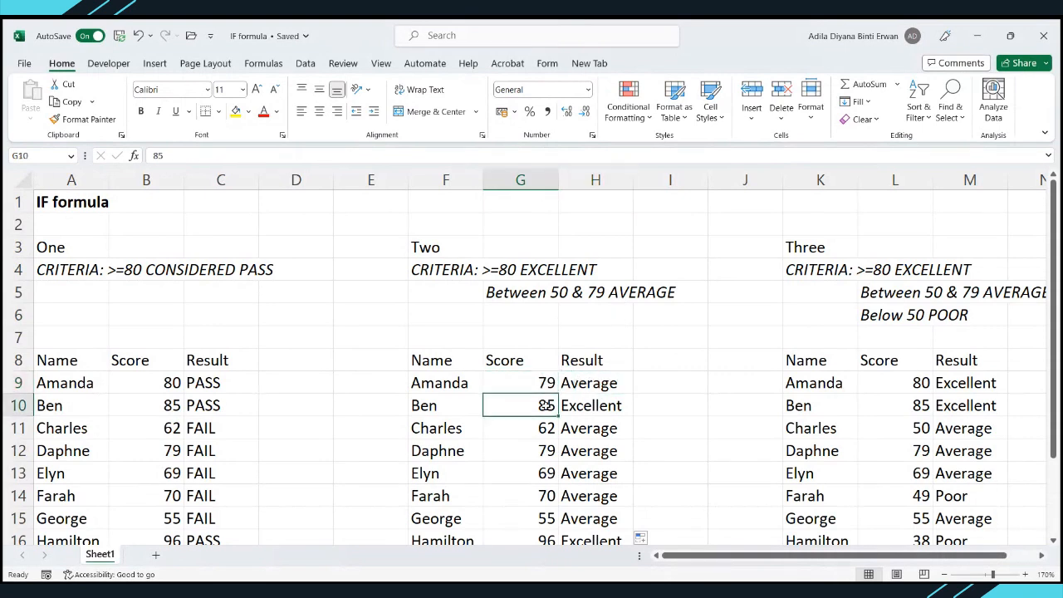
click(601, 406)
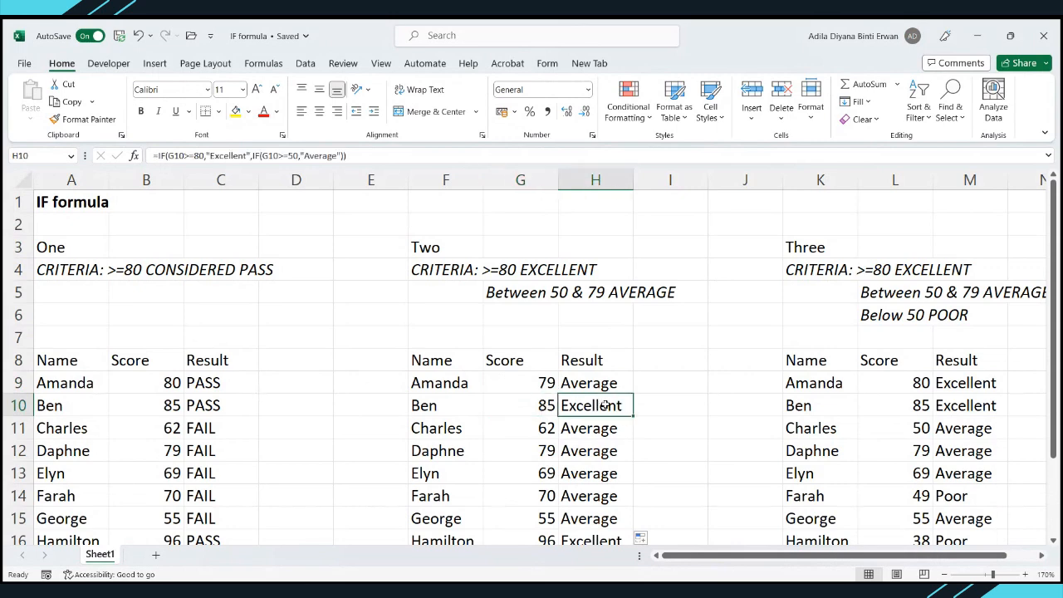
scroll(605, 406, down, 1)
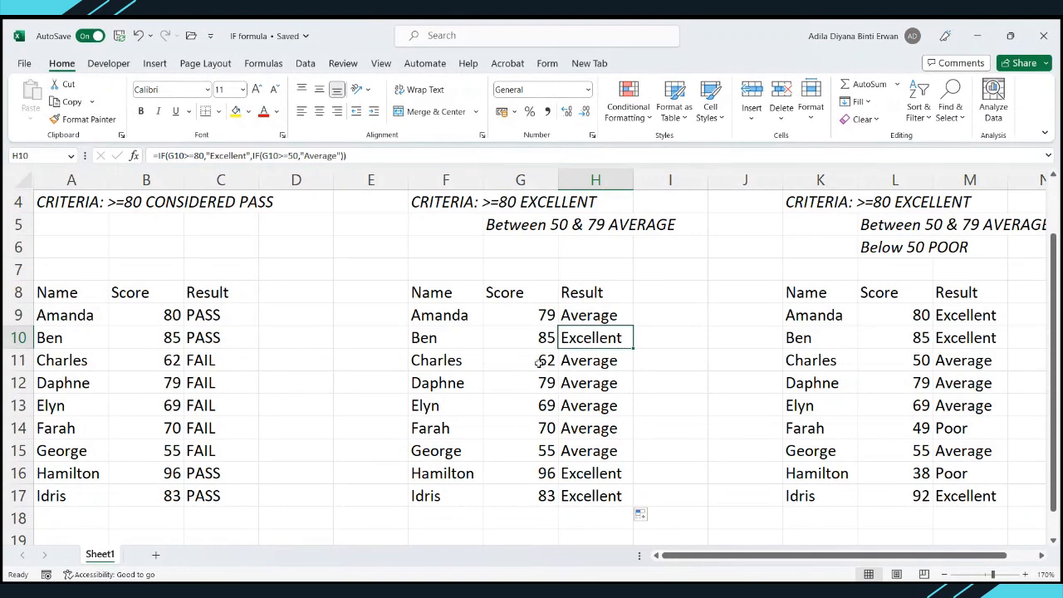
click(517, 363)
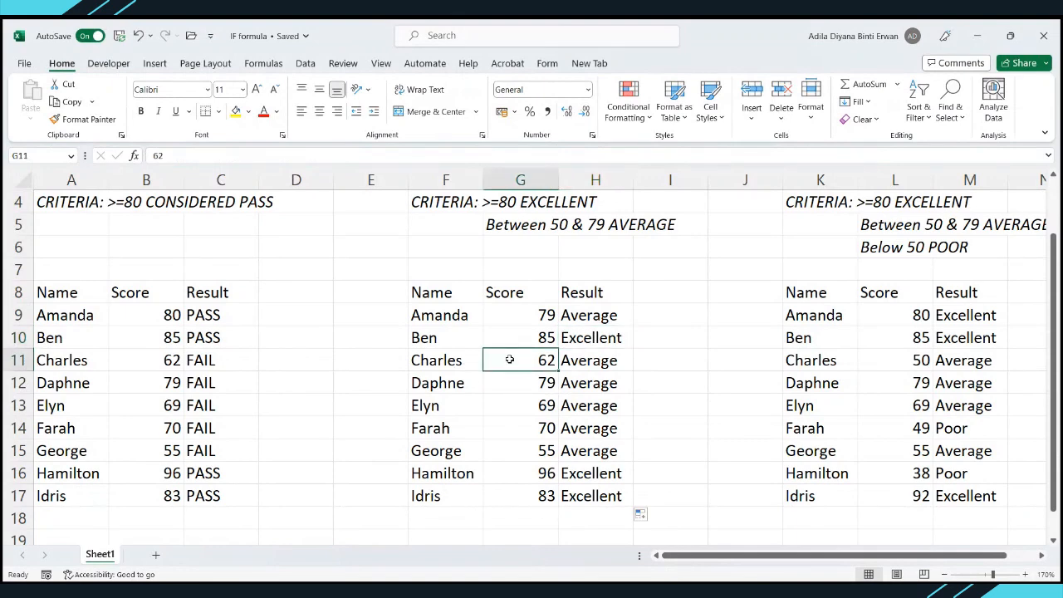
text(50)
key(Return)
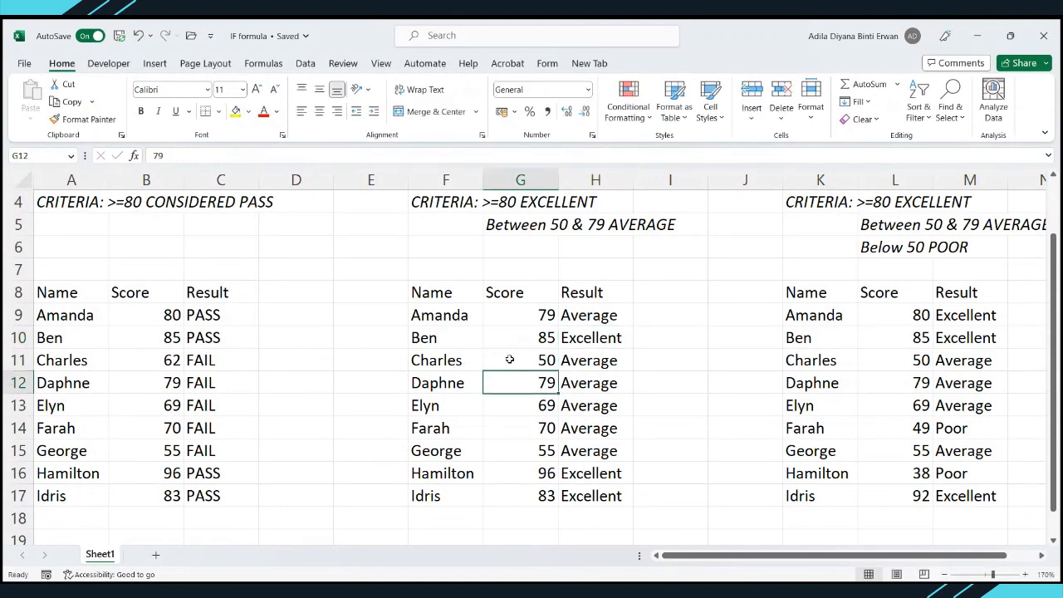
Check H11's result against the score in G11, and review H11's IF function arguments.
click(510, 359)
click(582, 358)
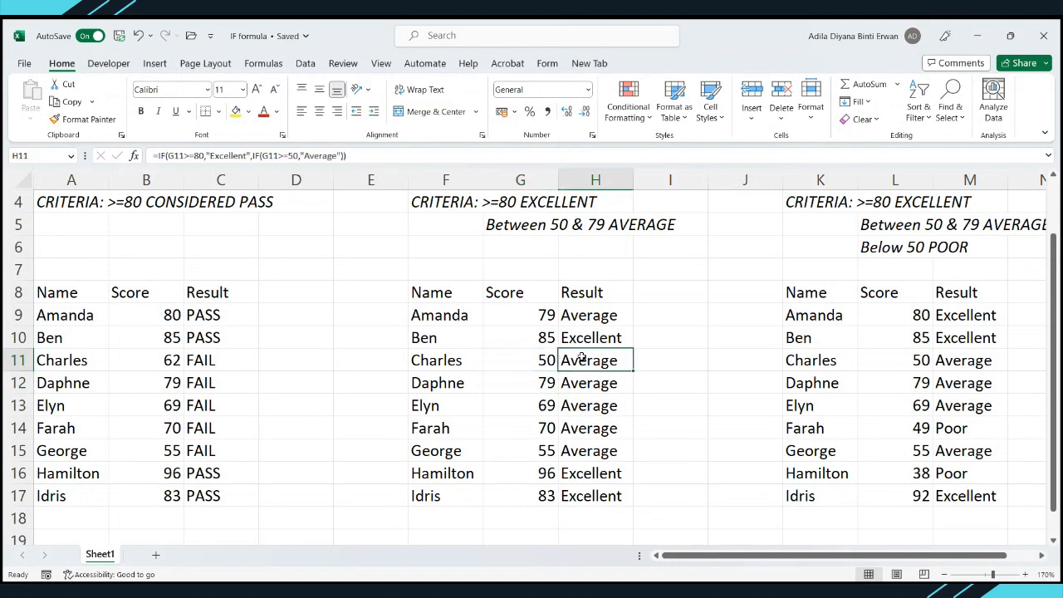
click(548, 360)
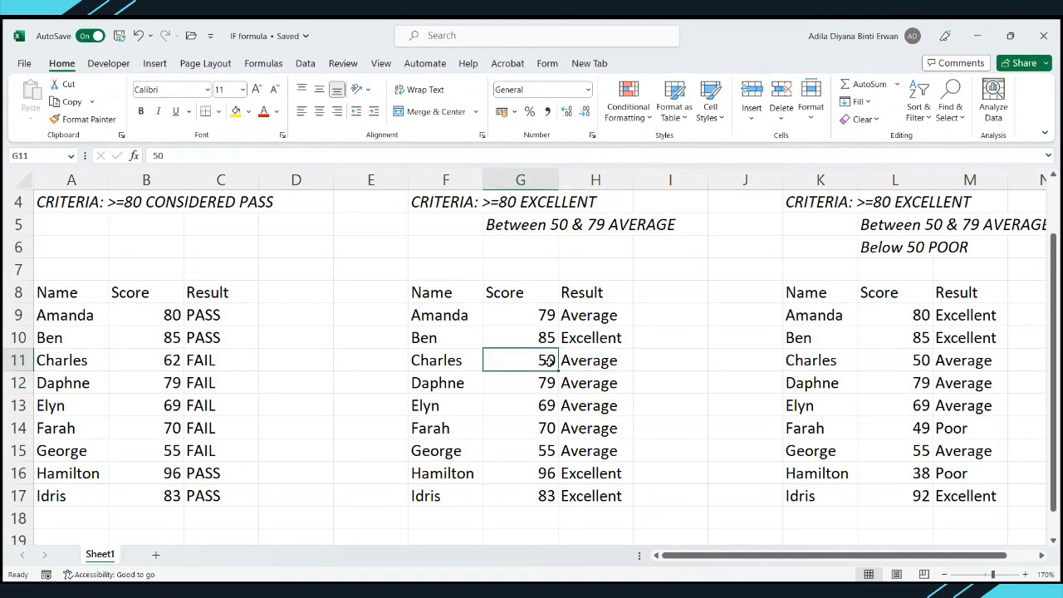
click(575, 362)
click(135, 158)
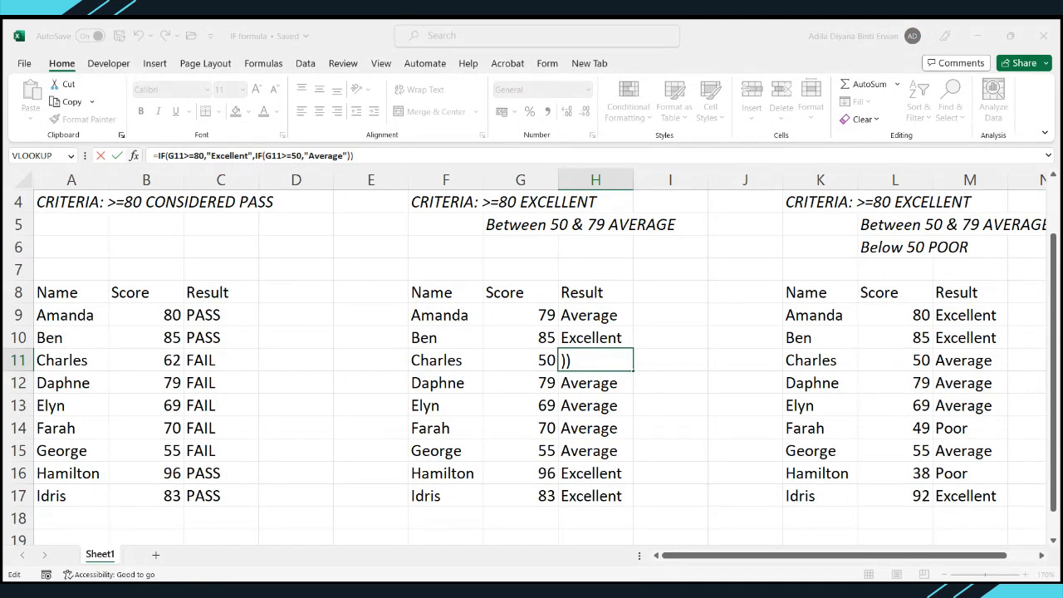
key(ctrl+Return)
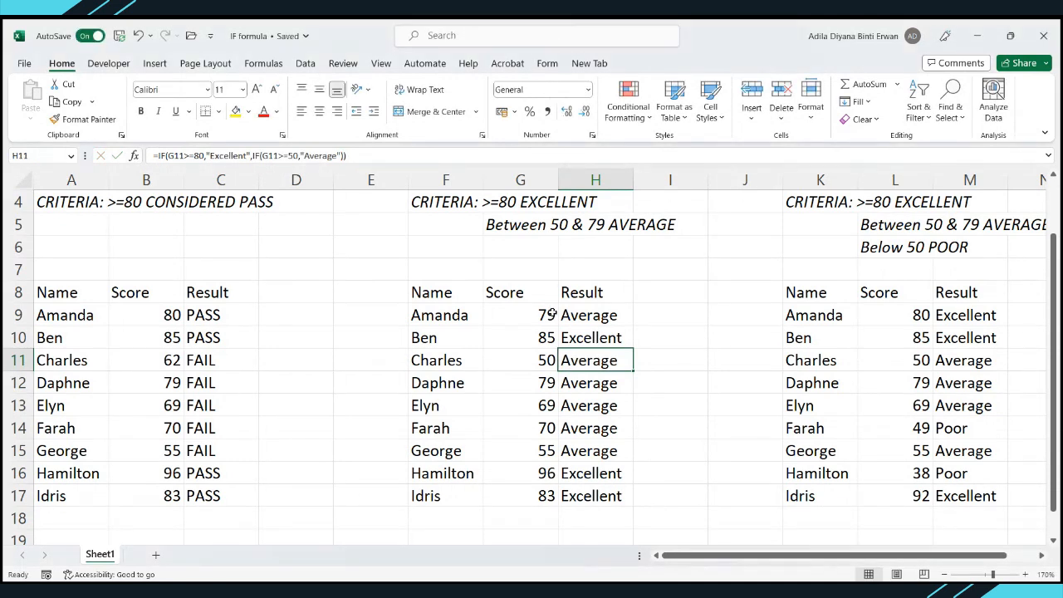
Review and confirm M9's nested IF function arguments, and fill its formula down table Three's Result column to M17.
click(1041, 555)
click(1042, 555)
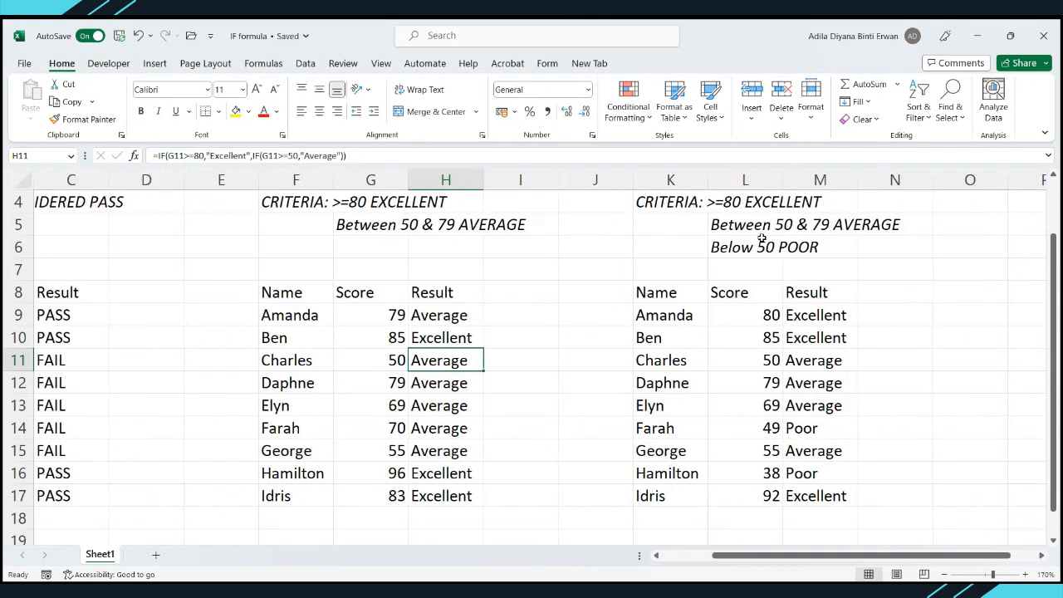
click(806, 316)
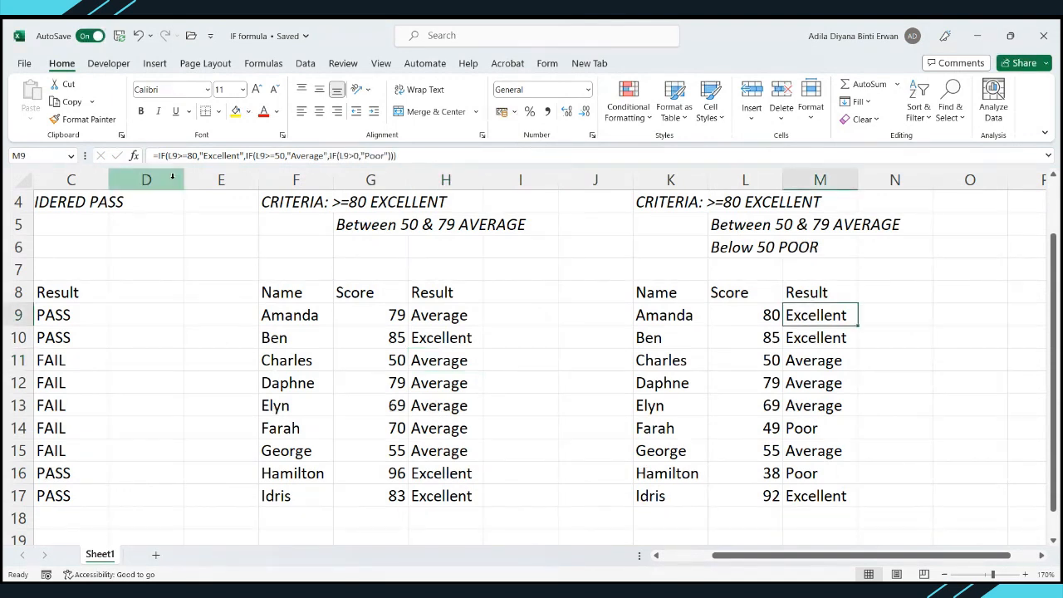
click(133, 161)
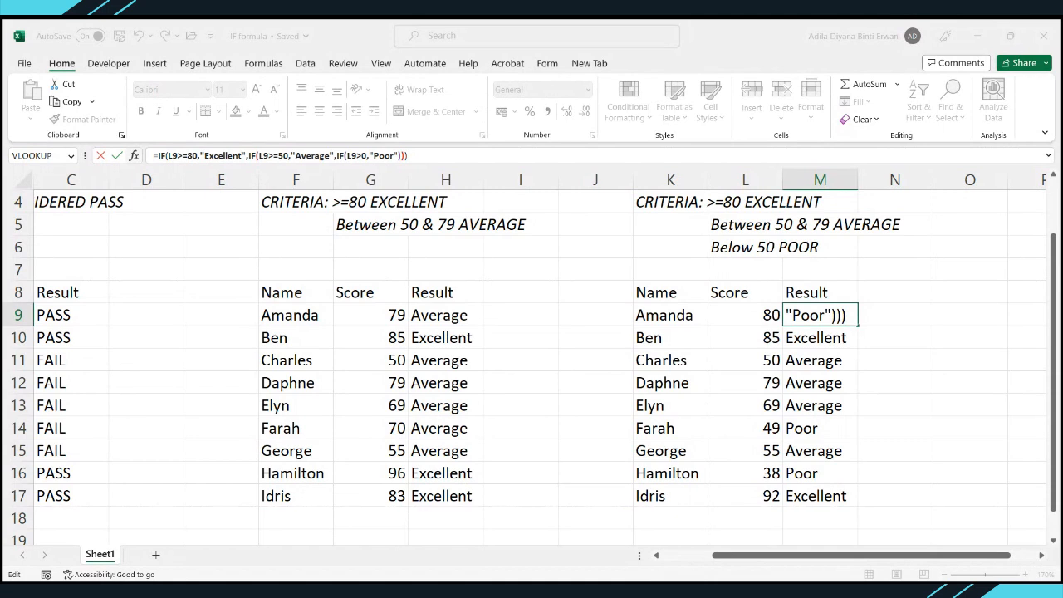
key(ctrl+Return)
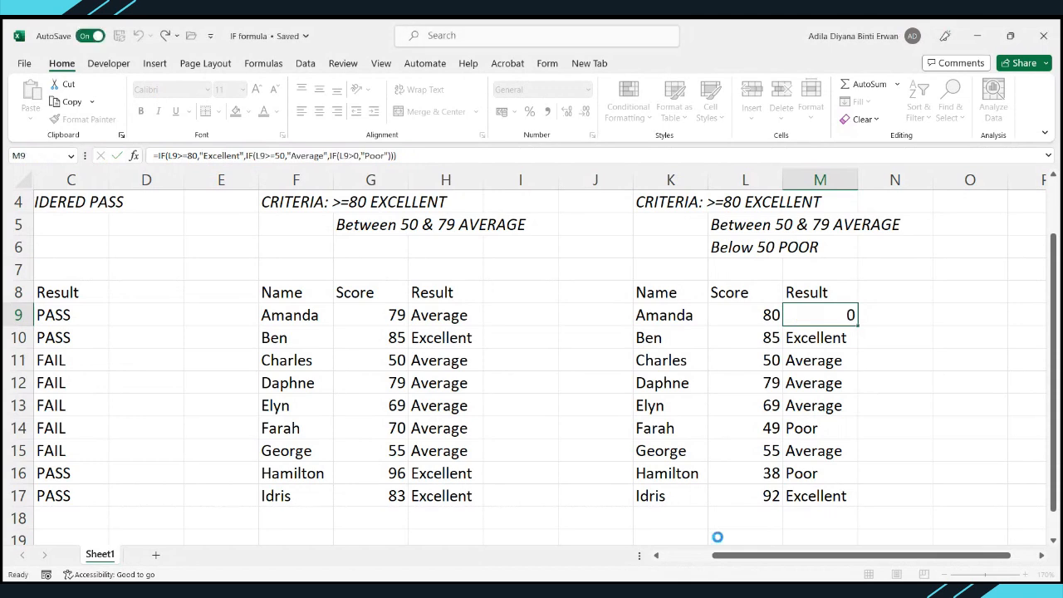
double_click(858, 329)
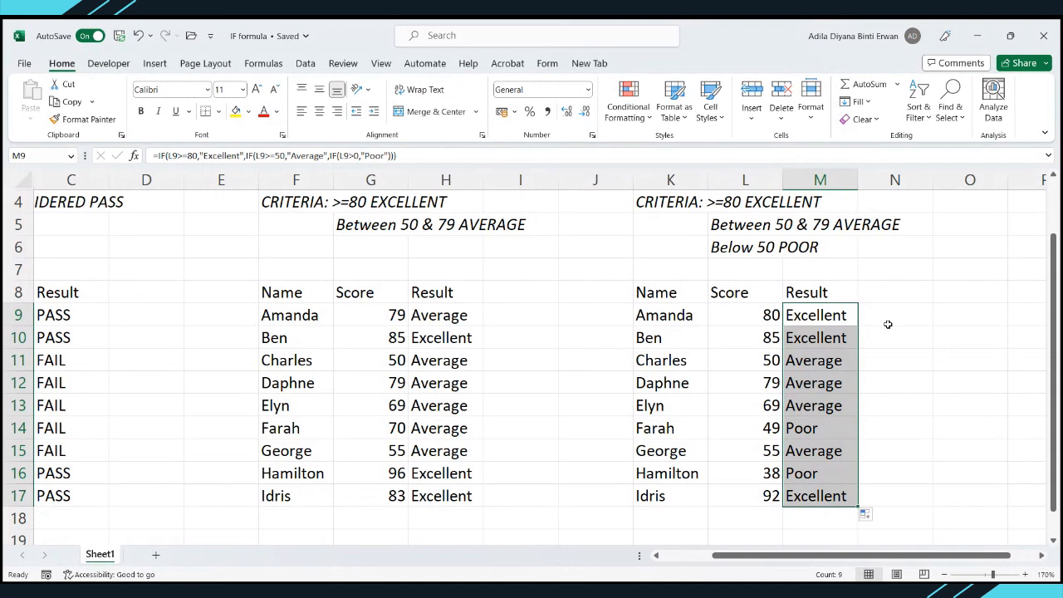
Check table Three's results in column M against the scores in column L, including rows 11, 12, 14 and 16.
click(835, 470)
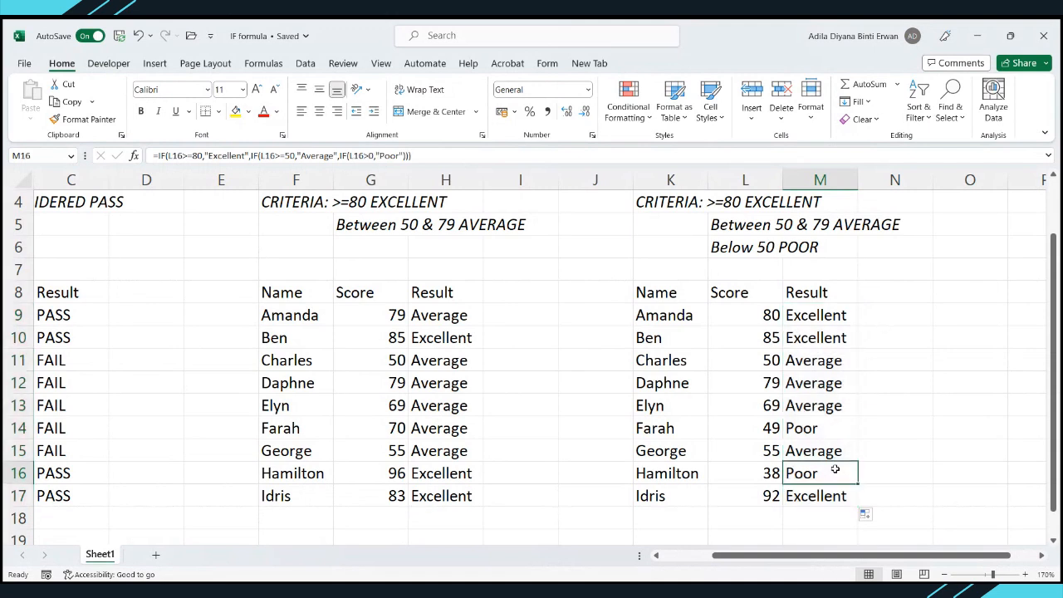
click(818, 316)
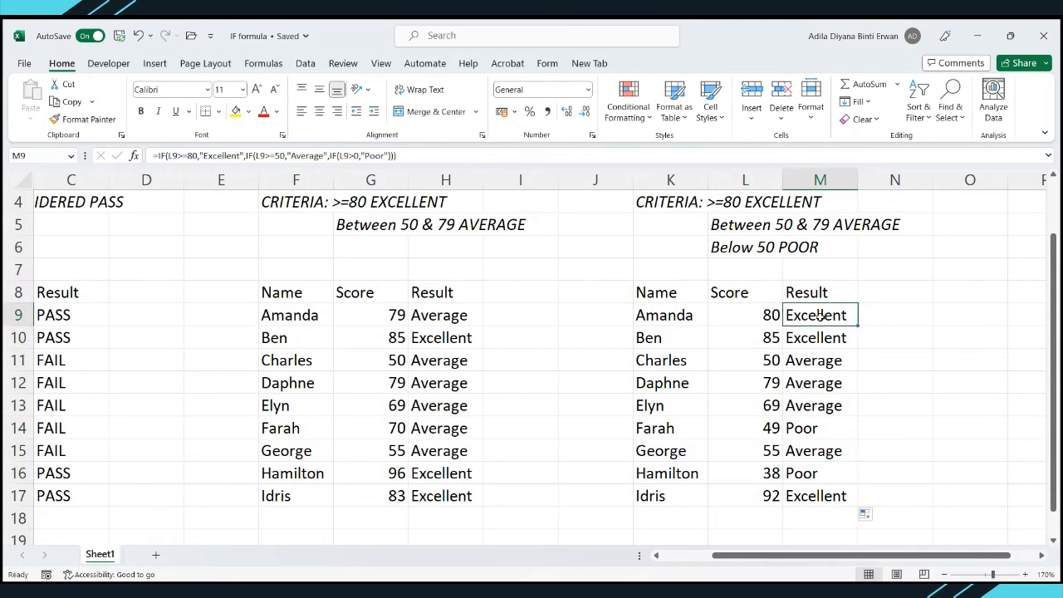
click(831, 363)
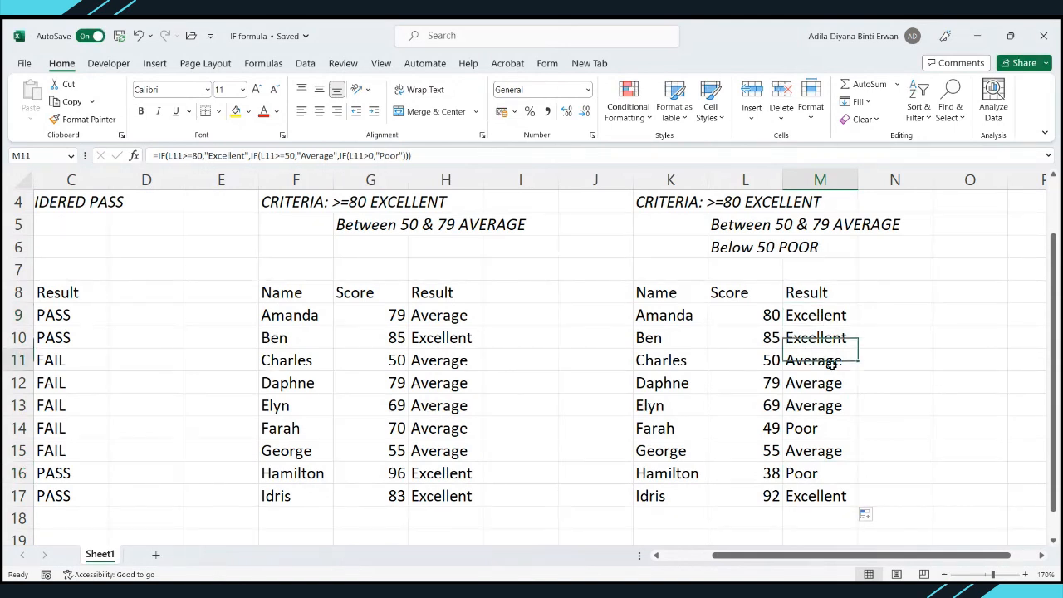
drag(780, 367, 806, 378)
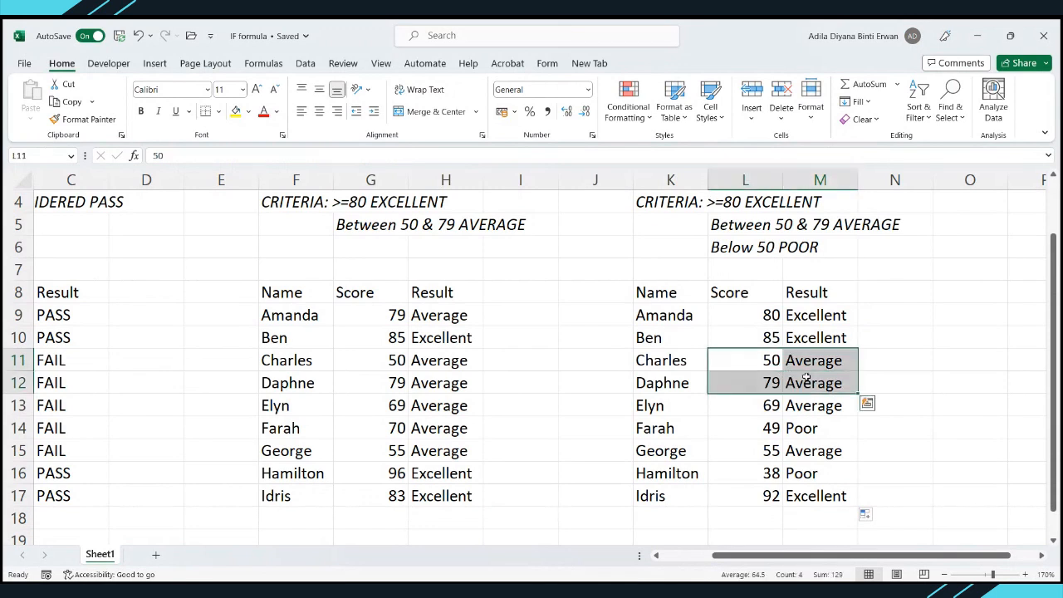
drag(763, 425, 814, 420)
drag(765, 470, 800, 473)
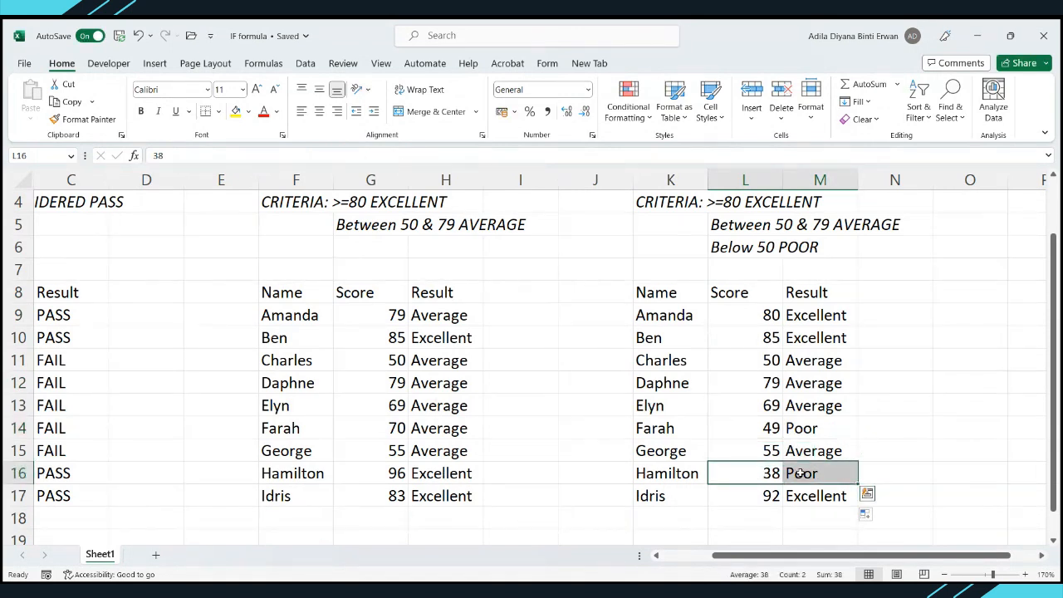
click(804, 295)
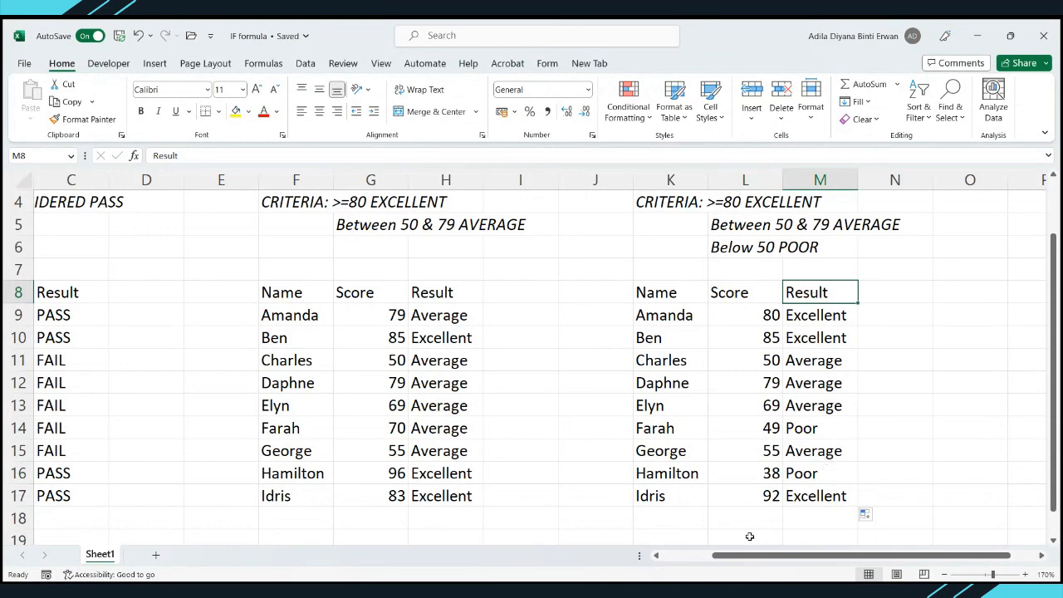
Compare the grading criteria given above tables One, Two and Three in A4, F4 and K4.
drag(739, 558, 655, 561)
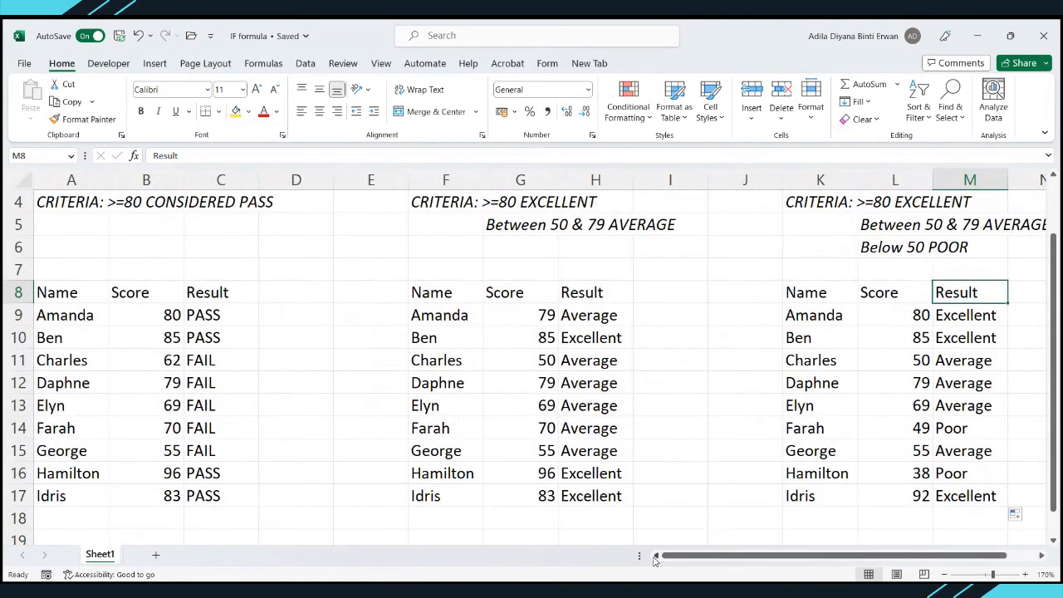
scroll(662, 555, up, 1)
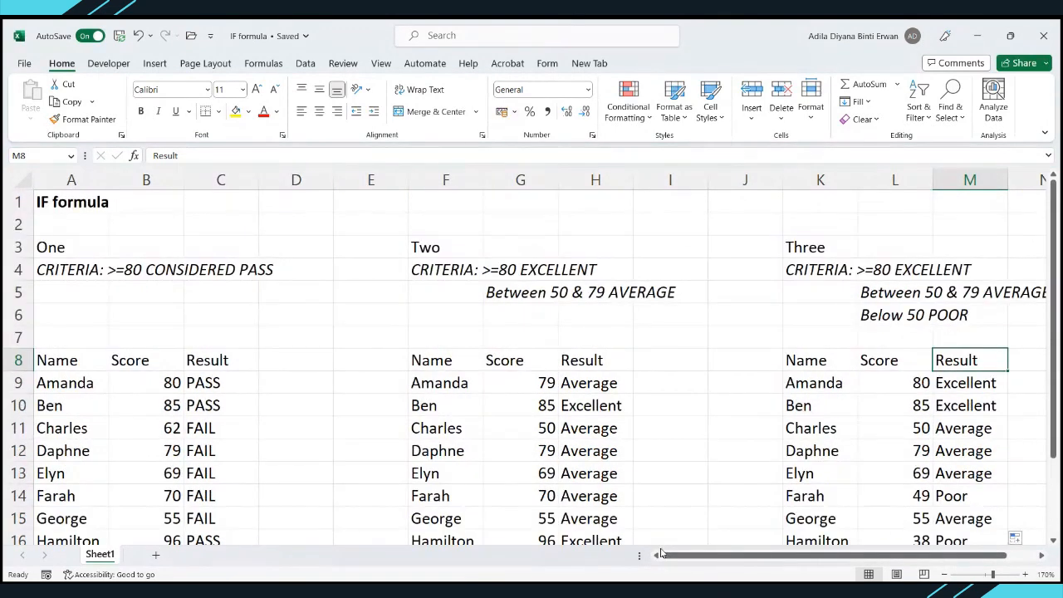
click(55, 273)
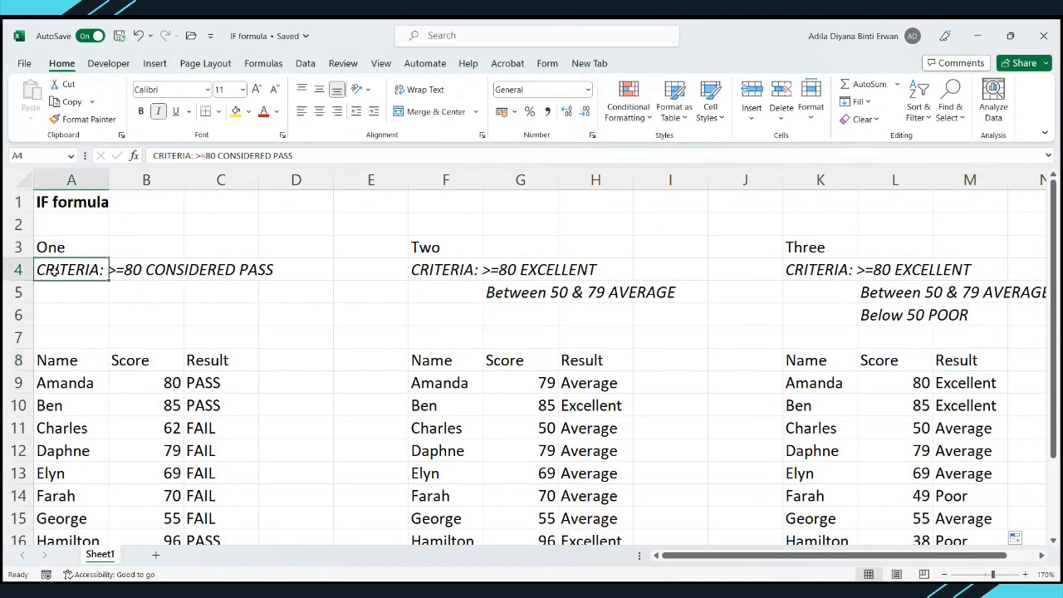
click(425, 270)
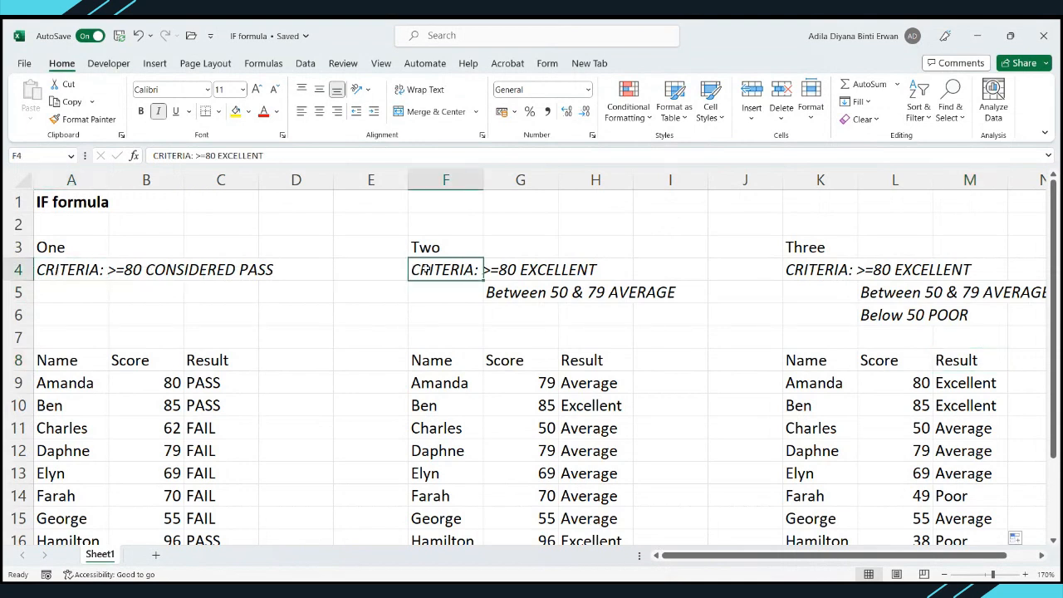
click(837, 271)
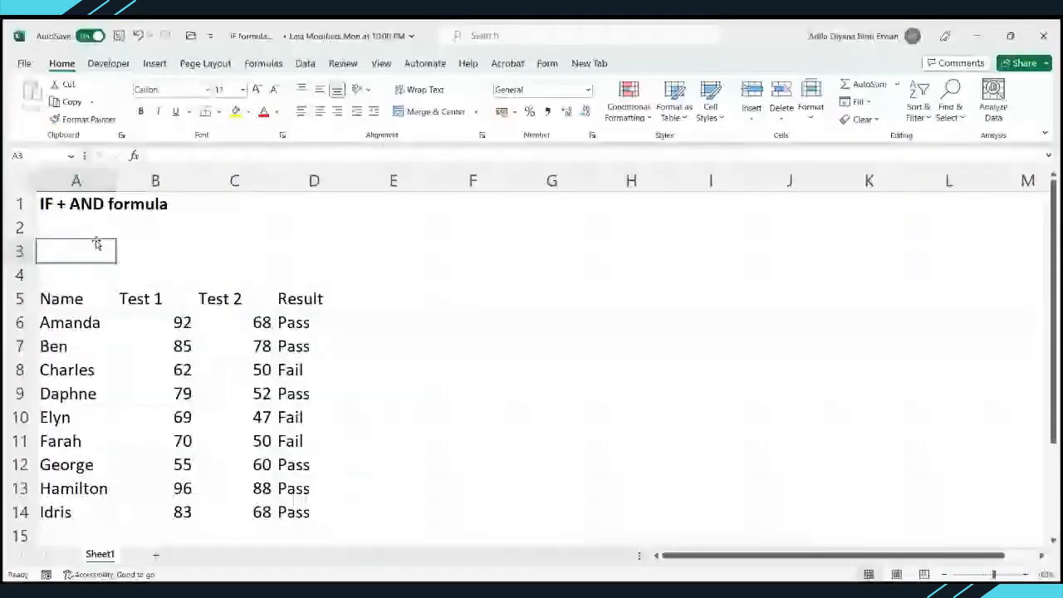
Enter Mathematics in A3 of the IF + AND formula sheet.
text(Mathea)
key(BackSpace)
text(matics)
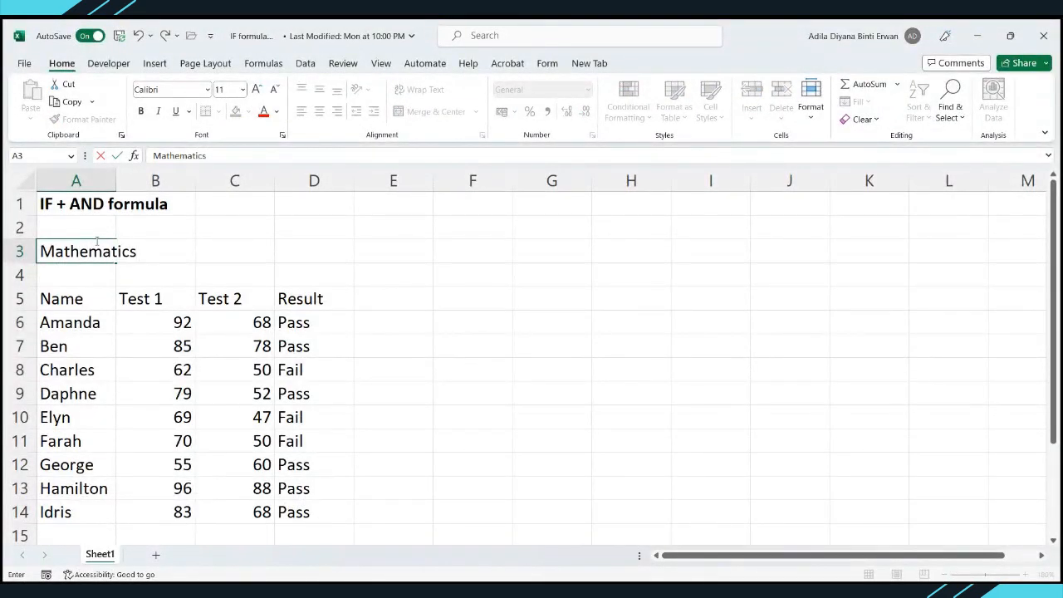
click(446, 302)
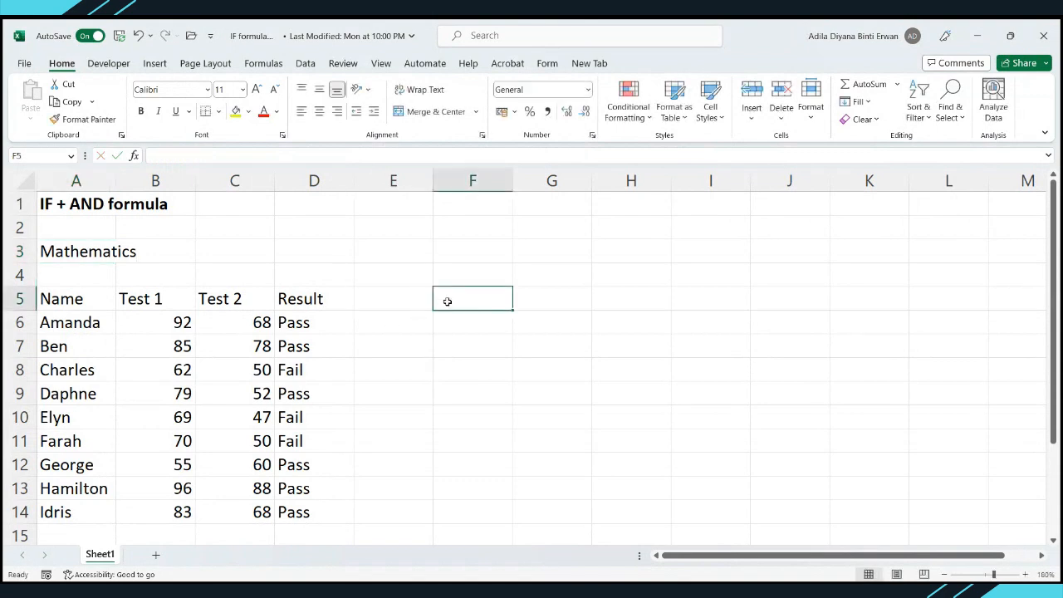
Examine the Test 1 and Test 2 columns and D6's IF and AND formula against the scores in B6 and C6.
click(169, 302)
click(223, 297)
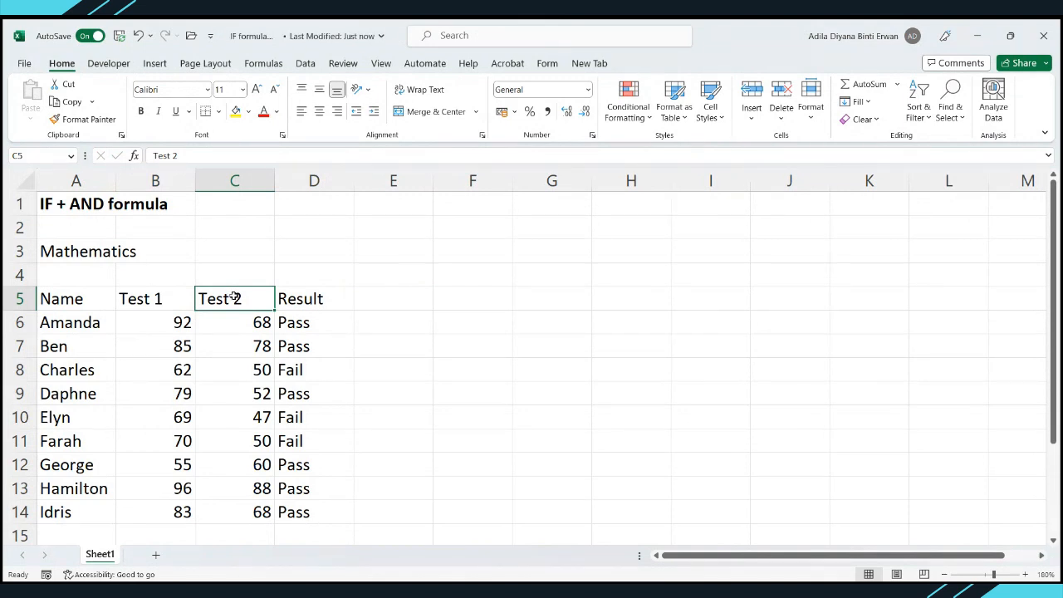
click(314, 322)
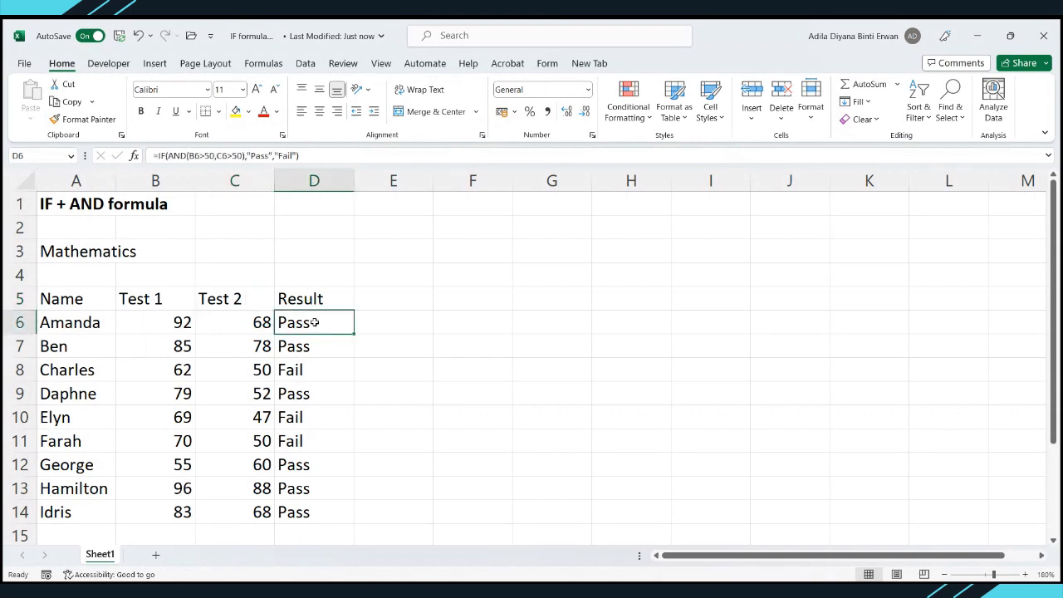
click(364, 322)
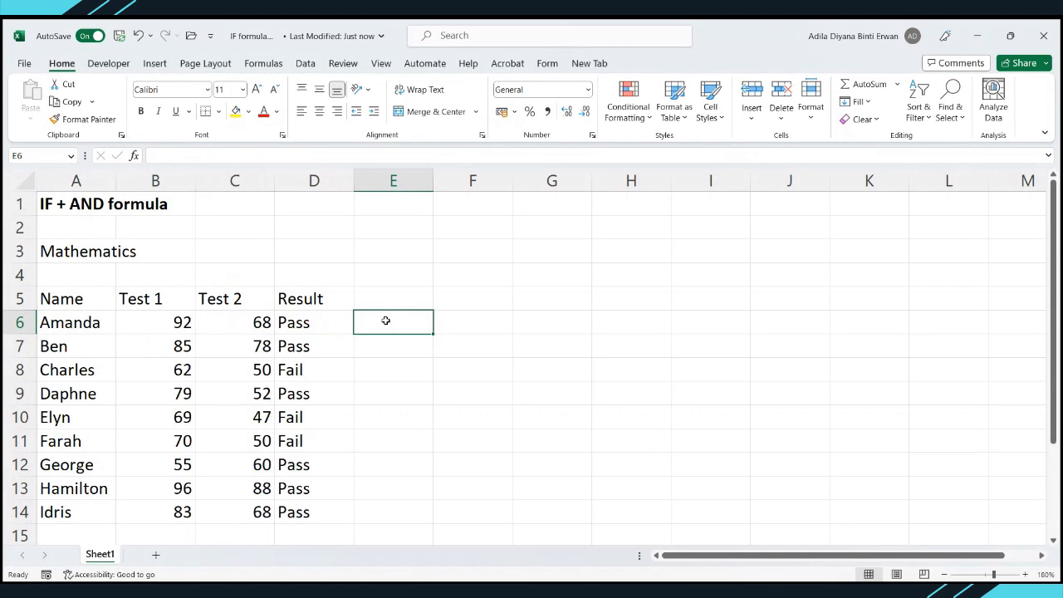
click(189, 323)
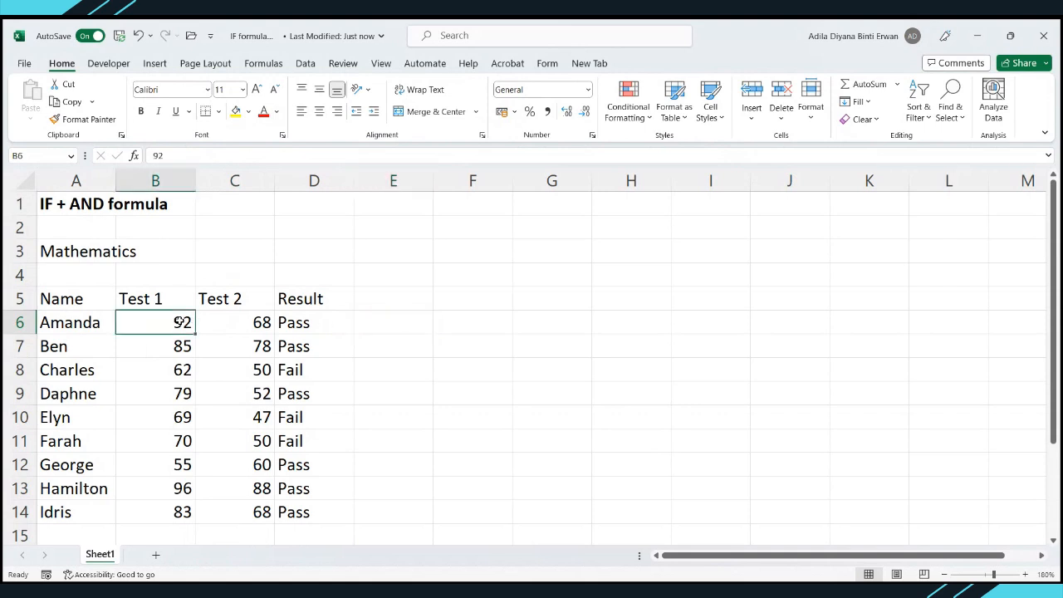
click(237, 320)
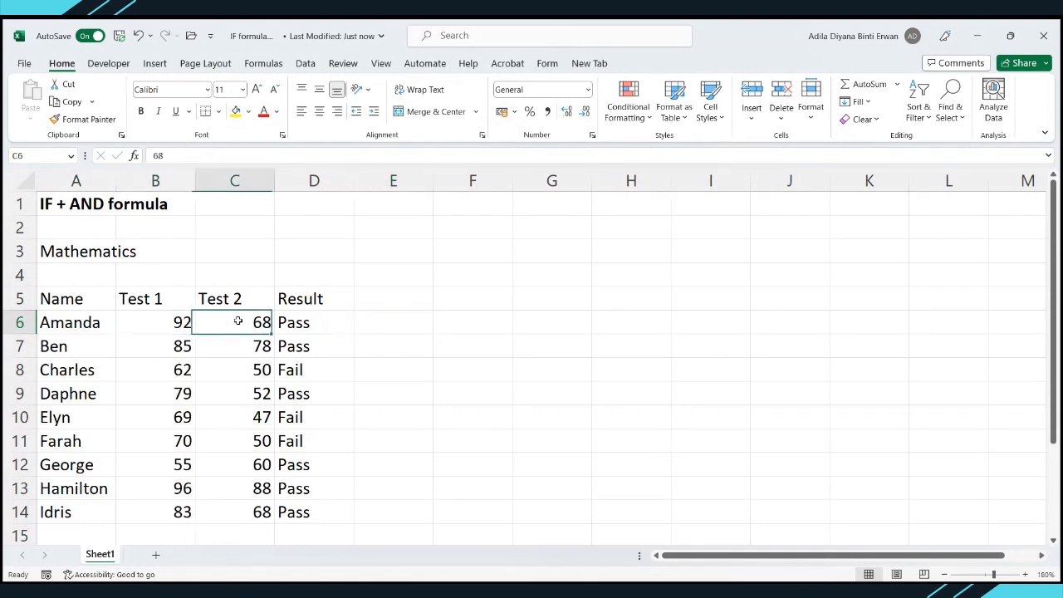
click(305, 322)
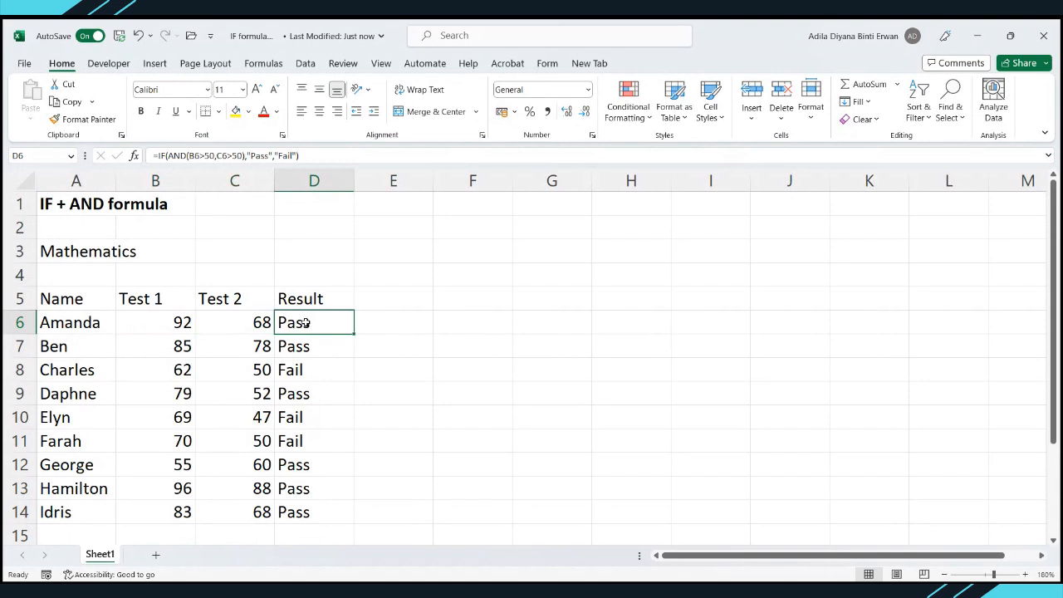
click(424, 304)
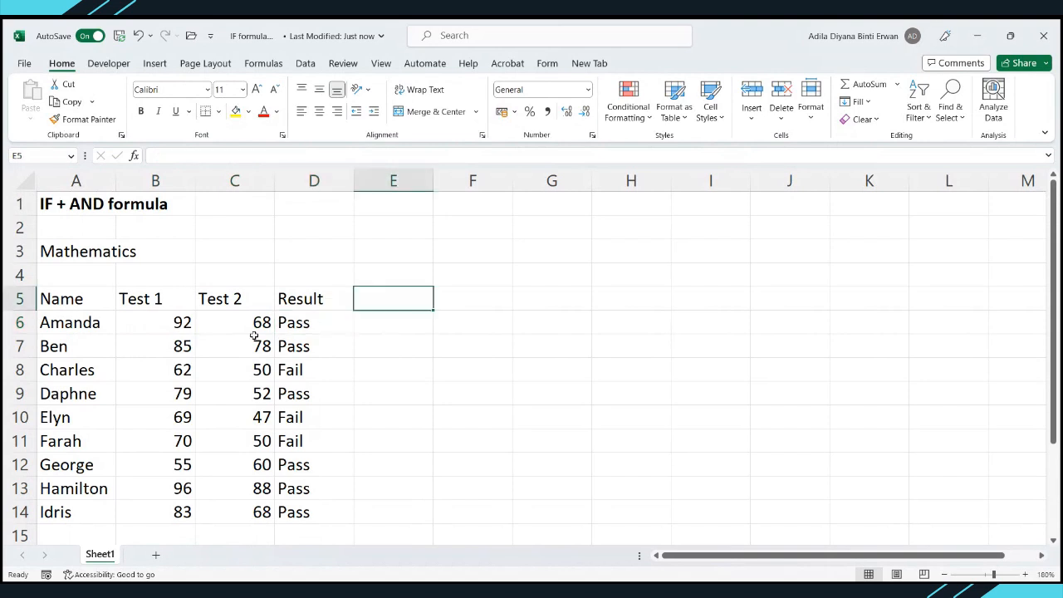
click(138, 296)
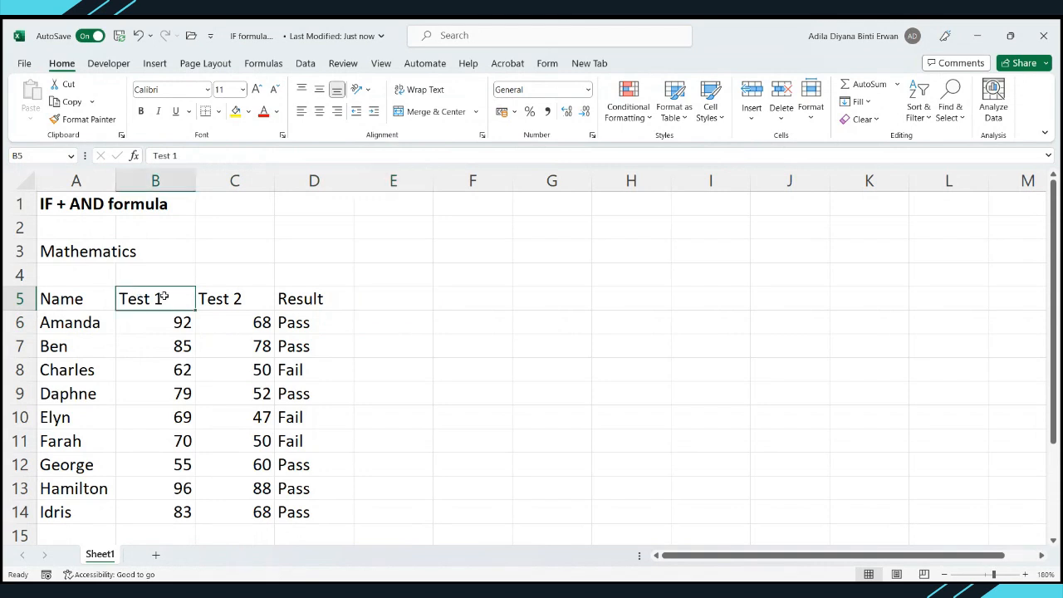
Enter the passing criterion PASS >50 in C3 above the Test 2 column.
click(230, 297)
click(247, 250)
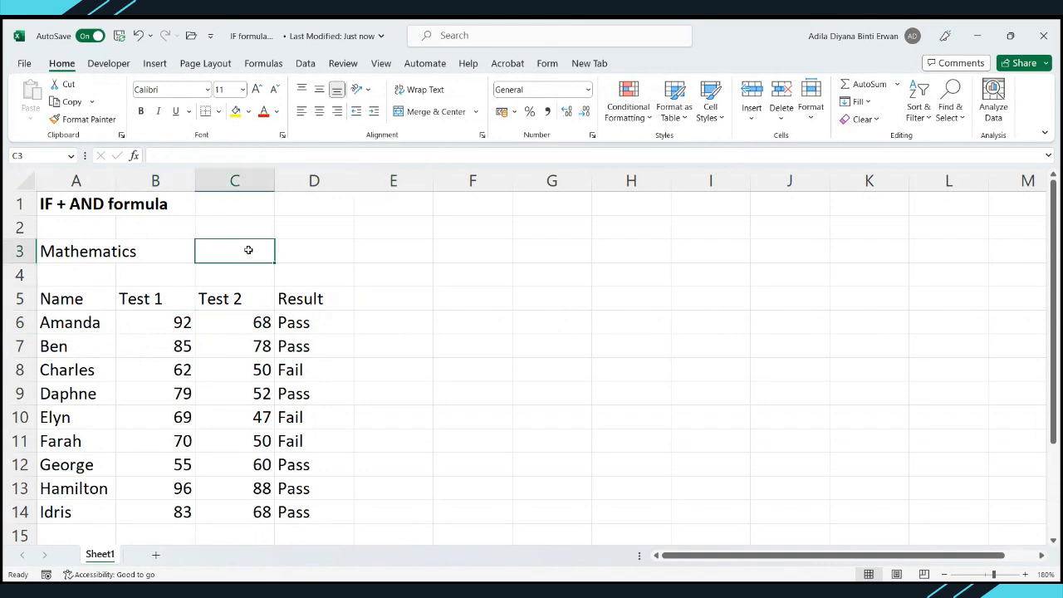
text(PASS )
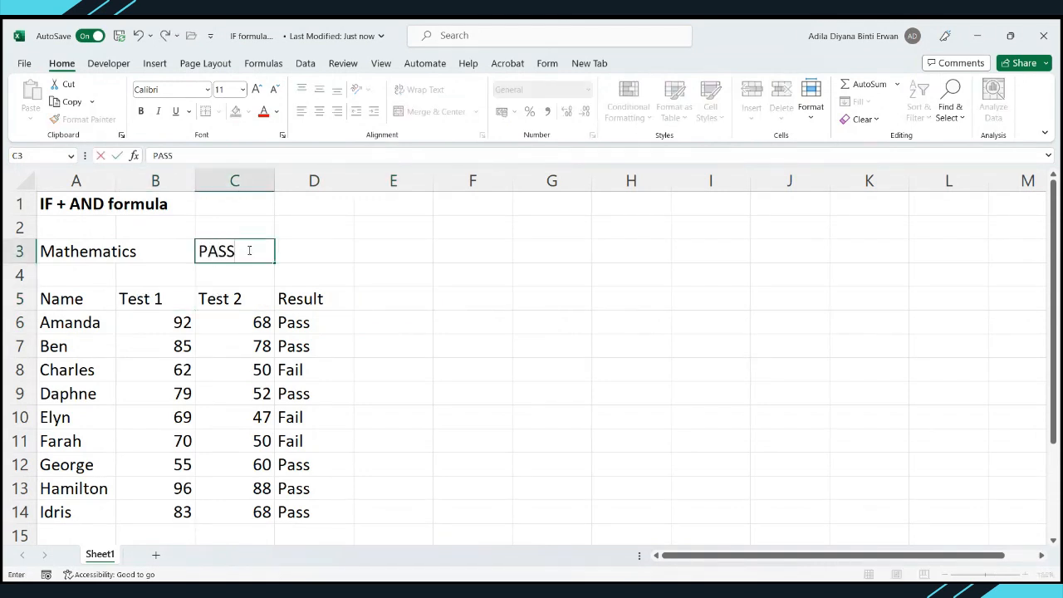
text(>50)
click(363, 292)
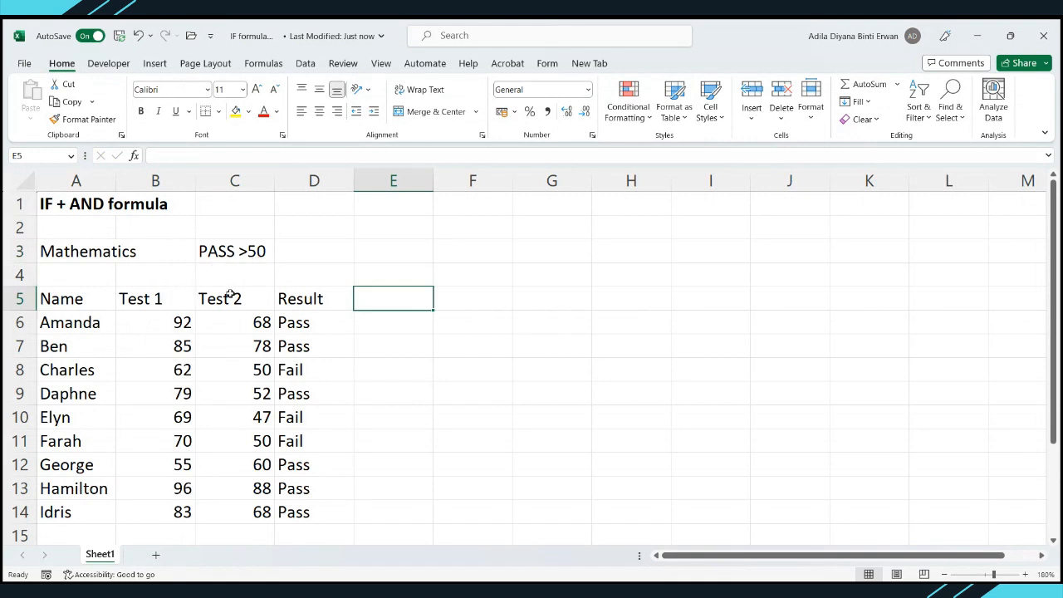
click(304, 322)
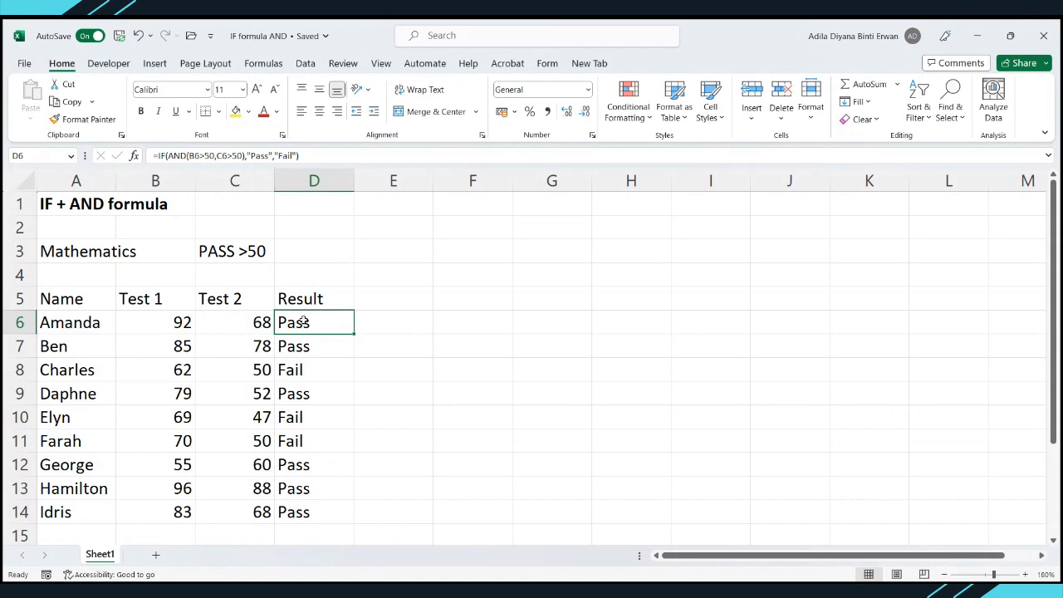
click(361, 318)
text(=IF()
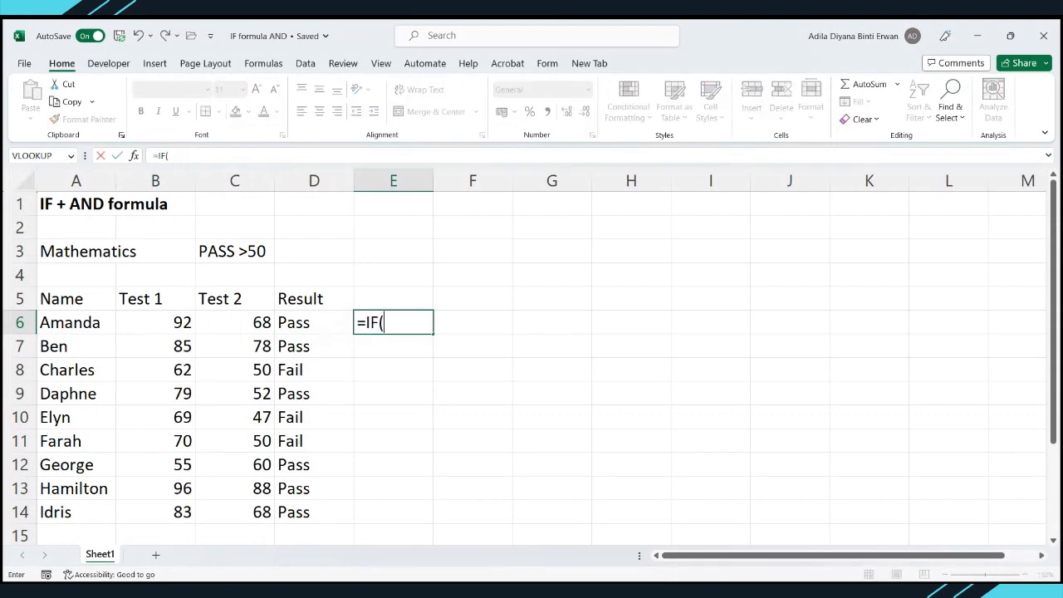
click(134, 157)
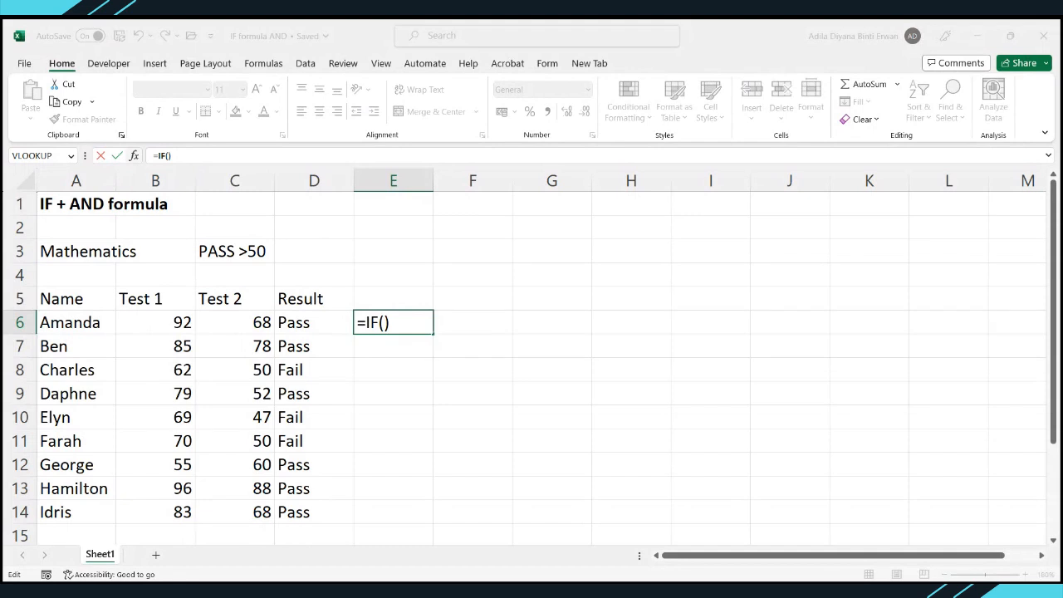
click(776, 435)
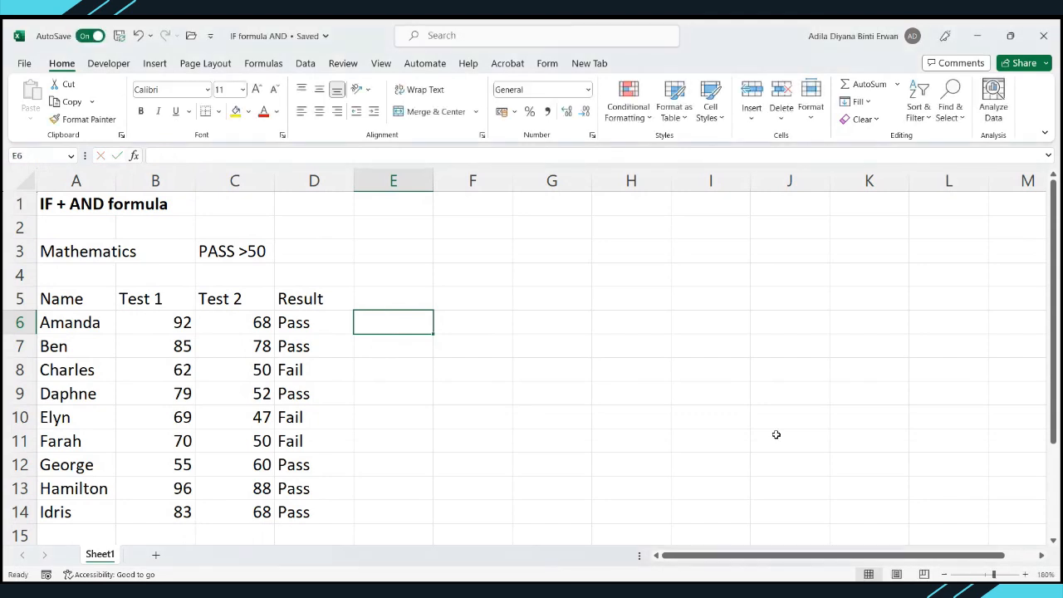
Rebuild the AND condition in D6 so the formula reads =IF(AND(B6>50,C6>50),"Pass","Fail").
click(349, 320)
click(134, 155)
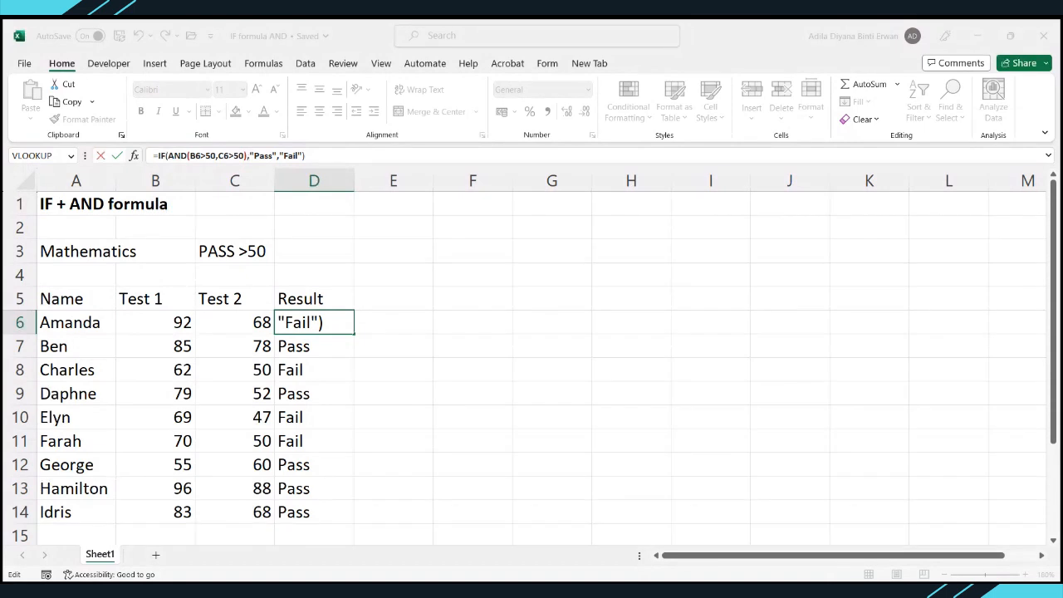
text(D)
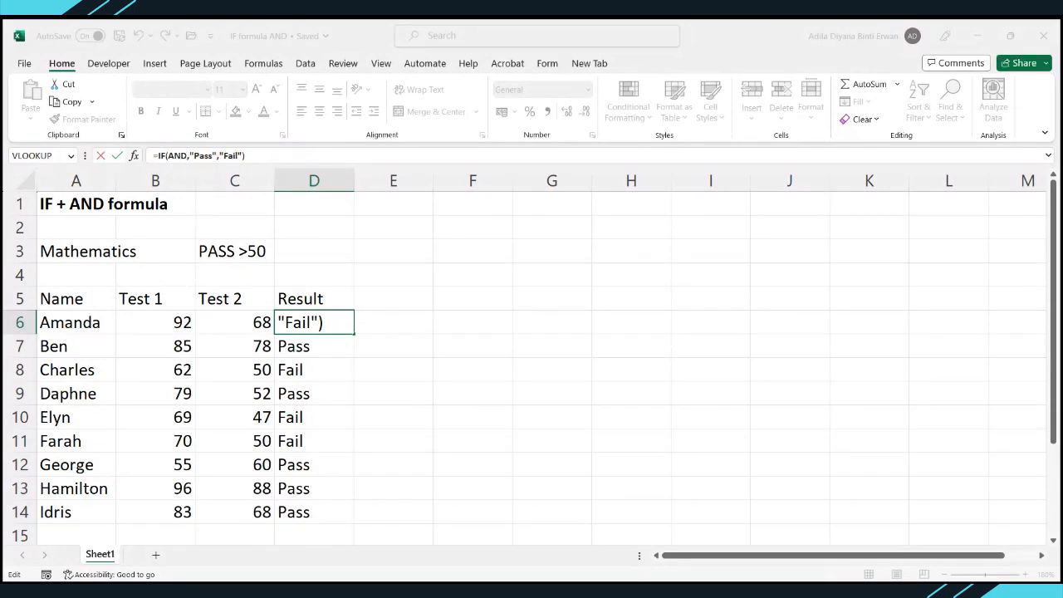
text(()
click(166, 314)
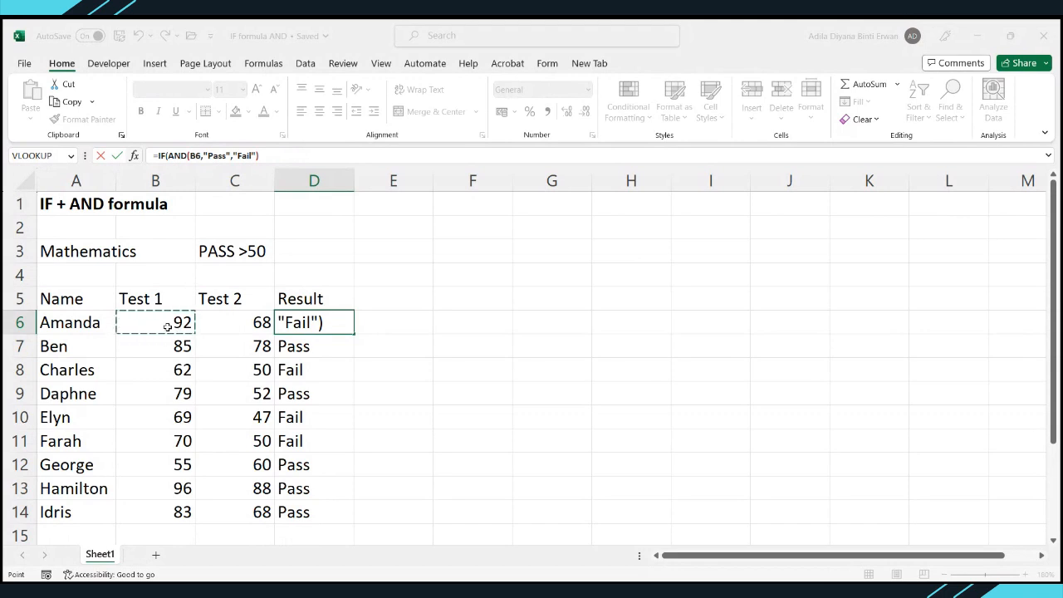
text(>50,)
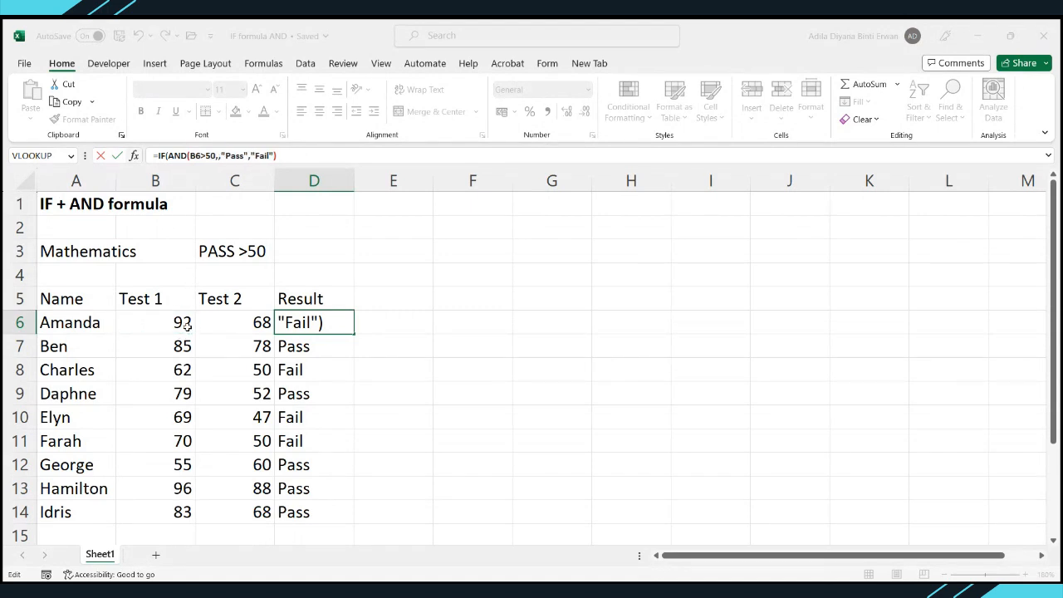
click(223, 325)
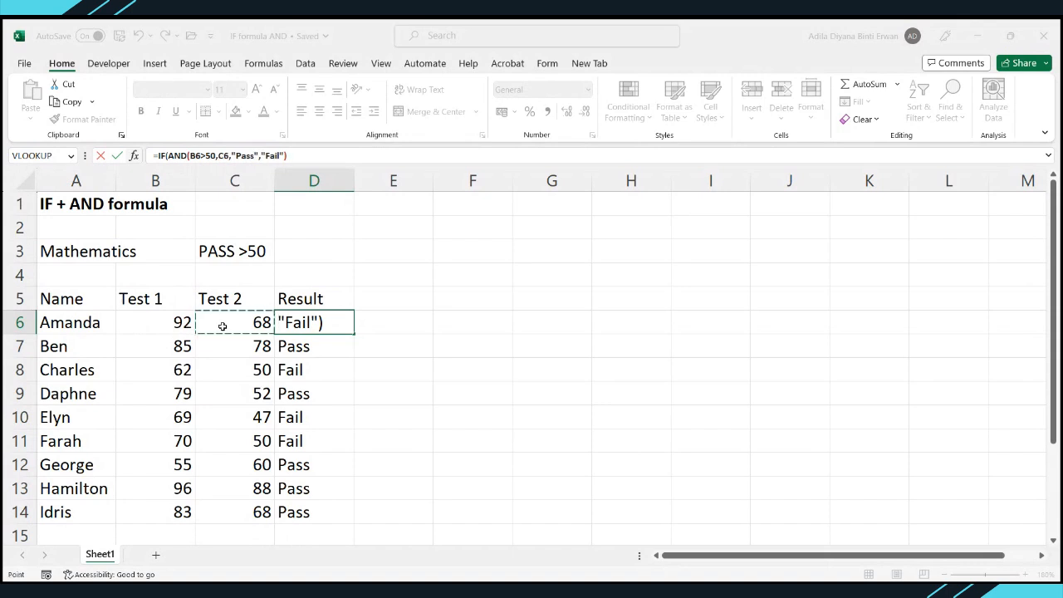
text(>)
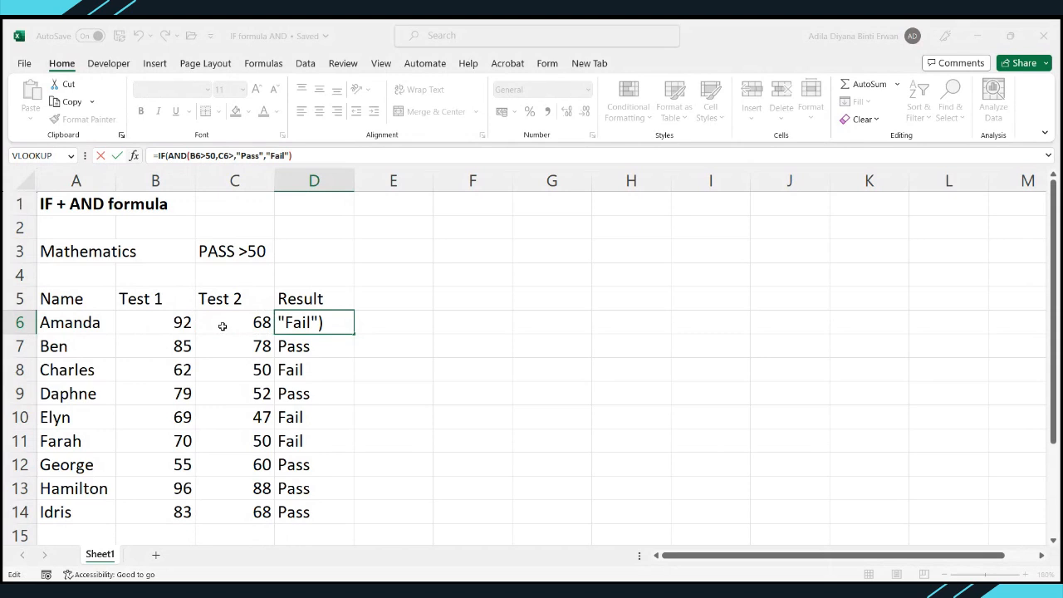
text(50))
key(ctrl+Return)
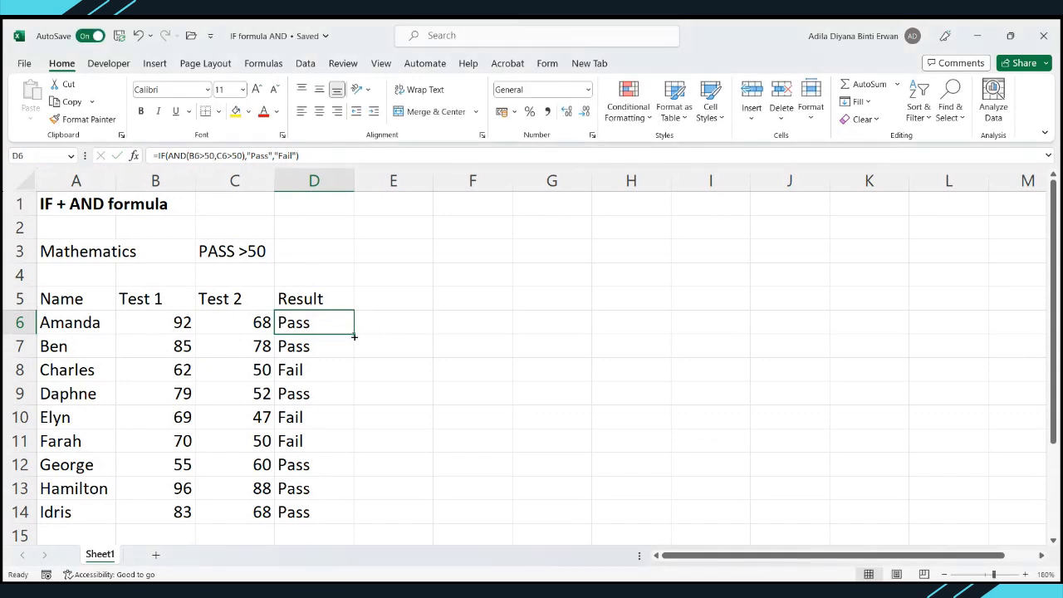
Fill D6's IF and AND formula down the Result column to D14.
double_click(354, 336)
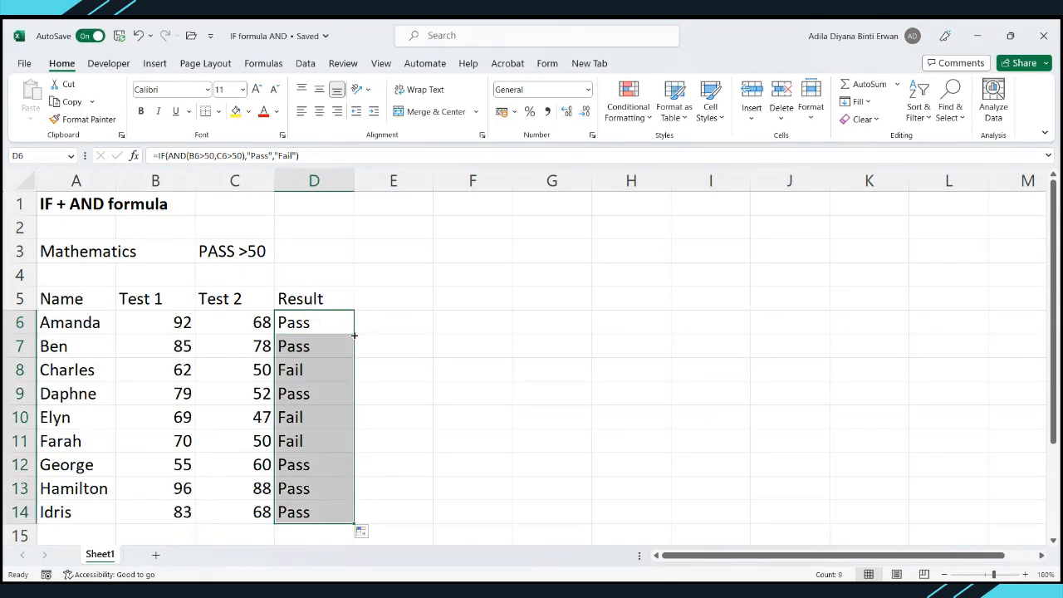
click(353, 335)
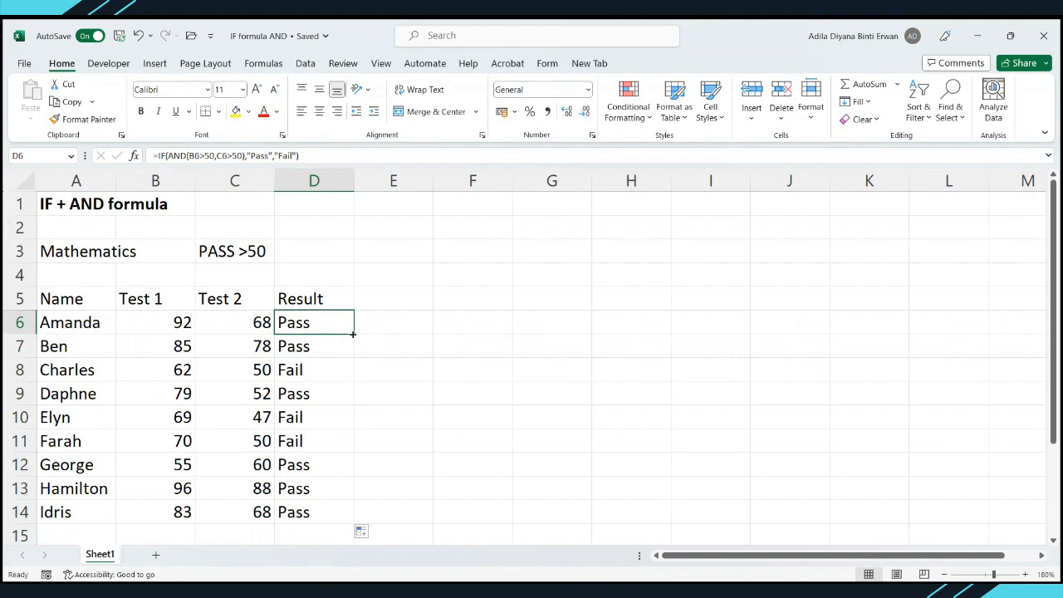
double_click(354, 334)
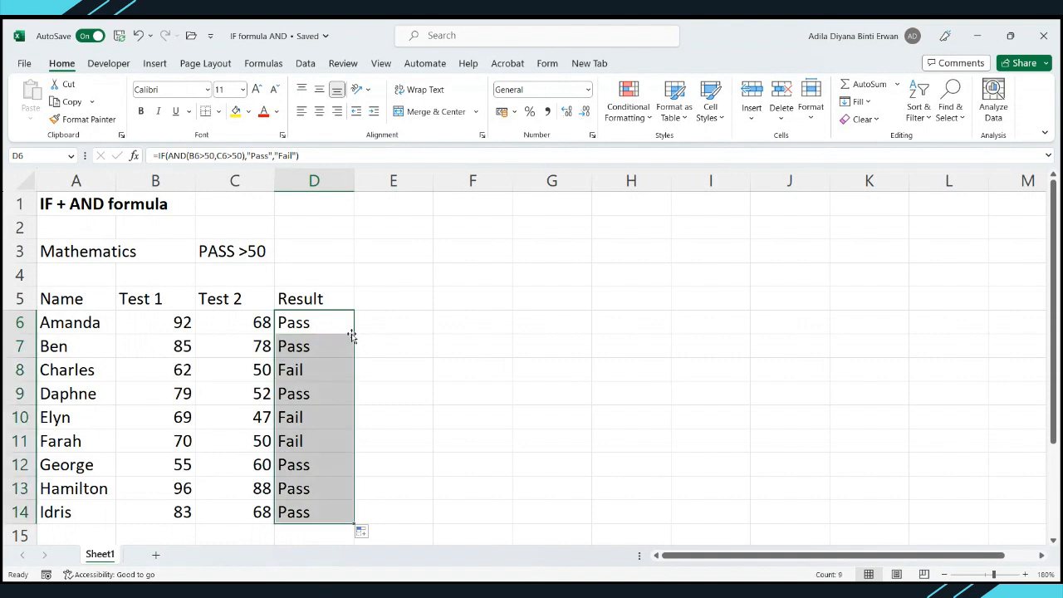
click(468, 350)
Check the results in D6 and D7 against the Test 1 and Test 2 scores in rows 6 and 7.
click(19, 323)
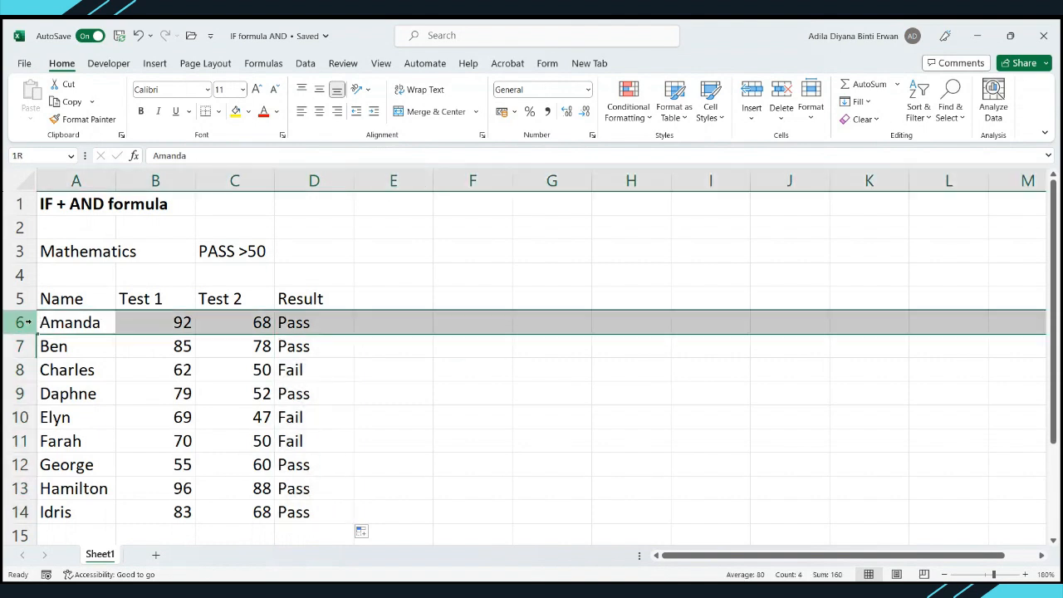
click(18, 346)
click(297, 350)
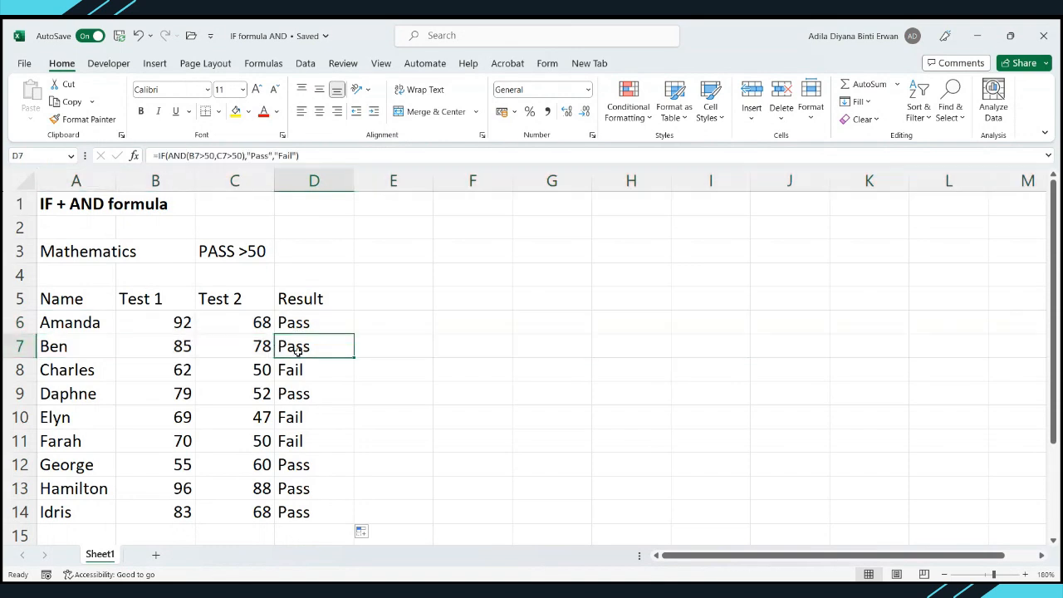
click(177, 327)
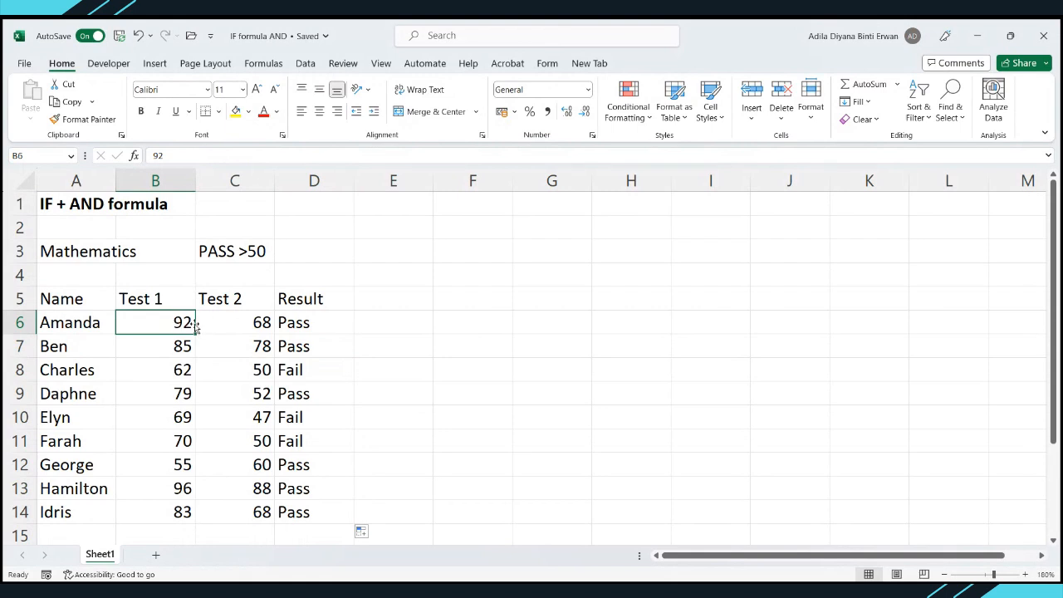
click(235, 325)
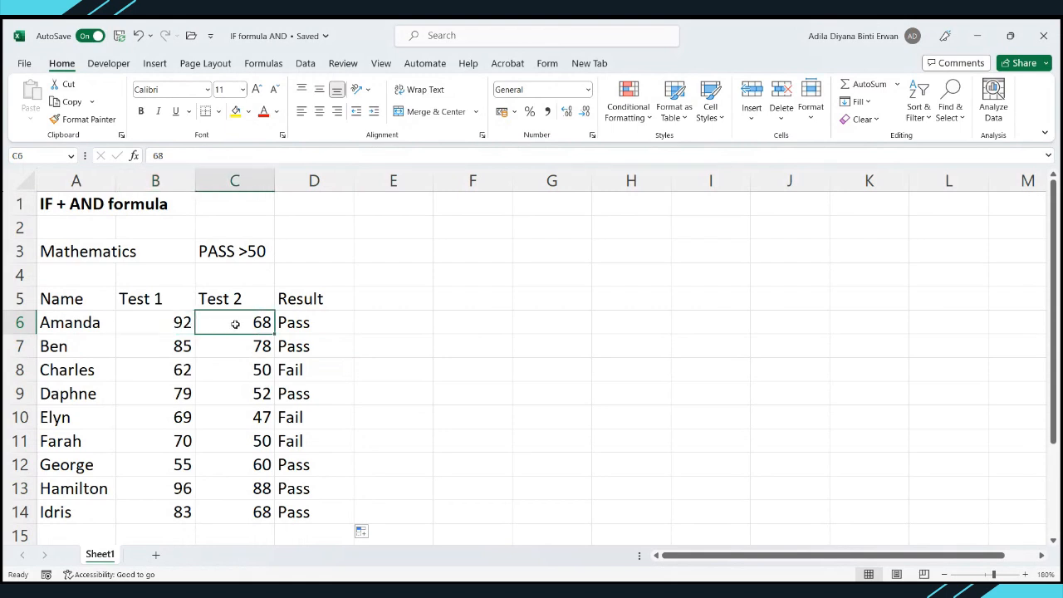
click(299, 324)
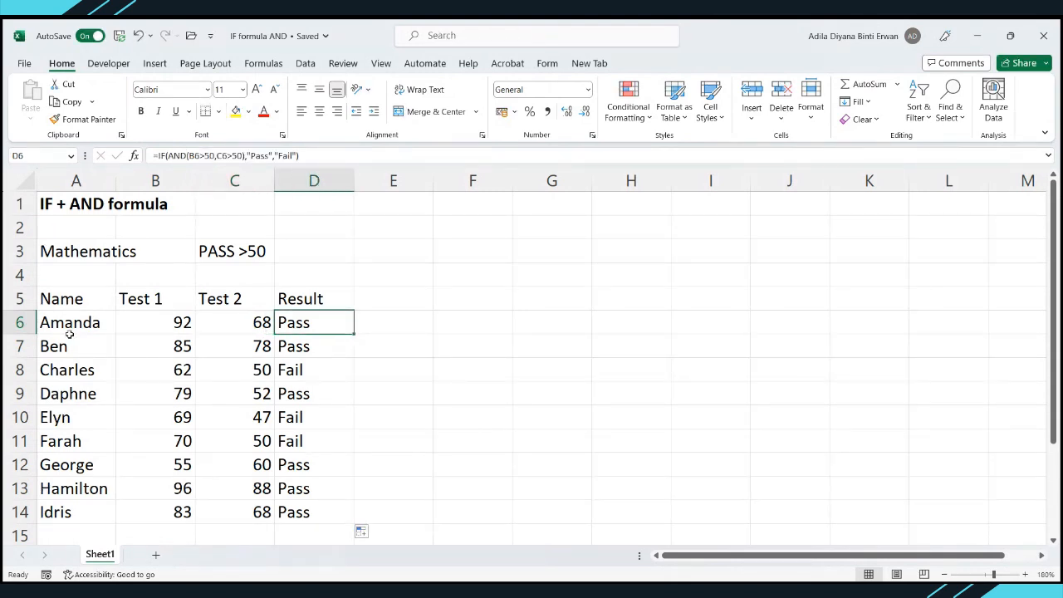
click(19, 346)
click(159, 347)
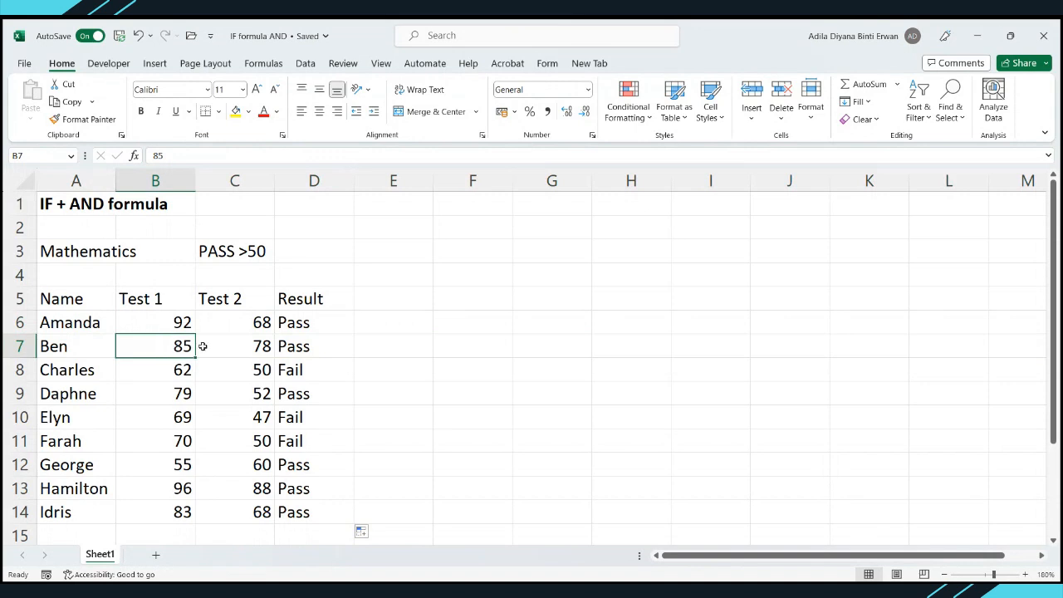
click(239, 343)
click(310, 345)
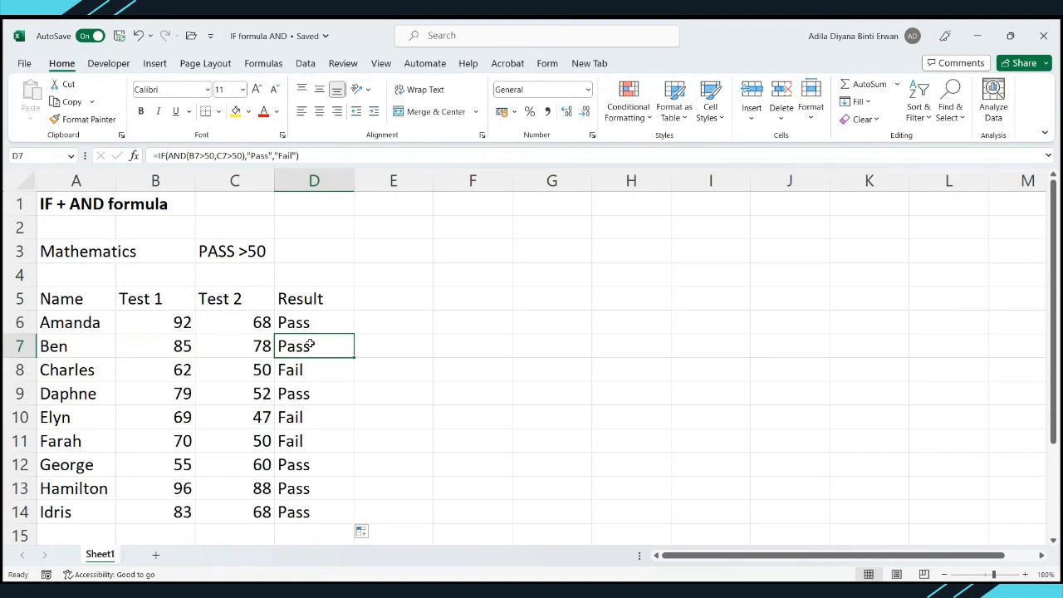
Compare row 8's result in D8 with the Test 1 and Test 2 scores in B8 and C8.
click(22, 369)
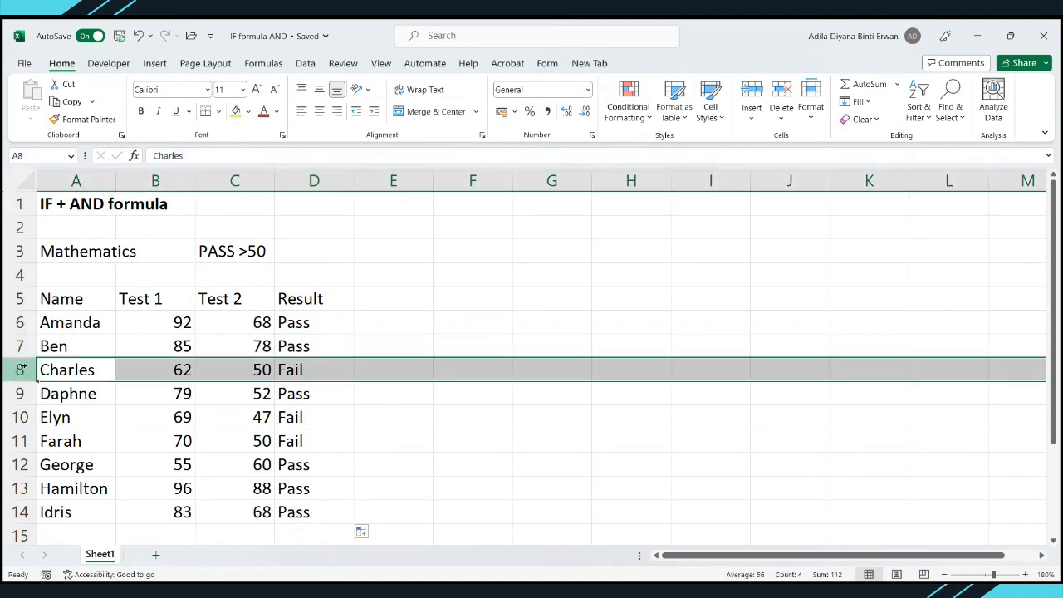
click(155, 363)
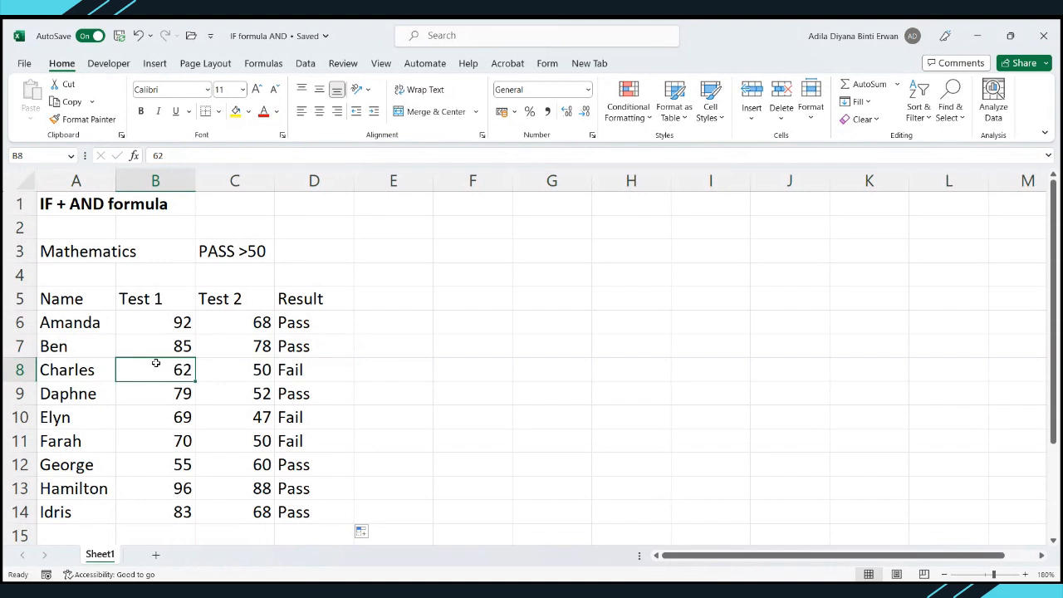
click(232, 376)
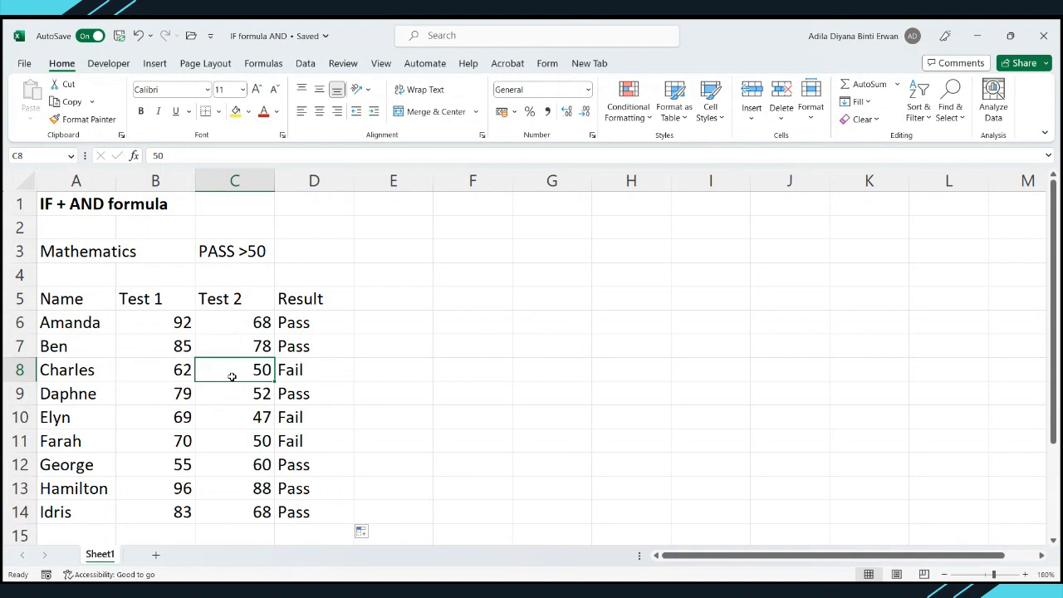
click(311, 372)
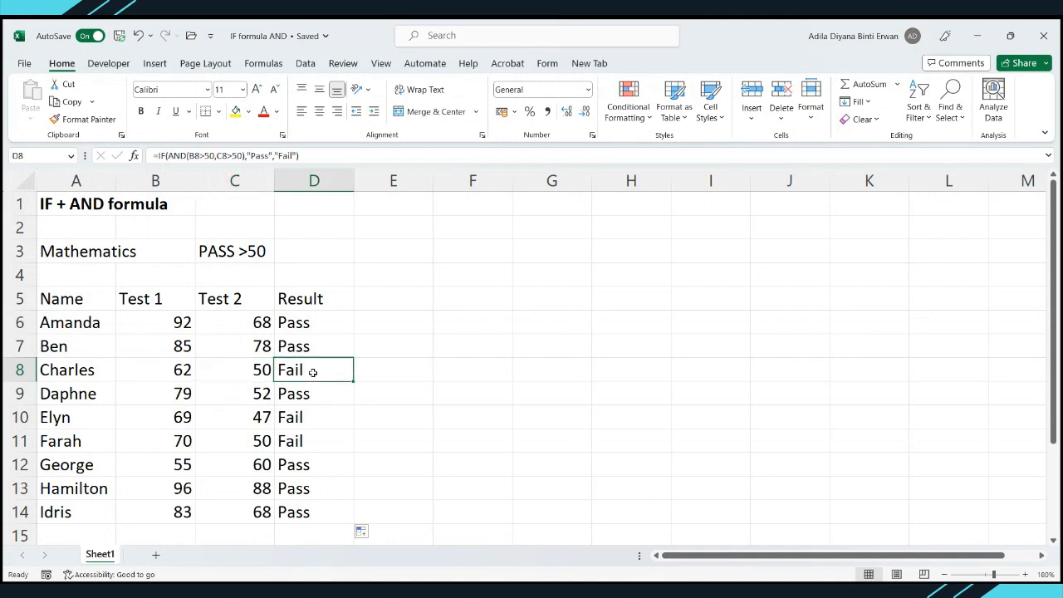
click(250, 377)
click(185, 371)
Change the Test 2 score in C8 to 51 and check the result in D8.
click(229, 371)
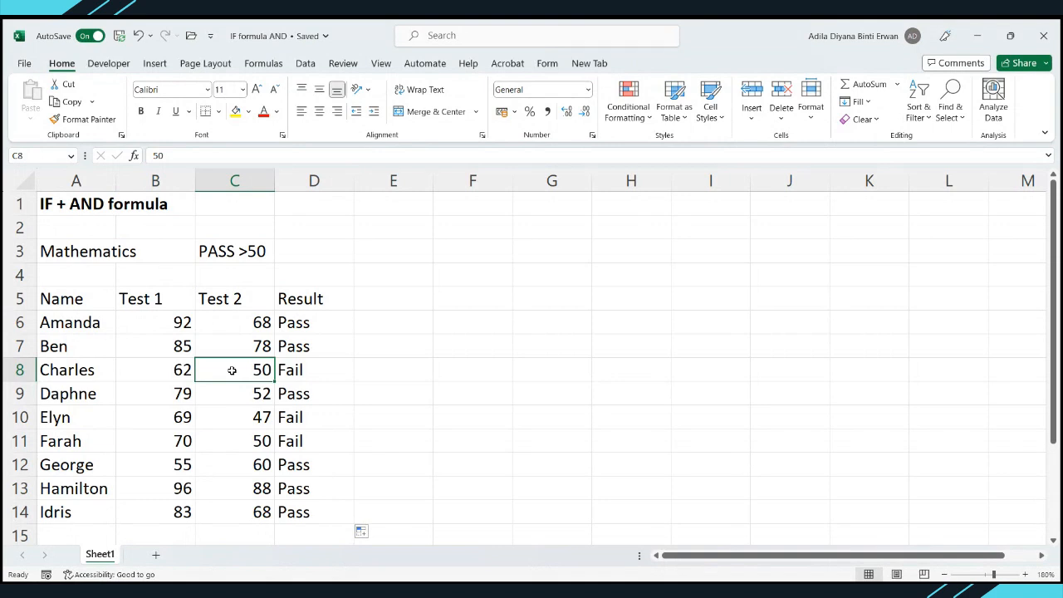
text(51)
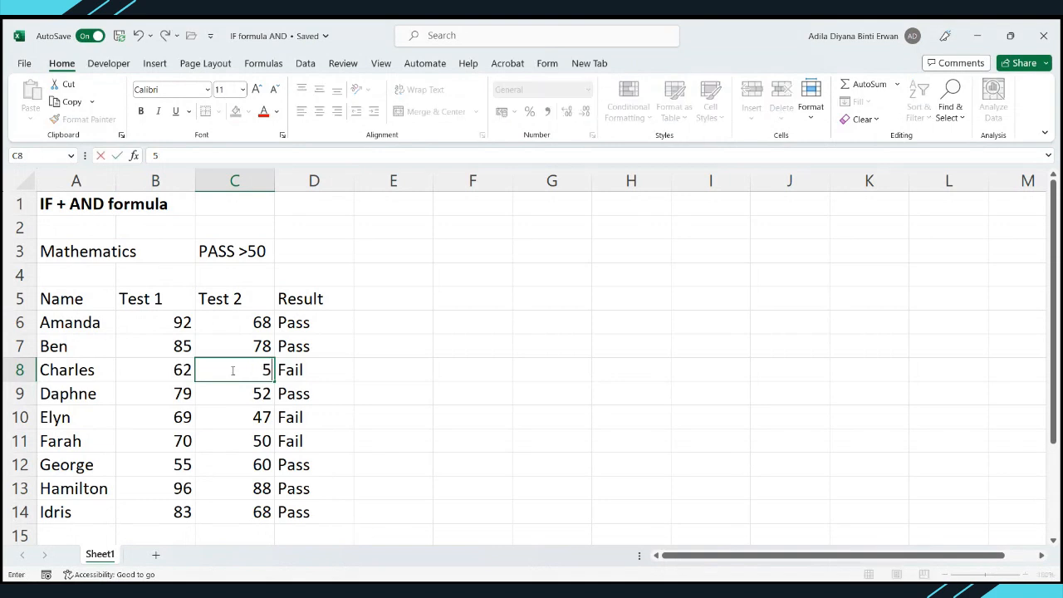
key(Return)
click(334, 372)
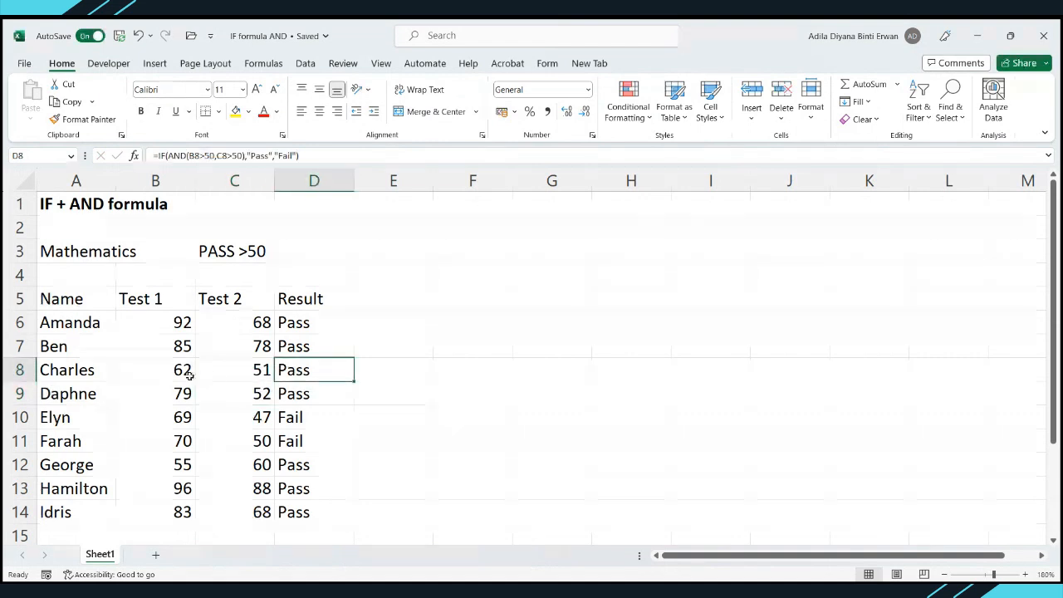
click(221, 372)
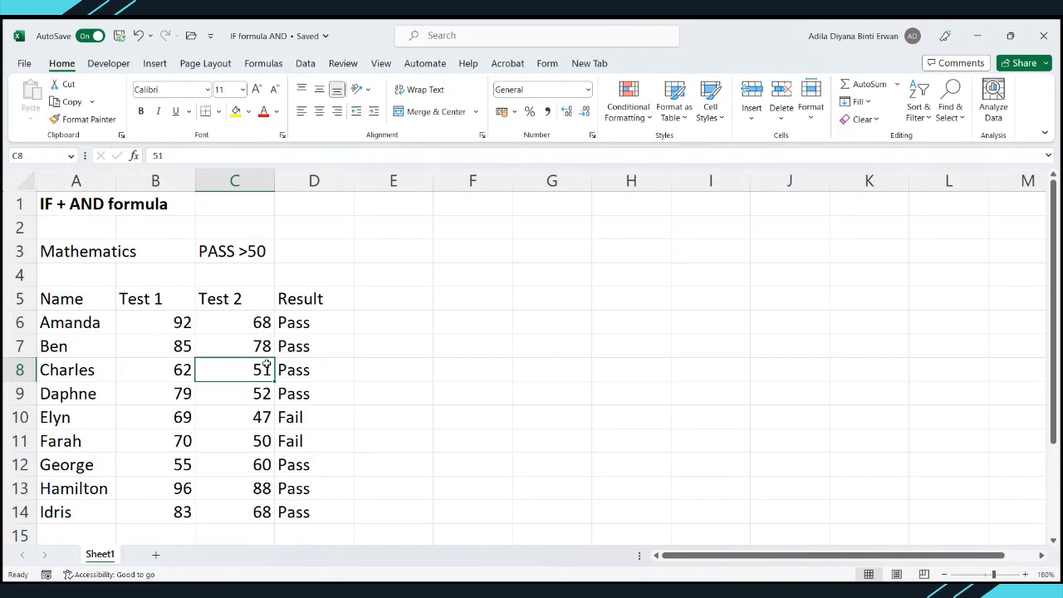
Review the function arguments of the IF and AND formula in D6.
click(302, 322)
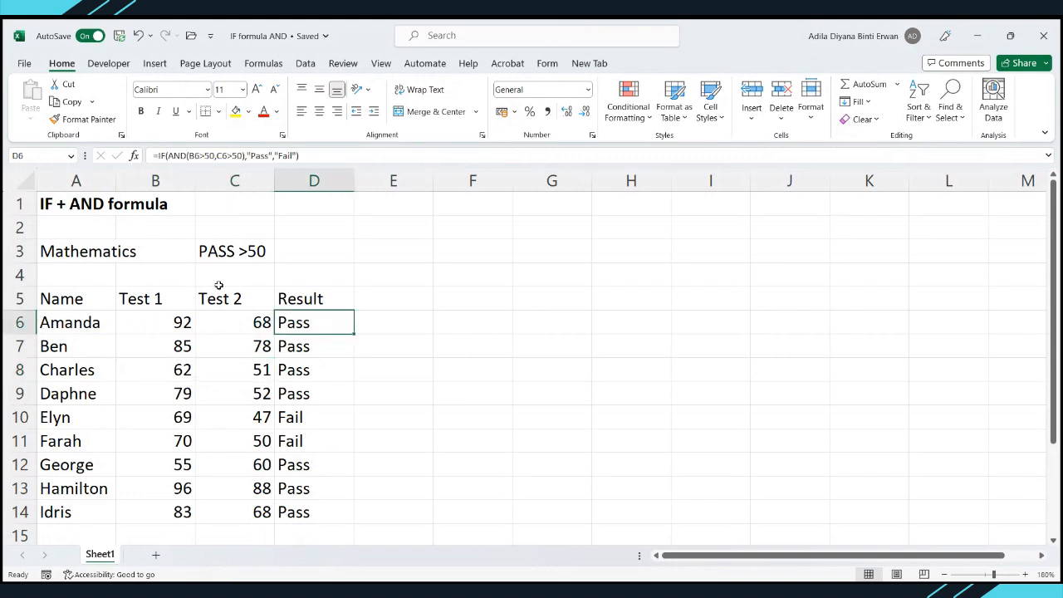
click(135, 157)
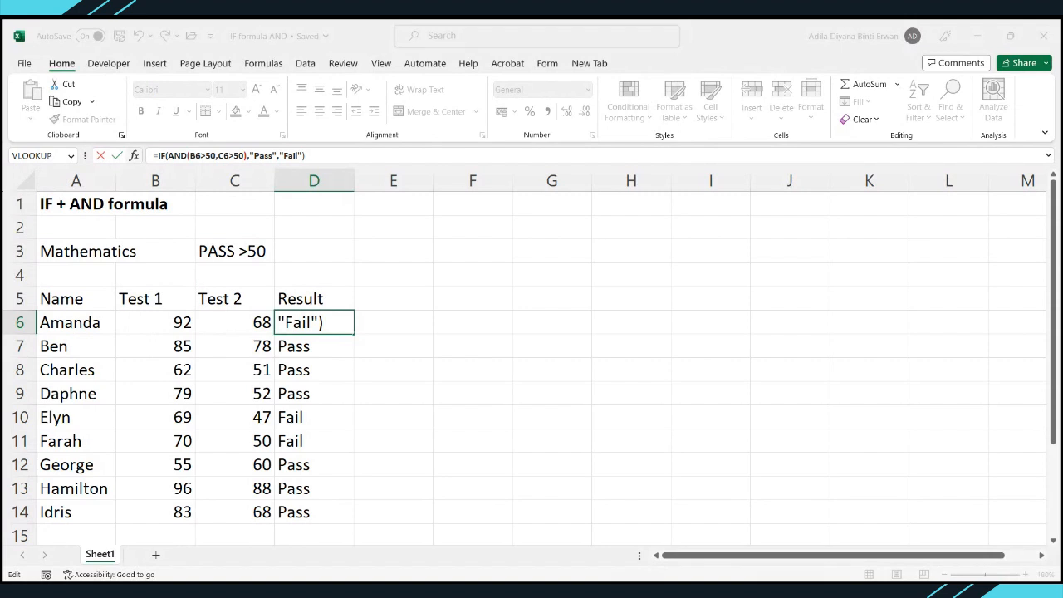
key(ctrl+Return)
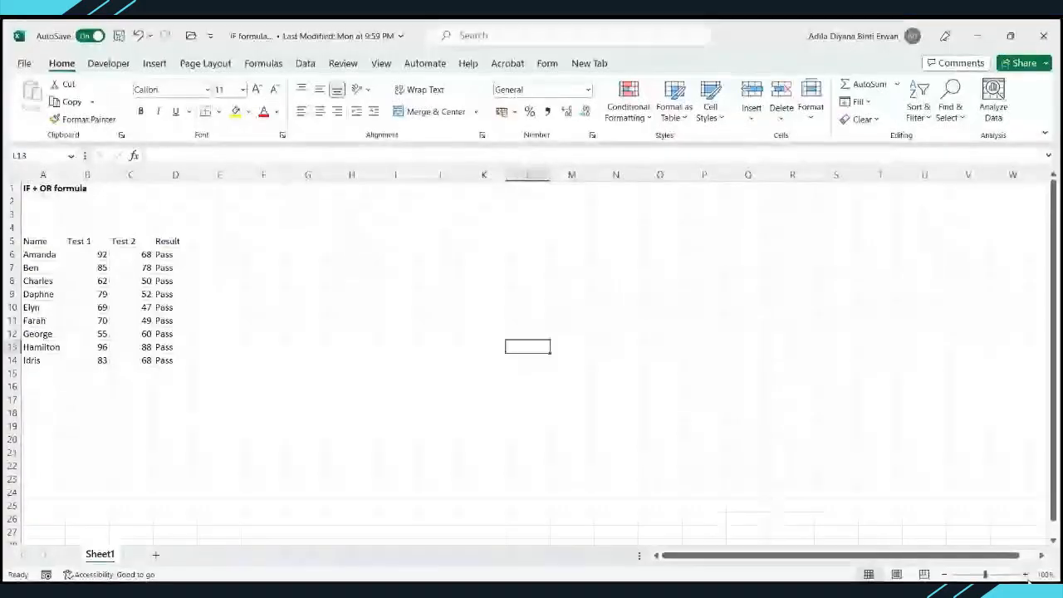
Enter the pass criterion "If the student scores >50 marks for any of the test" in cell B3.
click(1025, 574)
click(1026, 574)
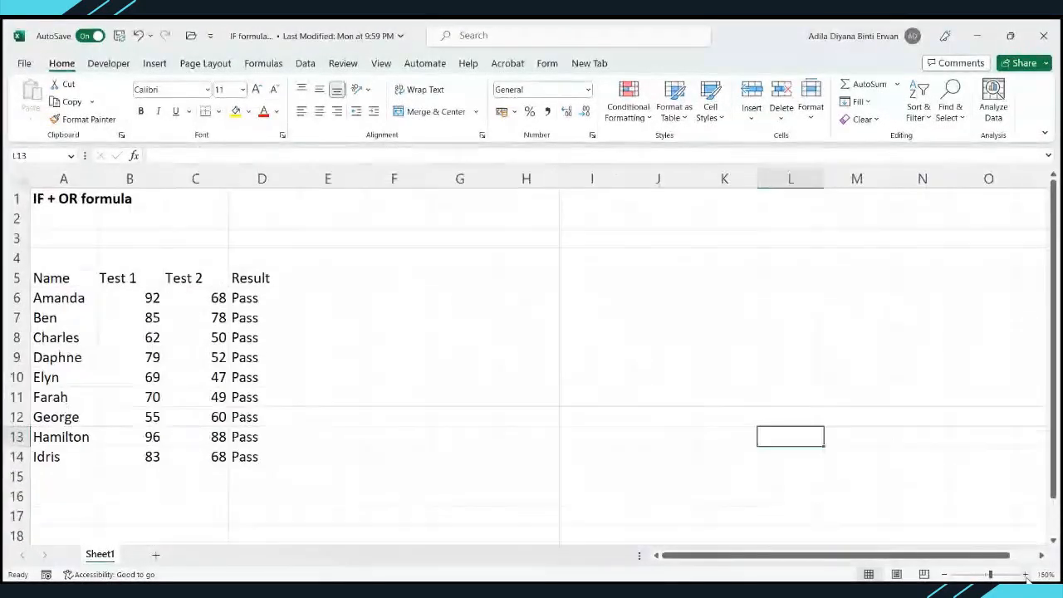
click(1026, 575)
click(1026, 575)
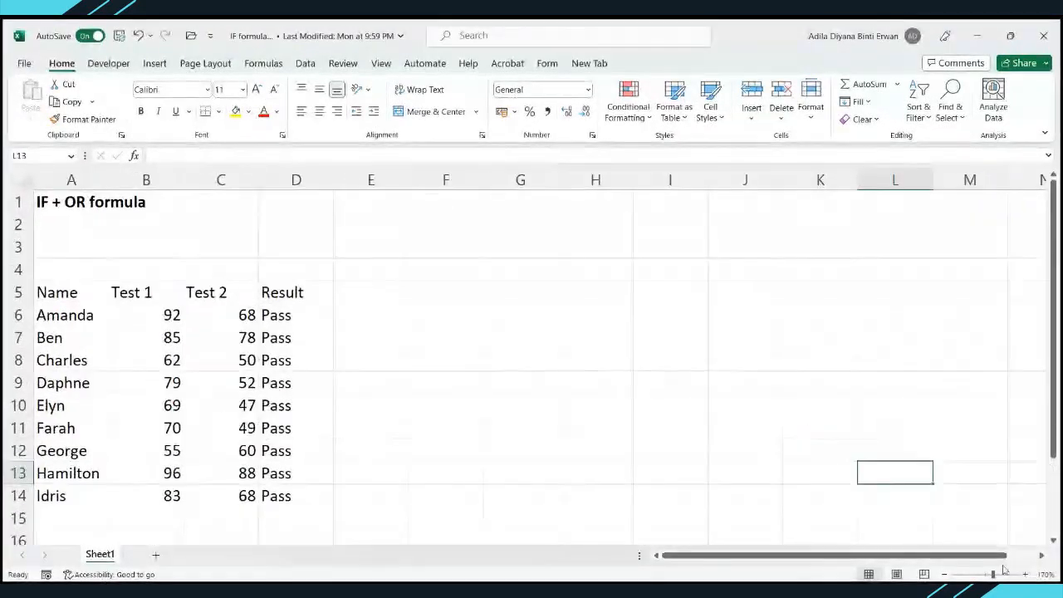
click(305, 292)
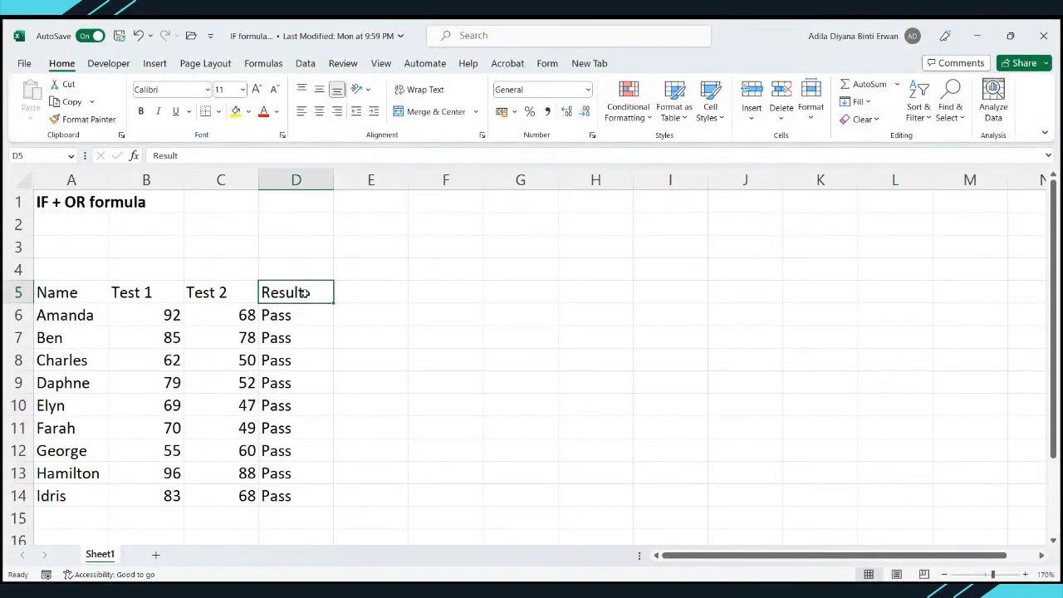
click(163, 244)
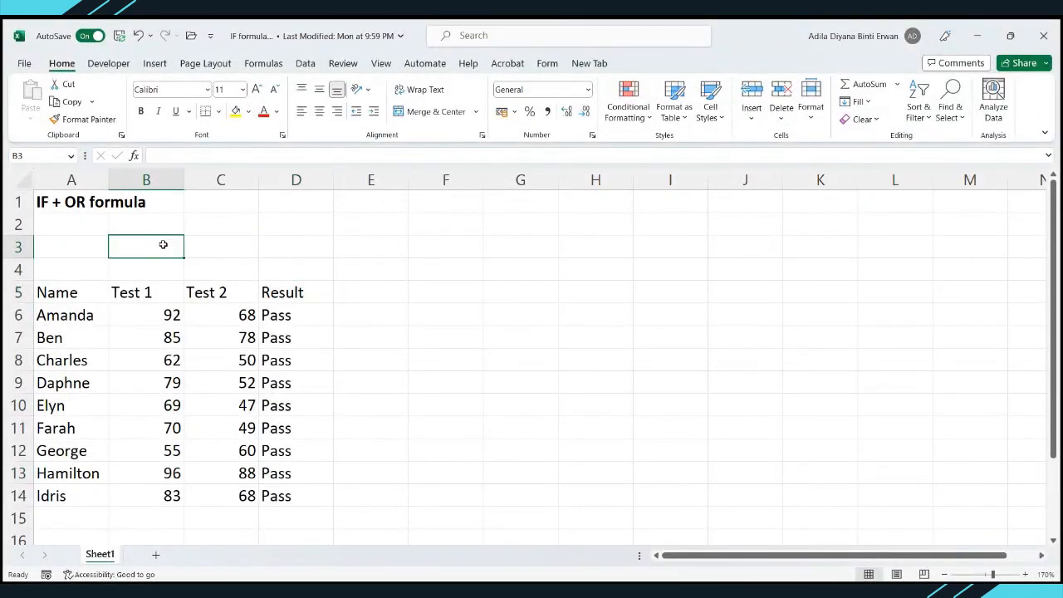
double_click(163, 245)
text(If the student scores >50 mars f)
key(BackSpace)
key(BackSpace)
key(BackSpace)
text(ks for any of the test)
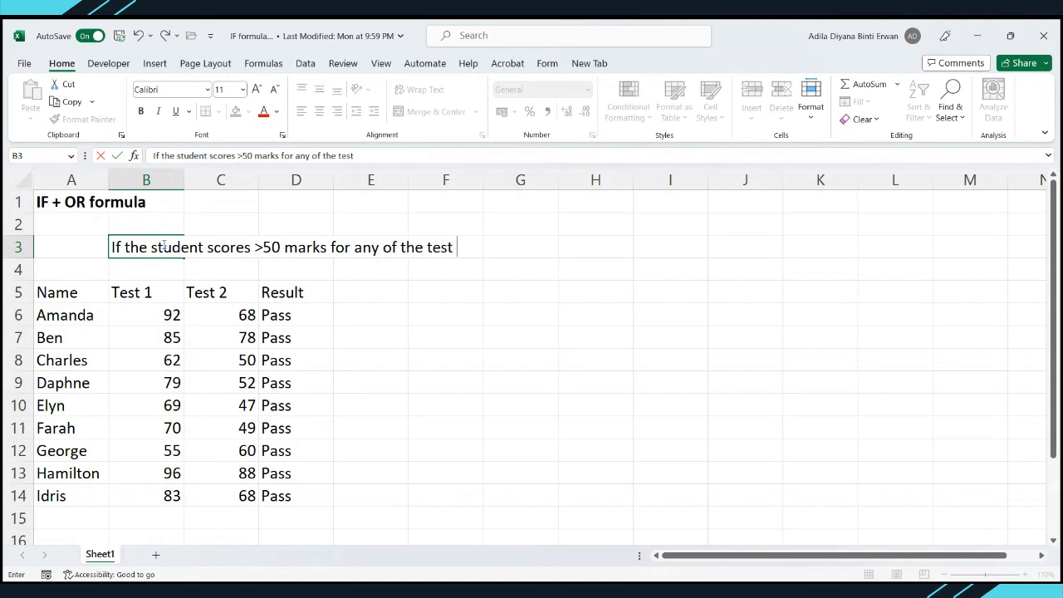
click(407, 361)
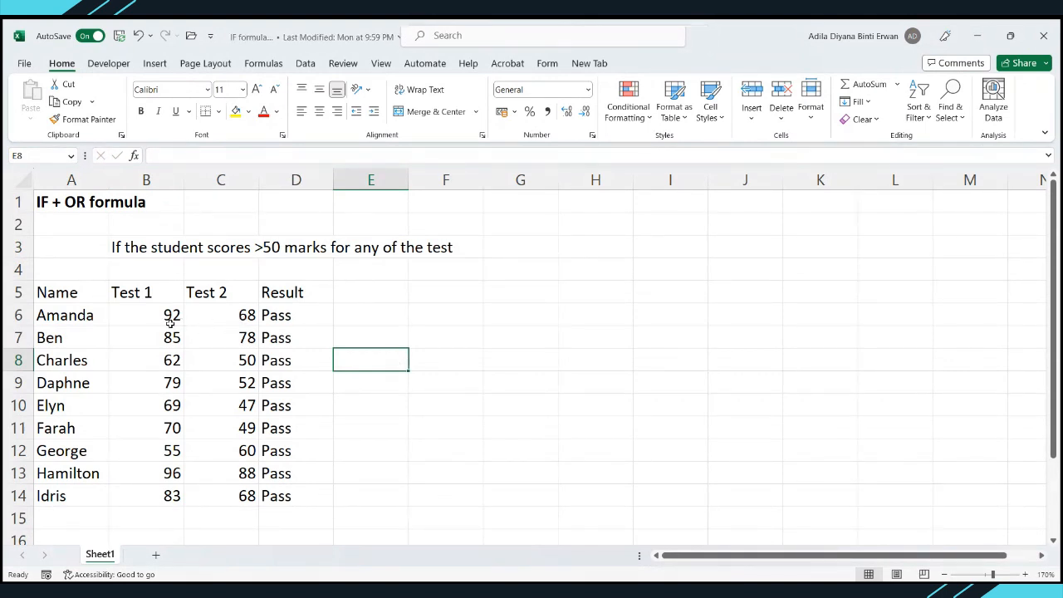
Check the results in D6 and D7 against the Test 1 and Test 2 scores under the either-test criterion.
click(171, 315)
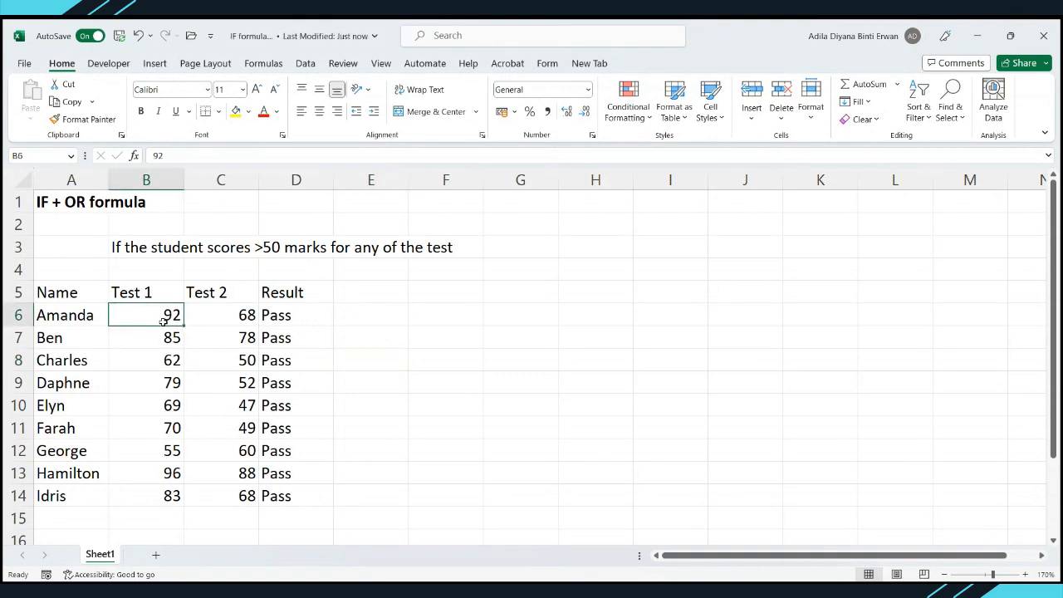
click(217, 315)
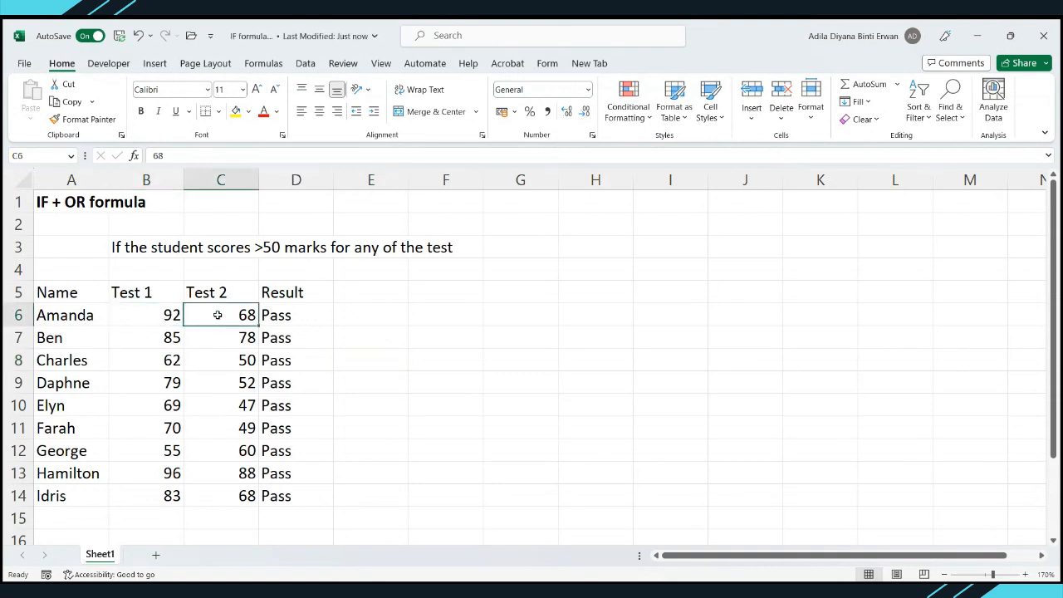
click(298, 313)
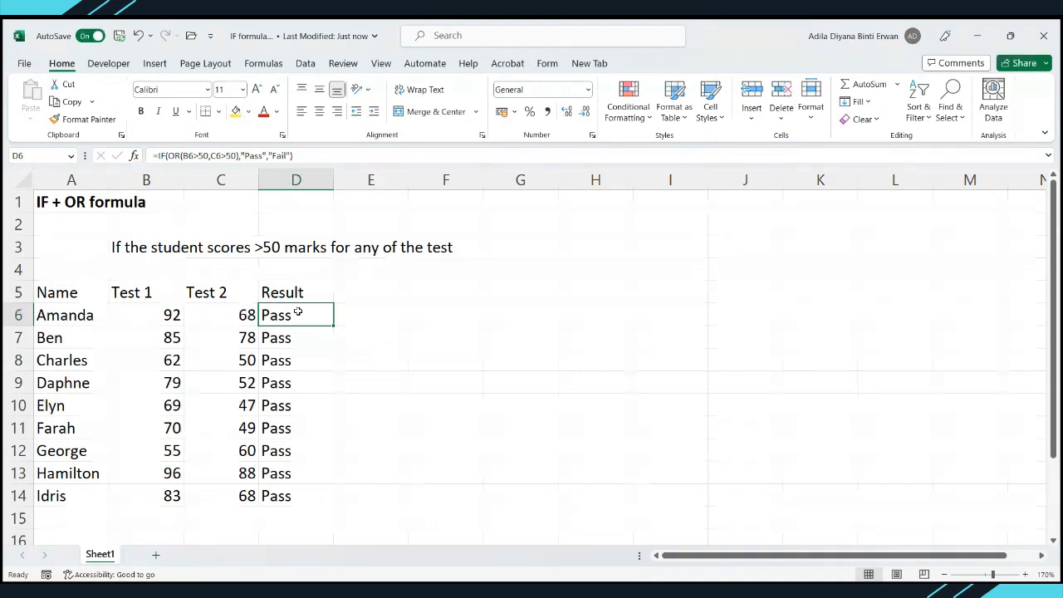
click(144, 334)
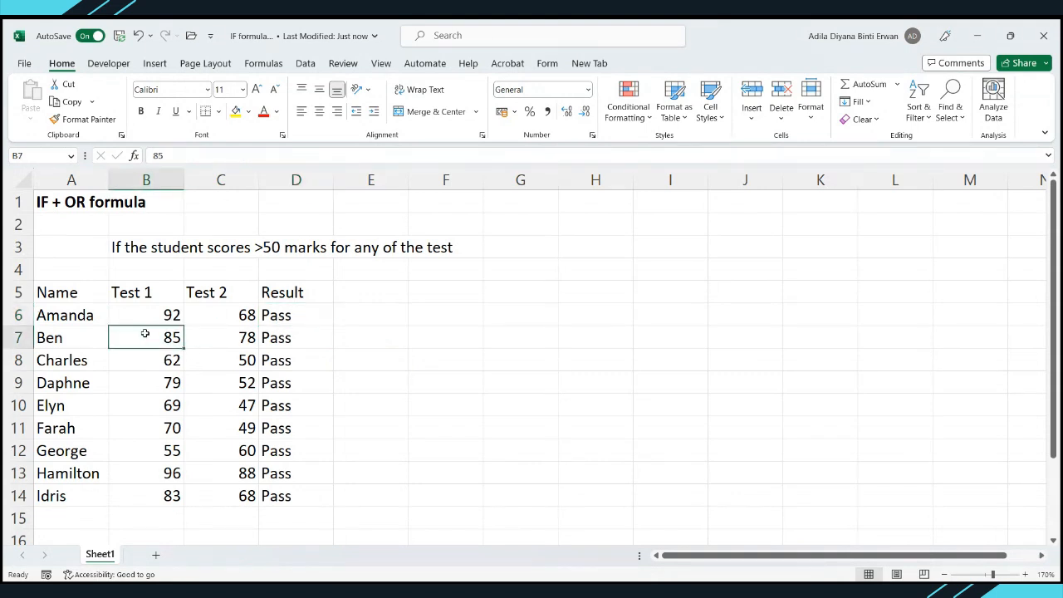
click(197, 338)
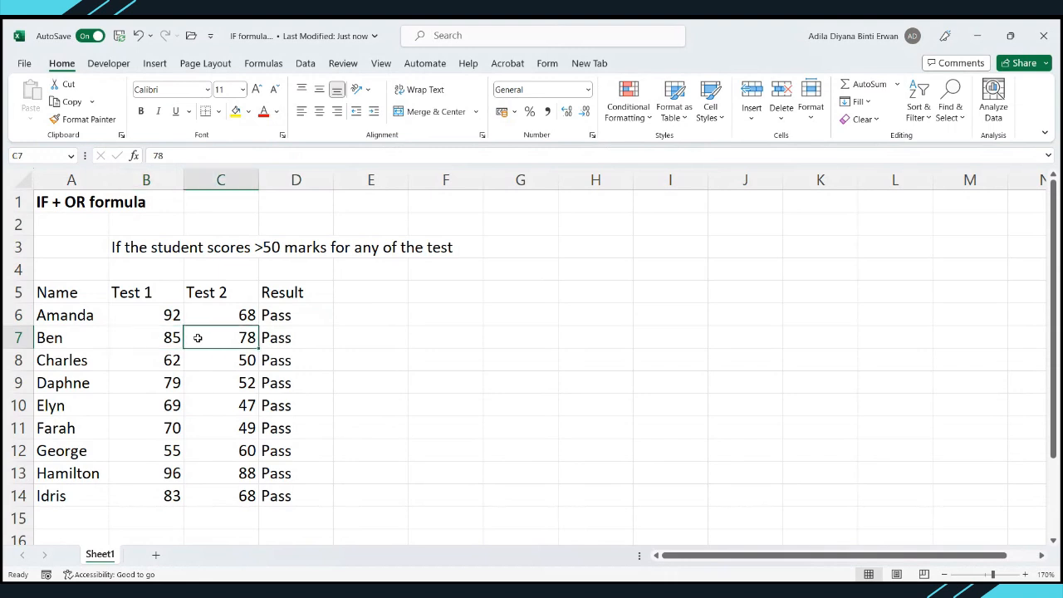
click(290, 336)
Review the function arguments of the IF and OR formula in D6.
click(291, 318)
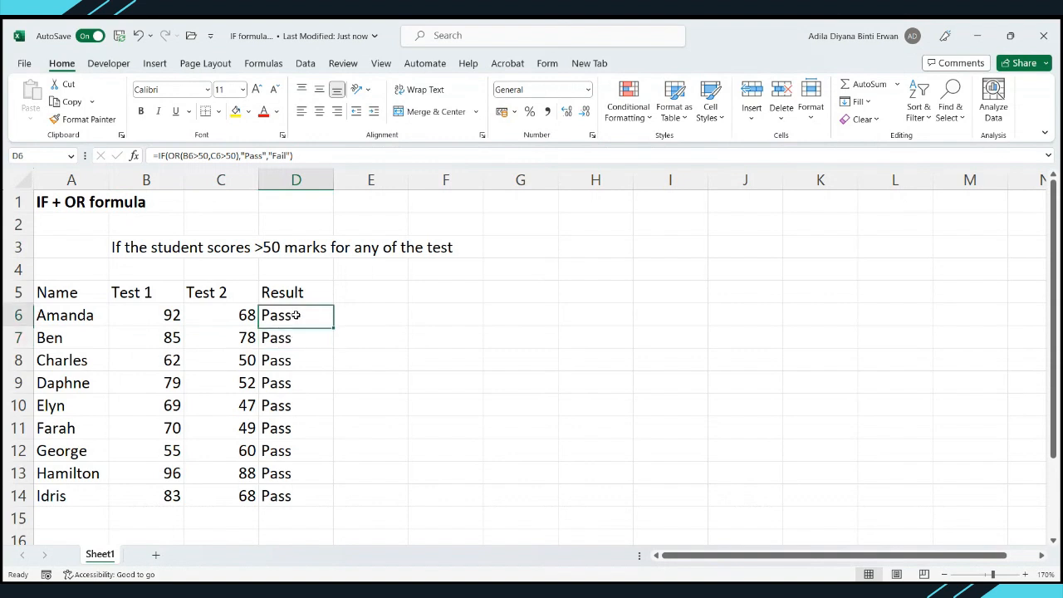
click(134, 156)
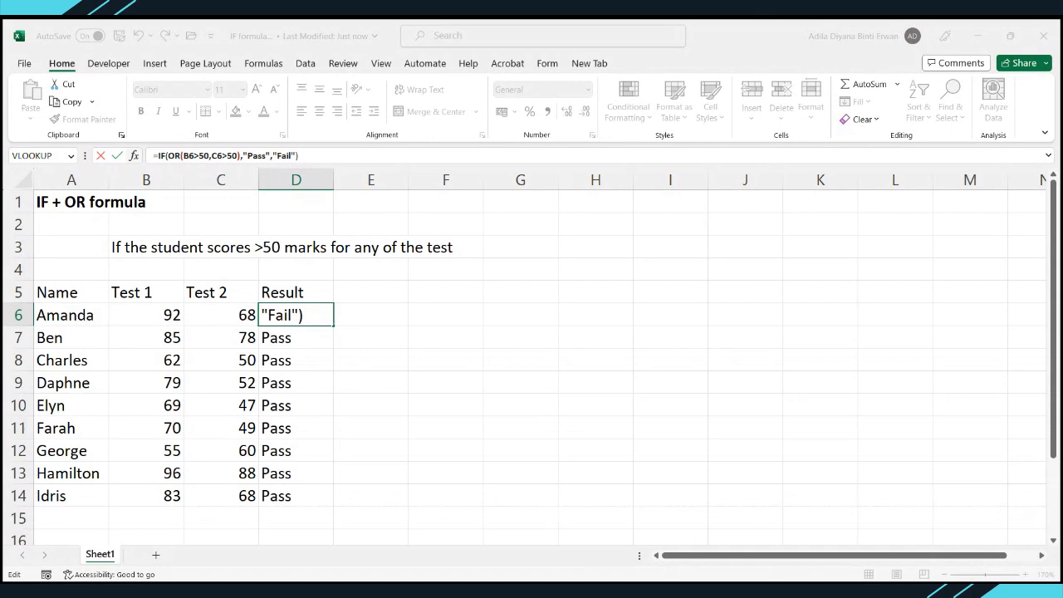
key(ctrl+Return)
click(501, 375)
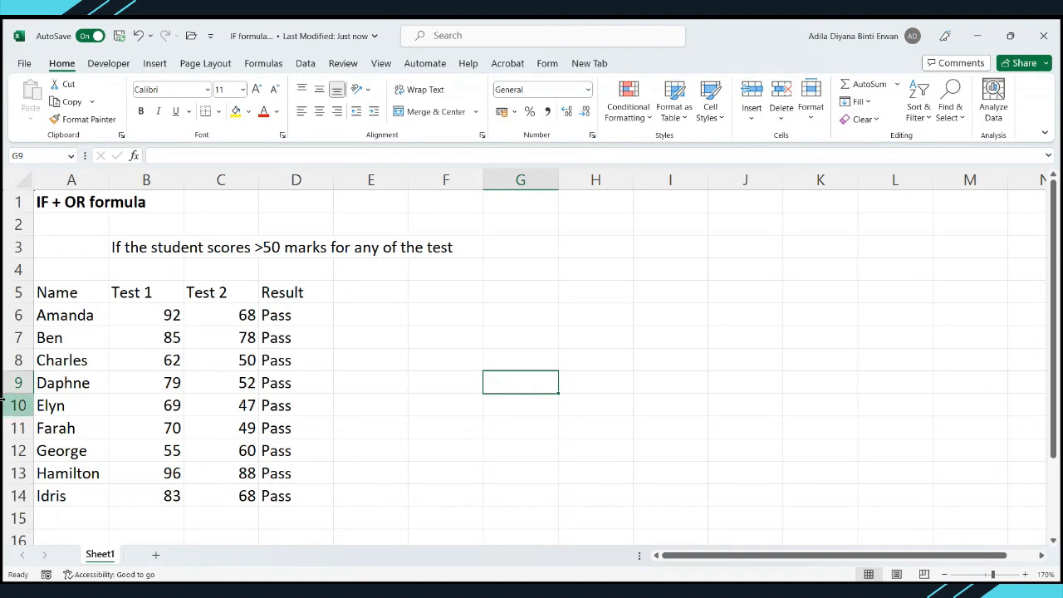
Compare row 10's result in D10 with the Test 1 and Test 2 scores in B10 and C10.
click(17, 406)
click(76, 405)
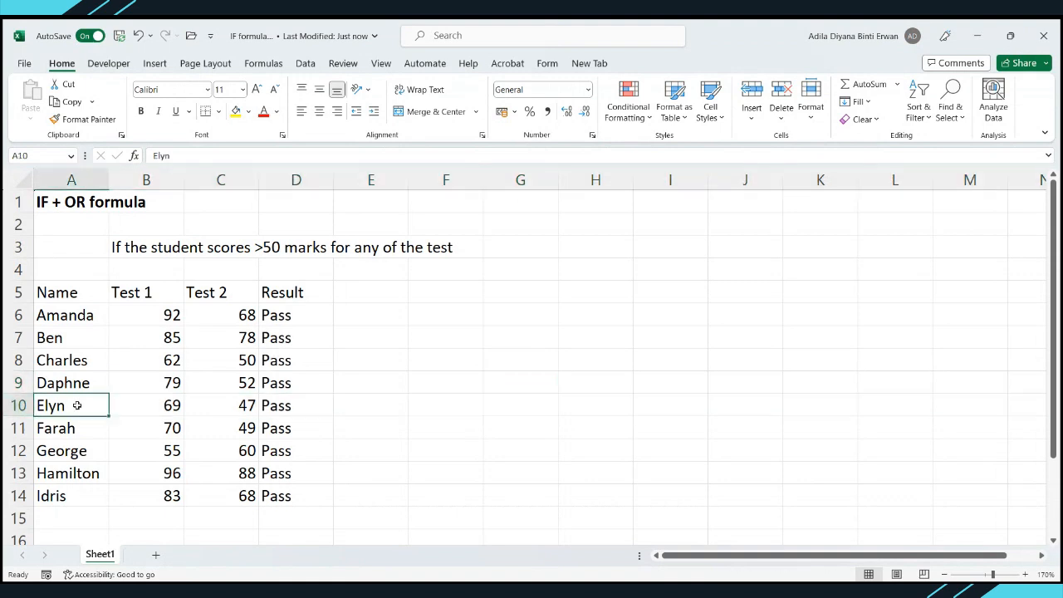
click(227, 402)
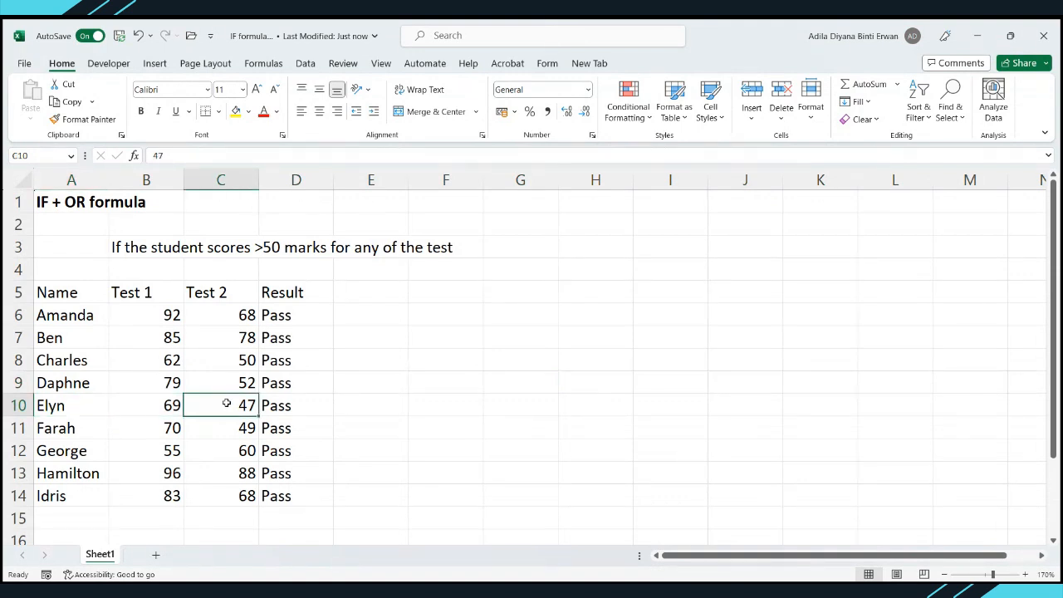
click(167, 408)
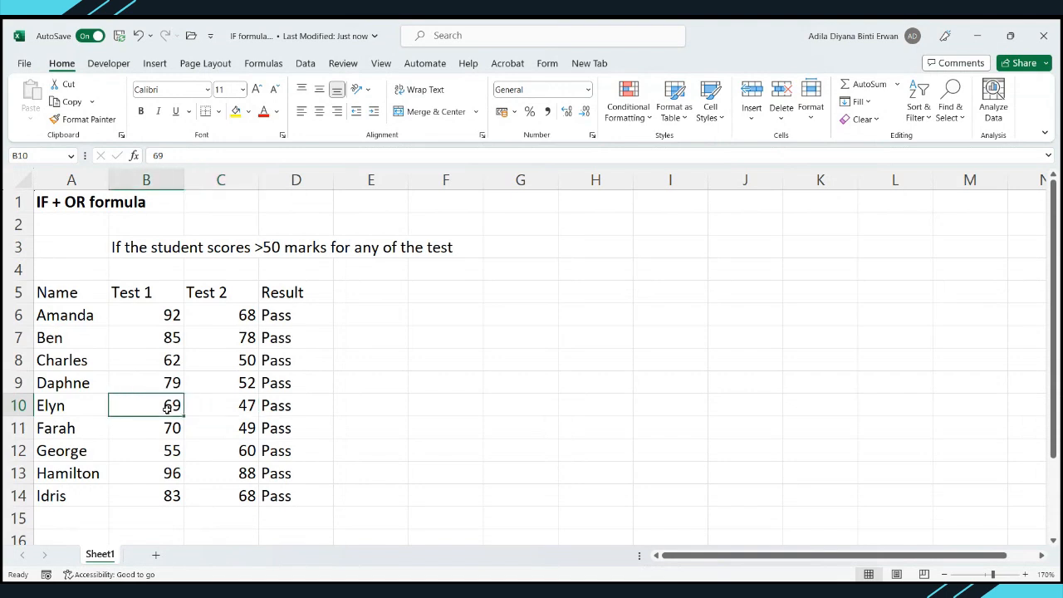
click(277, 404)
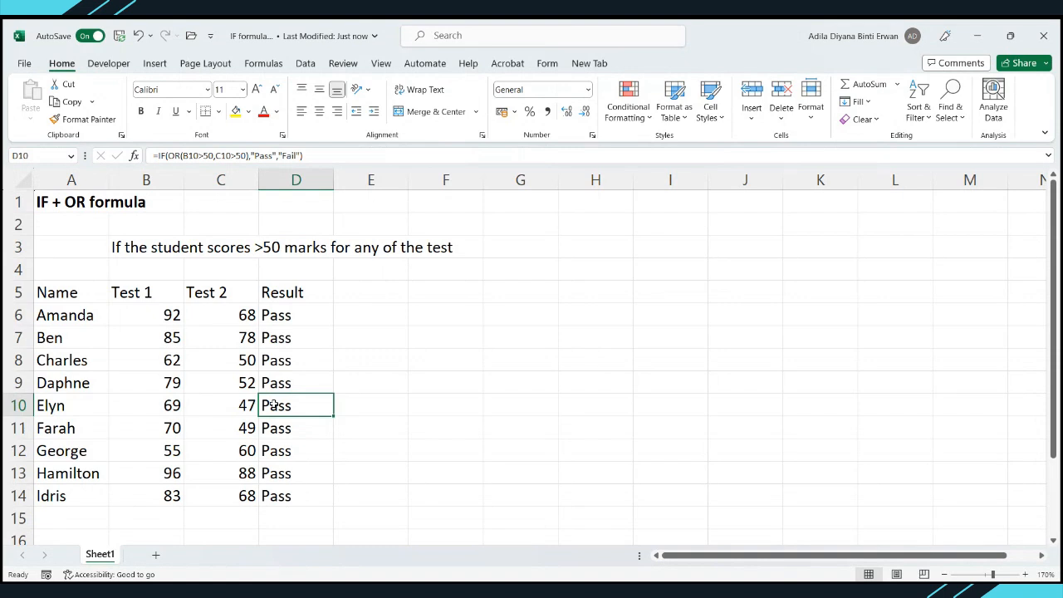
click(176, 407)
click(223, 408)
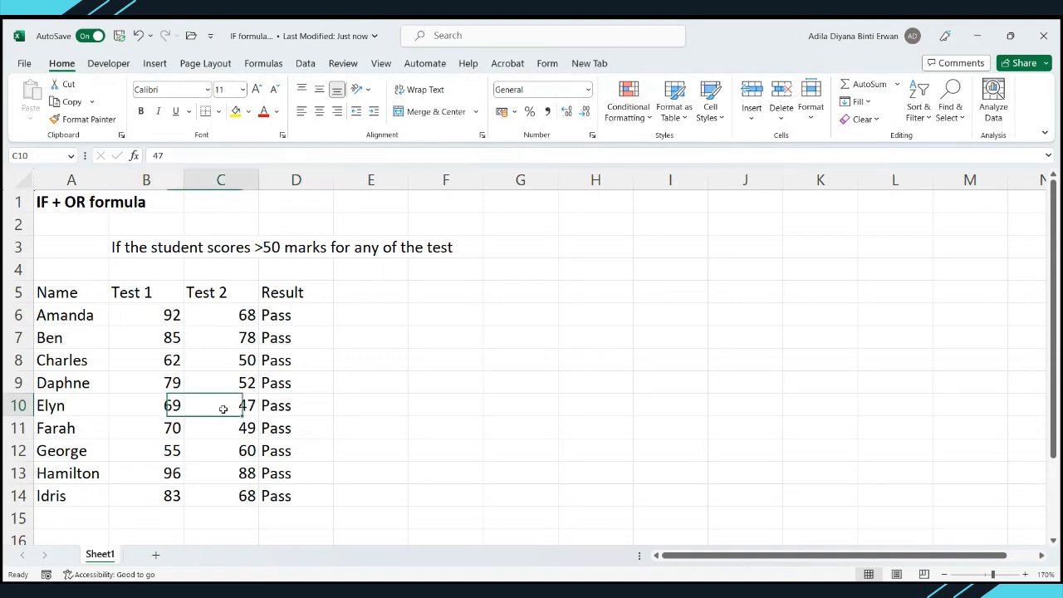
Change the Test 1 score in B10 to 30 and check the result in D10.
click(171, 406)
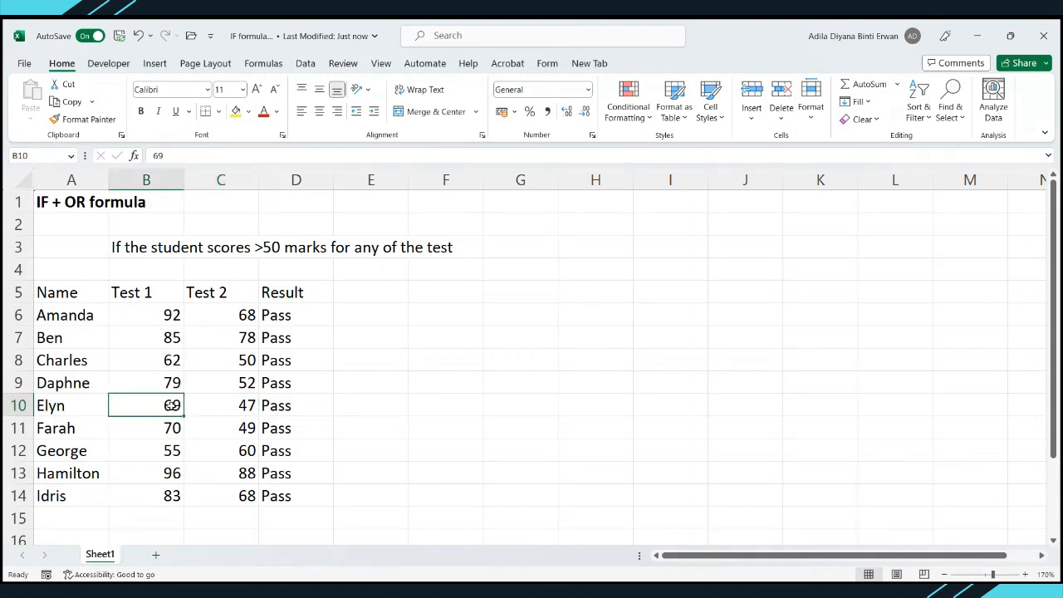
text(30)
key(Return)
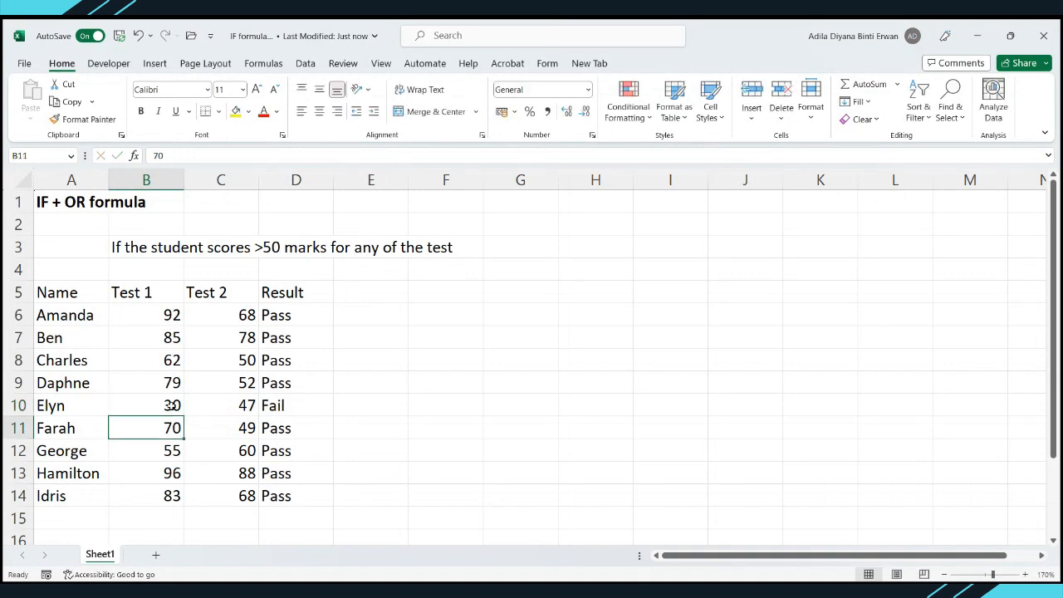
click(292, 400)
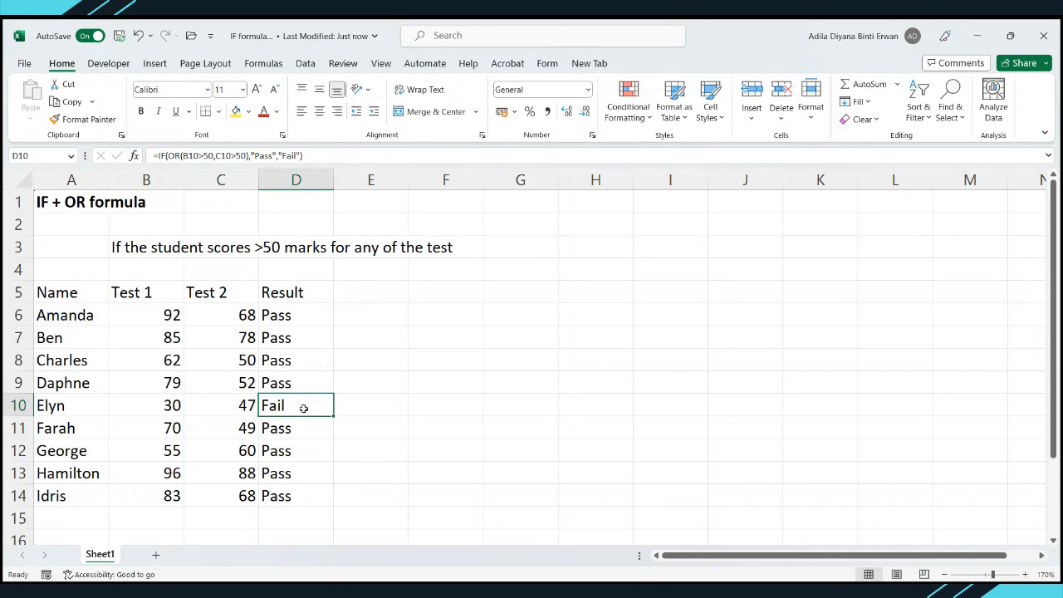
Examine the scores in B10 and C10 and the function arguments of the IF and OR formula in D10.
click(127, 404)
click(210, 407)
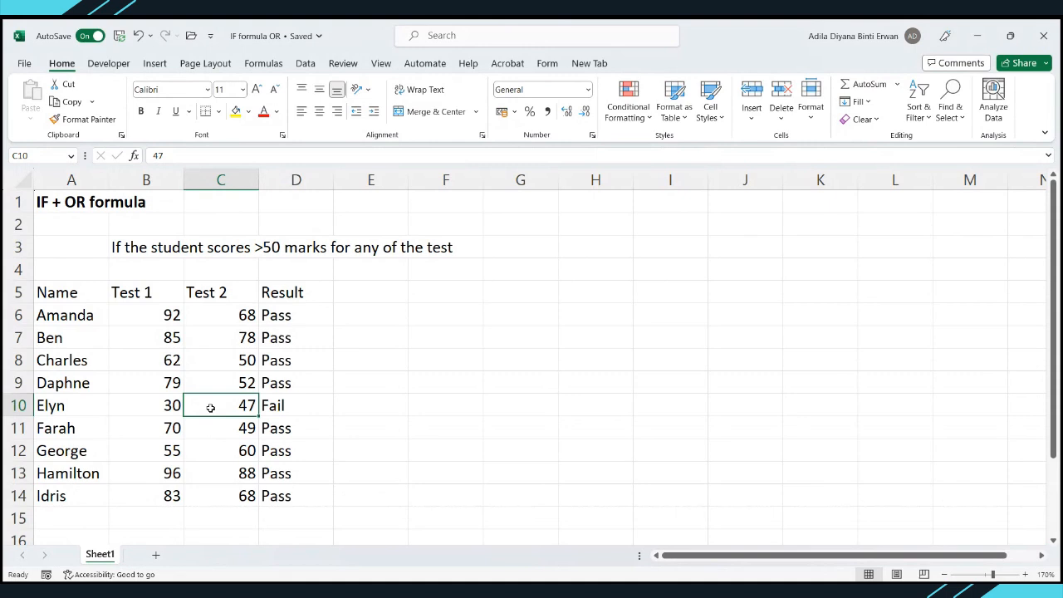
click(134, 156)
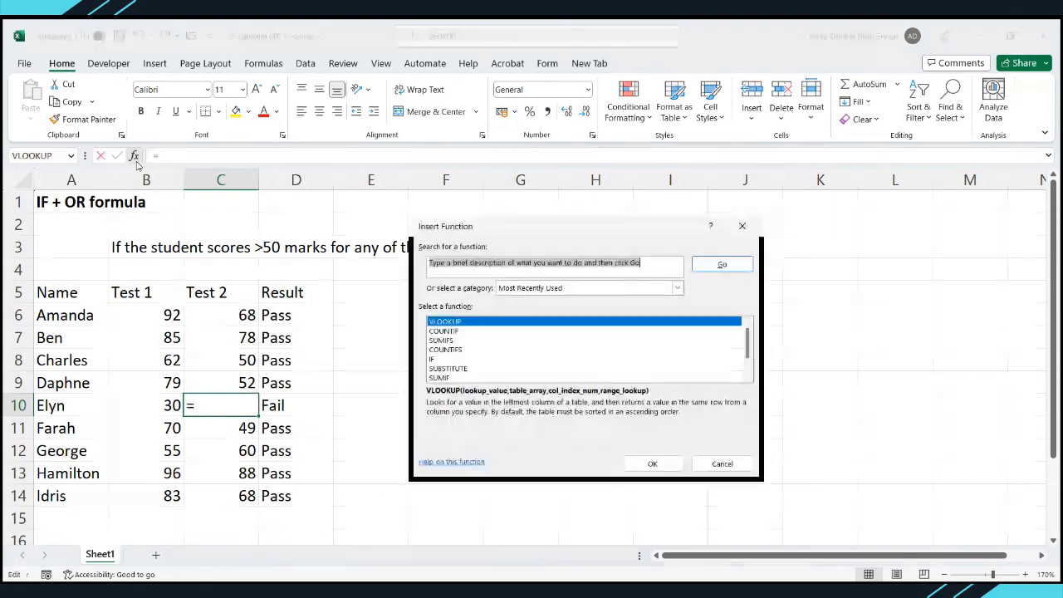
click(720, 463)
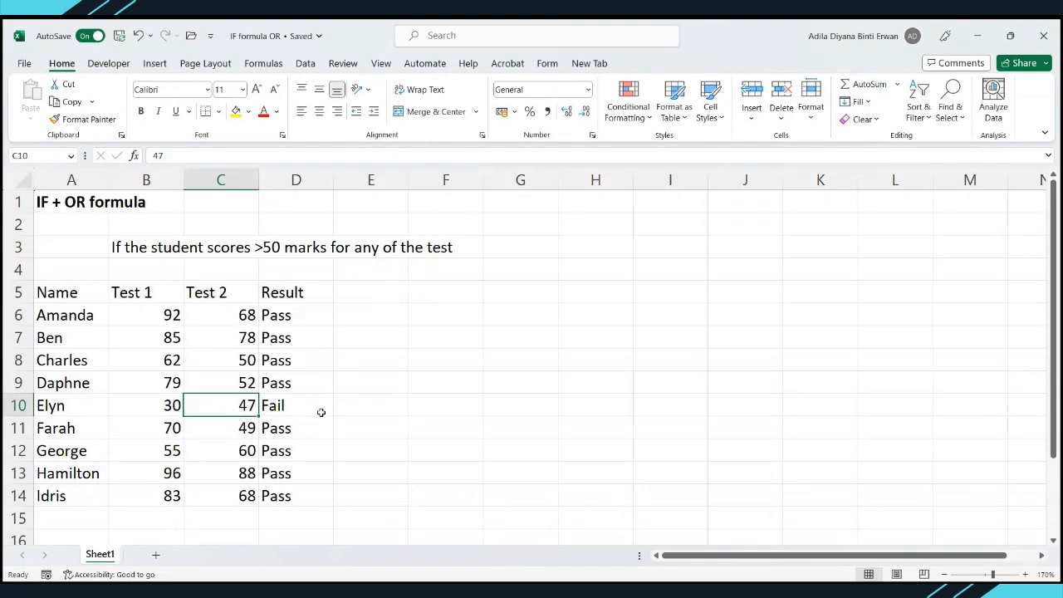
click(315, 406)
key(F2)
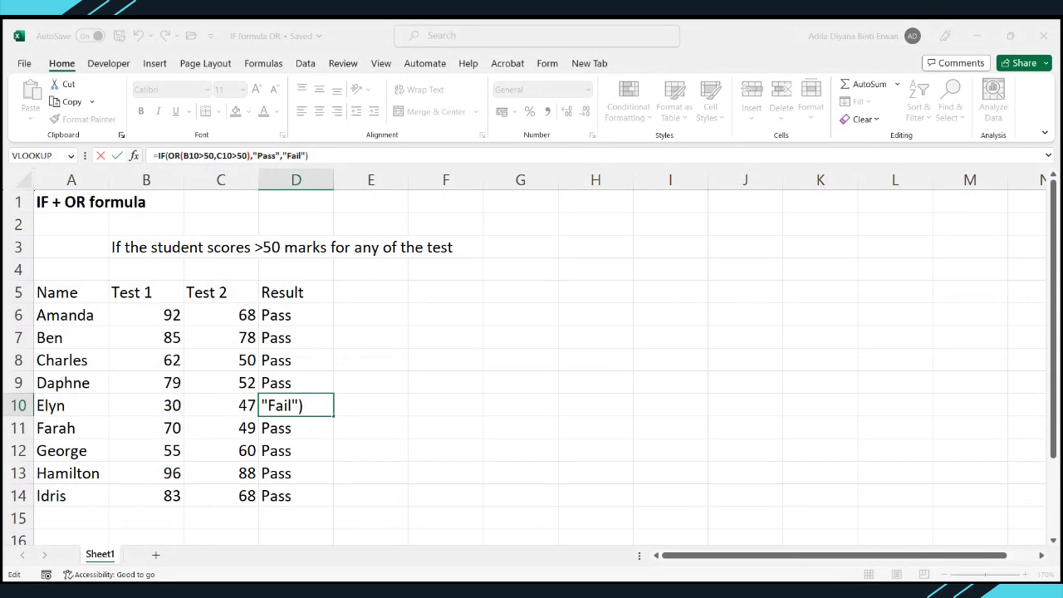
key(ctrl+Return)
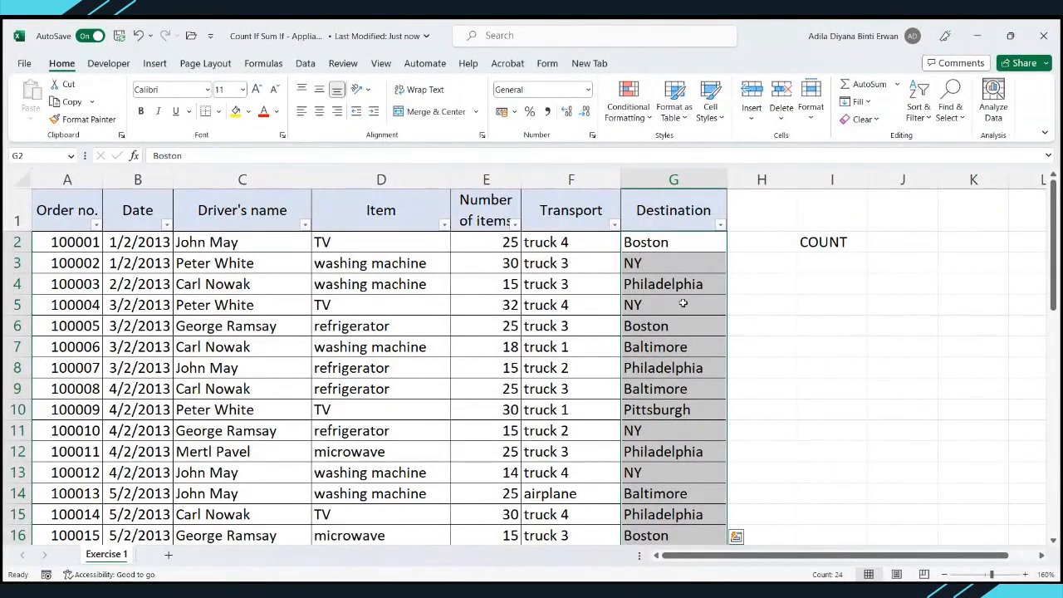
Enter the label SUM in cell I3, directly below the COUNT label.
click(811, 241)
click(814, 259)
text(SUM)
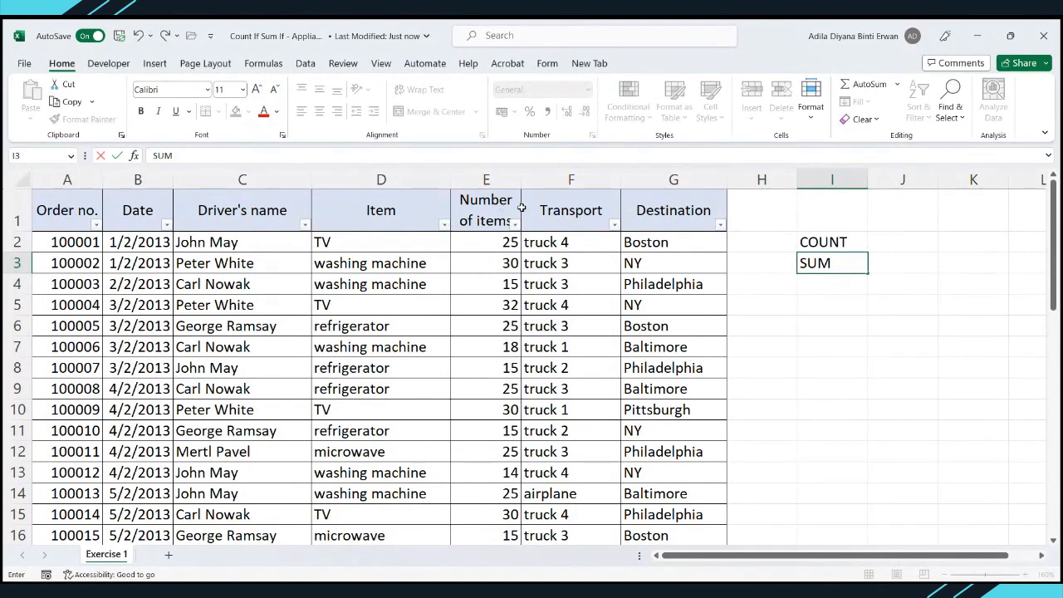
click(489, 202)
Examine the numeric values in the Number of items column in relation to the COUNT and SUM labels.
click(496, 177)
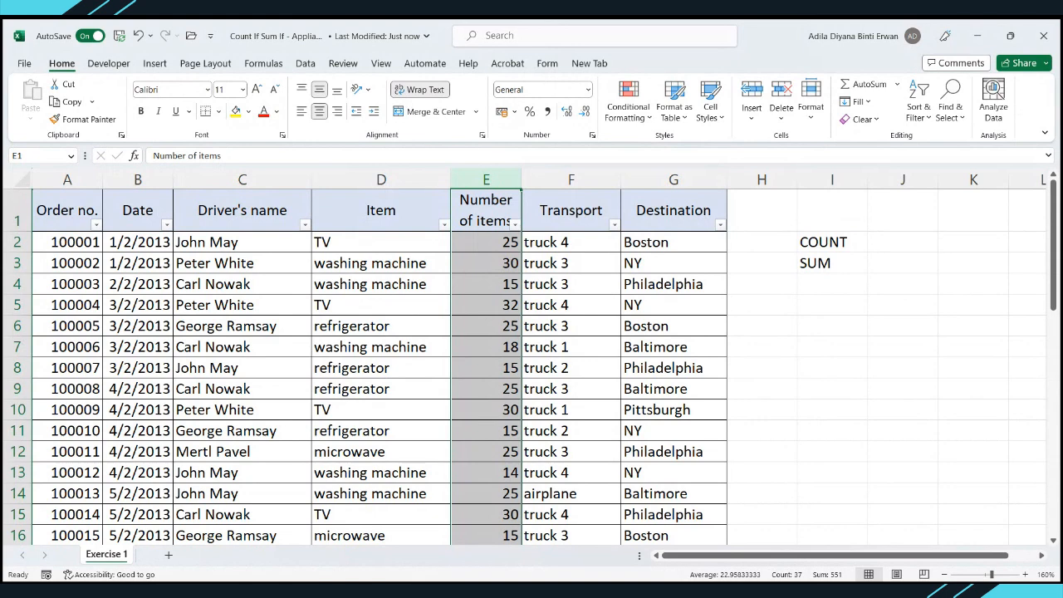
drag(505, 246, 504, 521)
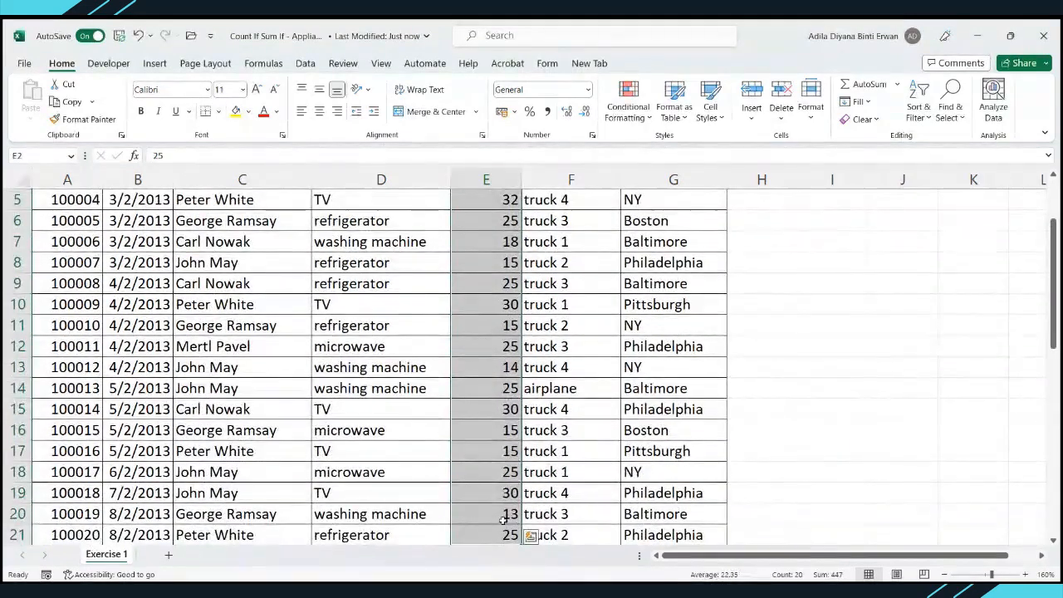
scroll(681, 415, up, 2)
click(827, 249)
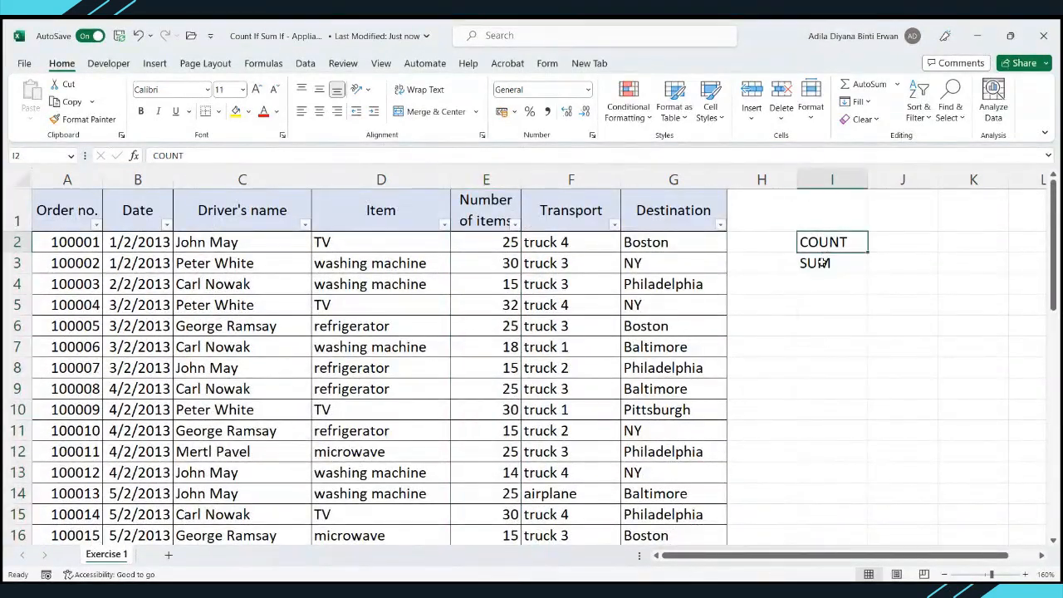
Examine the Order no., Date, Driver's name and Item columns, including the different kinds of appliances listed.
click(71, 210)
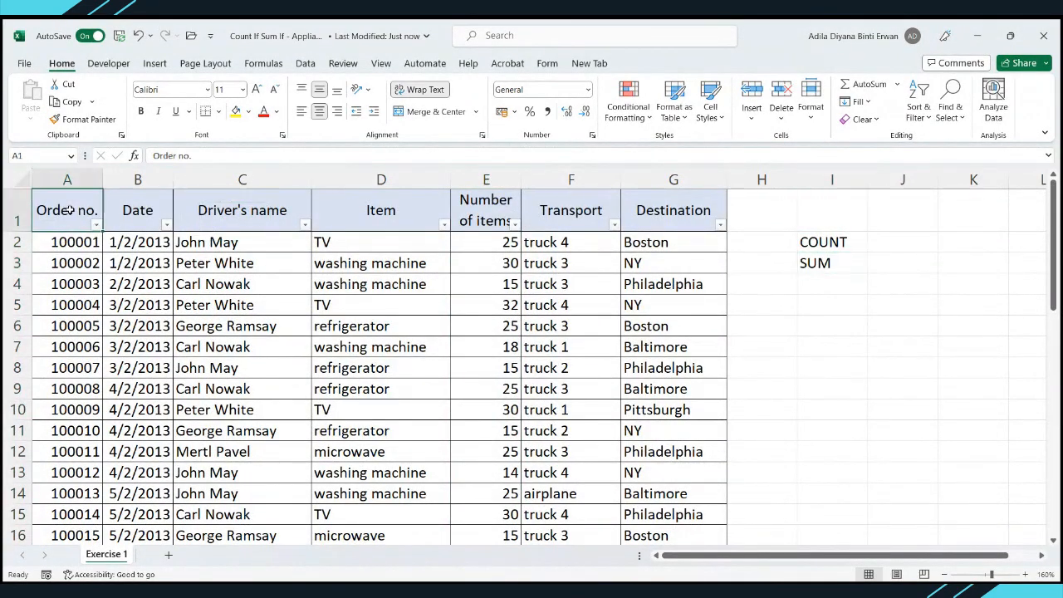
click(130, 210)
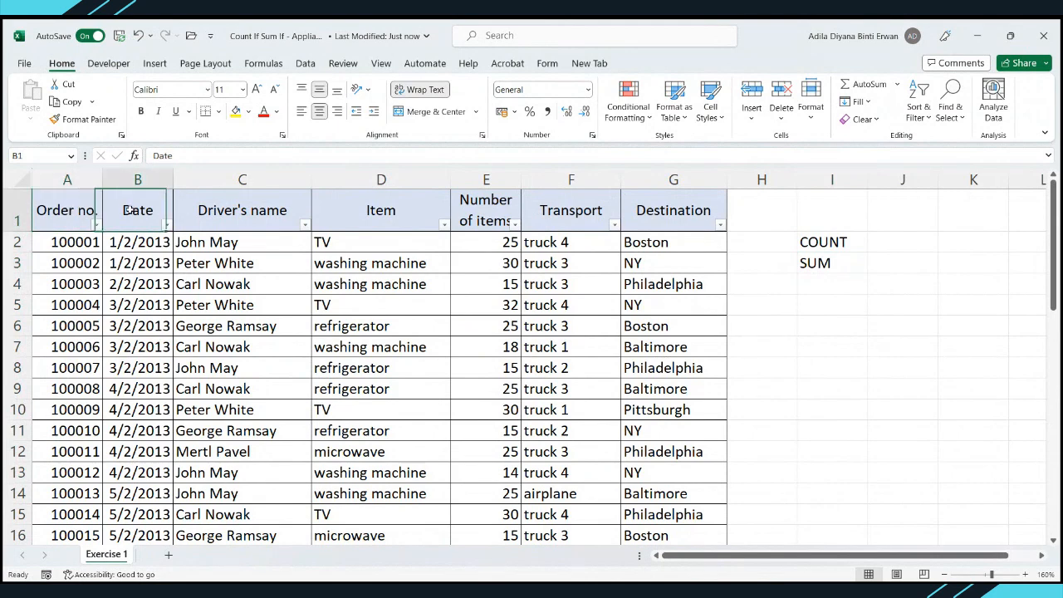
click(229, 210)
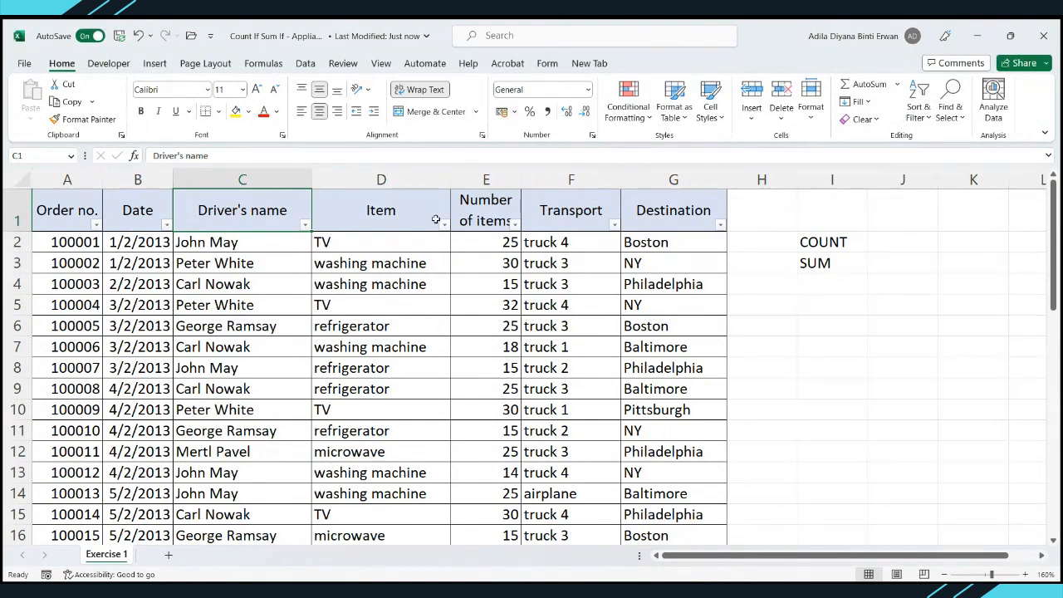
click(403, 218)
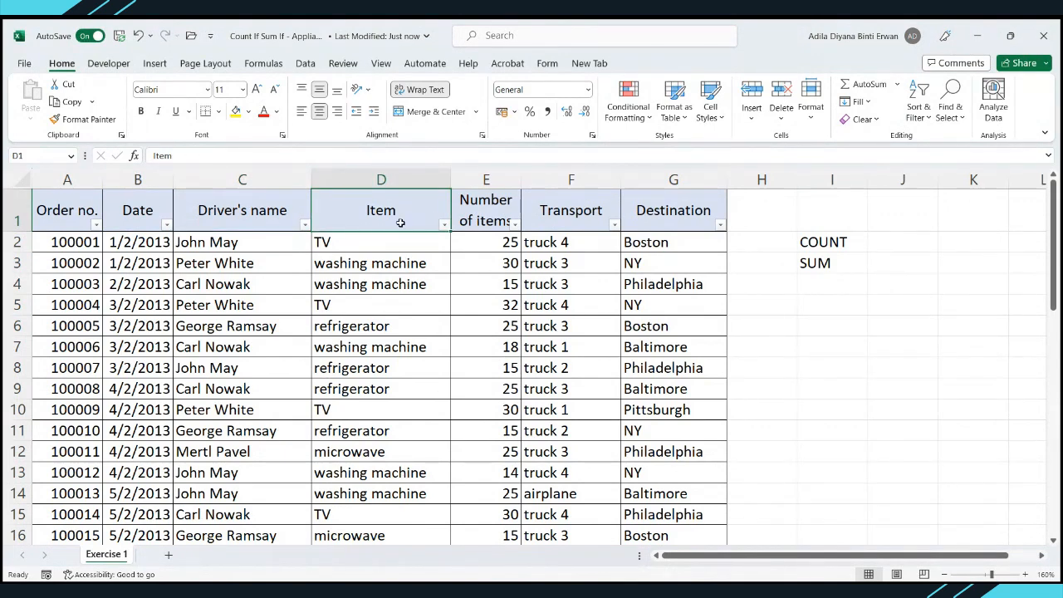
click(387, 244)
click(355, 260)
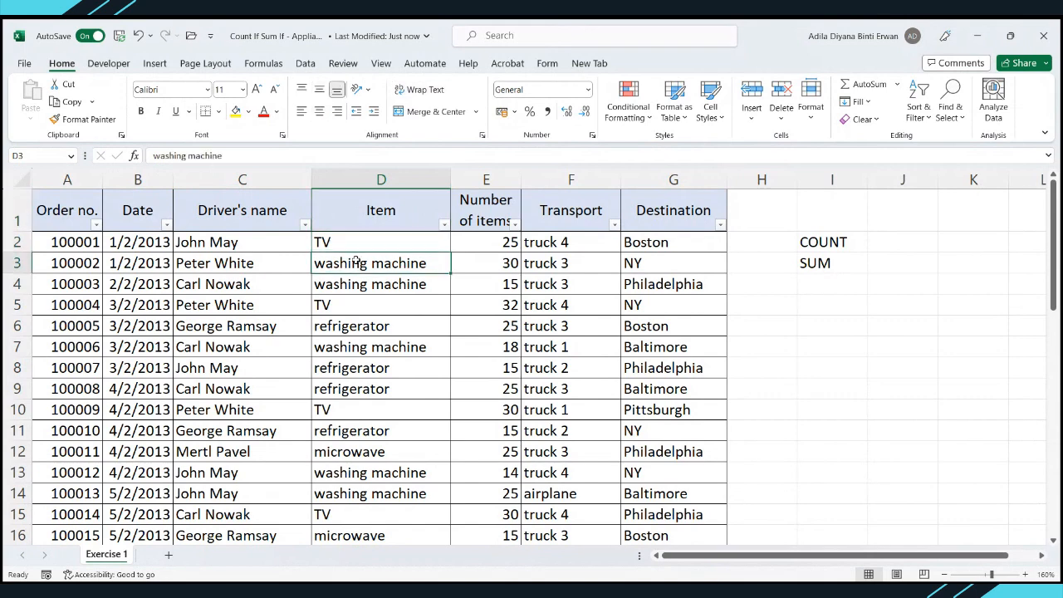
click(364, 326)
click(387, 448)
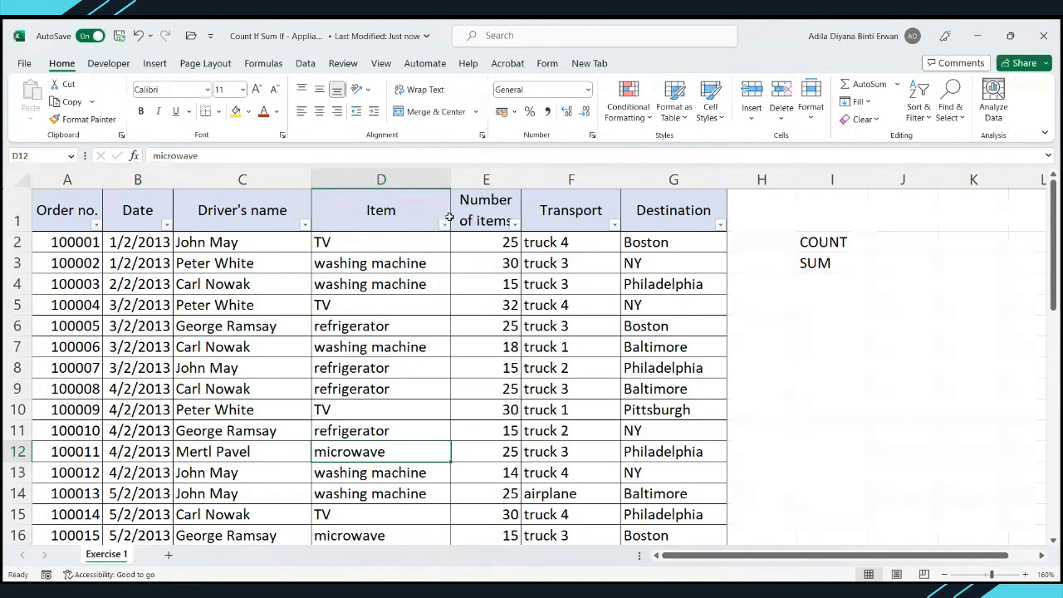
Examine the Number of items, Transport and Destination columns and the first delivery cities.
click(470, 204)
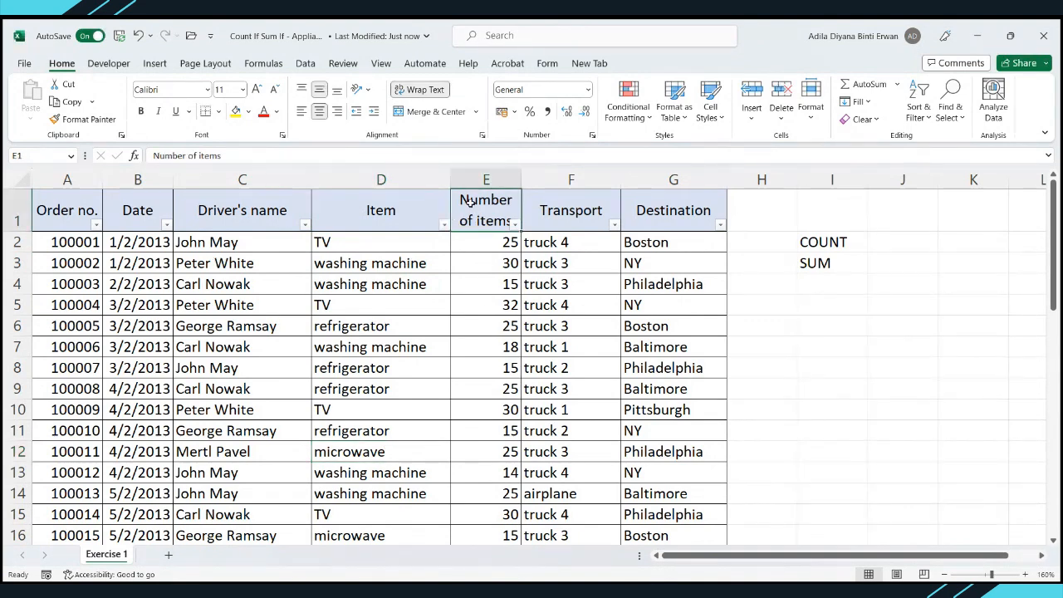
click(575, 209)
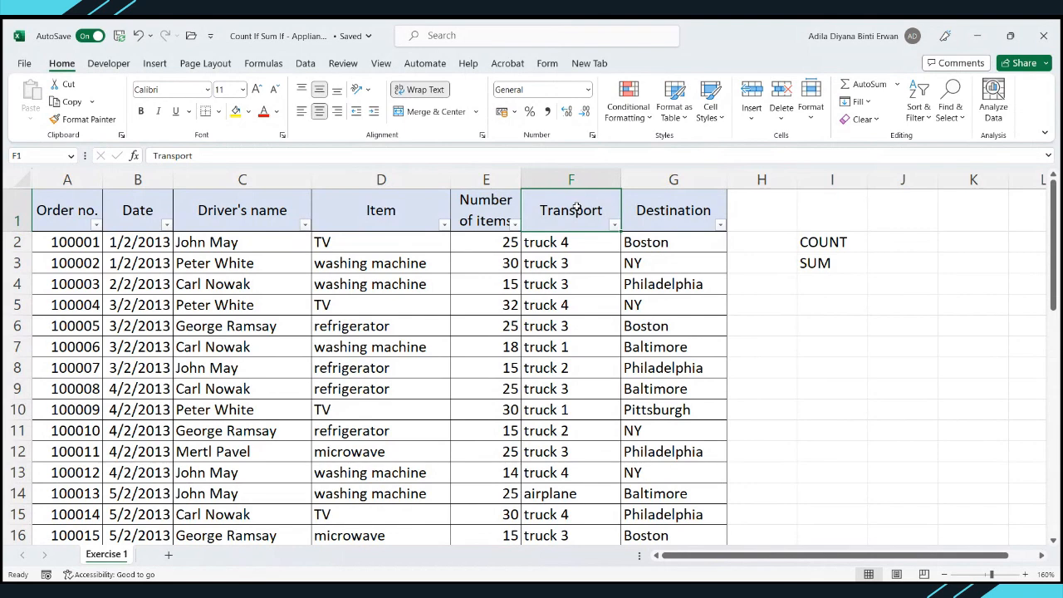
click(674, 226)
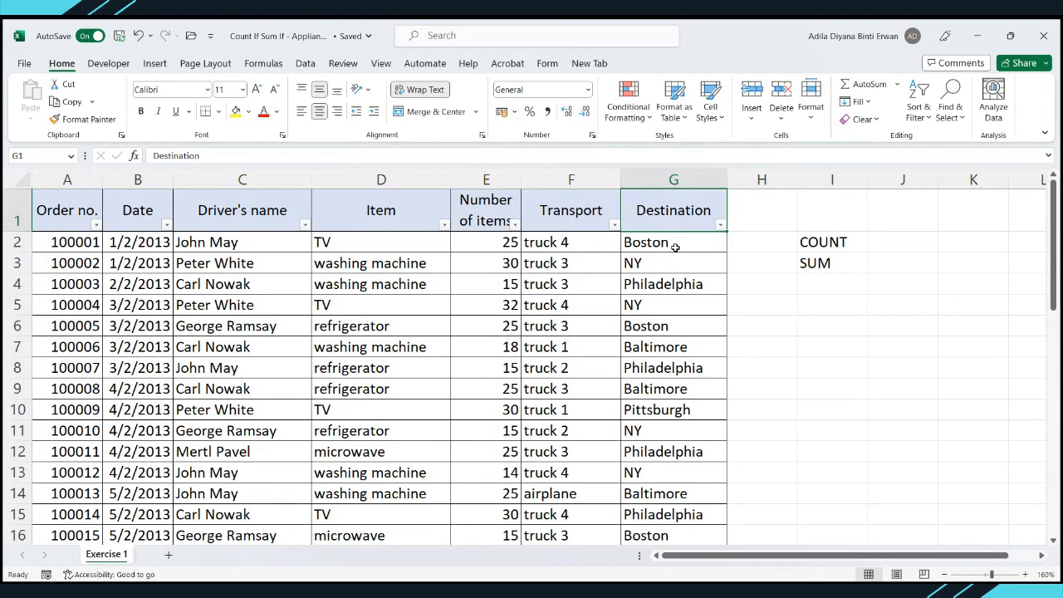
click(674, 246)
click(665, 263)
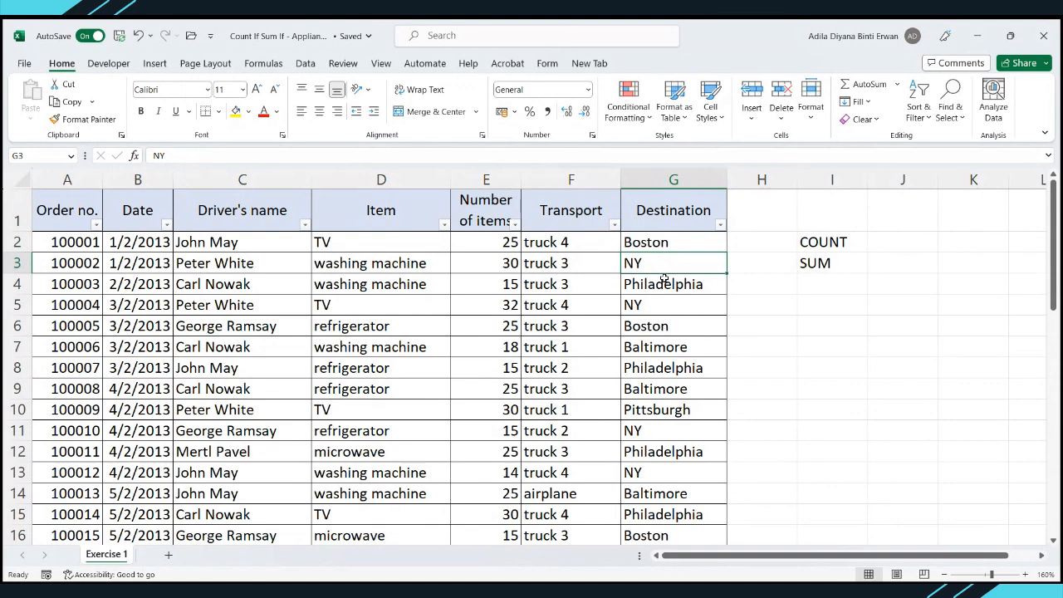
Review the SUMIF and COUNTIFS questions below the orders and the existing refrigerator sum formula in F36.
scroll(665, 279, down, 7)
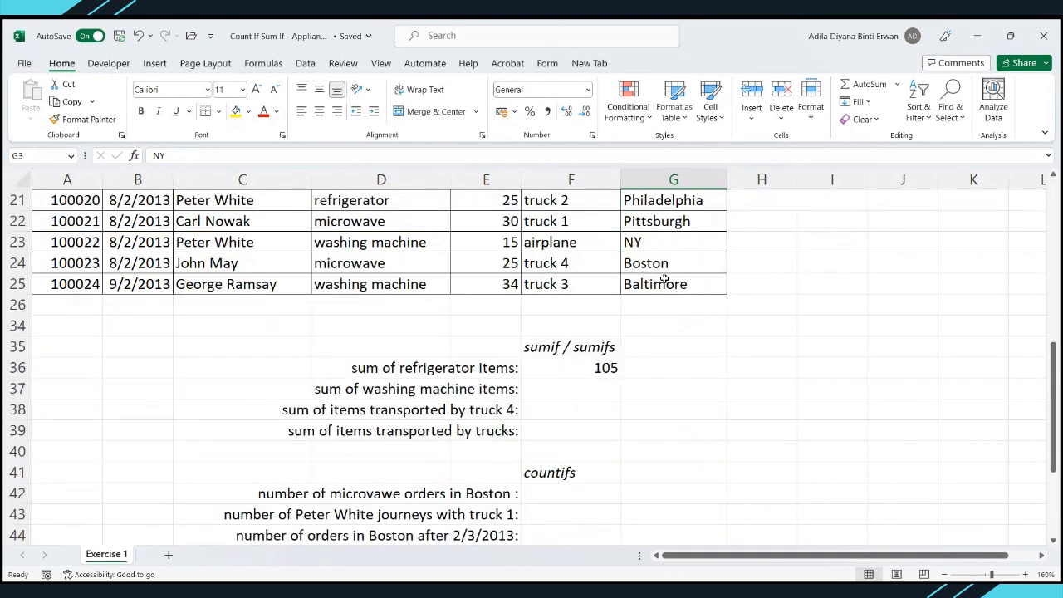
scroll(664, 279, down, 3)
scroll(664, 278, down, 3)
scroll(664, 278, up, 7)
scroll(664, 278, down, 2)
click(602, 306)
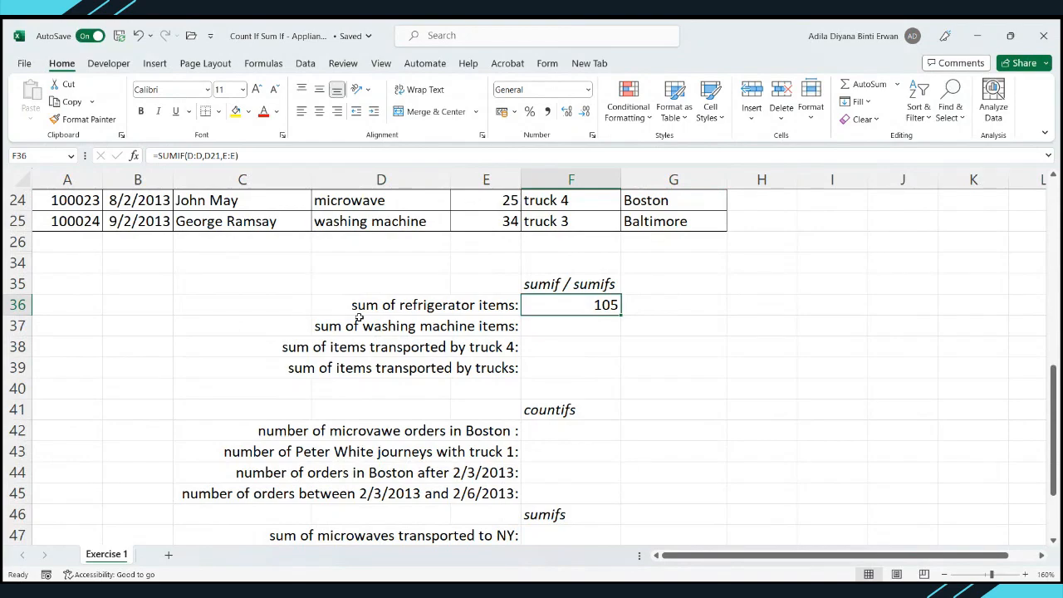
scroll(612, 323, up, 3)
scroll(611, 324, up, 5)
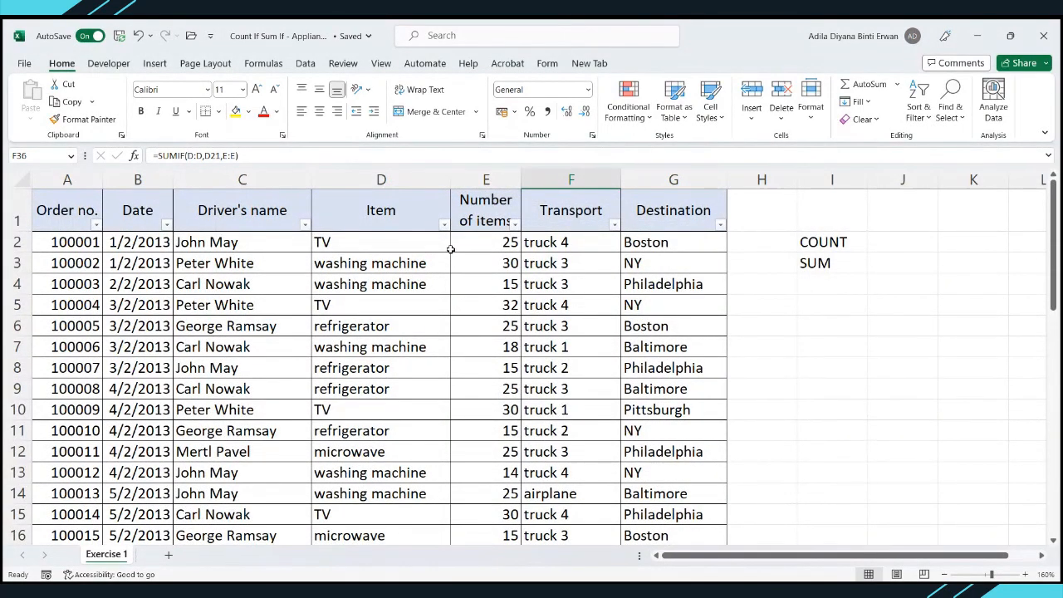
click(444, 224)
click(323, 387)
click(434, 518)
scroll(446, 469, down, 5)
scroll(444, 476, up, 5)
Filter the Item column to refrigerator only and read the sum of the filtered Number of items values.
click(444, 224)
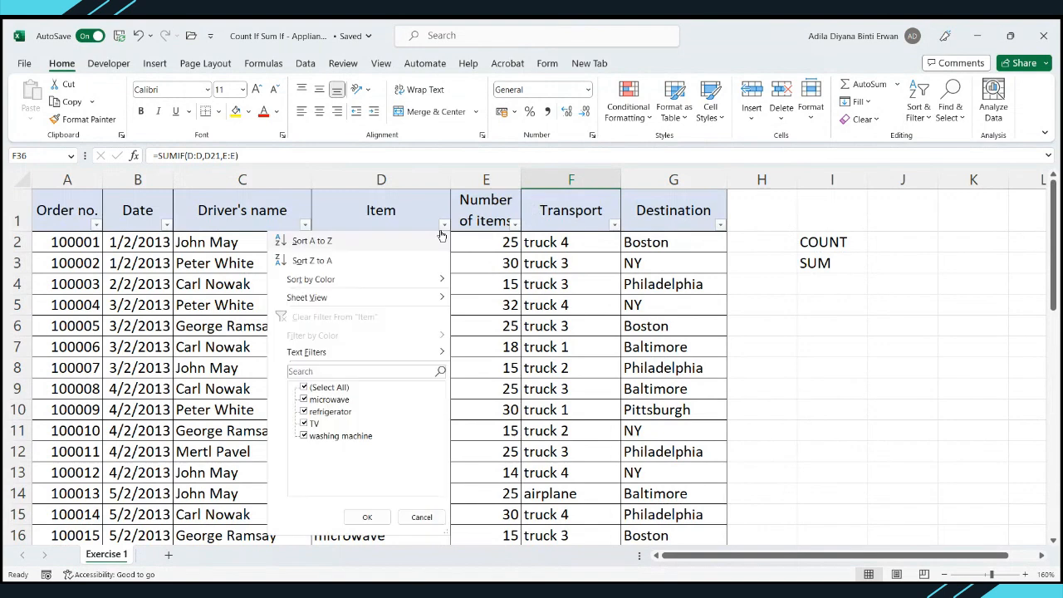
click(336, 387)
click(331, 412)
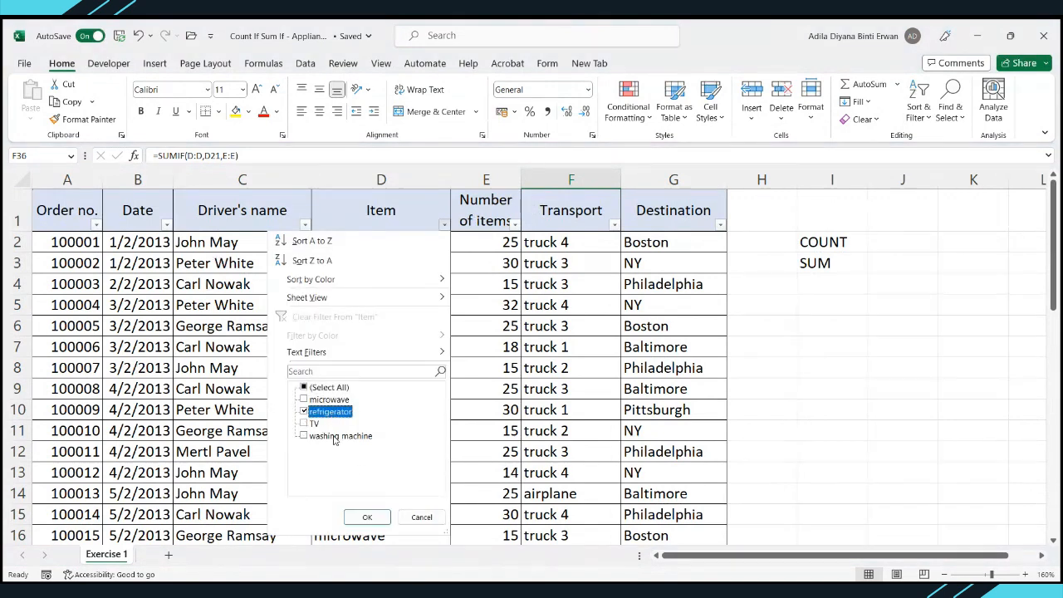
click(367, 516)
drag(475, 242, 471, 322)
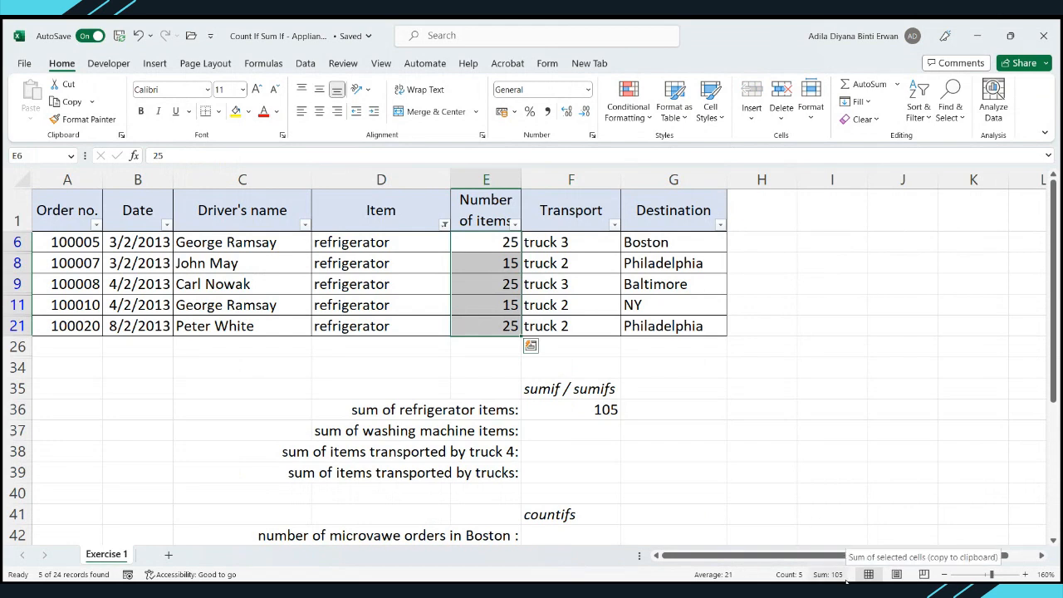
Enter the manually obtained refrigerator total 105 in G36, beside the formula result.
click(638, 412)
text(105)
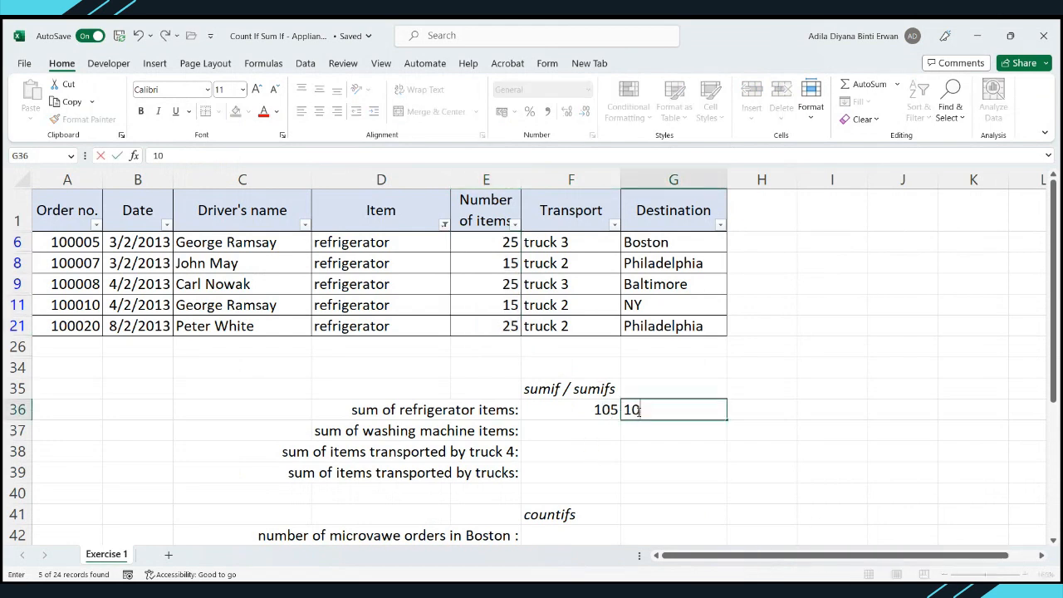
key(Return)
click(639, 411)
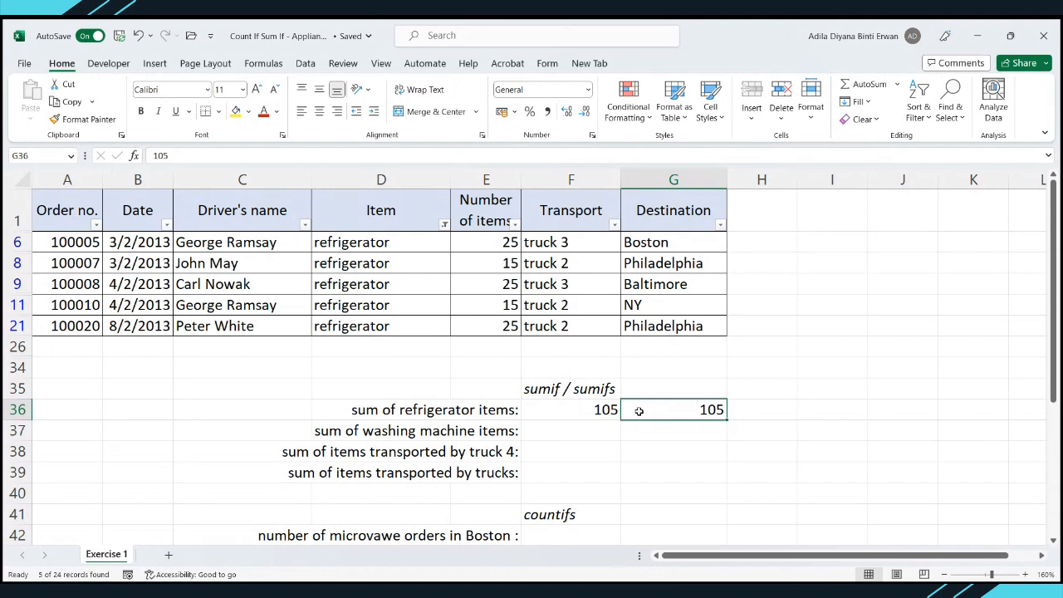
Clear the refrigerator filter from the Item column and inspect the SUMIF formula in F36.
click(445, 225)
click(399, 315)
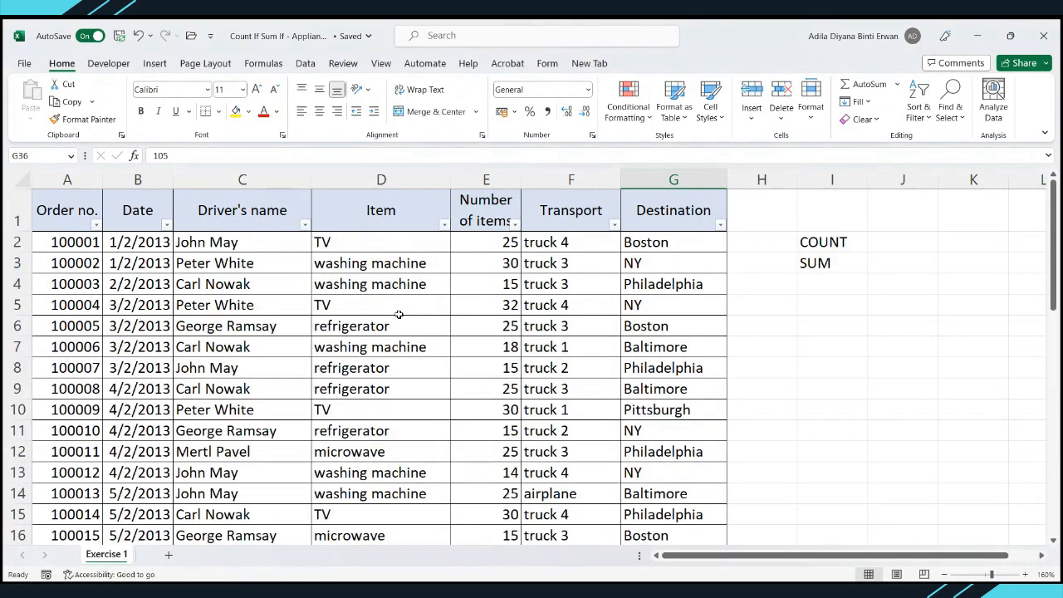
scroll(398, 314, down, 6)
click(20, 347)
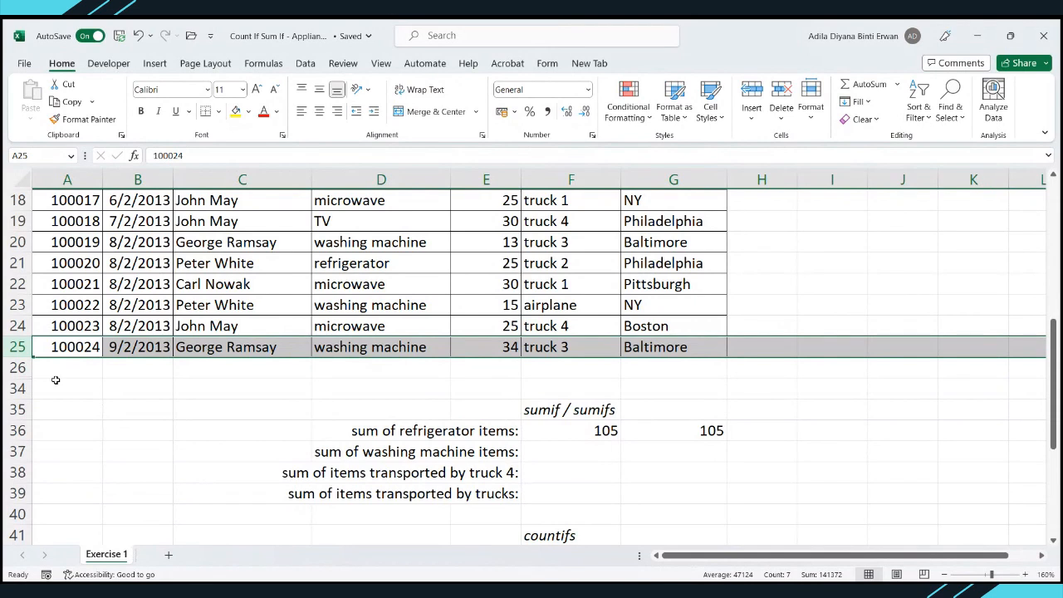
click(579, 430)
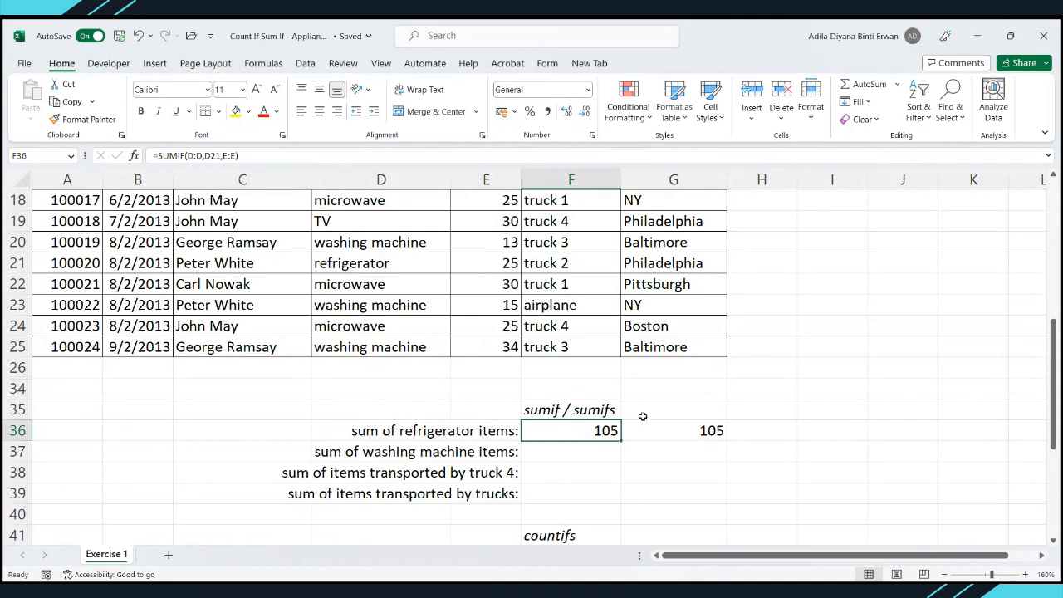
Delete the manual total from G36 and try to start a SUMIF formula there with its function arguments.
click(690, 430)
key(Delete)
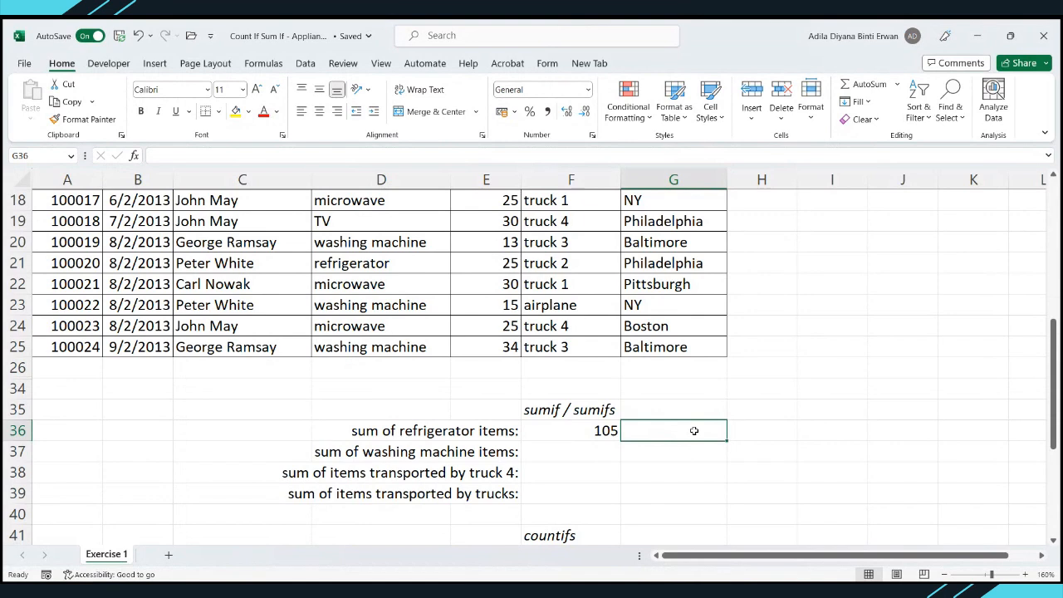
text(=)
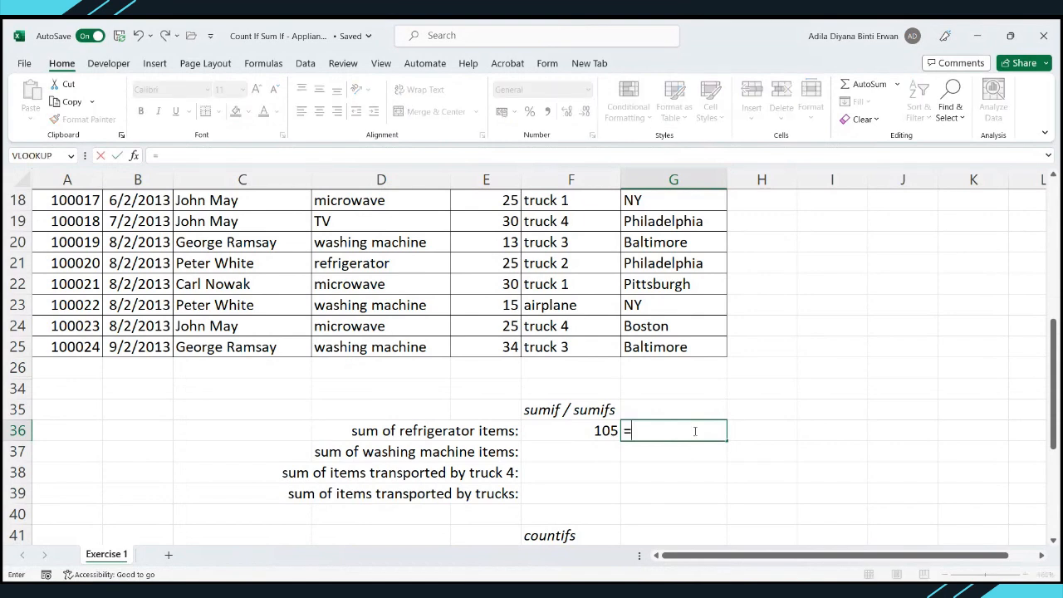
text(SUMIF)
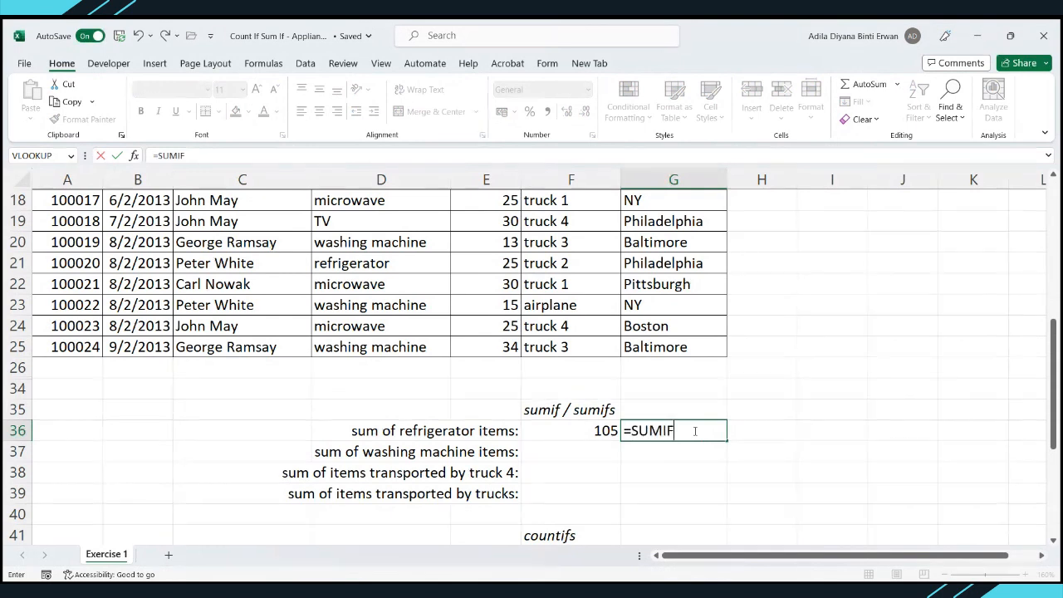
text(()
click(135, 156)
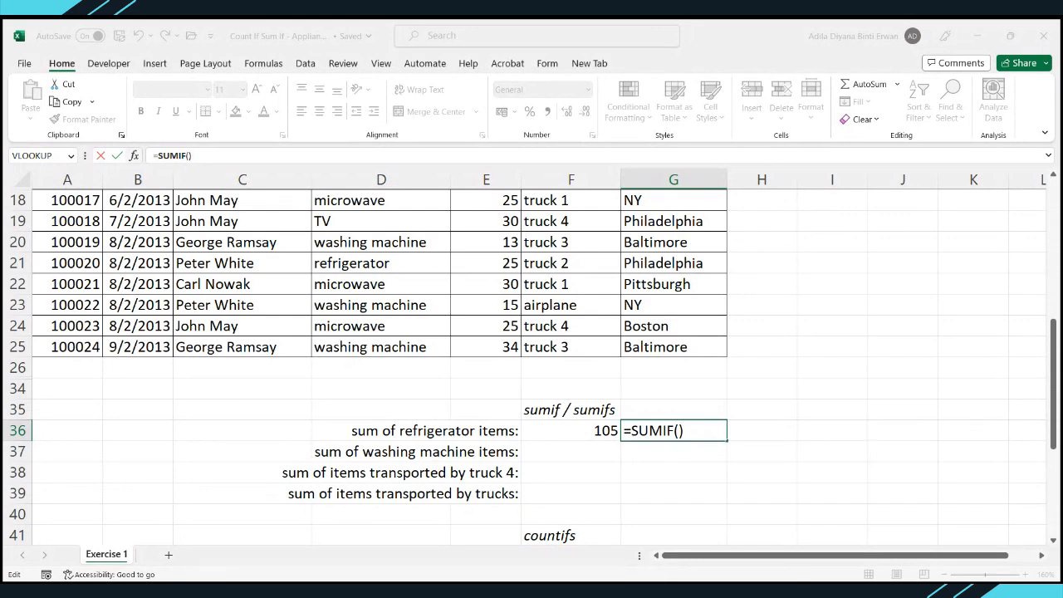
key(Escape)
key(Left)
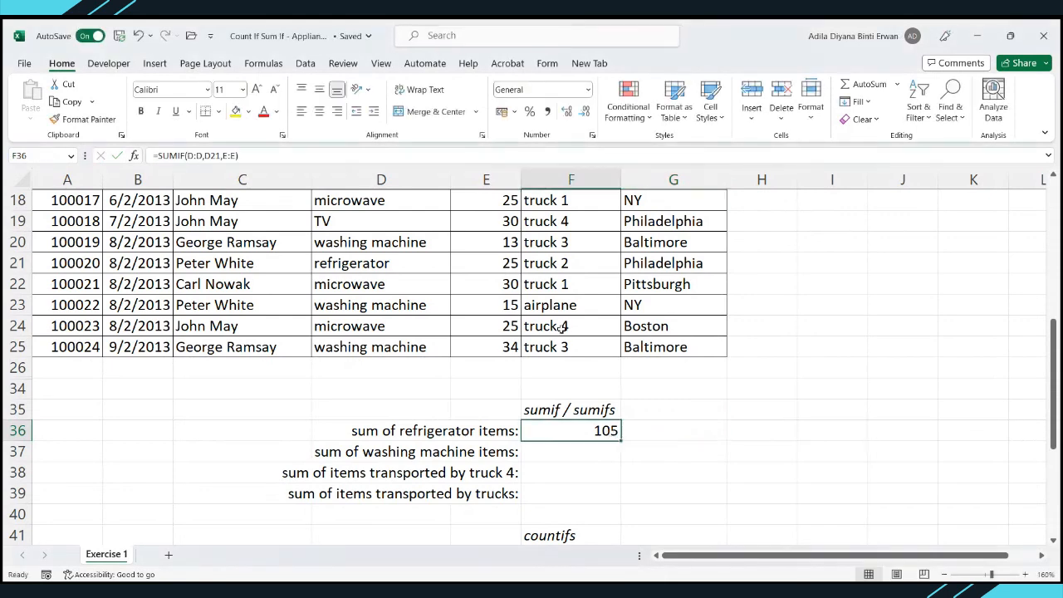
Edit the arguments of the SUMIF formula in F36 and reselect the whole Item column D:D as its range.
click(154, 155)
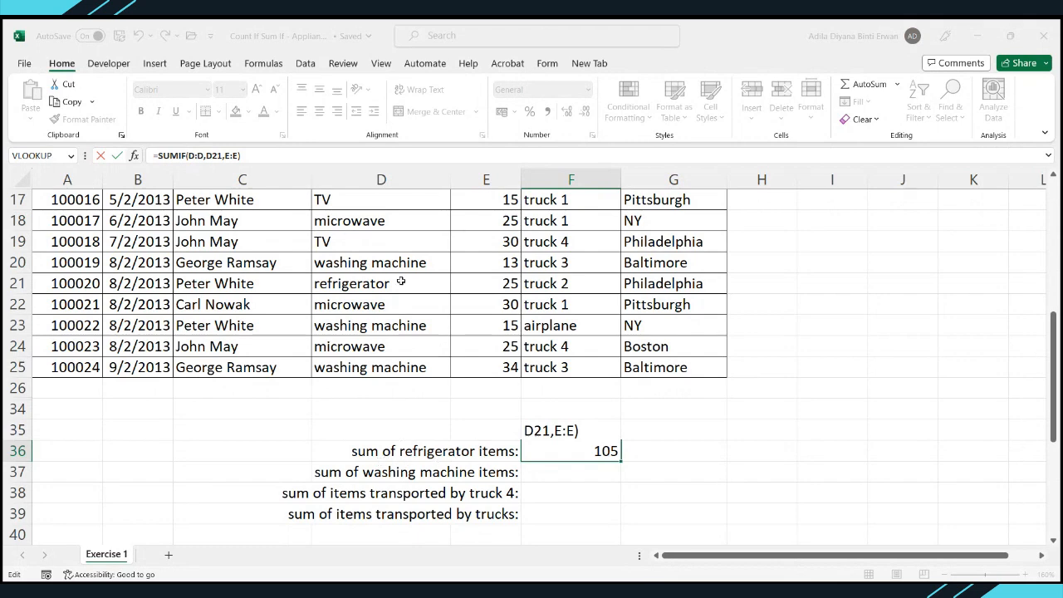
scroll(399, 281, up, 3)
scroll(402, 281, up, 3)
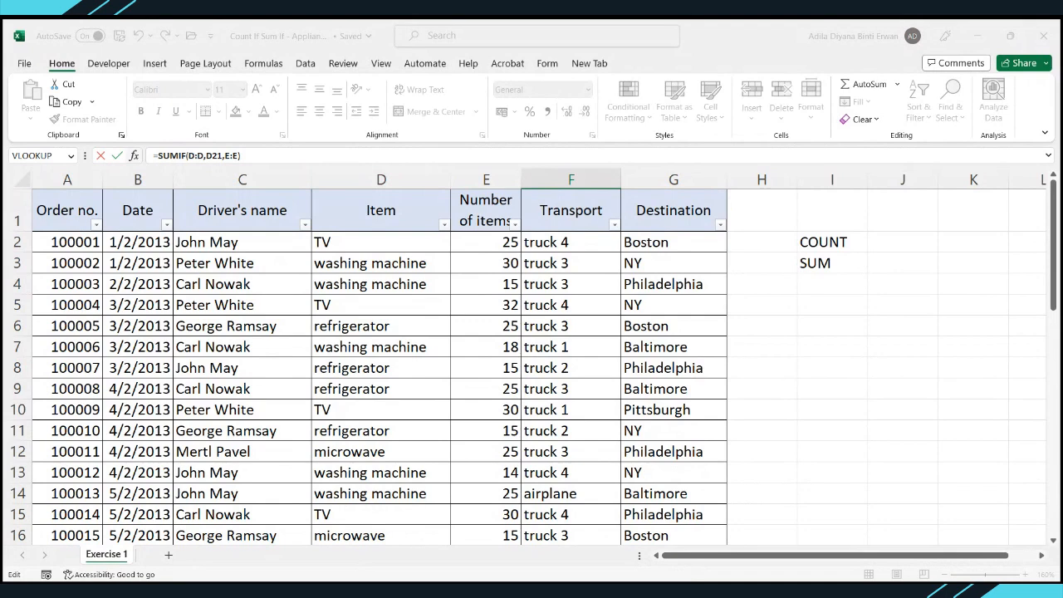
key(BackSpace)
click(407, 179)
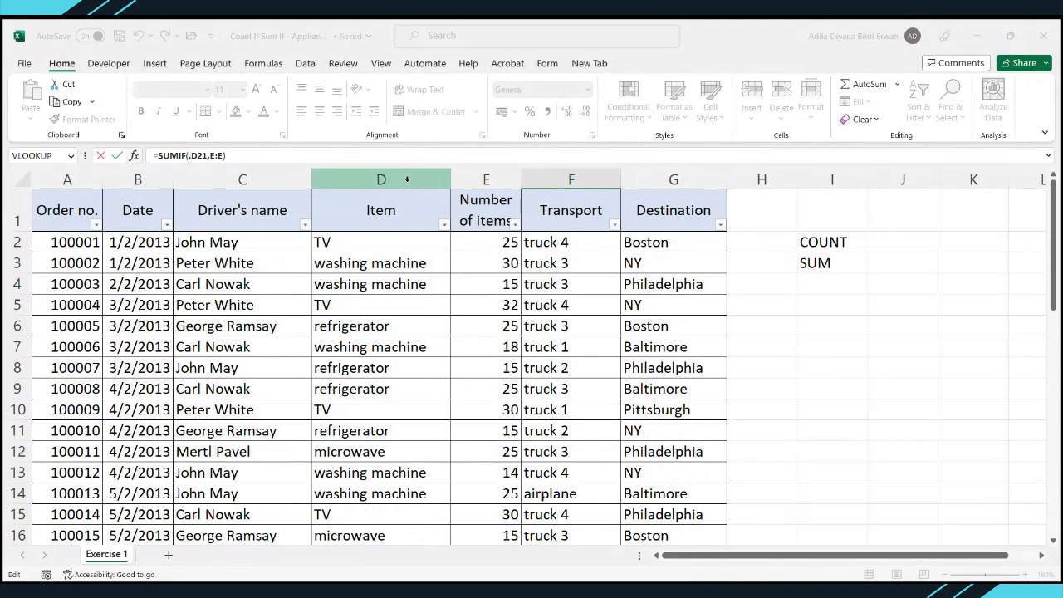
click(407, 179)
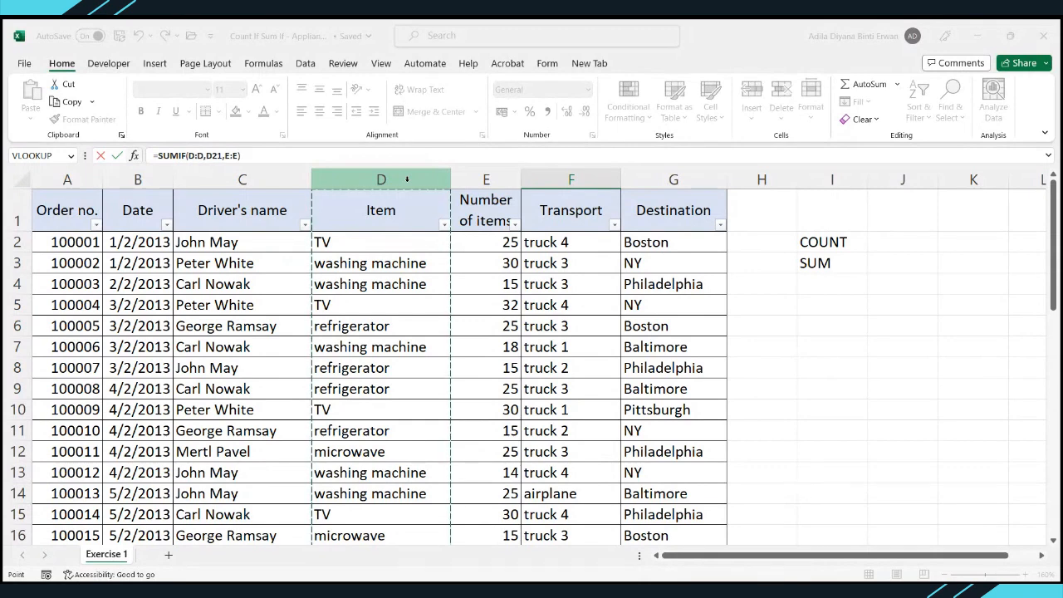
scroll(407, 179, down, 7)
scroll(407, 180, up, 3)
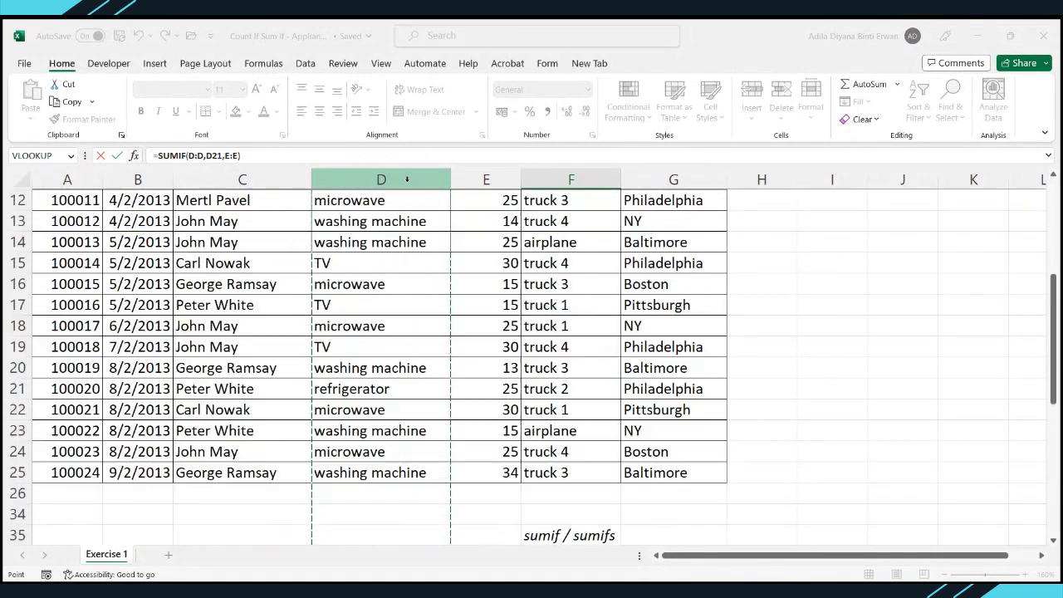
Replace the criterion in F36's SUMIF formula with the refrigerator cell D9.
click(214, 157)
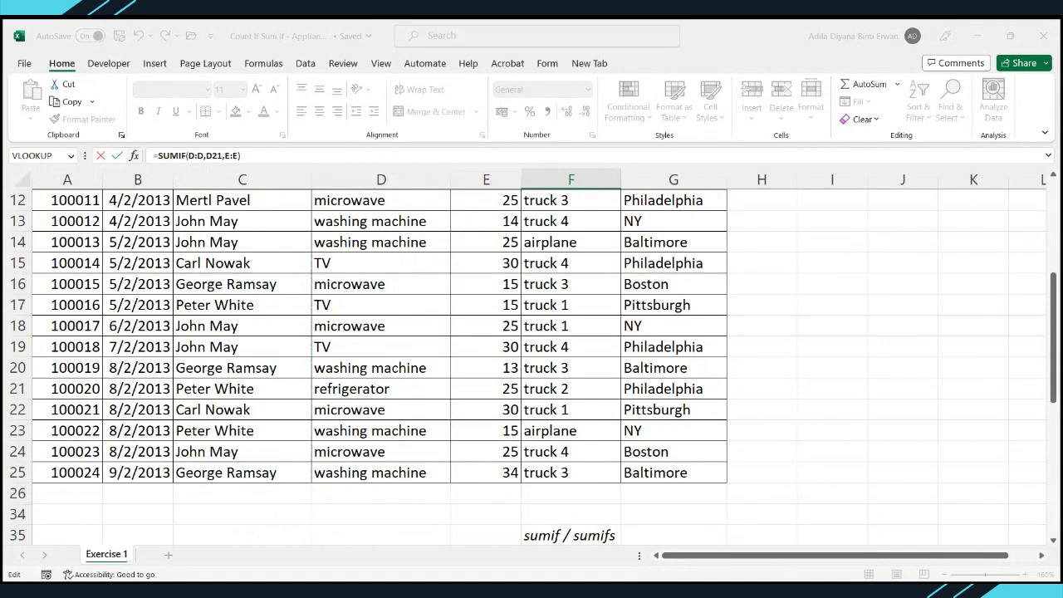
key(BackSpace)
key(BackSpace)
key(BackSpace)
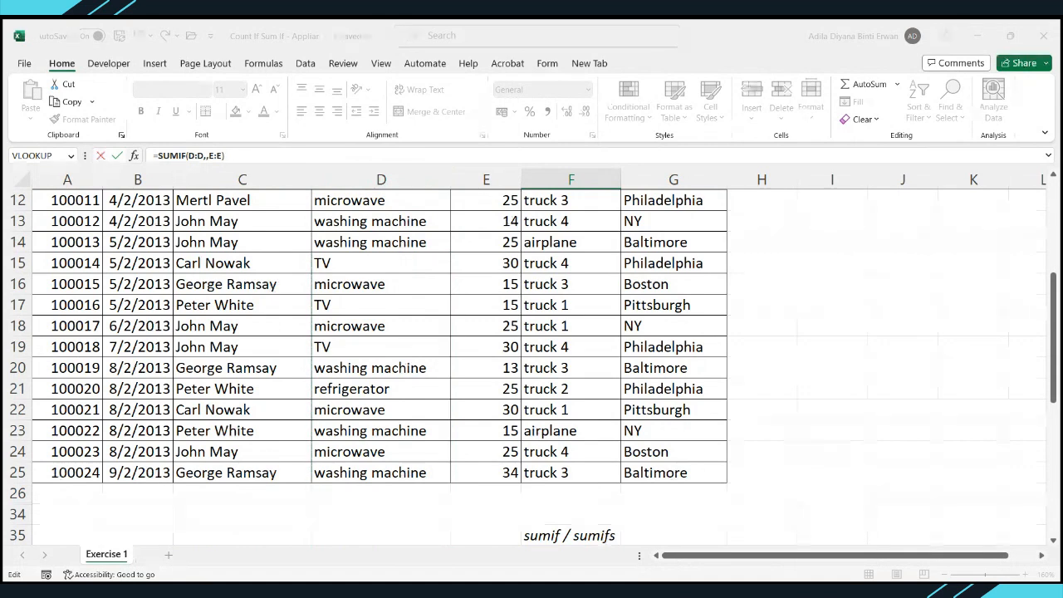
scroll(567, 394, down, 3)
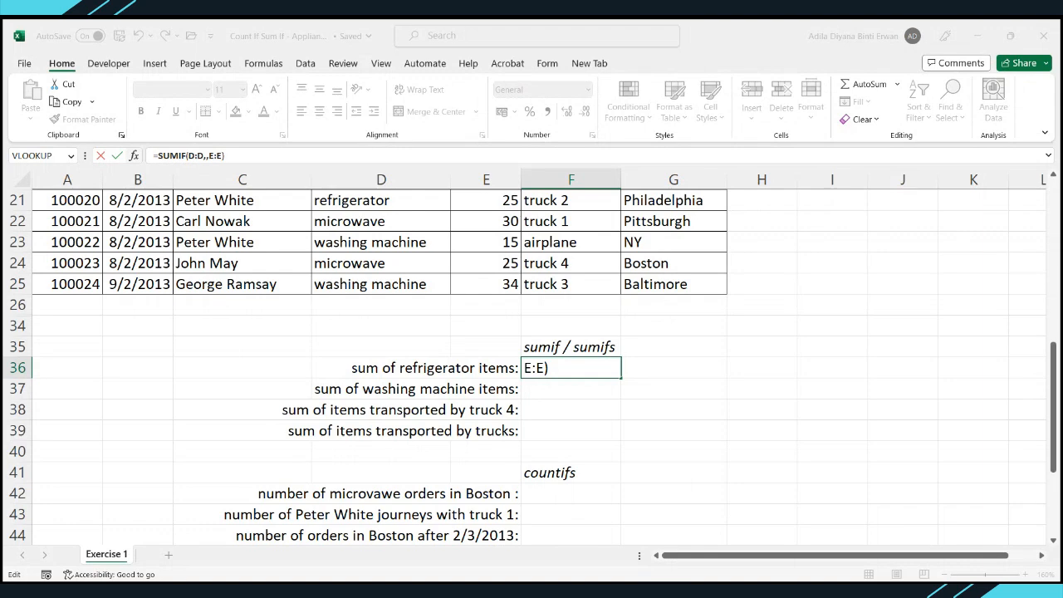
scroll(576, 337, up, 7)
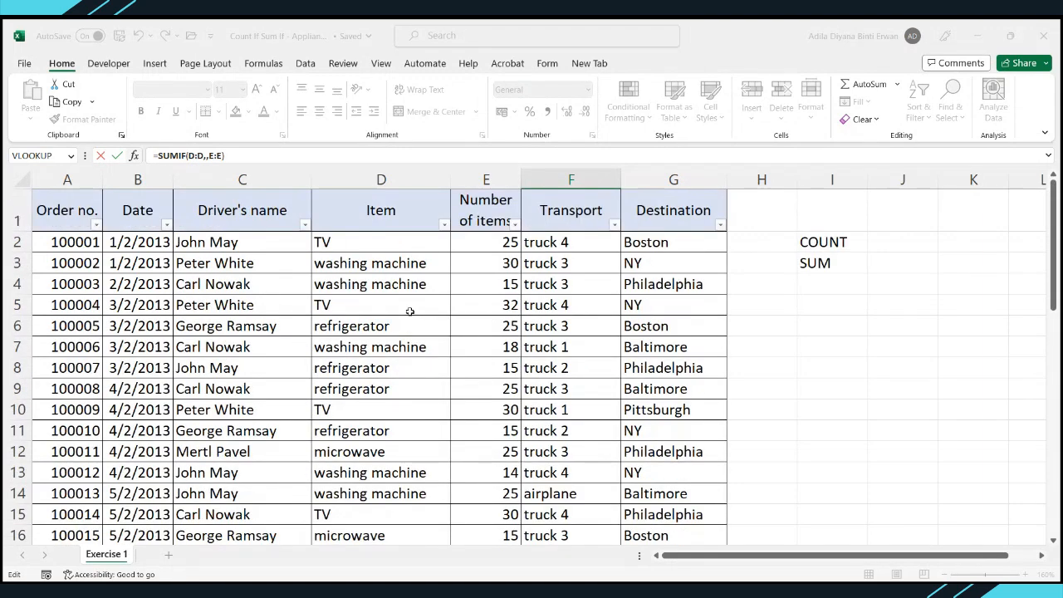
click(382, 327)
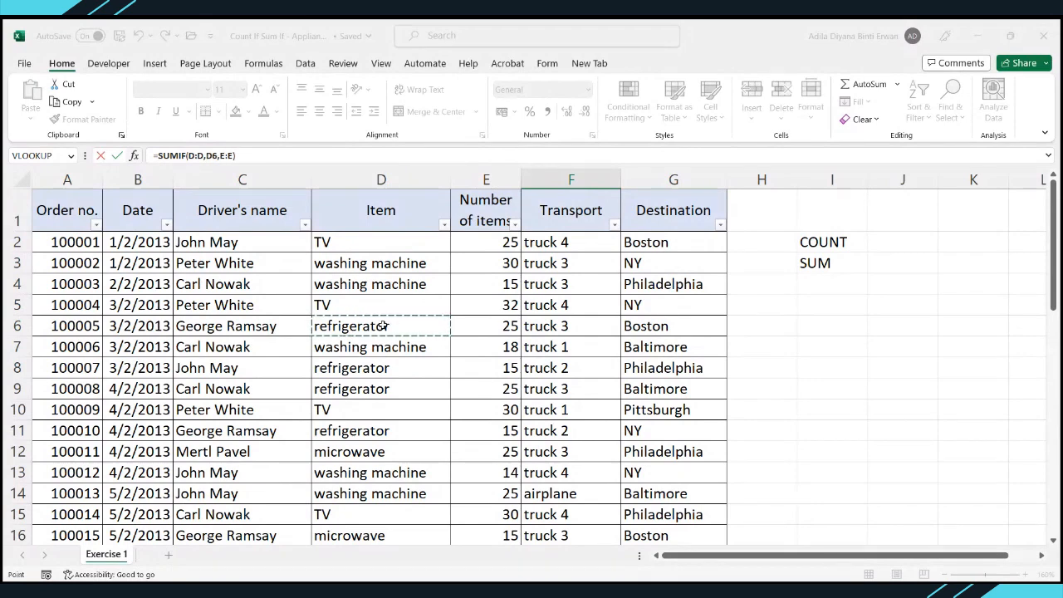
click(380, 368)
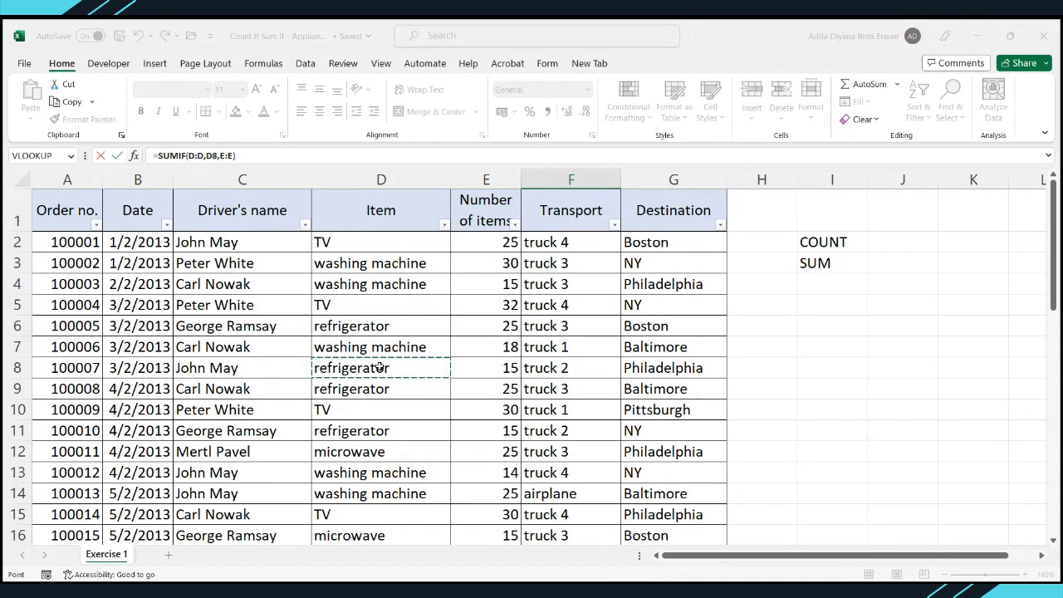
click(370, 389)
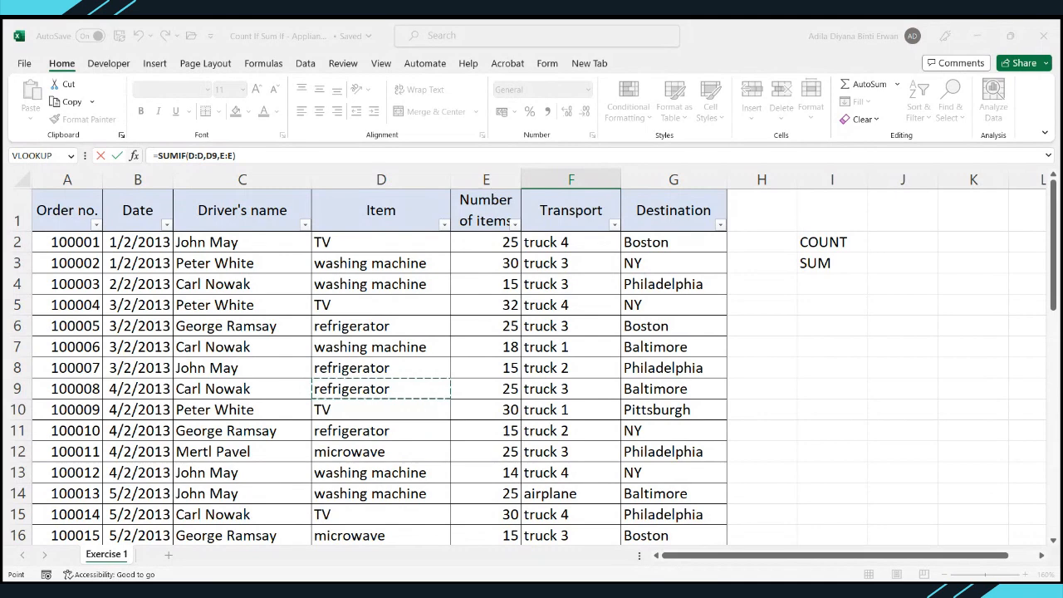
Re-enter the Number of items column E:E as the sum range of F36's SUMIF formula and confirm it.
key(F2)
key(BackSpace)
key(BackSpace)
key(BackSpace)
key(BackSpace)
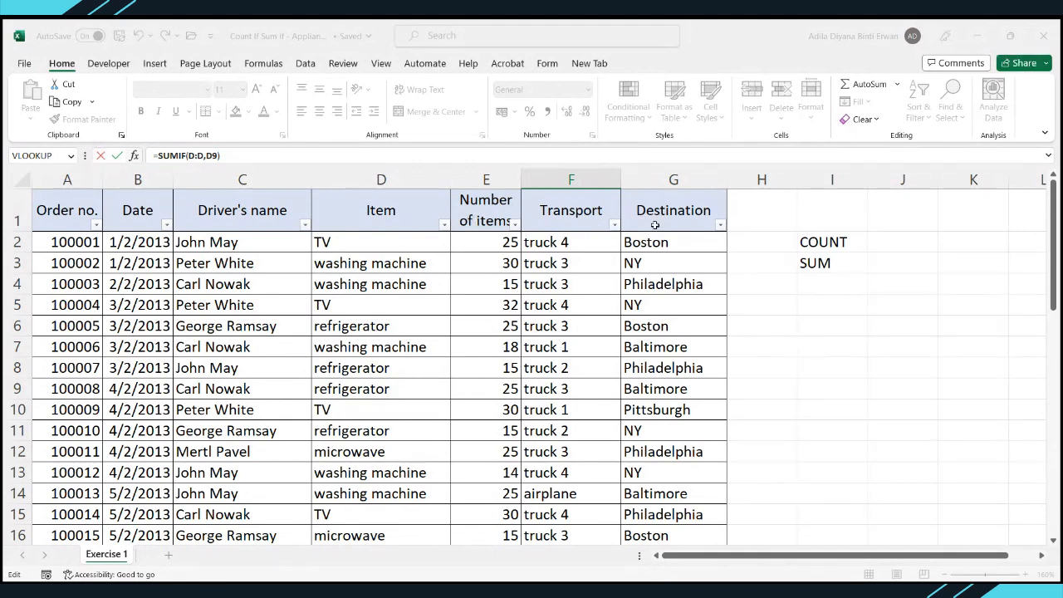
text(,)
click(488, 180)
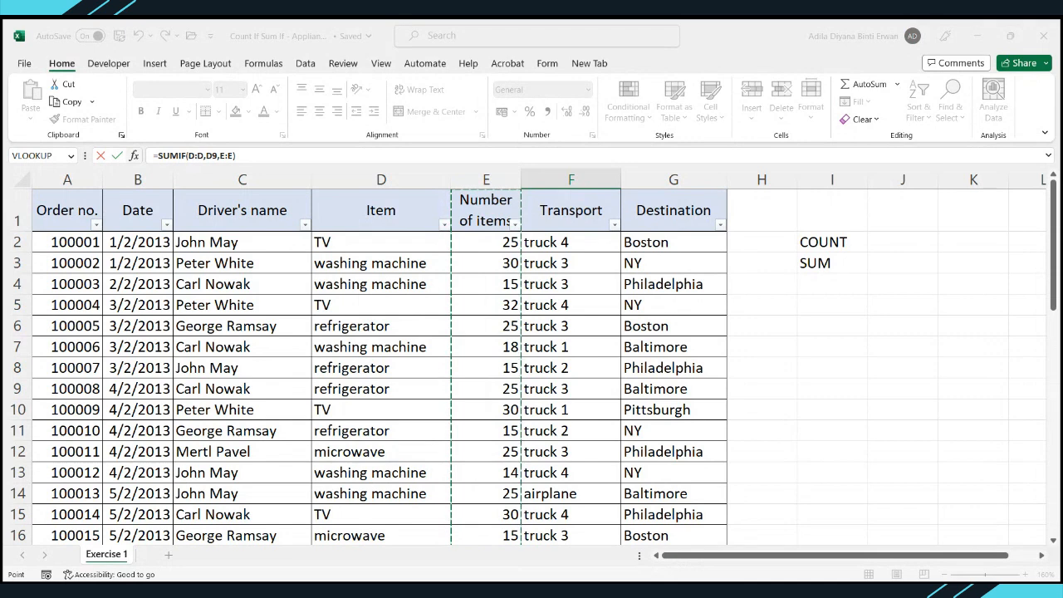
key(Return)
scroll(914, 458, down, 4)
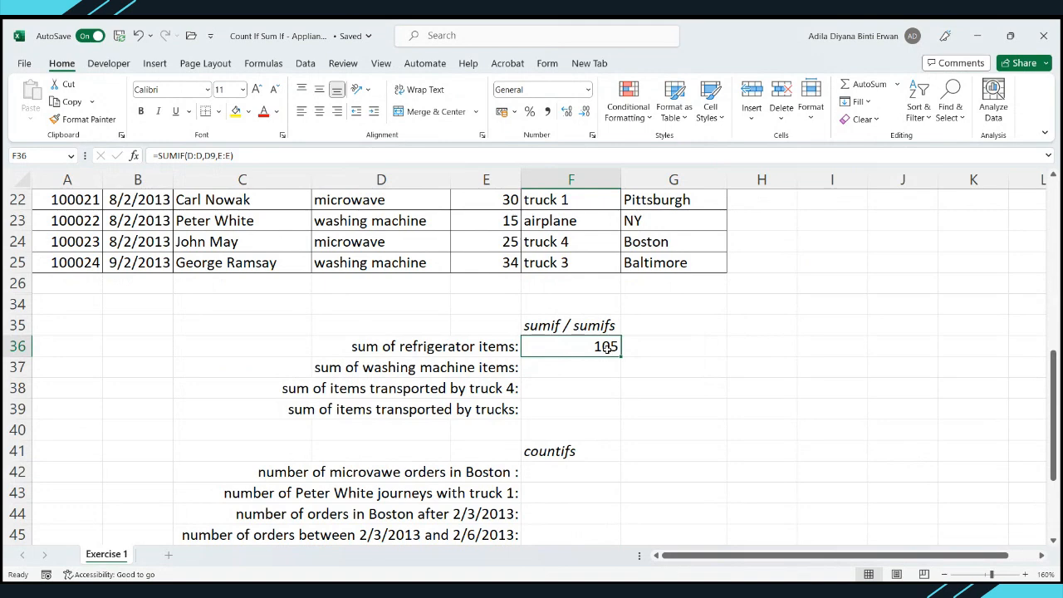
Filter the Item column to show only the refrigerator orders.
scroll(608, 349, up, 7)
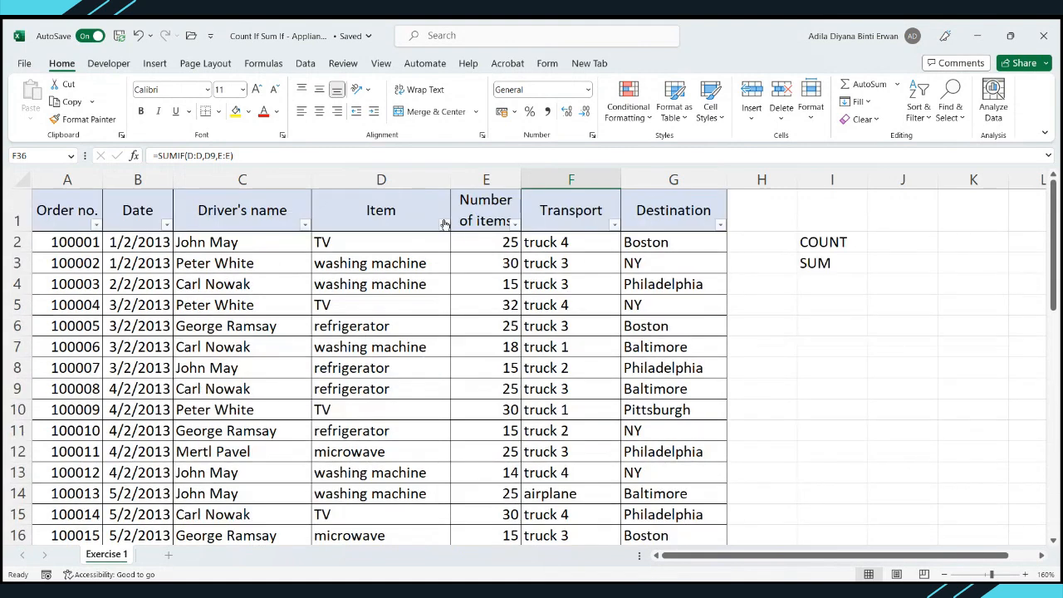
click(442, 221)
click(305, 387)
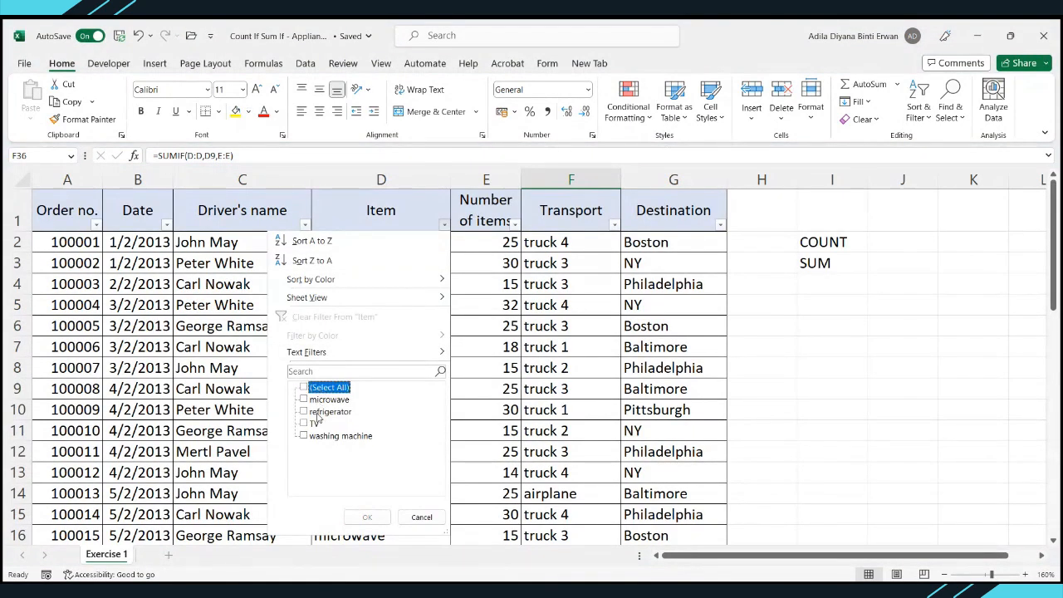
click(319, 412)
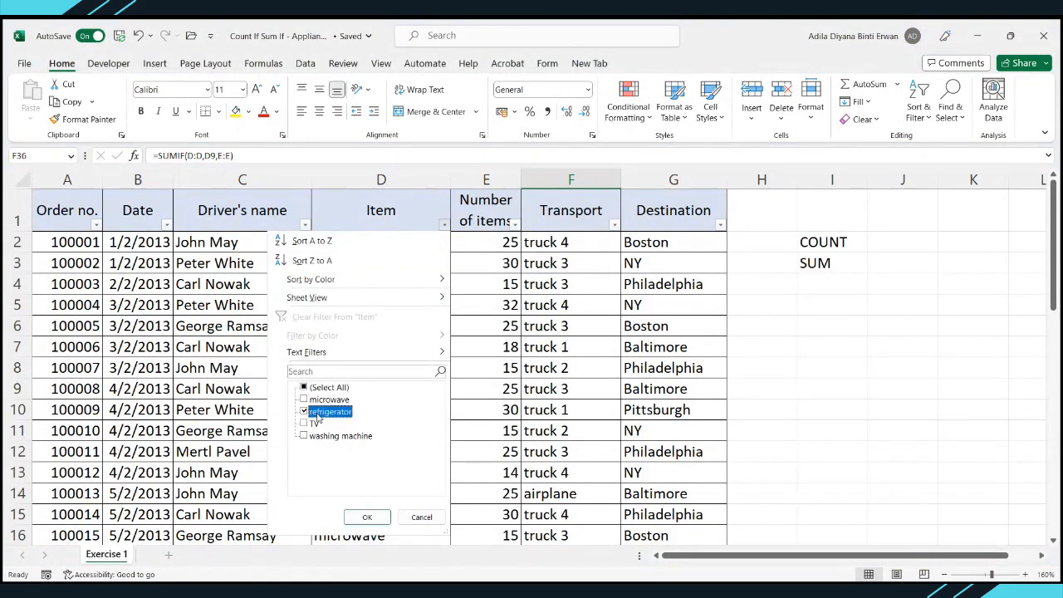
click(367, 517)
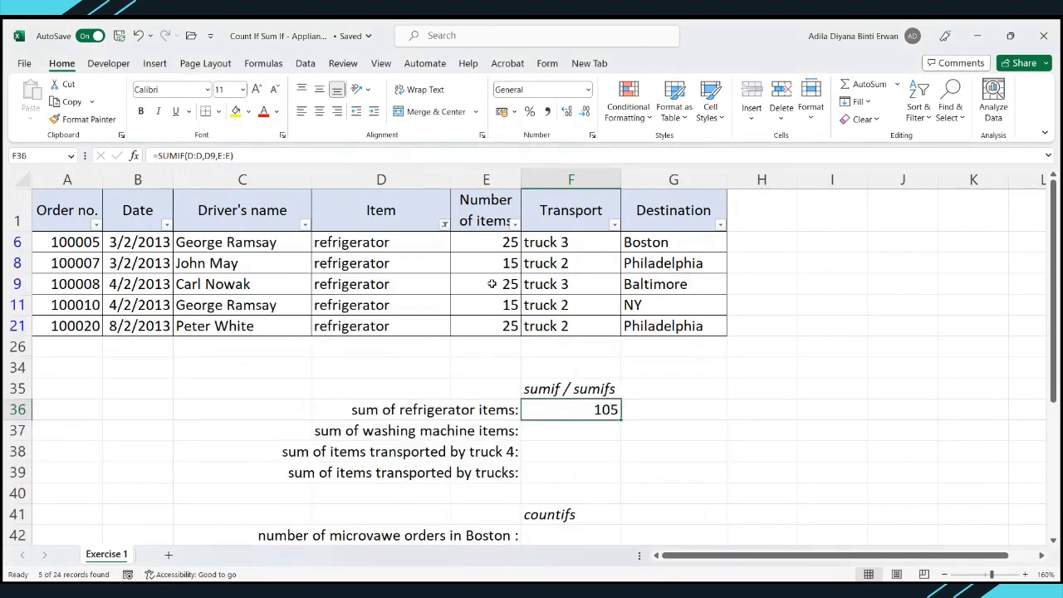
Check the sum of the filtered Number of items cells, and clear the filter from the Item column.
drag(506, 242, 498, 324)
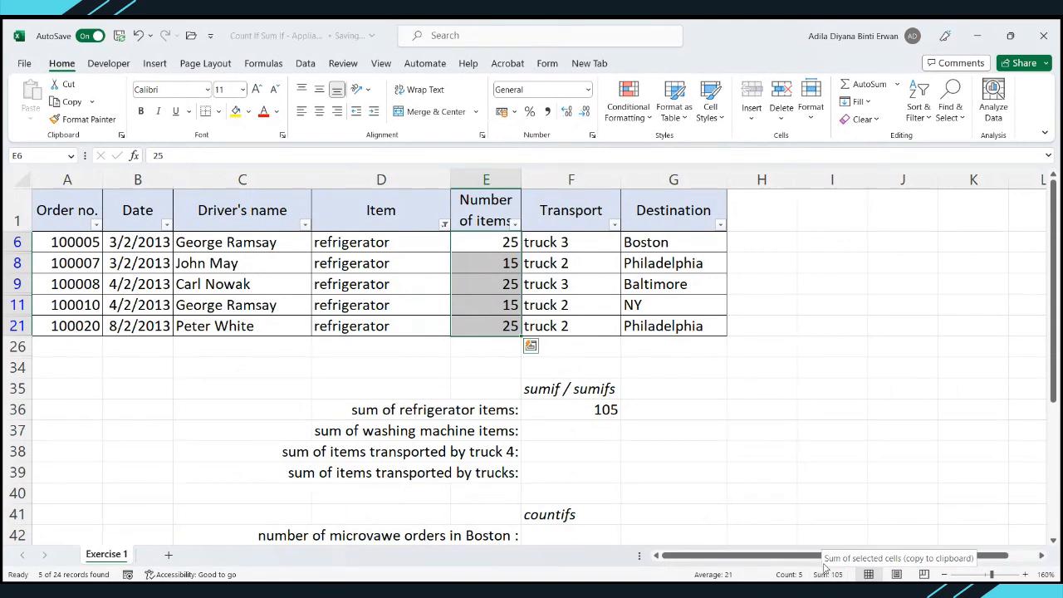
click(444, 224)
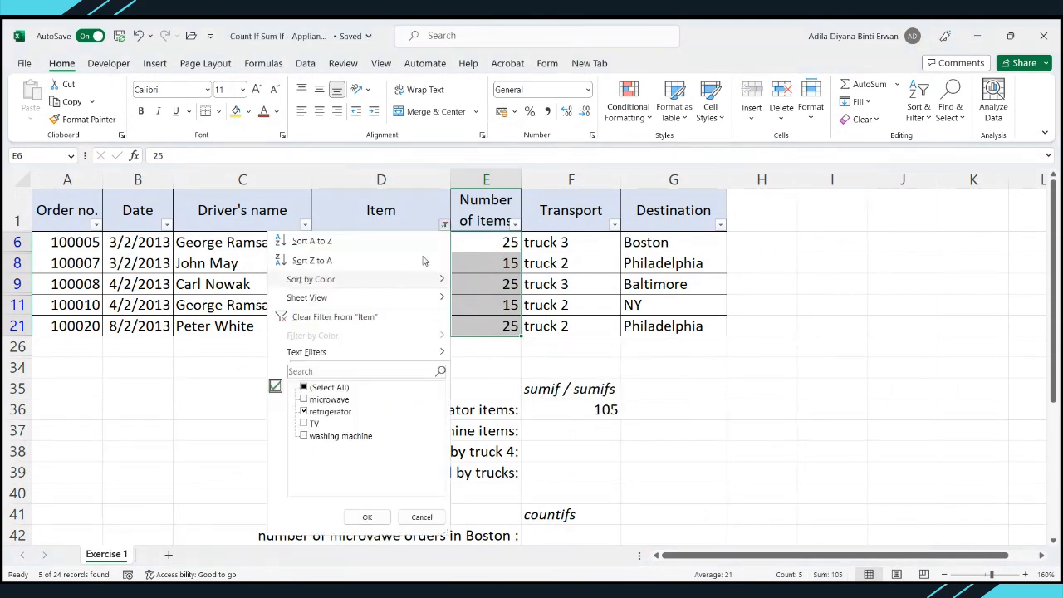
click(408, 313)
Start a SUMIF formula in F37 for washing machine items, with the whole Item column D:D as its range.
scroll(417, 305, down, 7)
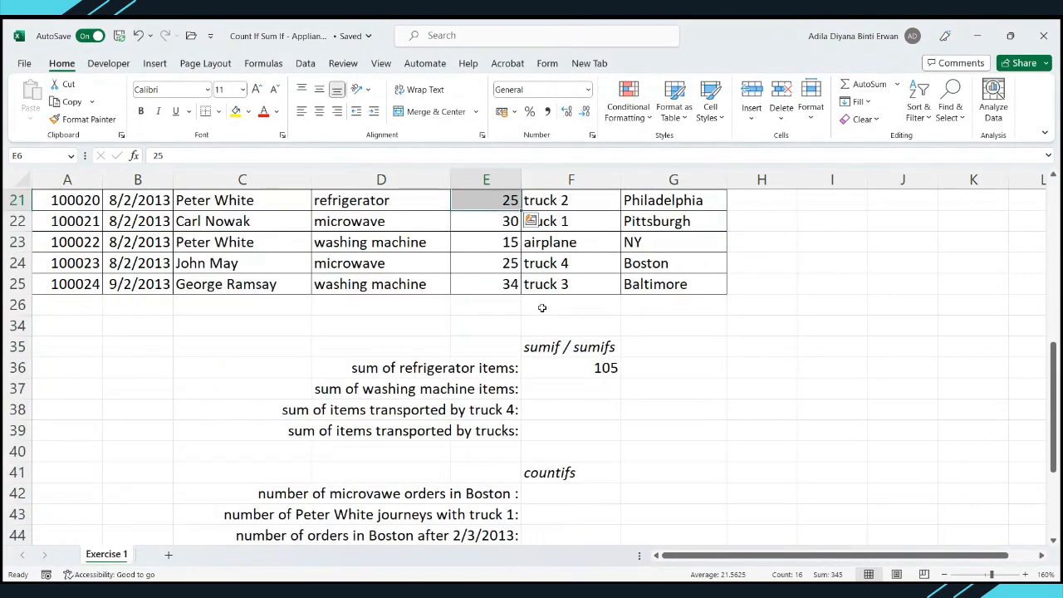
click(569, 391)
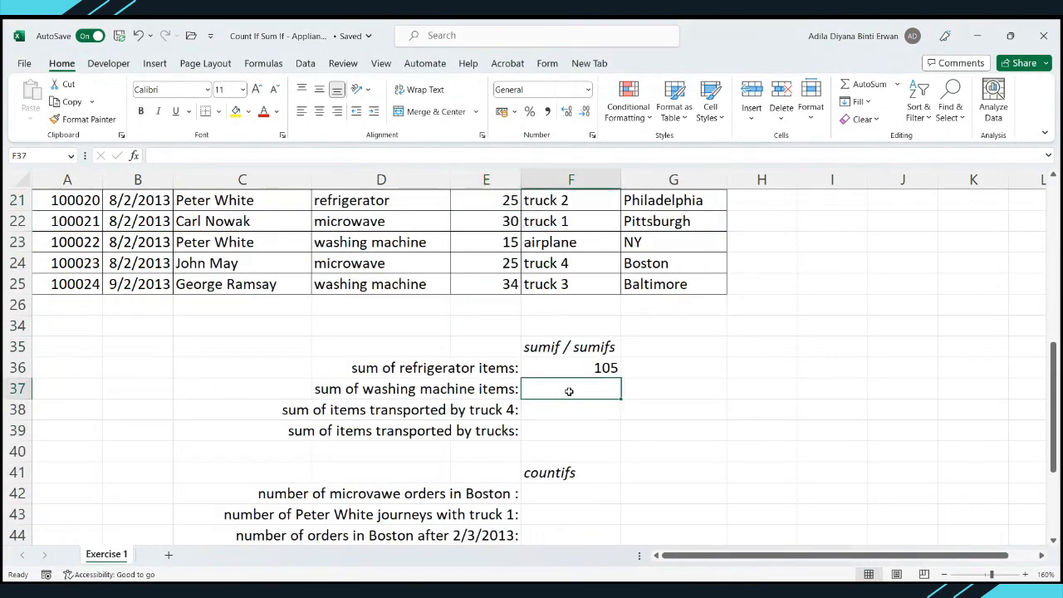
text(=SUM)
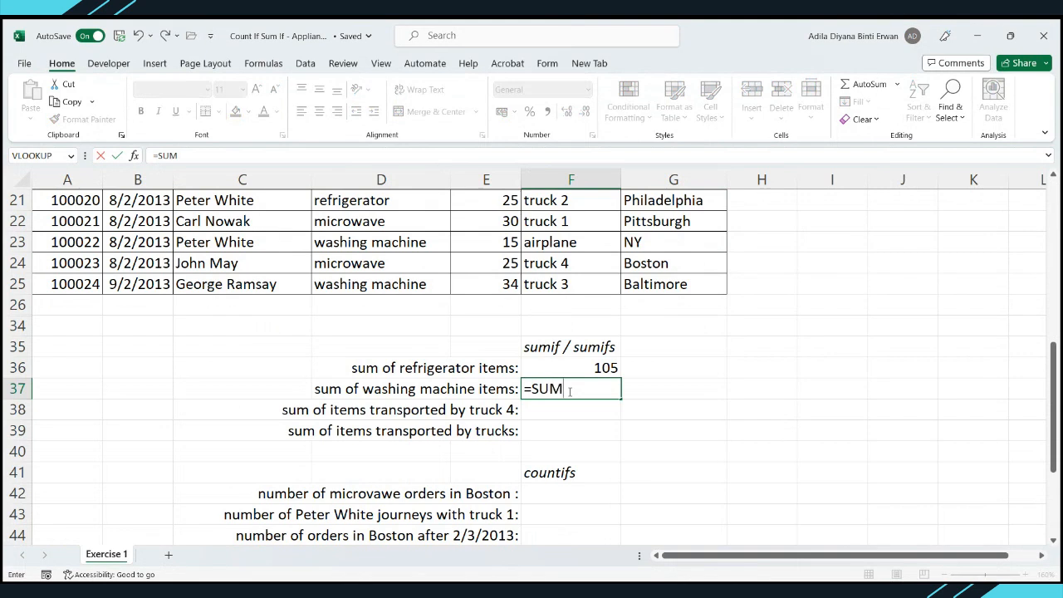
text(IF()
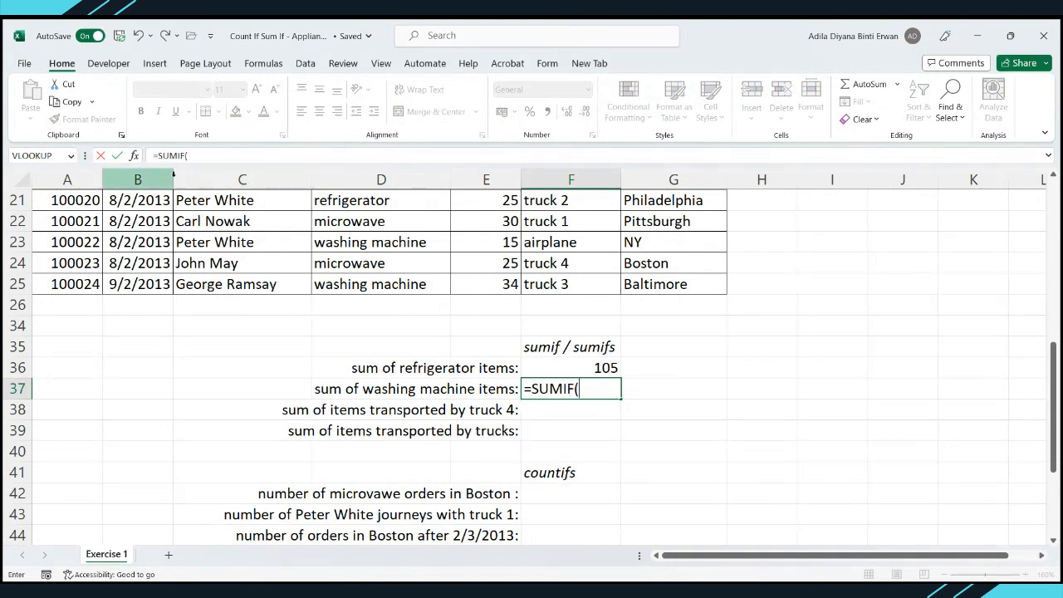
click(134, 156)
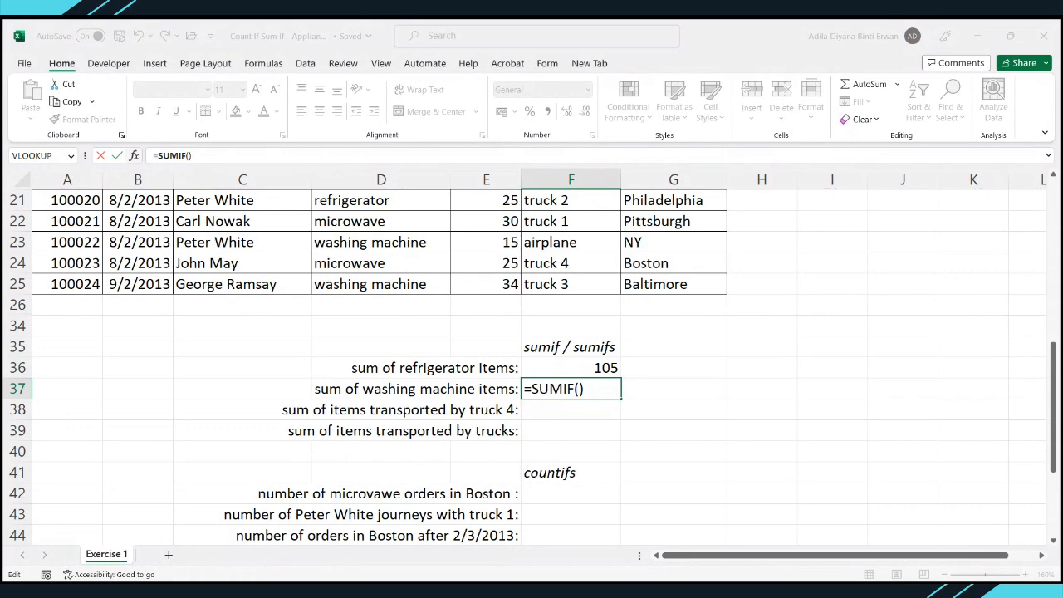
scroll(448, 233, up, 7)
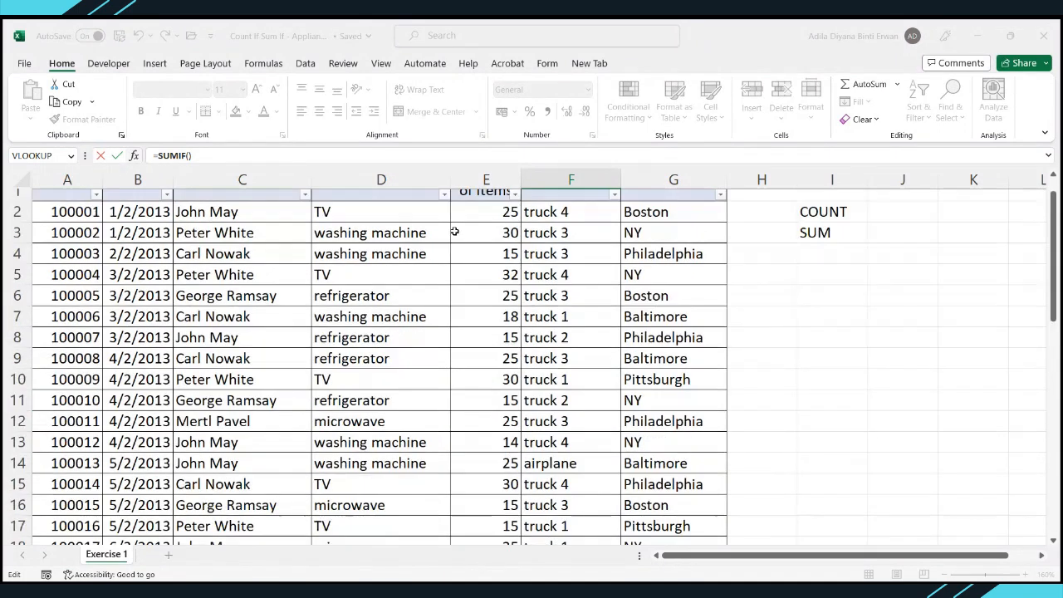
click(417, 178)
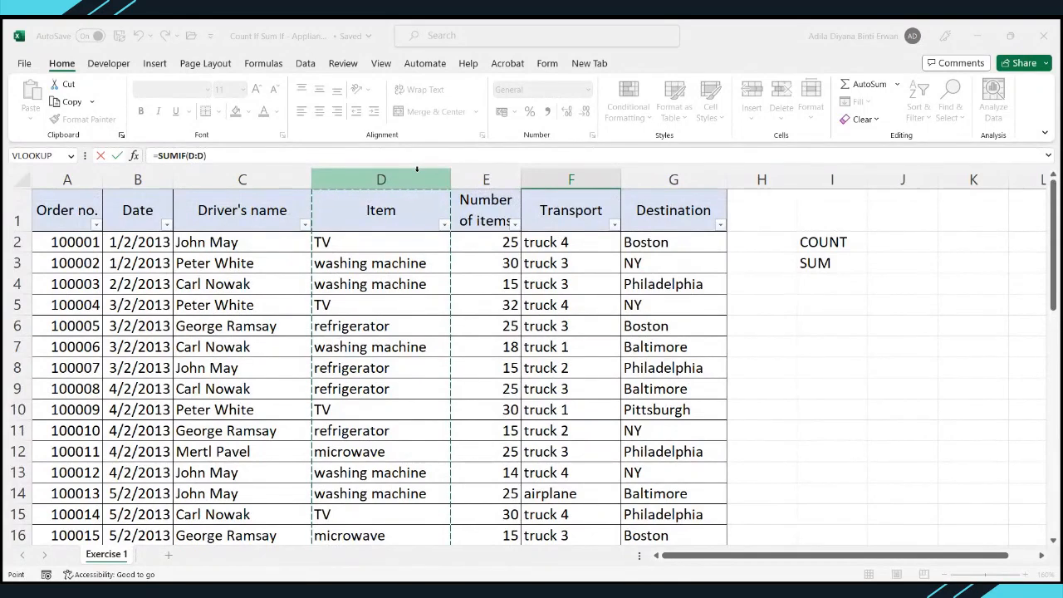
key(Tab)
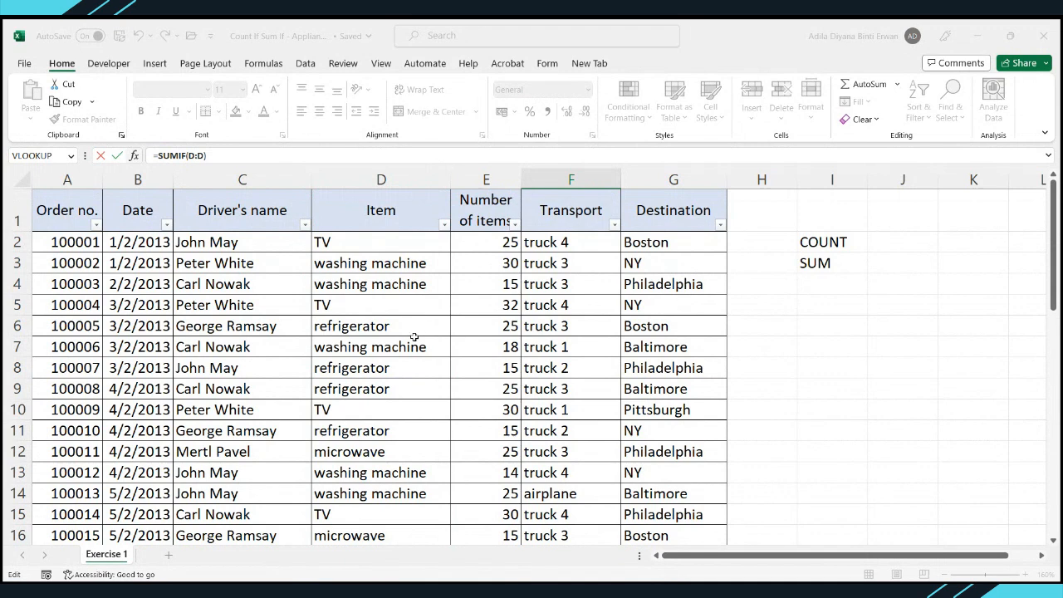
Complete F37's SUMIF formula with the washing machine cell D3 as criterion and the Number of items column E:E as sum range.
text(,)
click(406, 263)
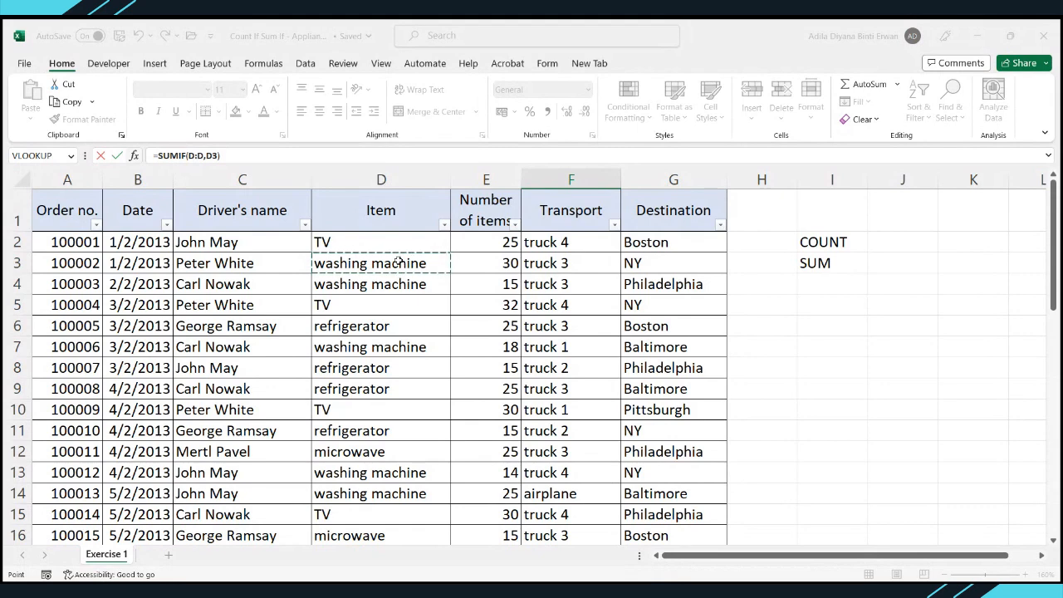
key(F2)
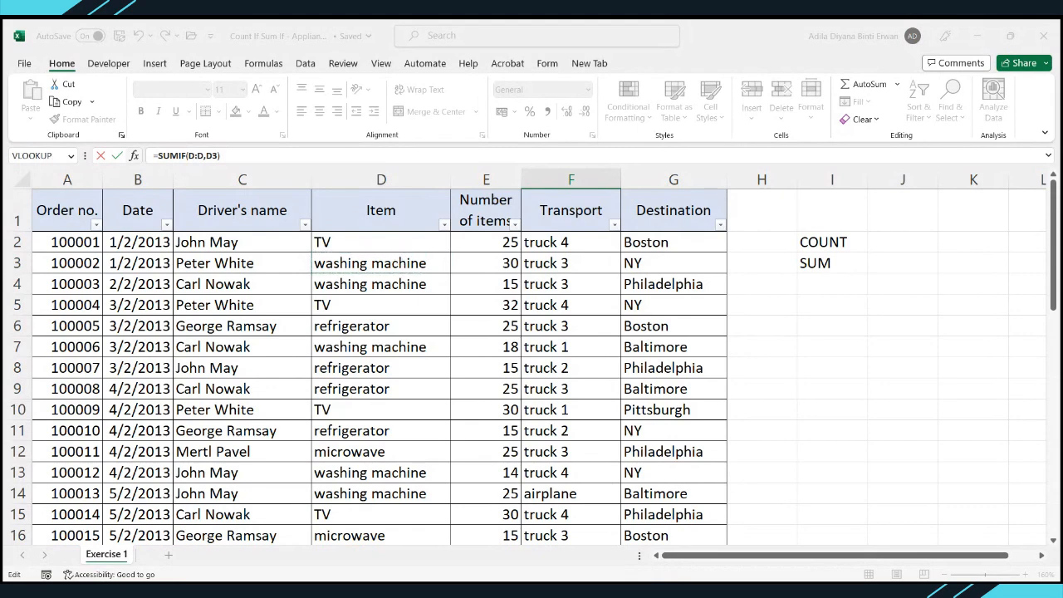
text(,)
click(506, 180)
key(ctrl+Return)
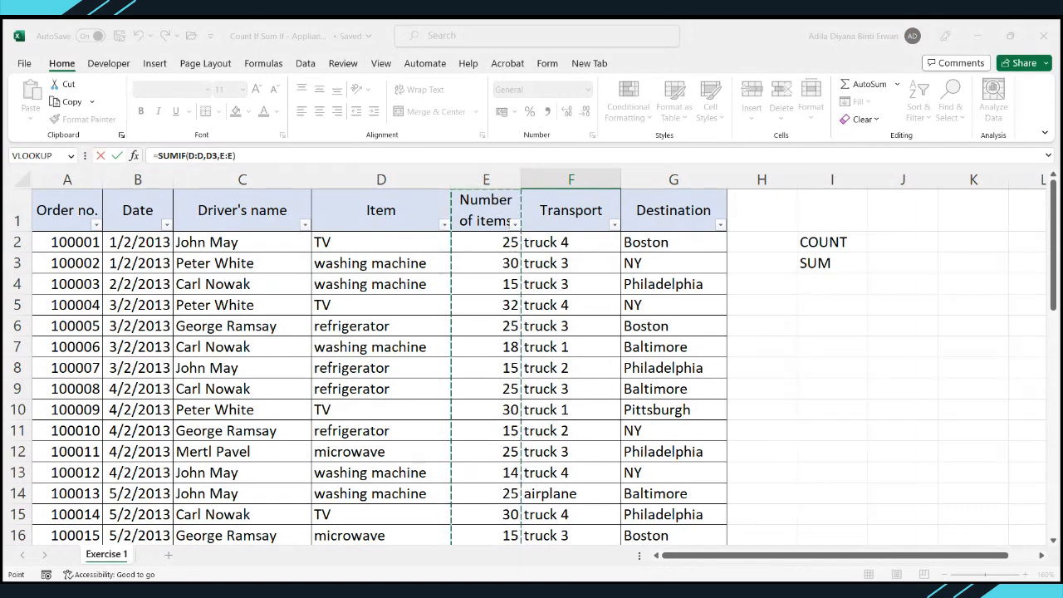
scroll(956, 484, down, 7)
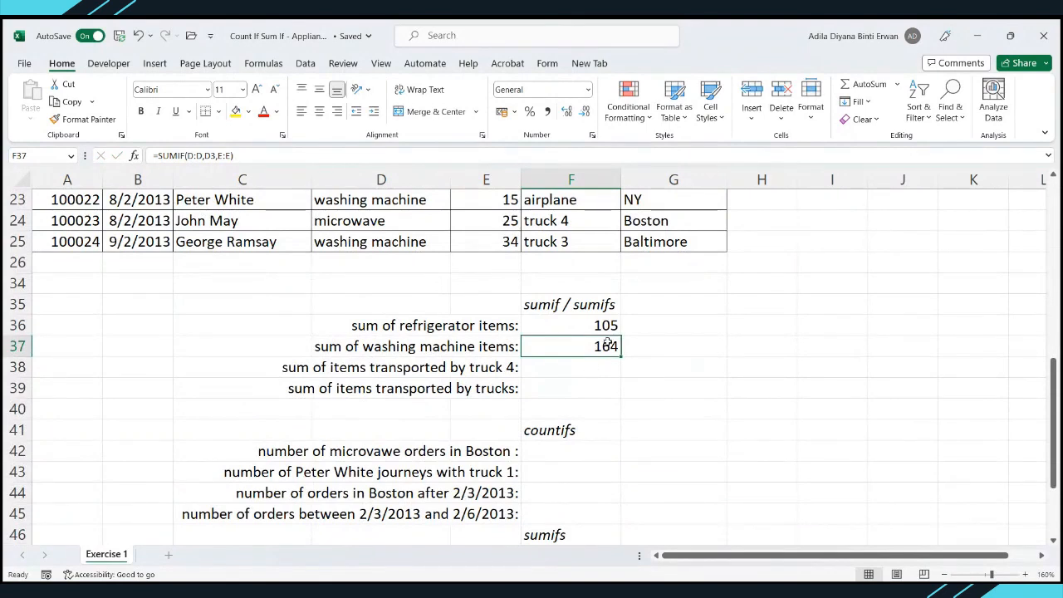
click(645, 346)
click(600, 341)
Start a SUMIF formula in F38 for items transported by truck 4, with the whole Transport column F:F as its range.
click(23, 366)
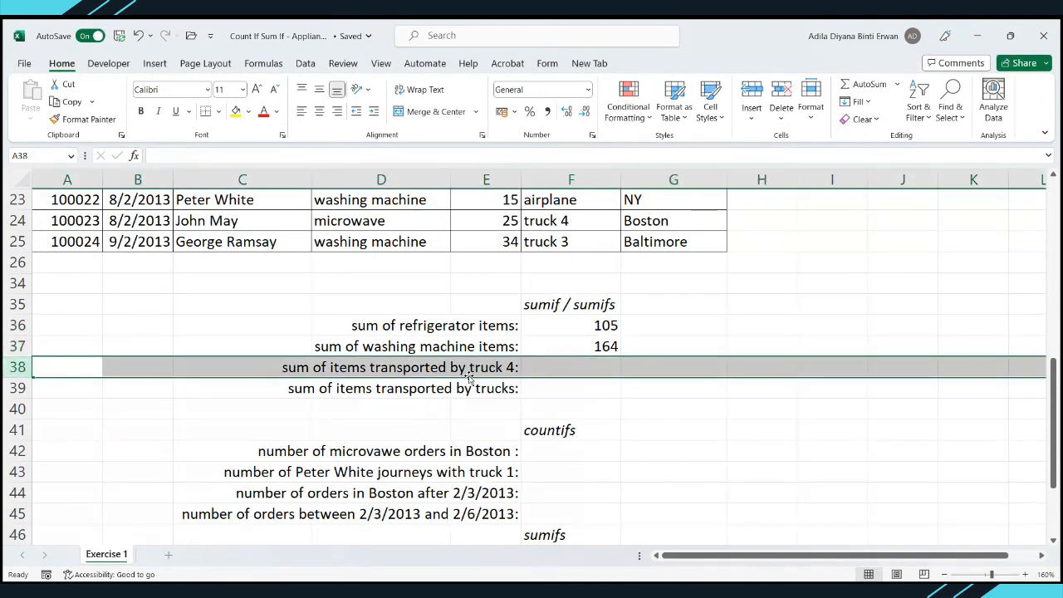
click(585, 366)
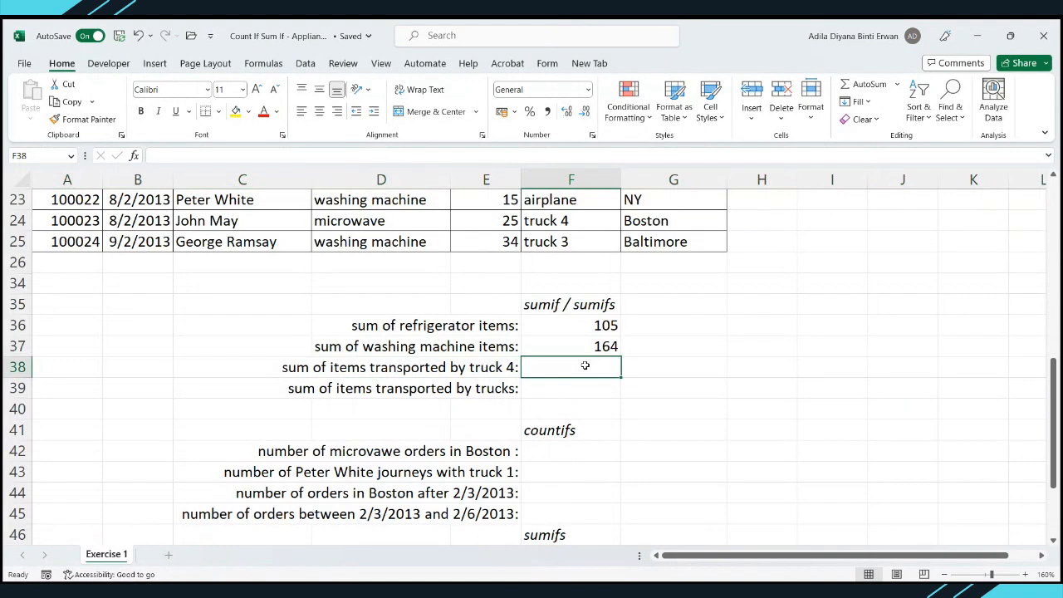
text(=SU)
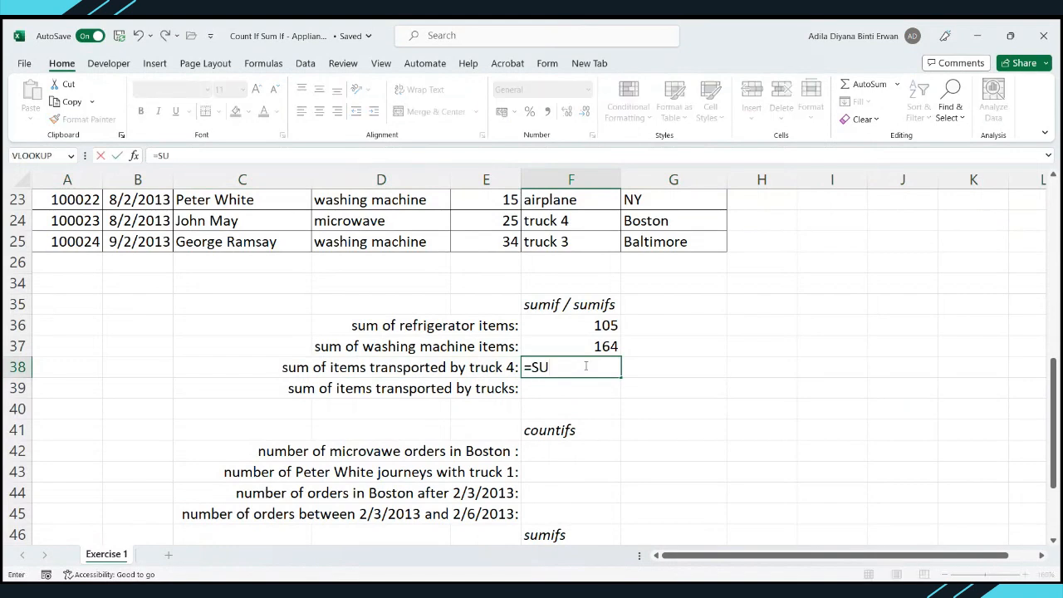
text(MIF())
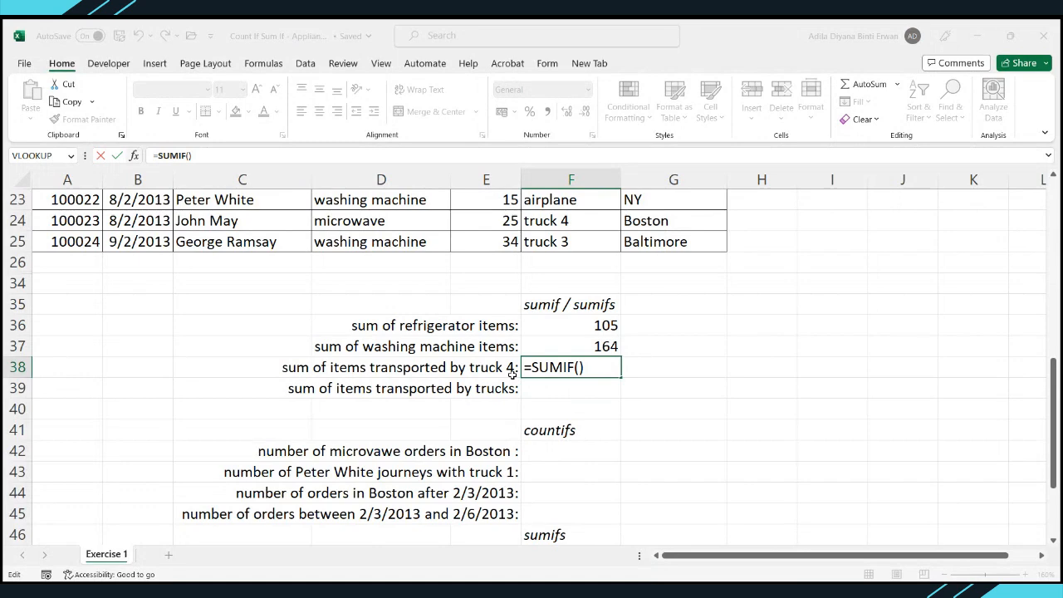
scroll(513, 374, up, 4)
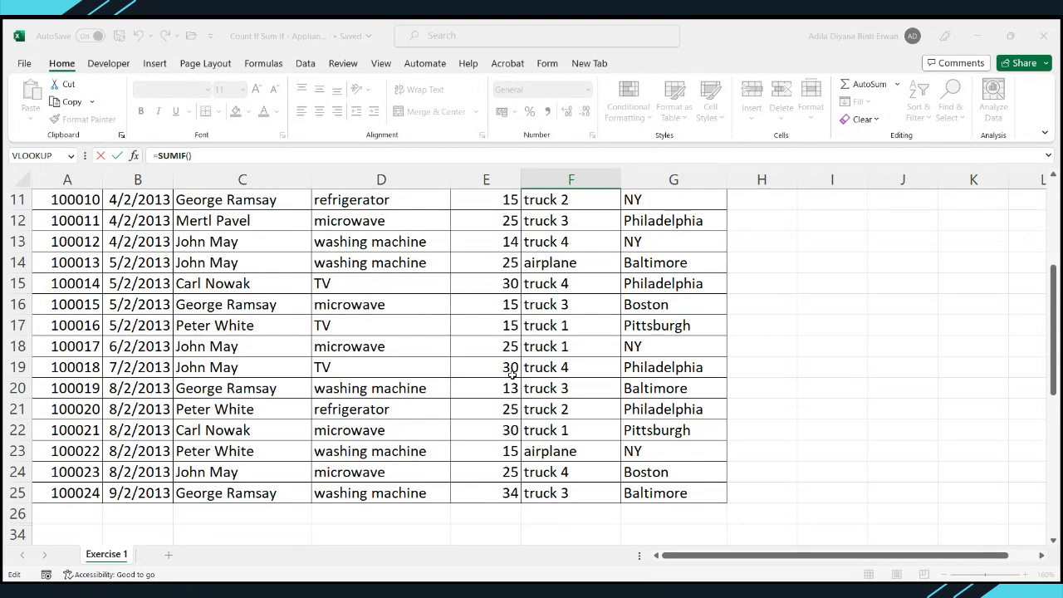
scroll(513, 374, up, 4)
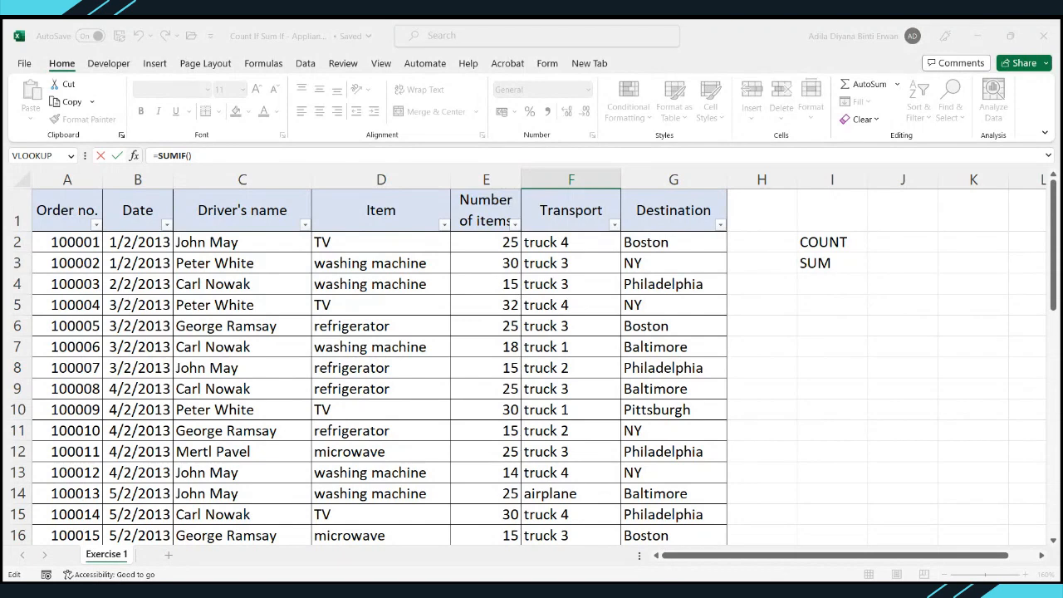
click(572, 179)
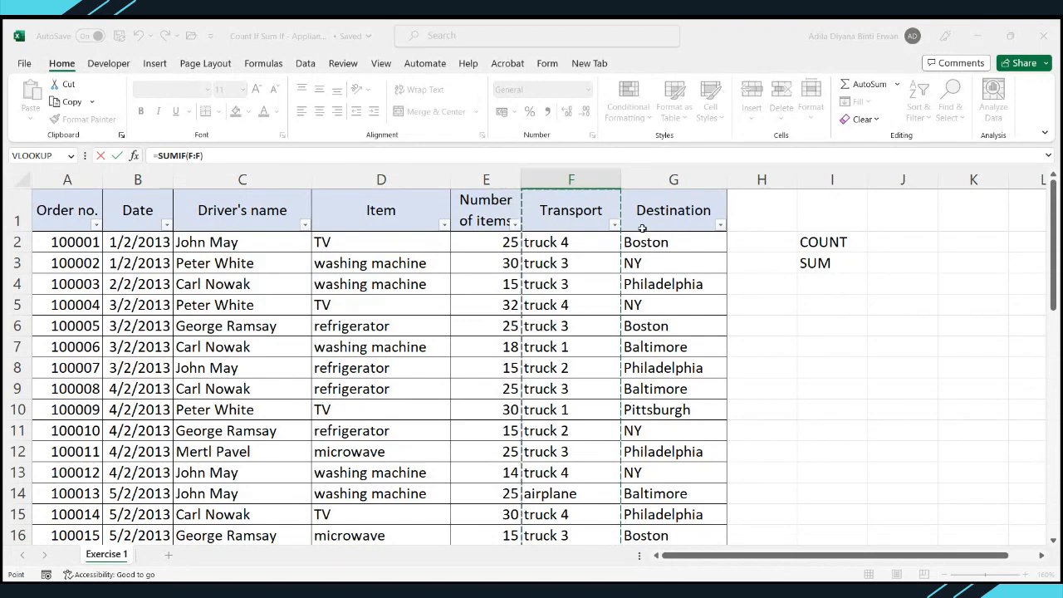
click(697, 274)
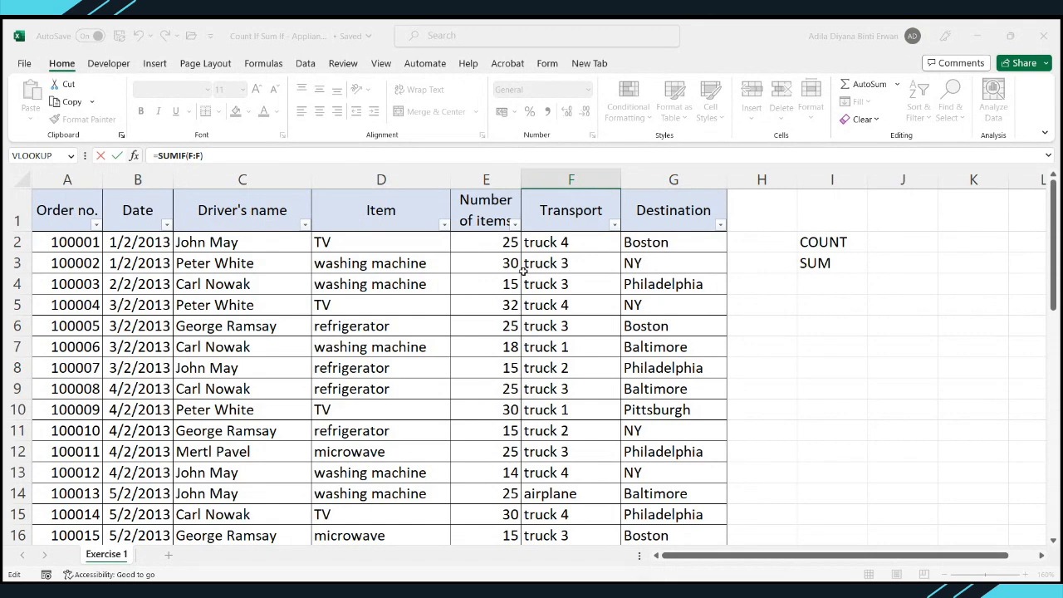
Complete F38's SUMIF formula with the truck 4 cell F2 as criterion and the Number of items column E:E as sum range.
click(562, 242)
key(Tab)
click(486, 179)
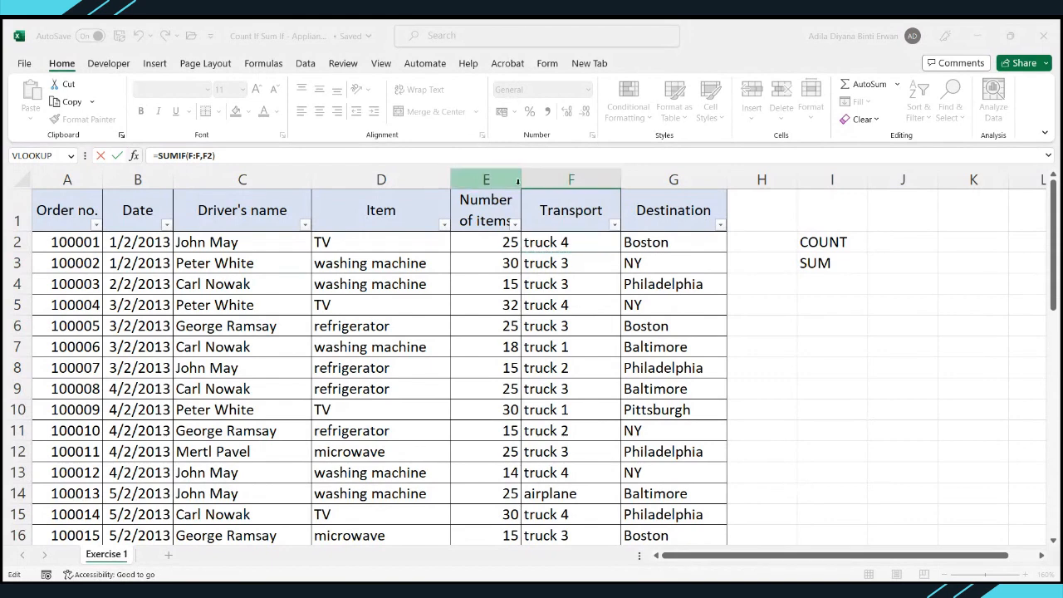
key(Return)
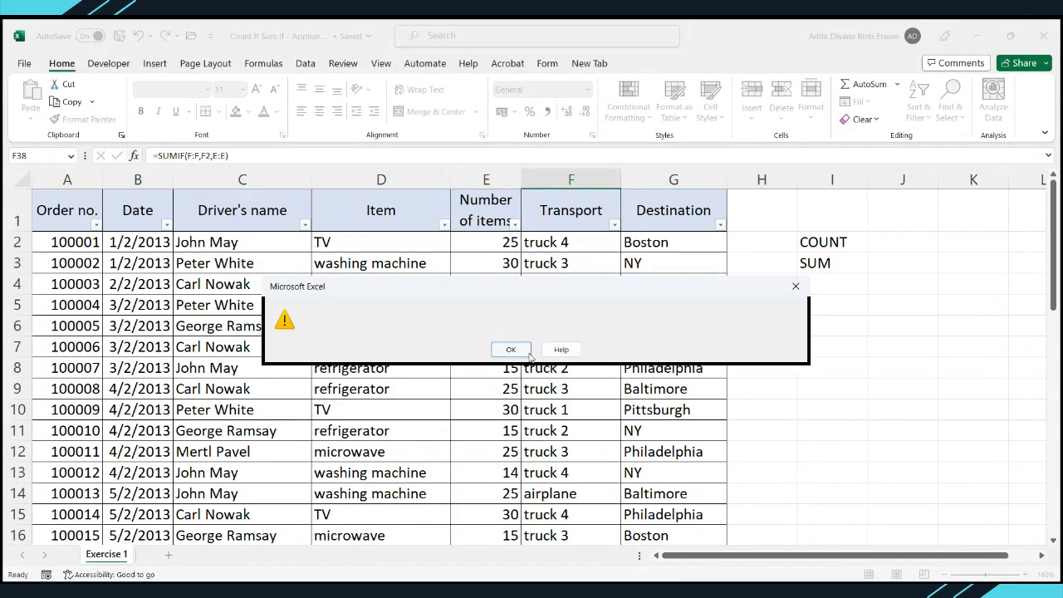
click(511, 349)
scroll(647, 395, down, 2)
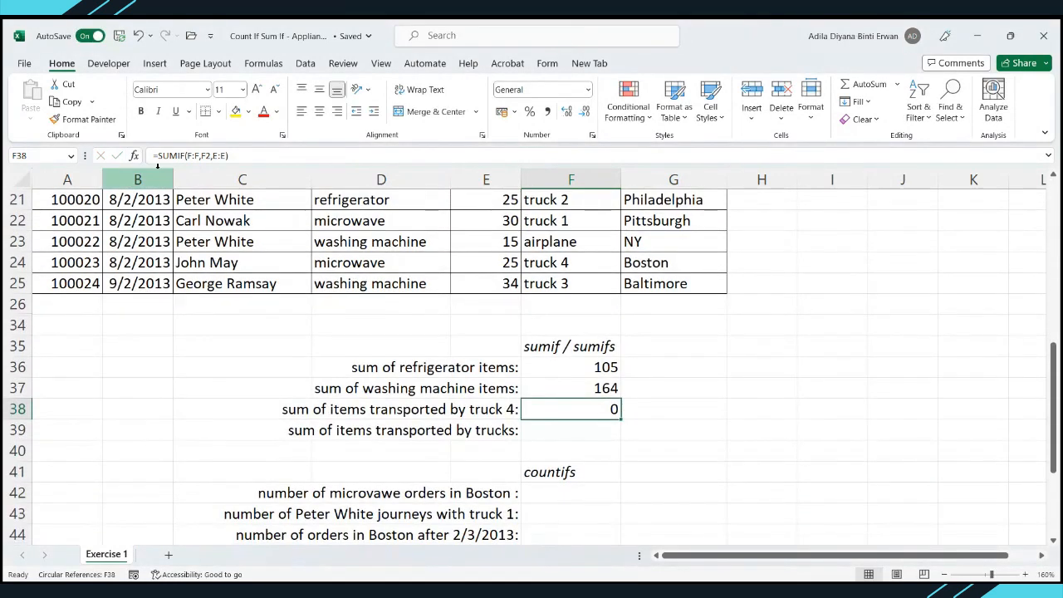
Reselect the whole Transport column F:F as the range in F38's SUMIF formula.
key(F2)
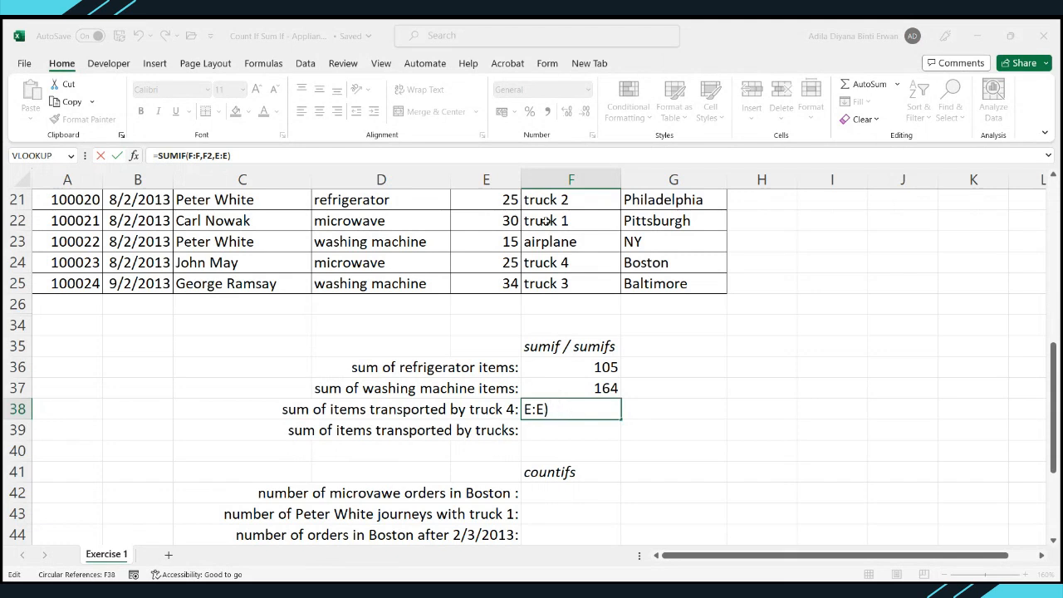
click(554, 183)
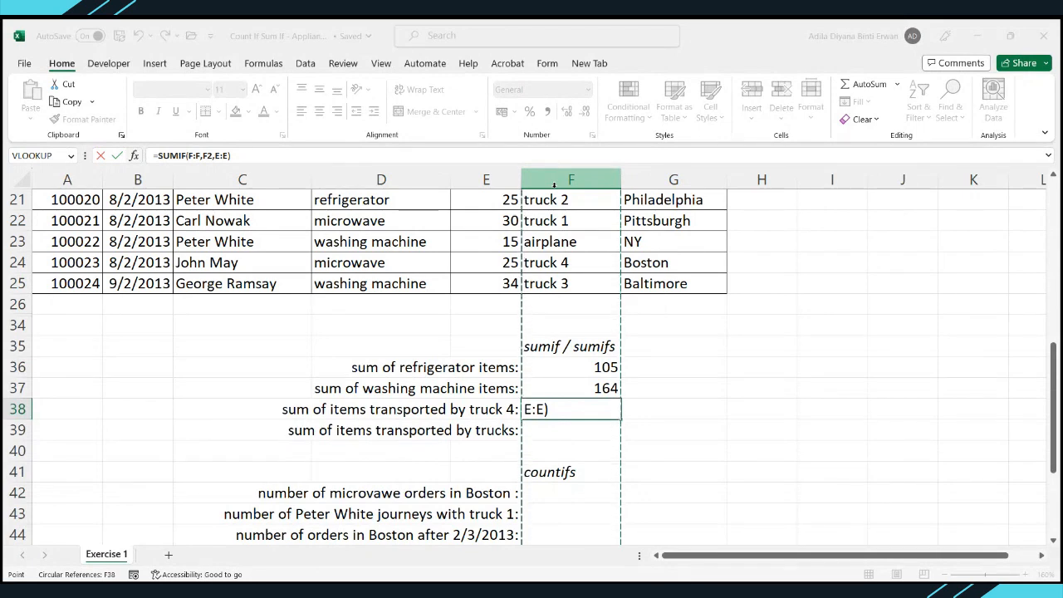
key(ctrl+Return)
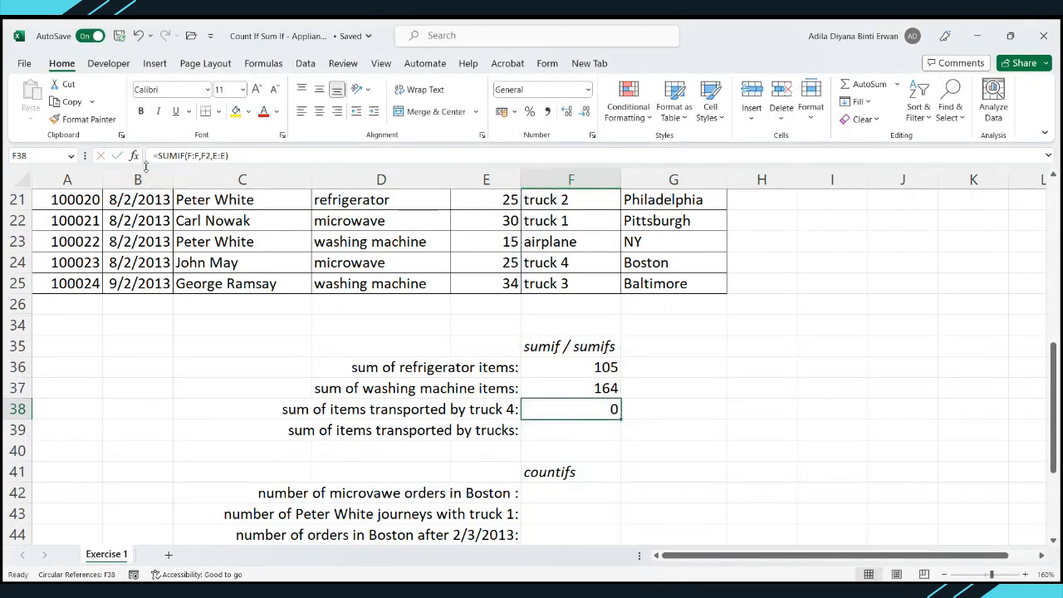
Replace the range in F38's SUMIF formula with only the Transport data cells F2:F25.
key(F2)
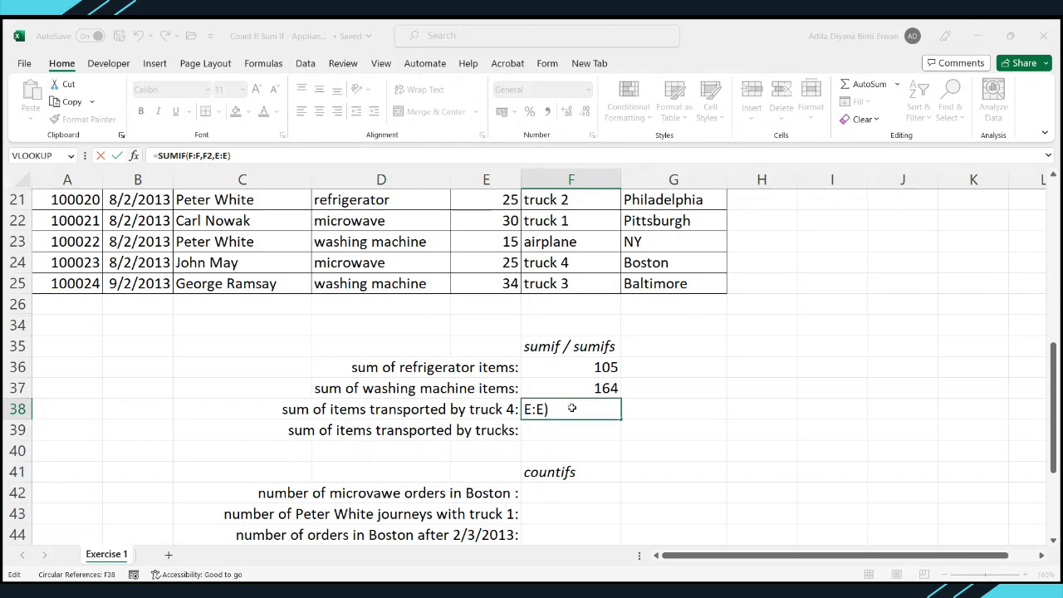
key(BackSpace)
key(BackSpace)
key(BackSpace)
scroll(618, 320, up, 7)
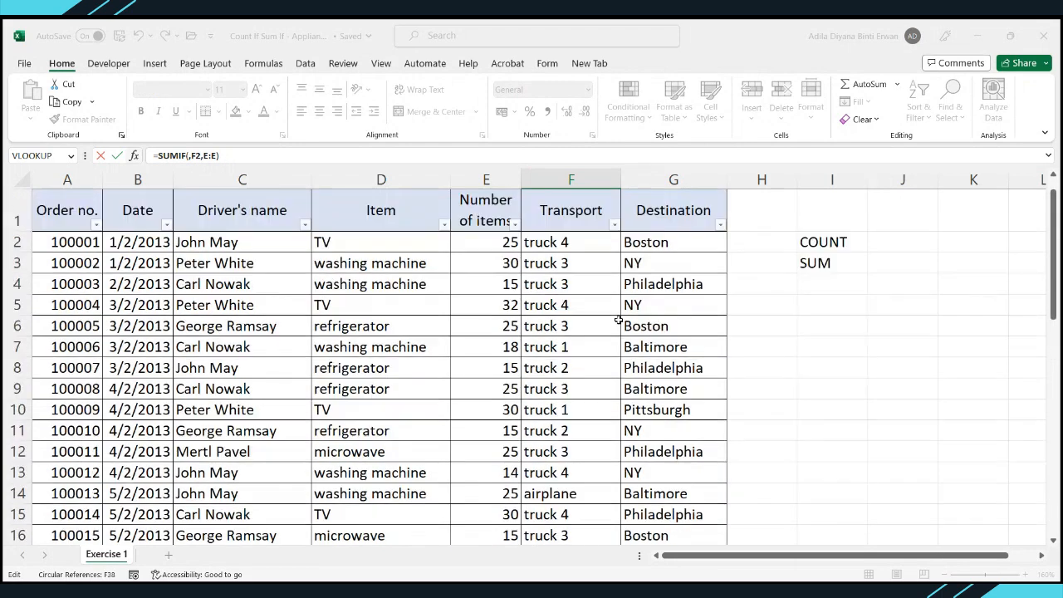
click(575, 244)
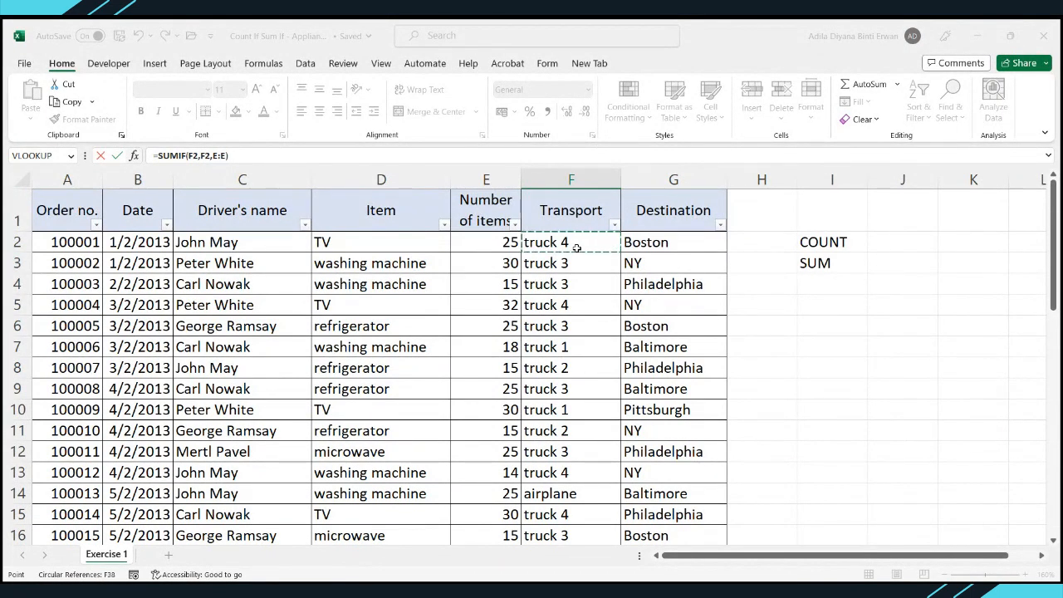
key(ctrl+shift+Down)
scroll(577, 249, down, 3)
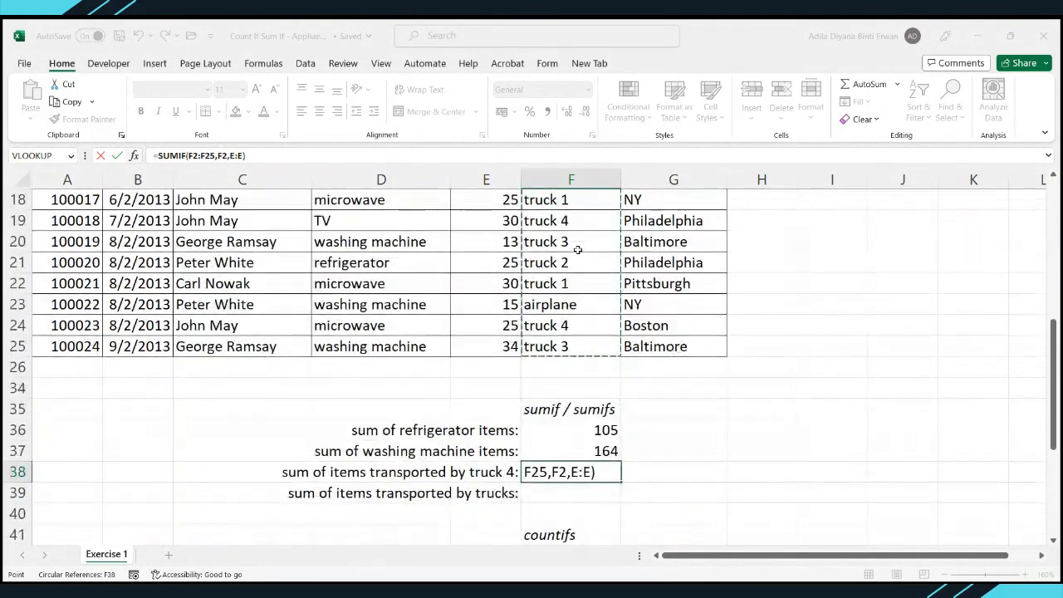
scroll(577, 249, down, 1)
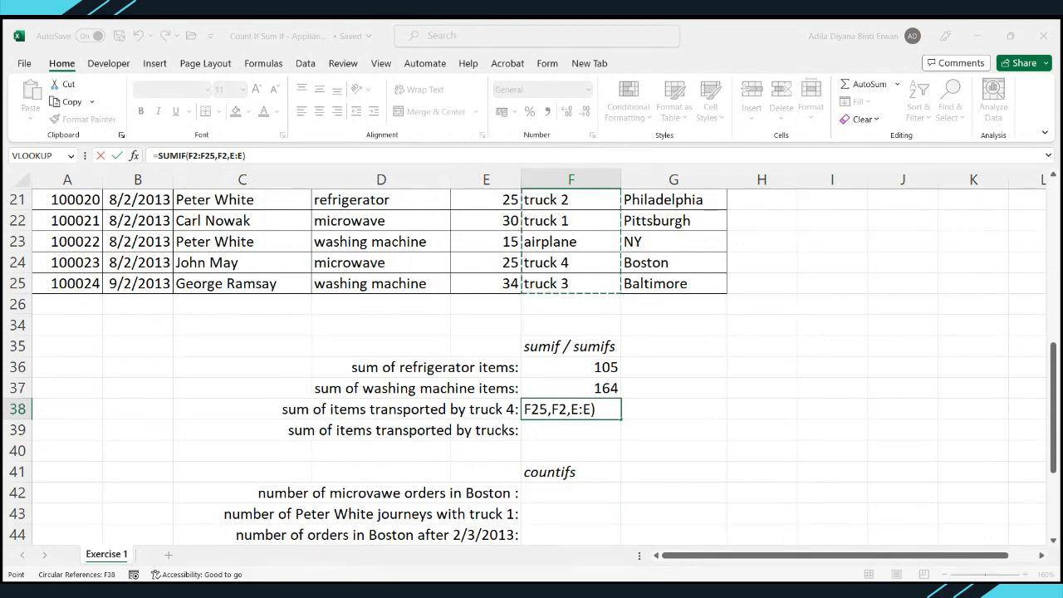
scroll(593, 299, up, 7)
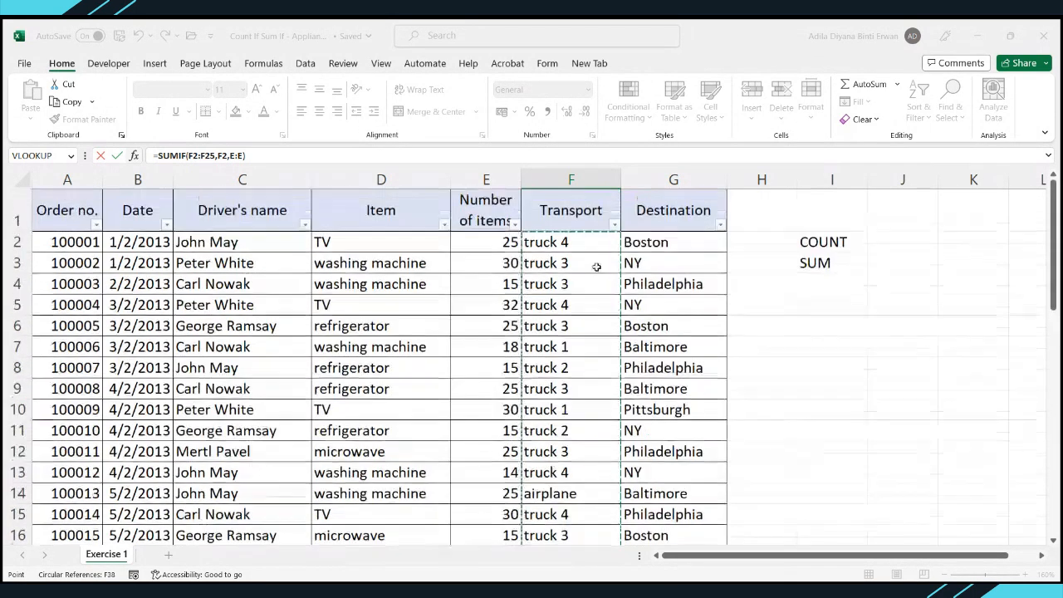
scroll(594, 316, down, 6)
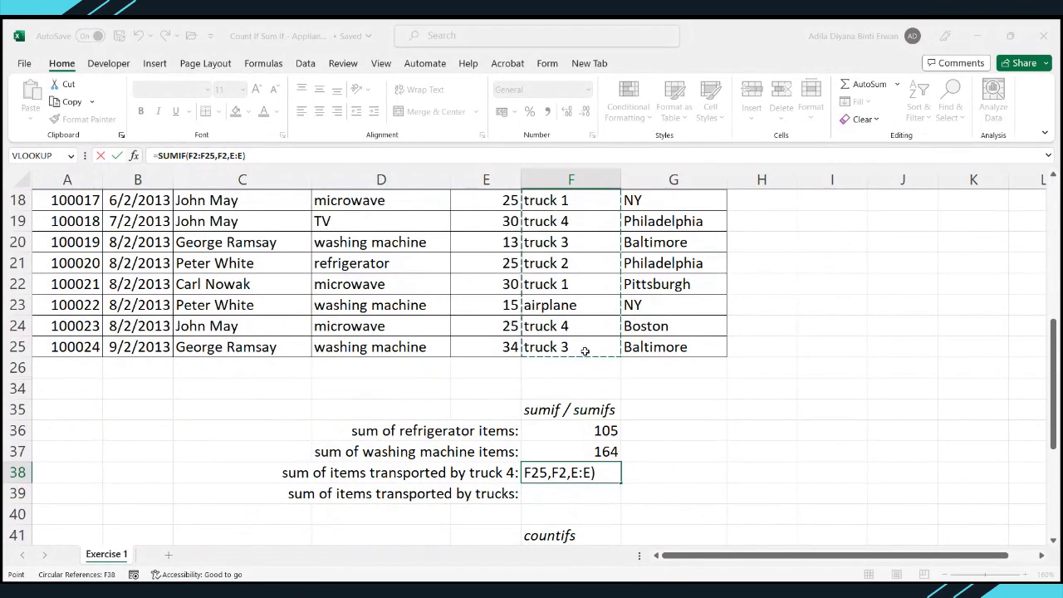
scroll(531, 366, up, 1)
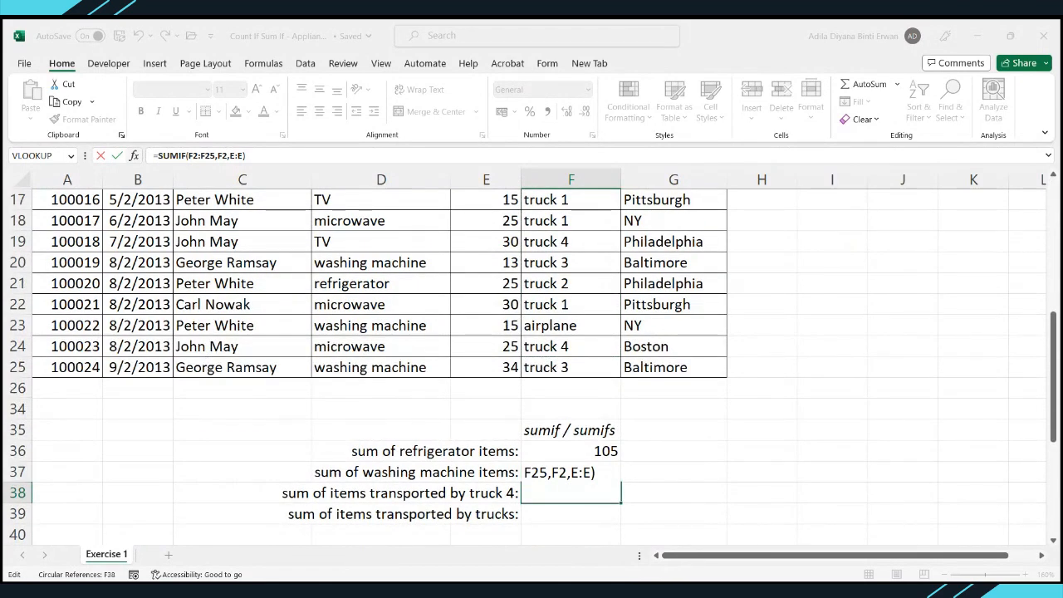
Replace the sum range in F38's SUMIF formula with the Number of items cells E2:E25.
key(BackSpace)
key(BackSpace)
key(BackSpace)
key(BackSpace)
text(,)
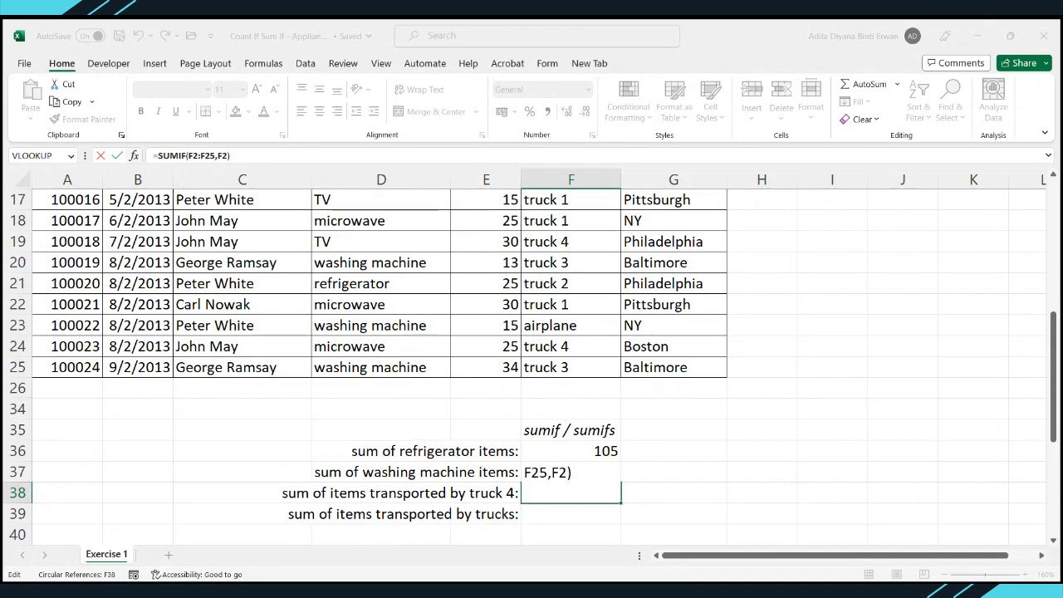
scroll(532, 358, up, 6)
drag(499, 241, 494, 513)
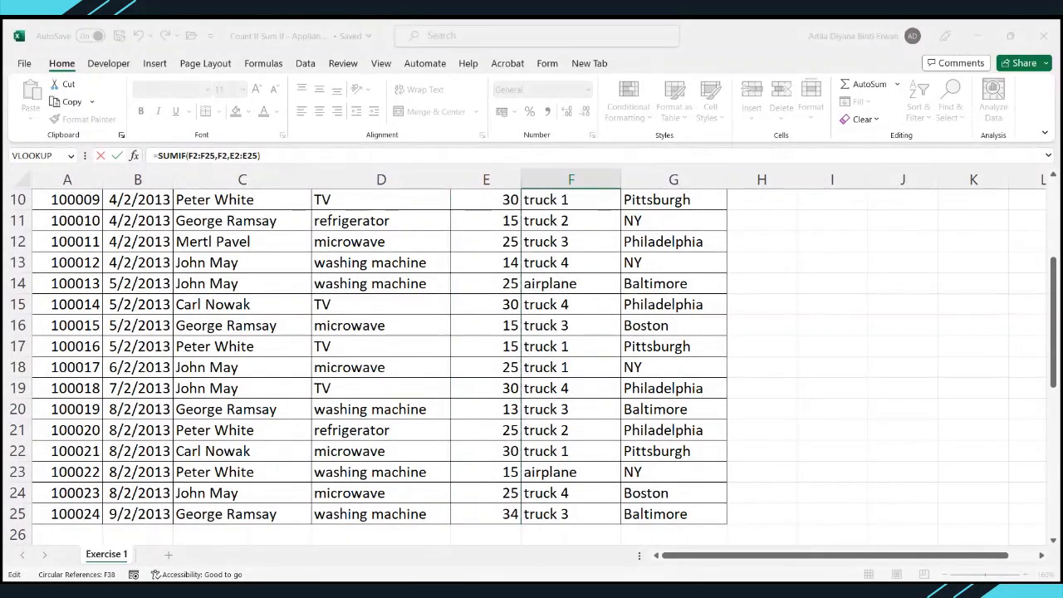
key(ctrl+Return)
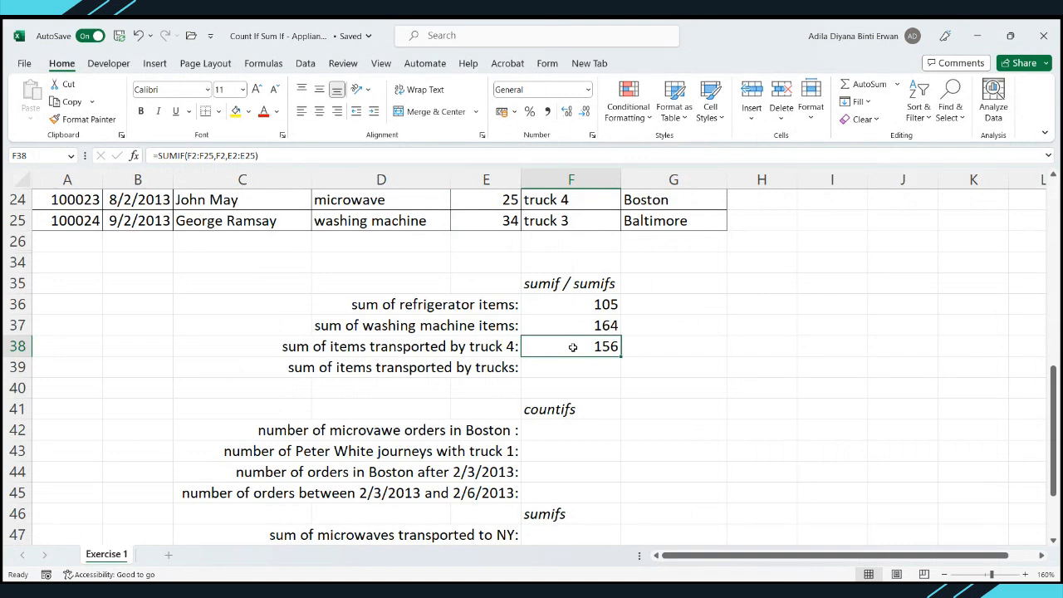
Review F38's formula against the order table, checking the first and last Transport data cells, F2 and F25.
double_click(573, 347)
key(Escape)
scroll(588, 353, up, 8)
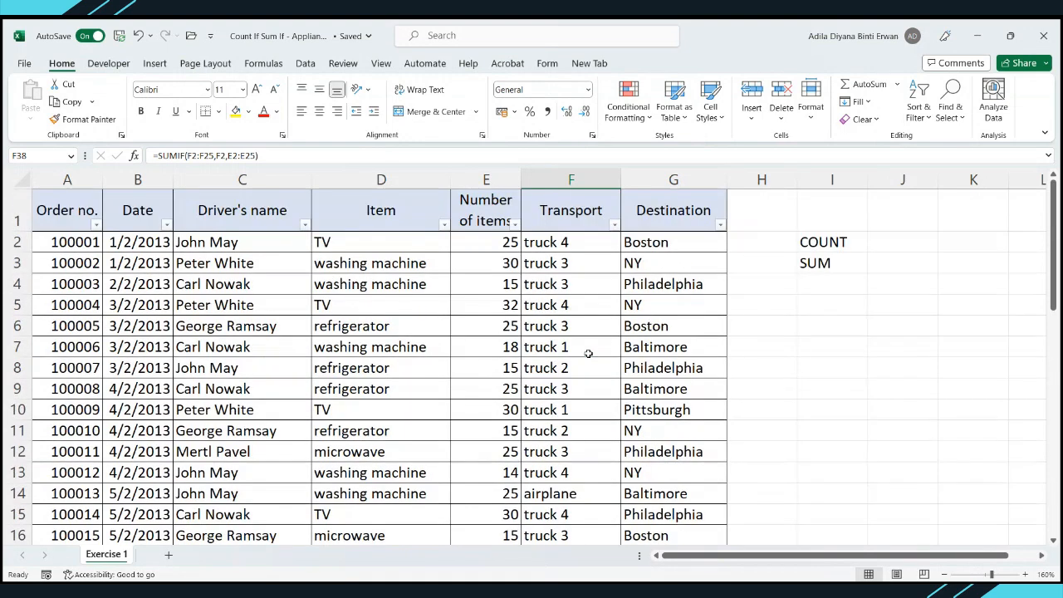
scroll(588, 353, down, 7)
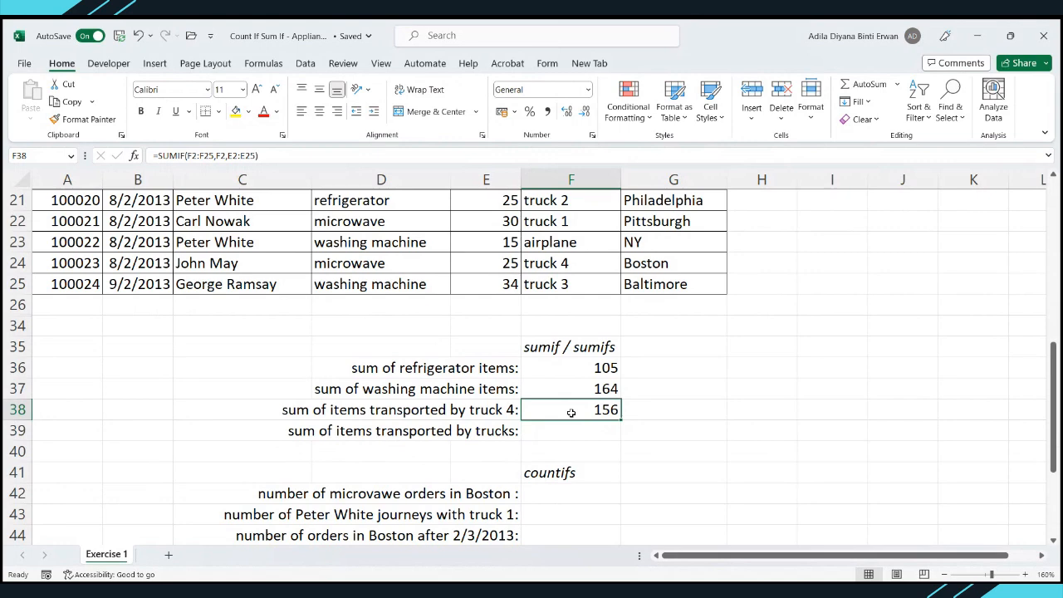
scroll(572, 413, up, 7)
click(568, 242)
scroll(568, 242, down, 6)
click(563, 347)
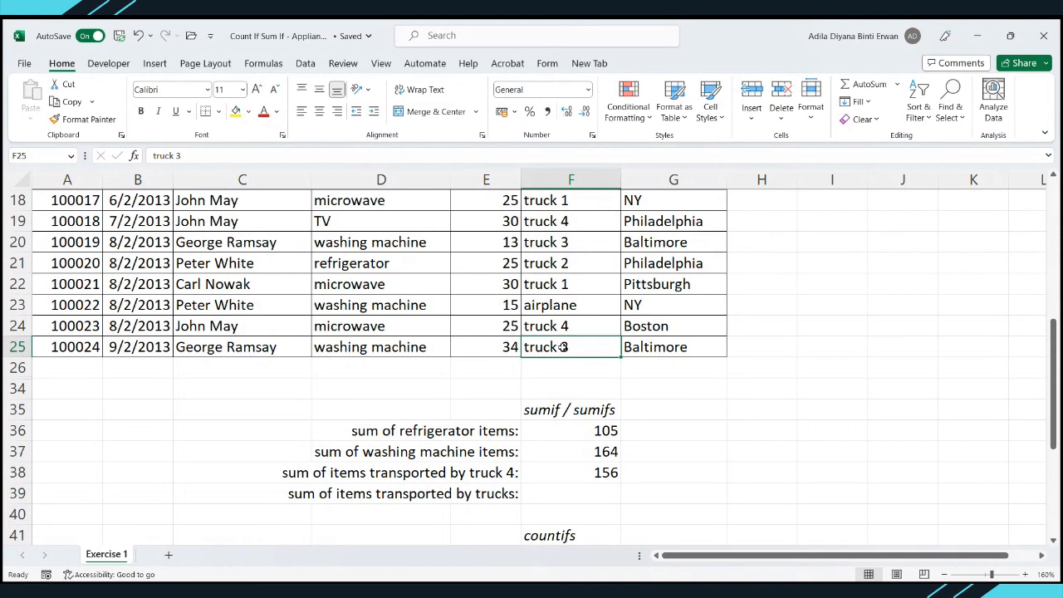
Start a SUMIF formula in F39 for items transported by trucks, with the Transport cells F2:F25 as its range.
click(571, 495)
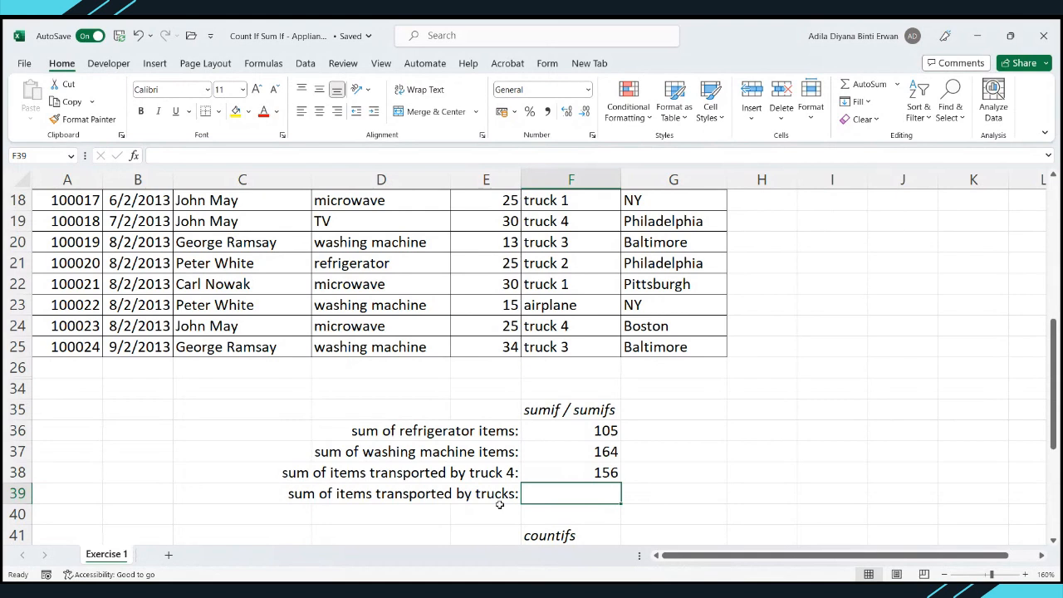
text(=SUMIF)
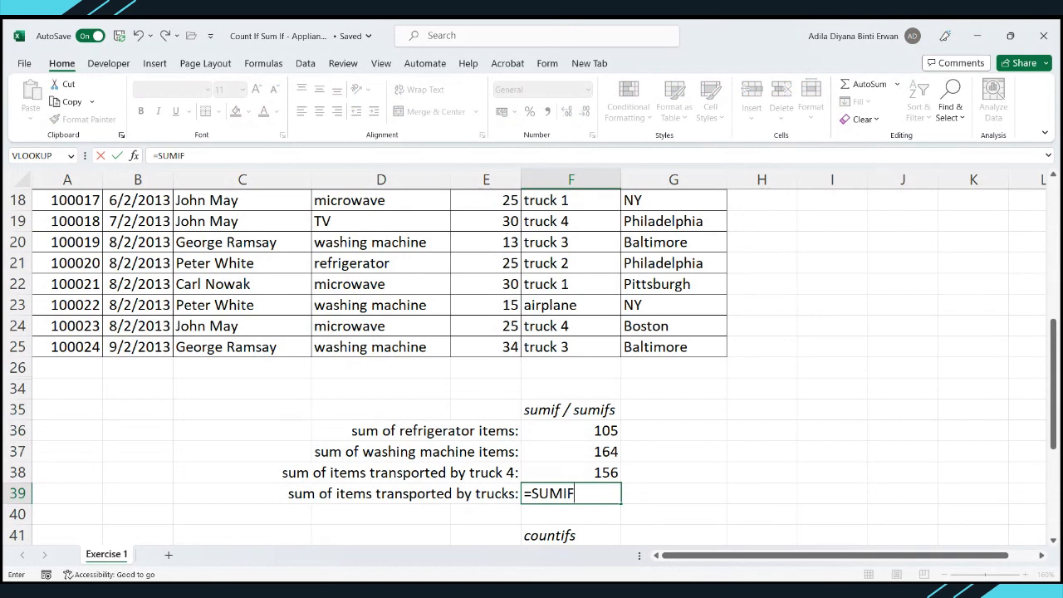
text(()
click(137, 158)
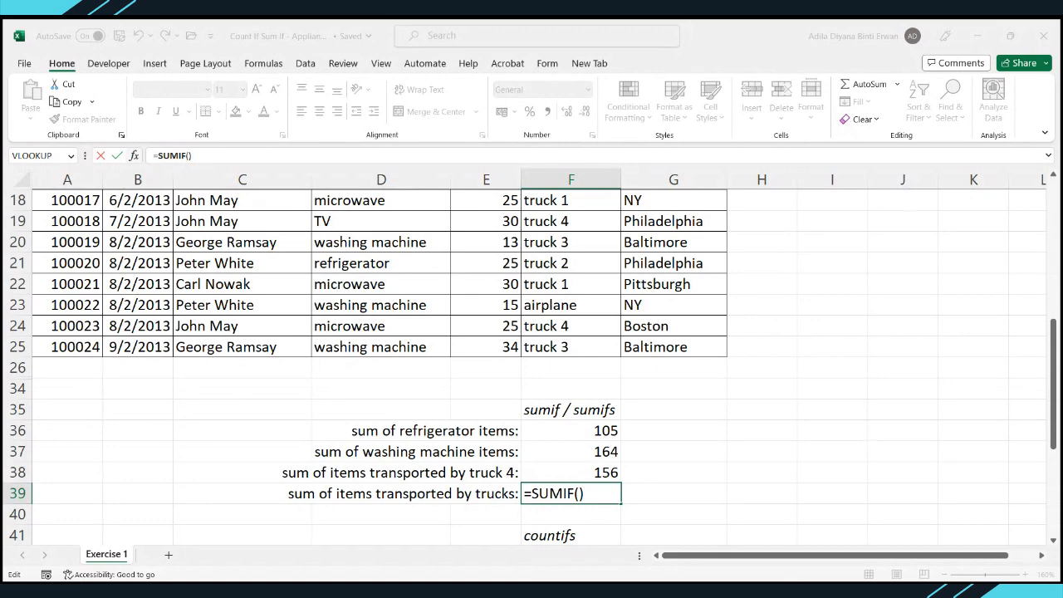
scroll(374, 357, up, 6)
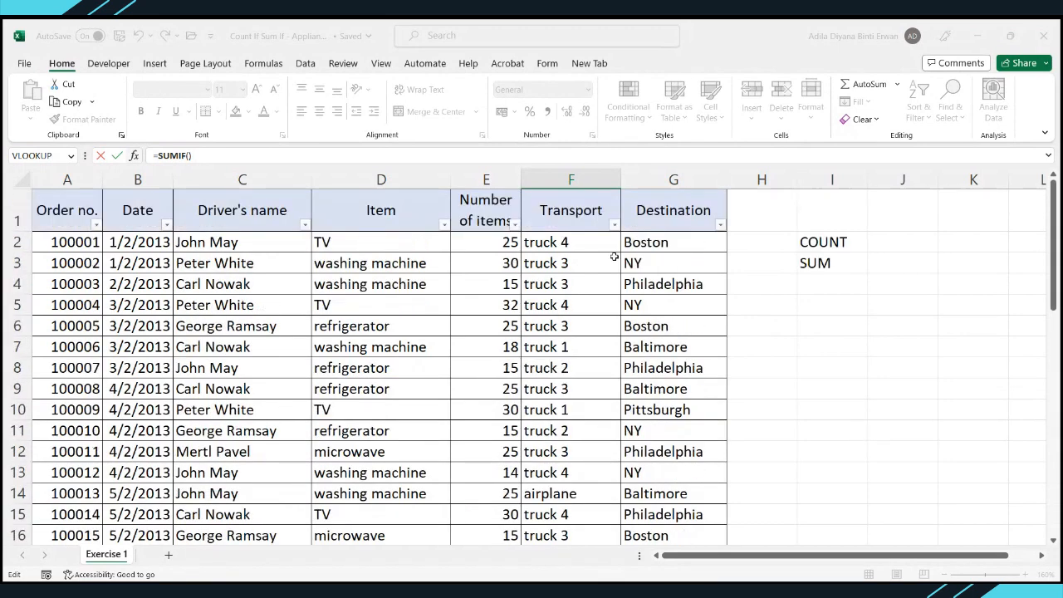
drag(584, 241, 578, 509)
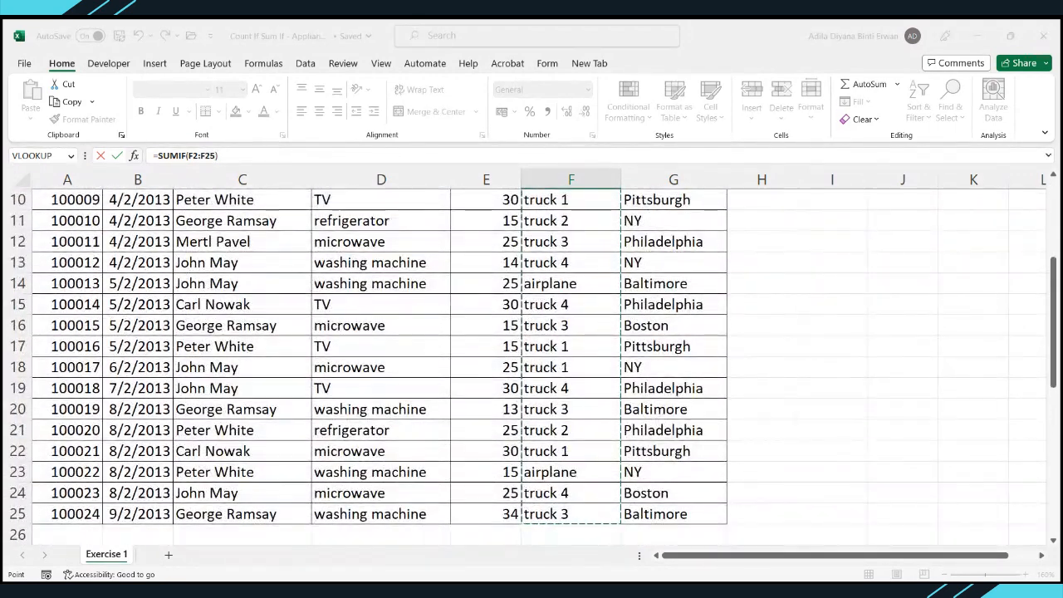
key(Tab)
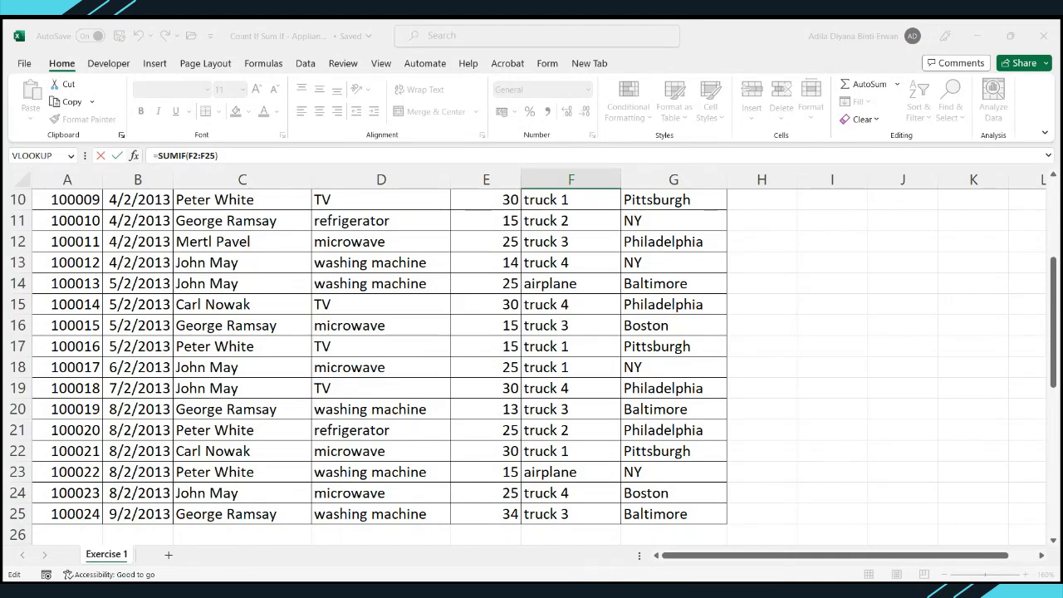
text(,)
click(562, 346)
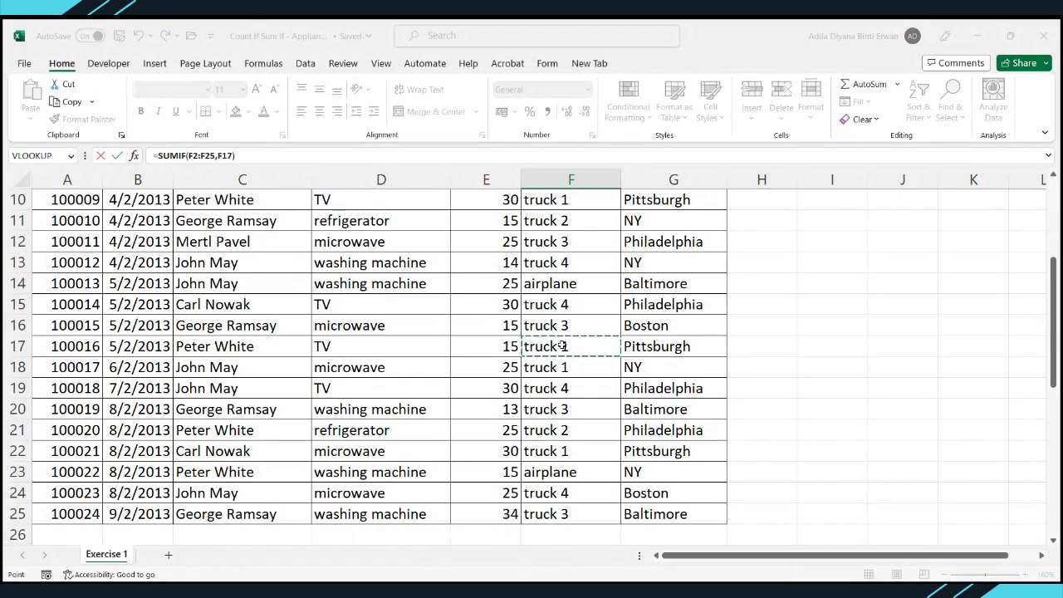
key(BackSpace)
key(BackSpace)
key(BackSpace)
key(BackSpace)
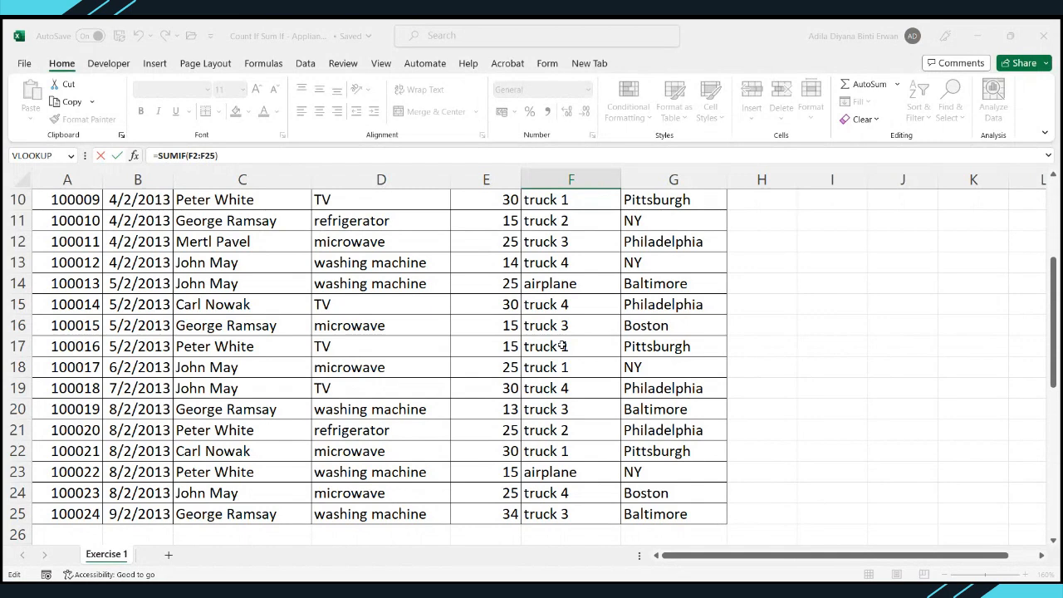
Set the criterion of F39's SUMIF formula to "truck*" so that it matches every truck.
text(,TRUCK)
key(BackSpace)
key(BackSpace)
key(BackSpace)
key(BackSpace)
key(BackSpace)
text(truck*)
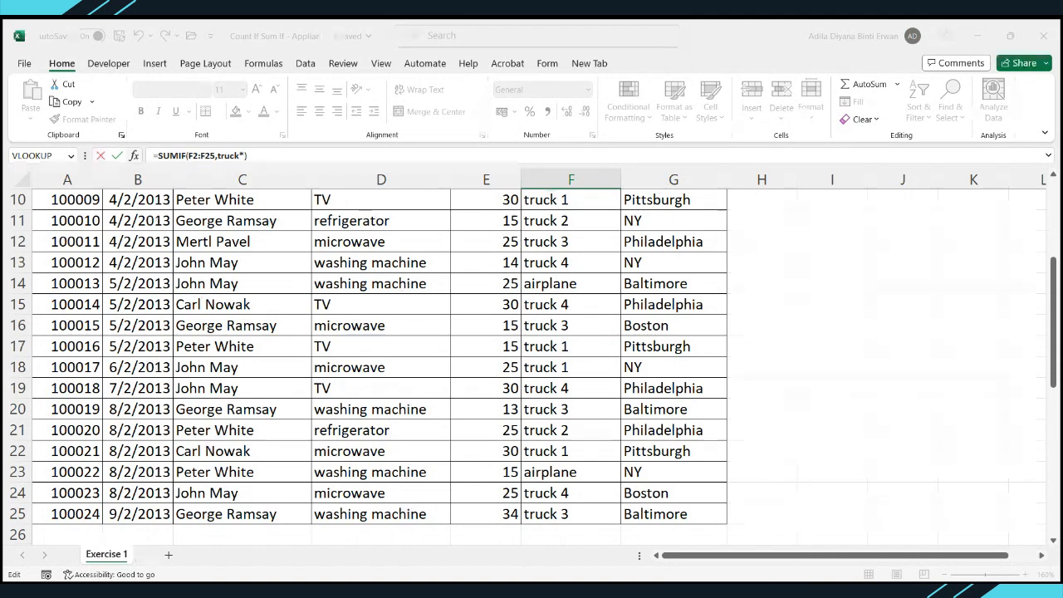
scroll(506, 269, down, 1)
scroll(506, 269, down, 1)
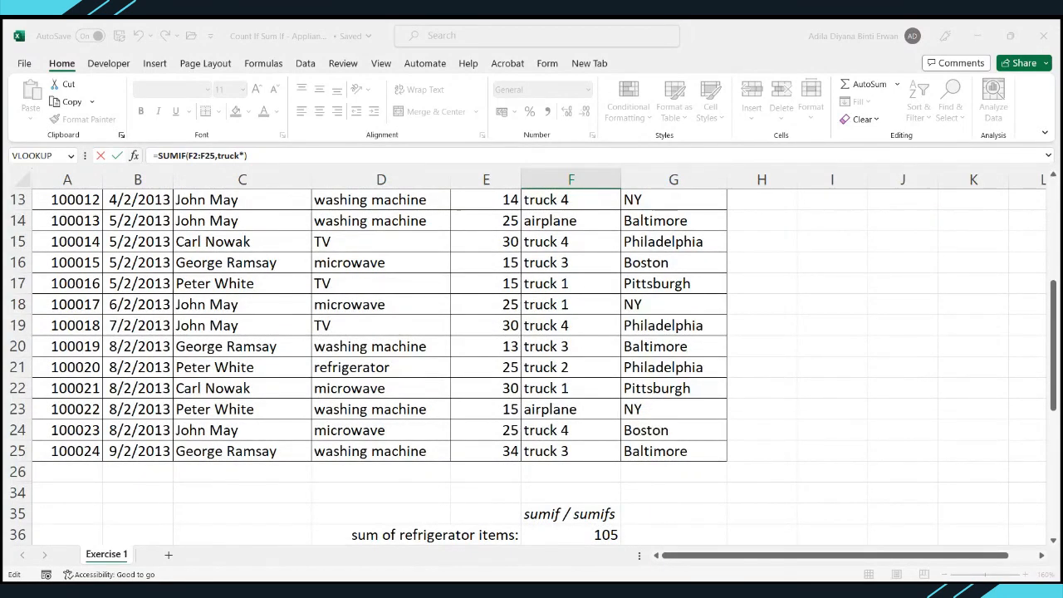
key(Tab)
Use the Number of items cells E2:E25 as the sum range in F39 and complete the SUMIF formula.
scroll(505, 222, up, 4)
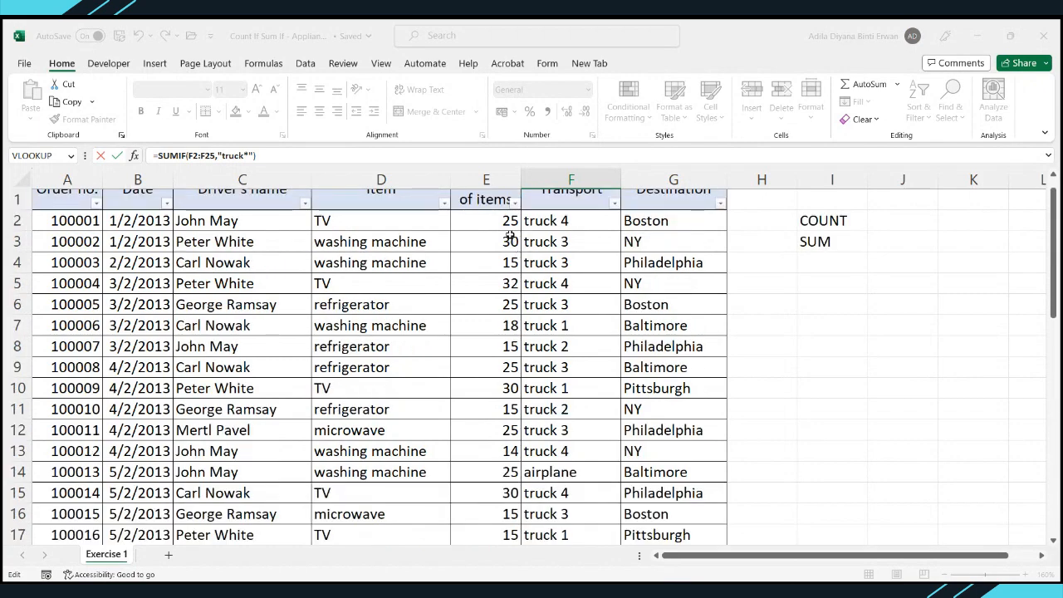
drag(505, 222, 491, 515)
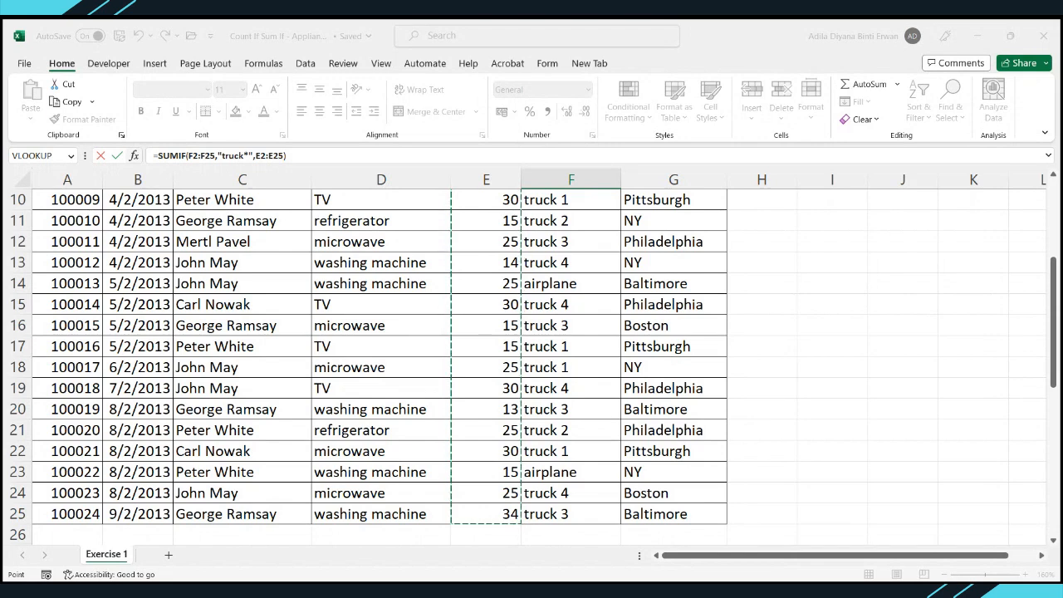
key(Return)
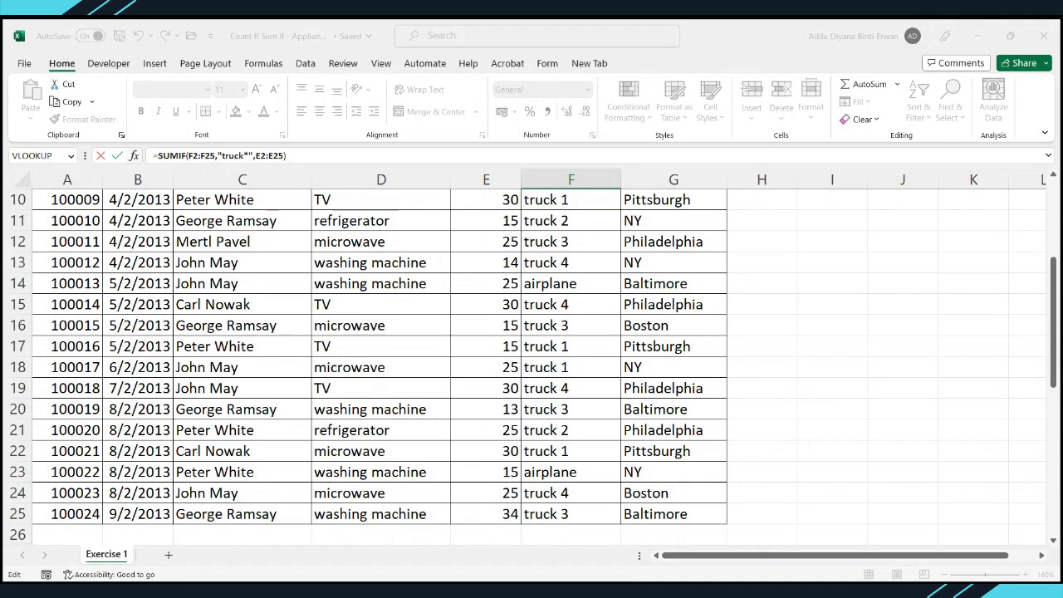
click(890, 437)
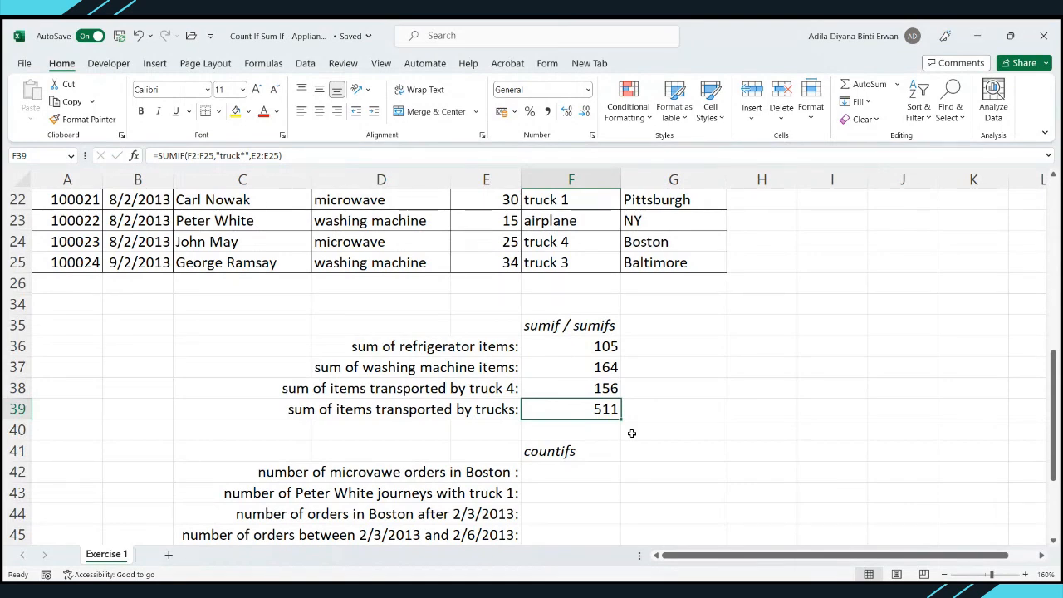
Filter the Transport column to exclude airplane, keeping trucks 1 to 4.
scroll(636, 401, up, 7)
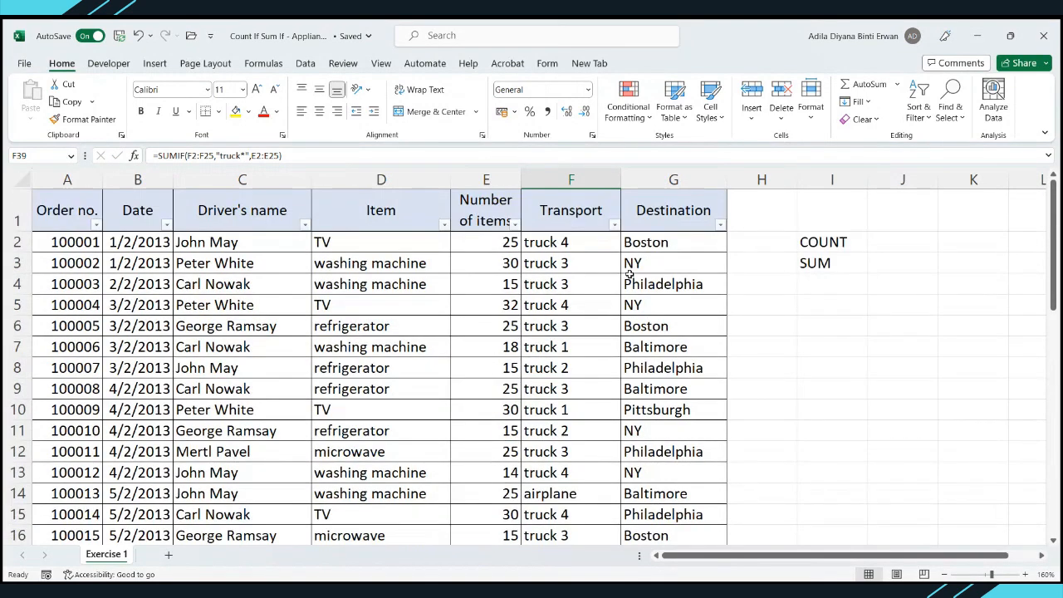
click(615, 224)
click(492, 399)
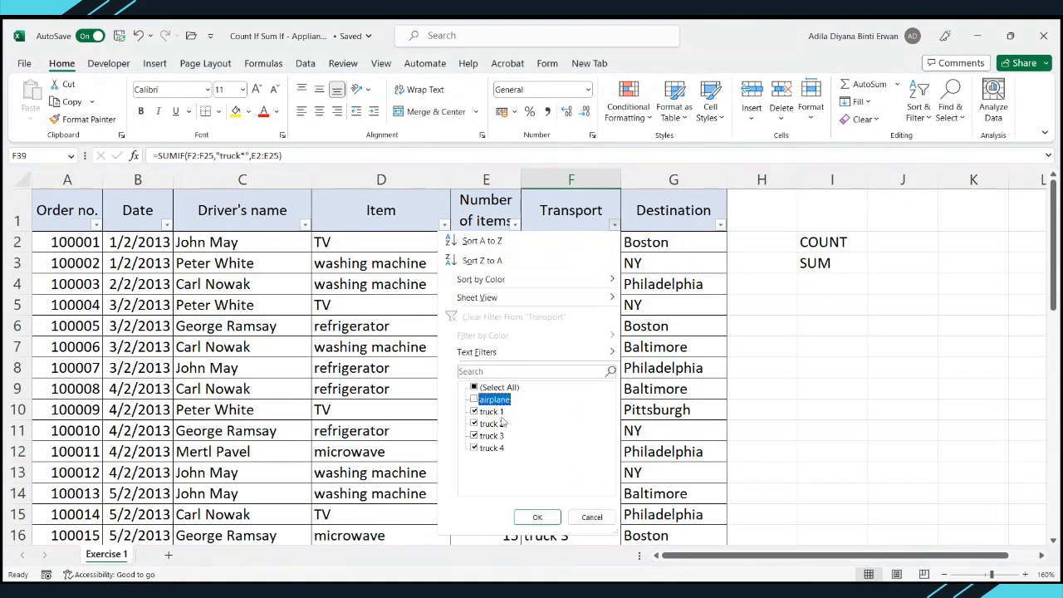
click(537, 517)
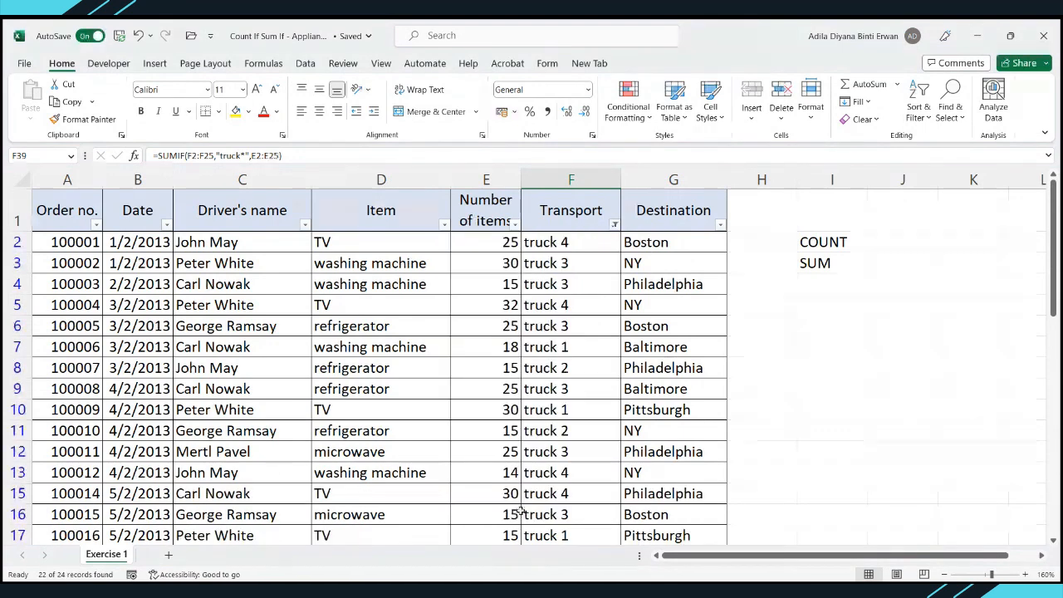
Check the sum of the filtered Number of items cells E2:E25 against the trucks total in F39.
drag(473, 252, 486, 510)
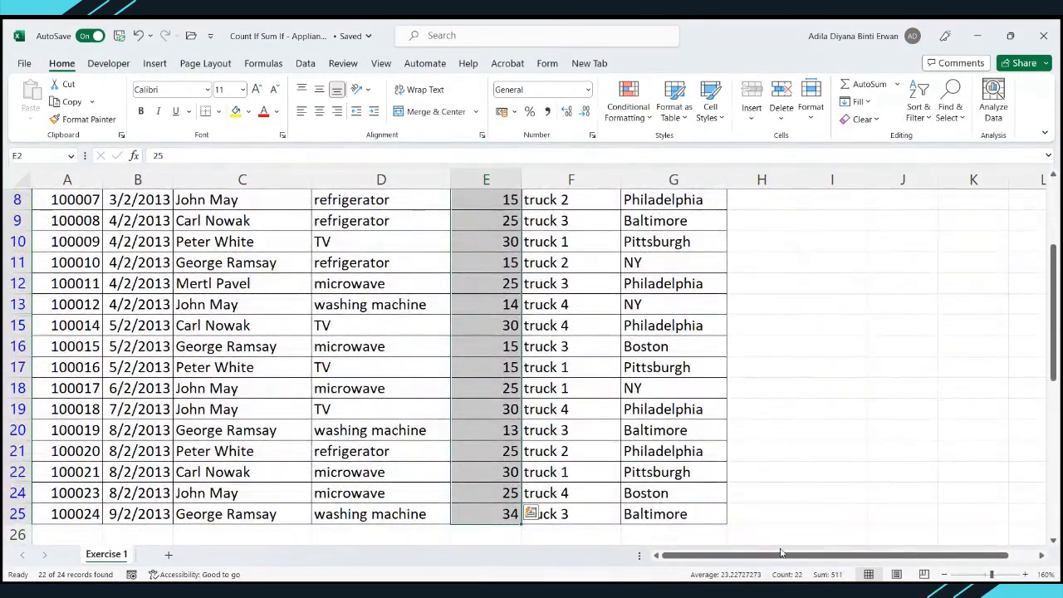
scroll(790, 512, down, 3)
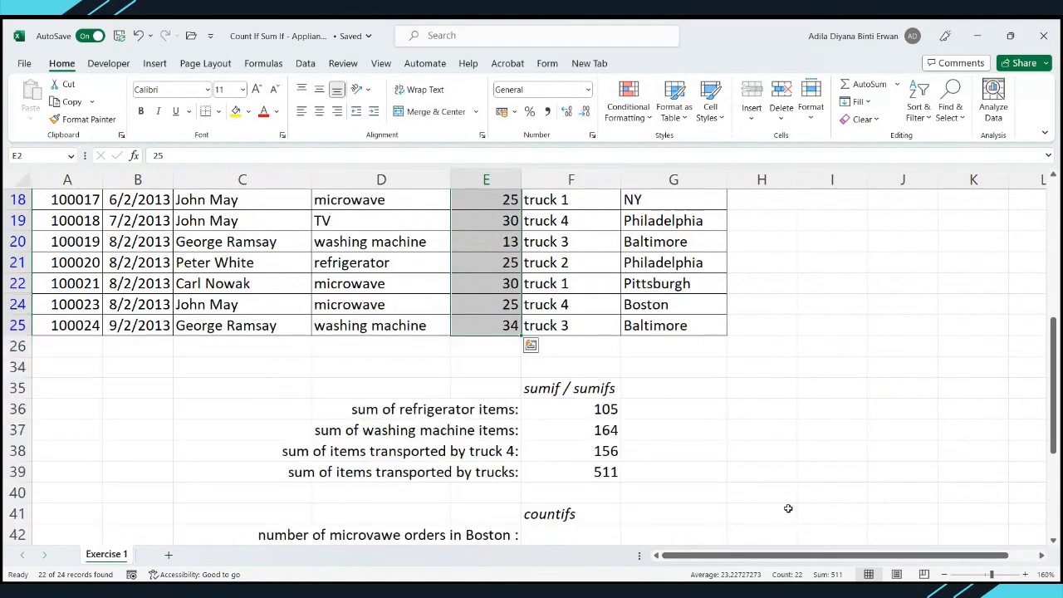
click(614, 472)
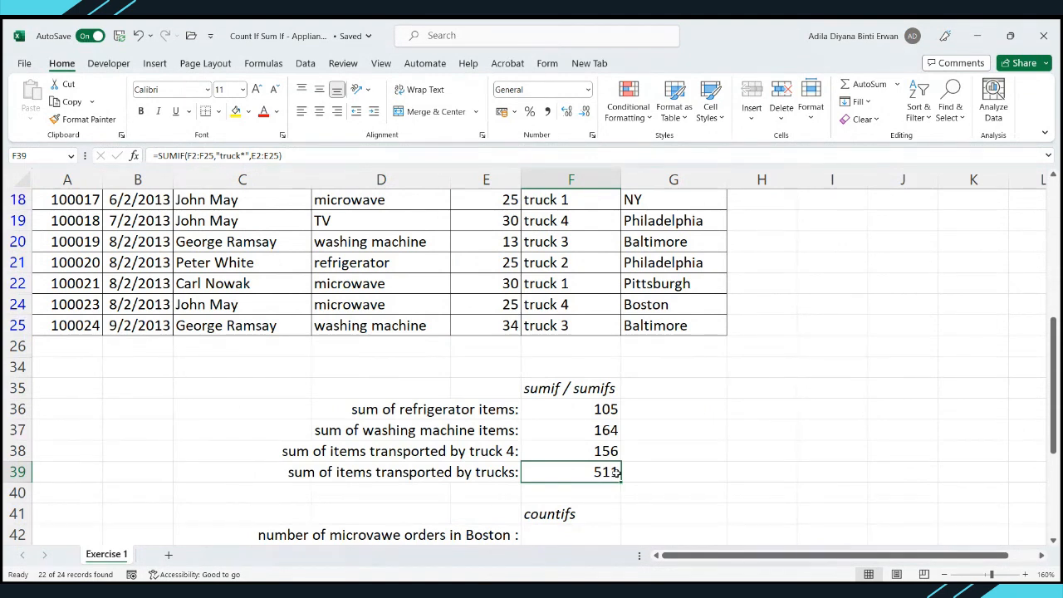
click(652, 469)
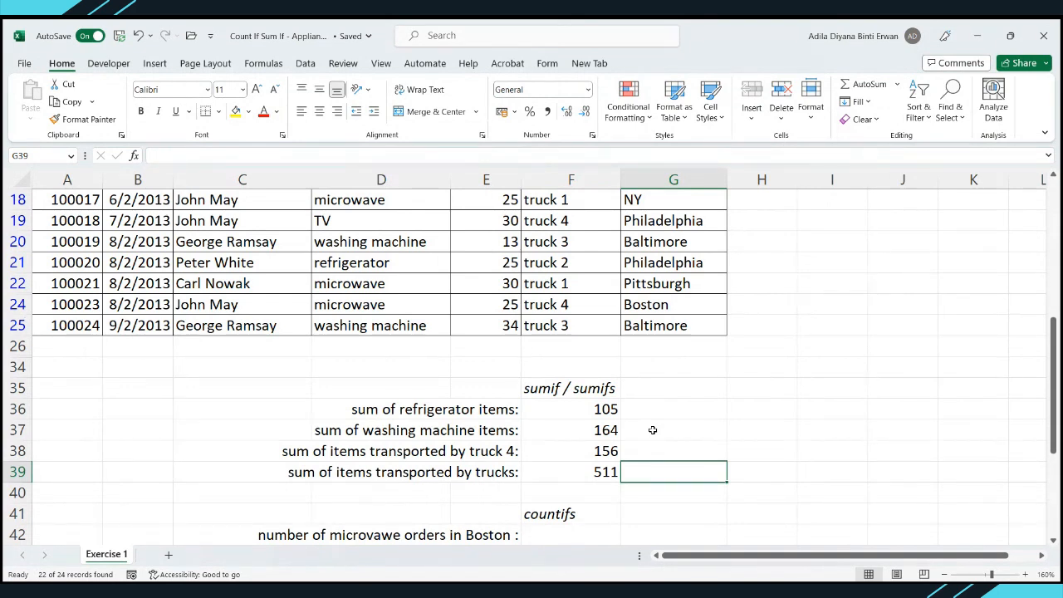
click(658, 450)
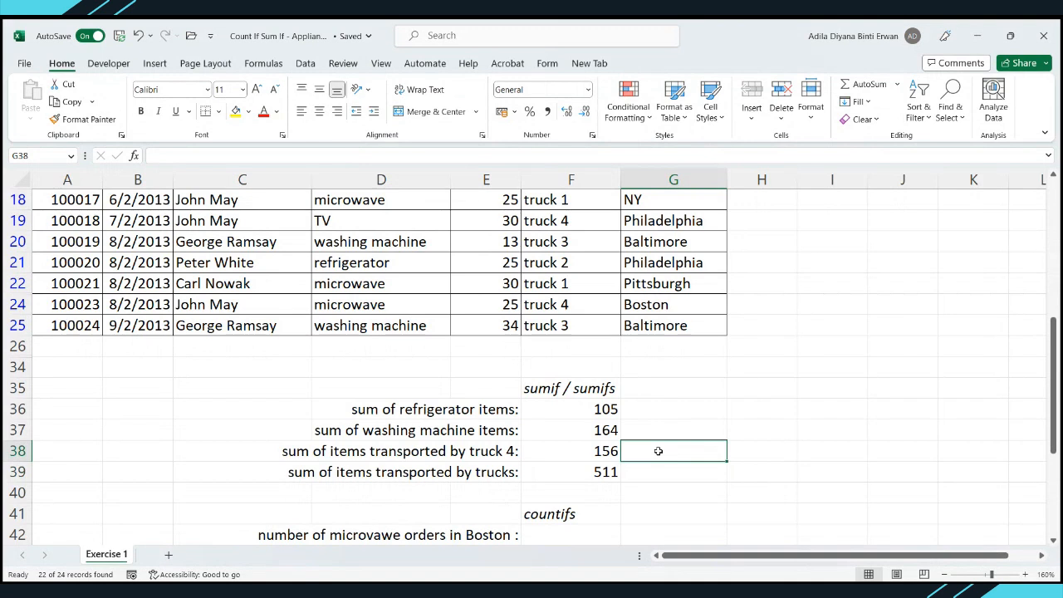
Review the function arguments of F39's SUMIF formula against the order table and close them without changes.
click(21, 472)
click(580, 467)
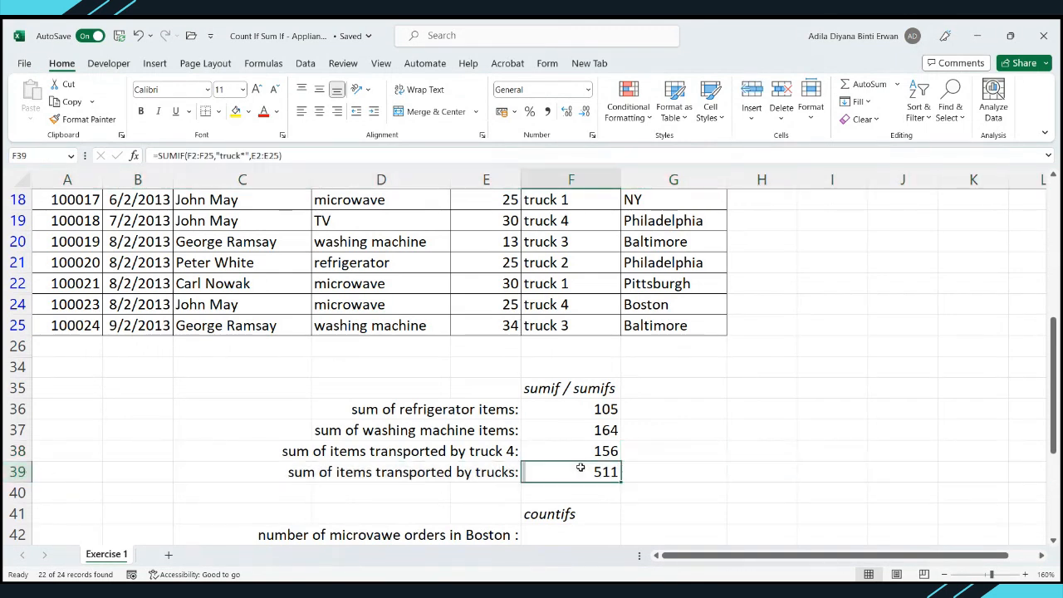
click(134, 157)
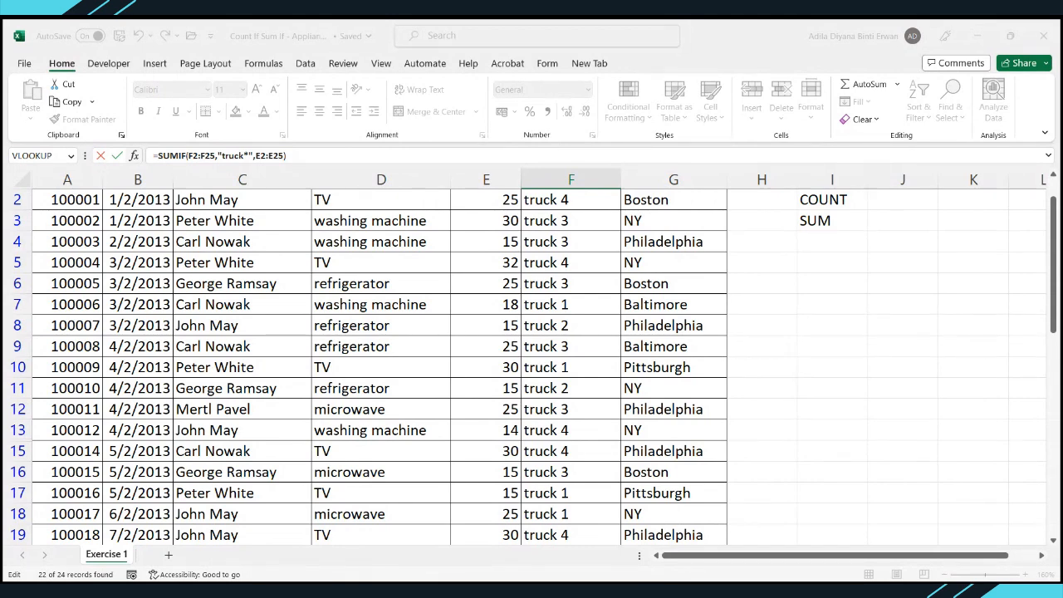
key(ctrl+Return)
scroll(844, 448, down, 8)
scroll(844, 448, up, 2)
scroll(844, 449, up, 2)
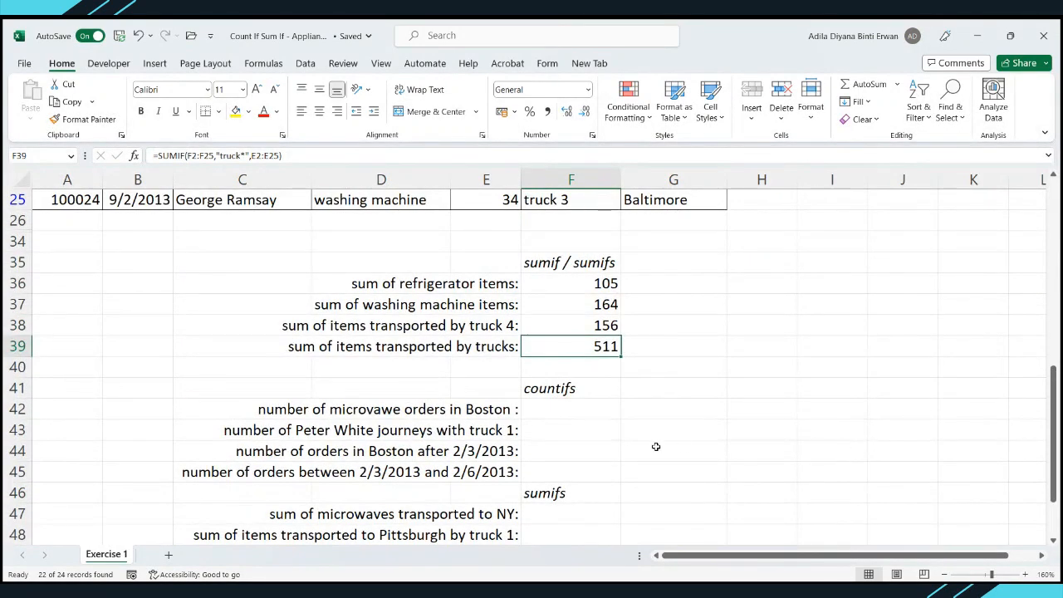
Compare the two-condition question about microwave orders in Boston in row 42 with the single-condition refrigerator sum in F36.
click(583, 408)
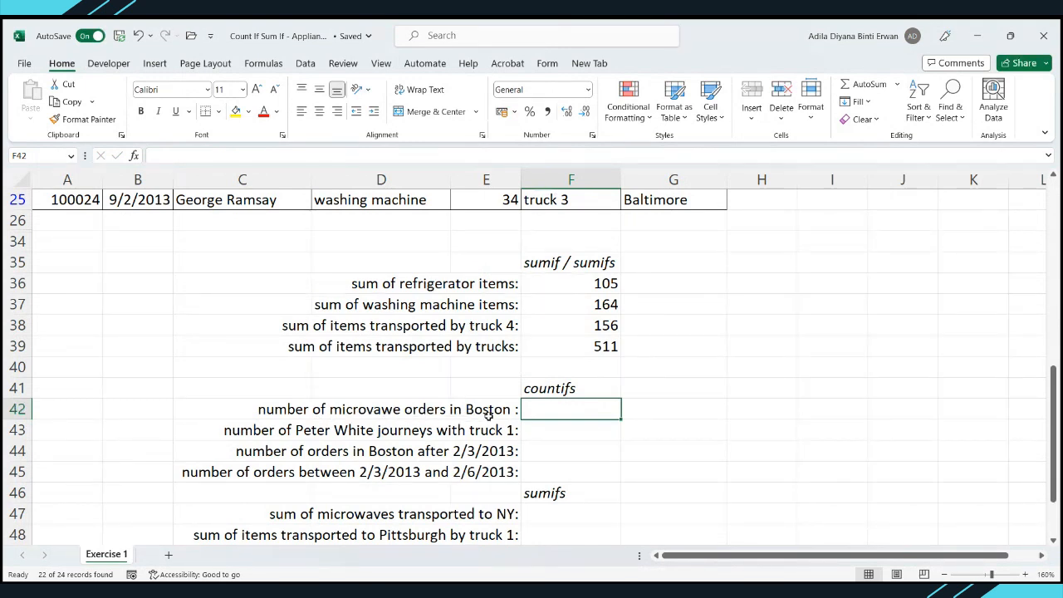
click(573, 288)
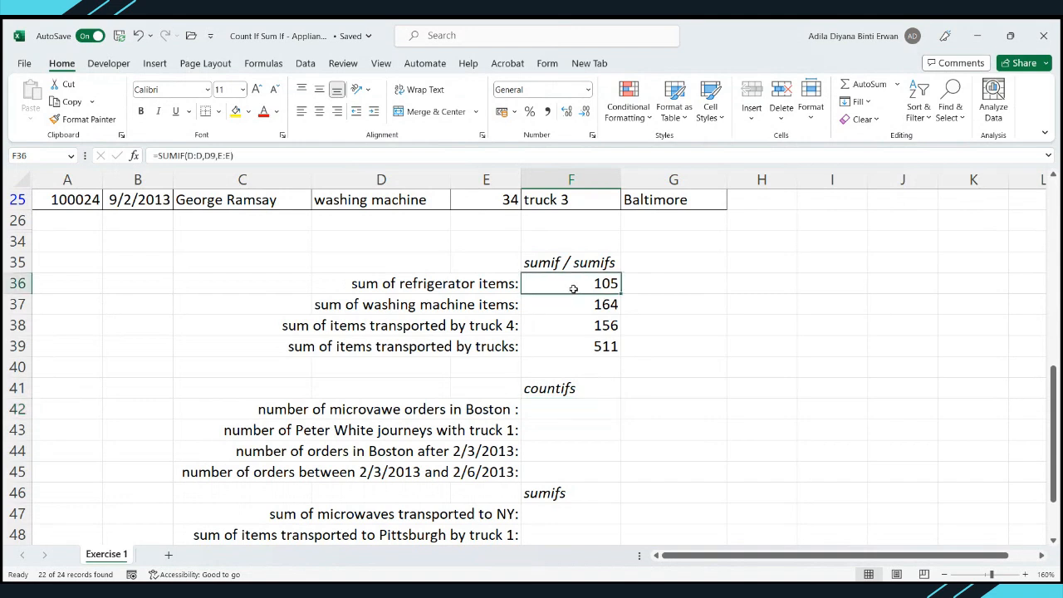
click(440, 292)
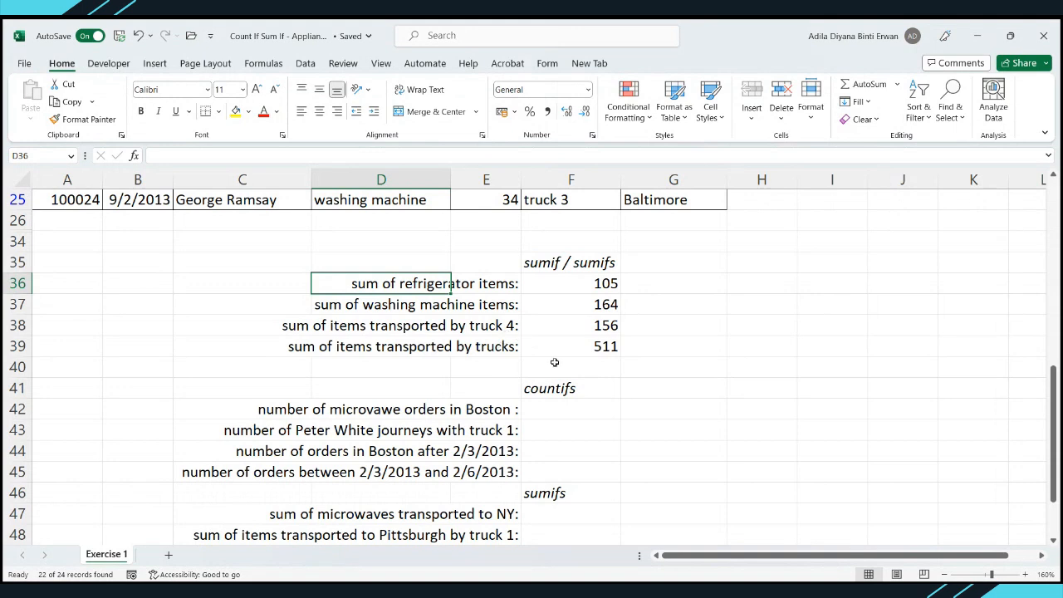
click(573, 407)
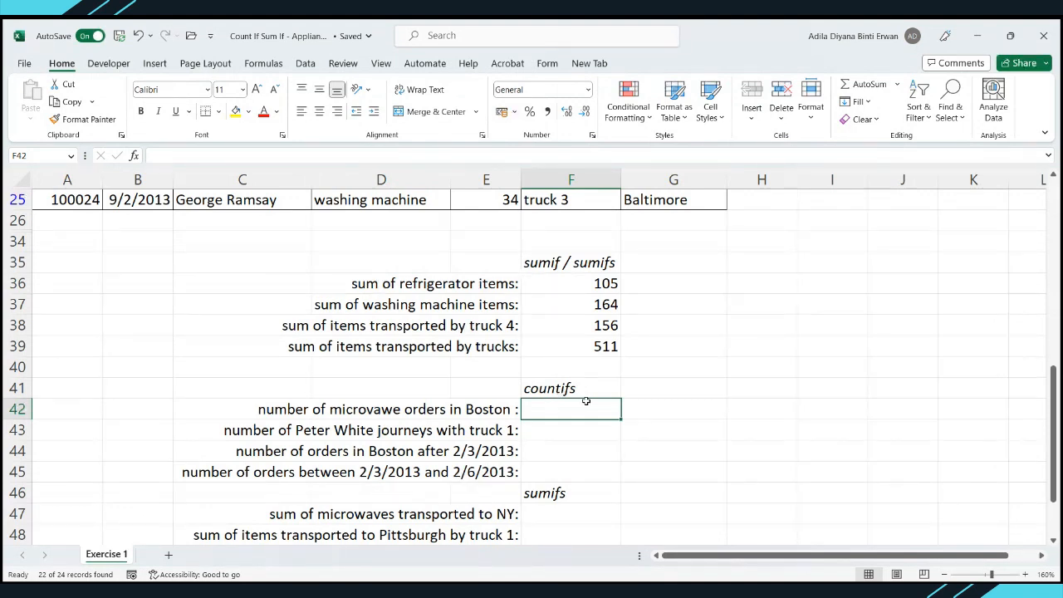
click(291, 411)
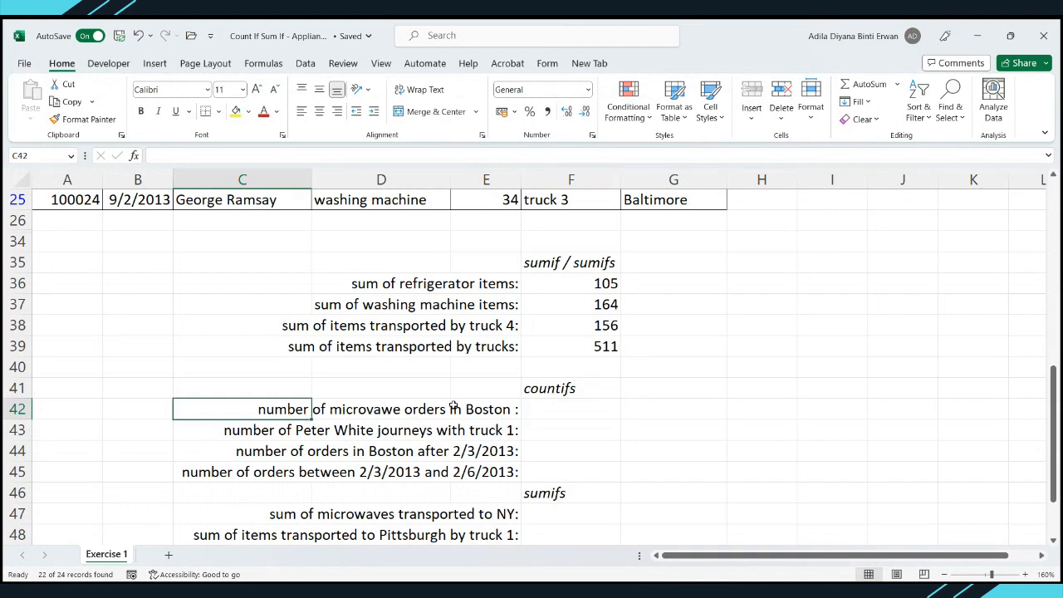
click(484, 410)
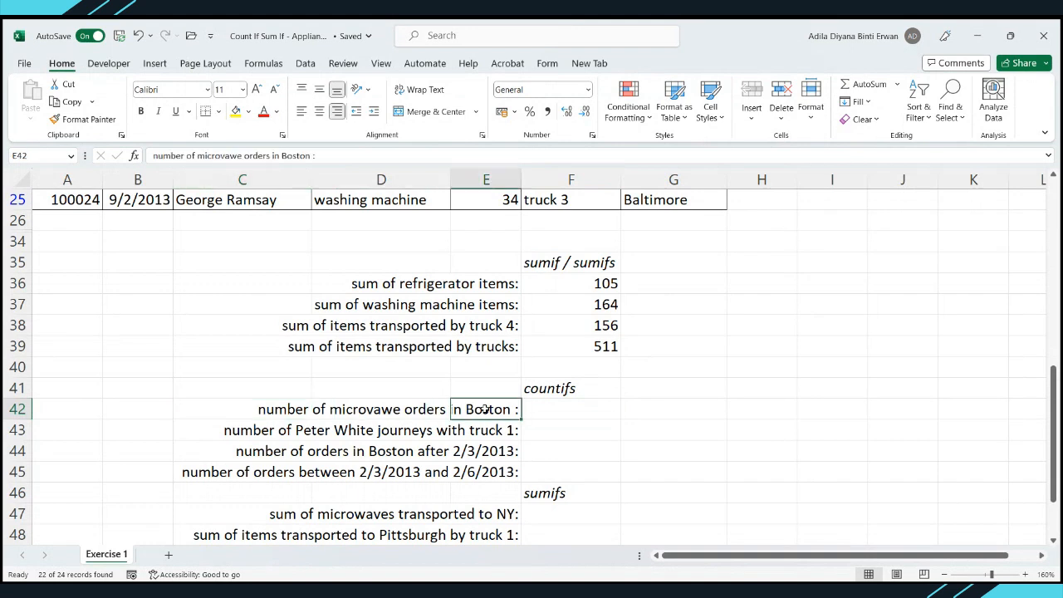
Start a COUNTIFS formula in F42 with the entire Item column, D:D, as its first criteria range.
click(564, 408)
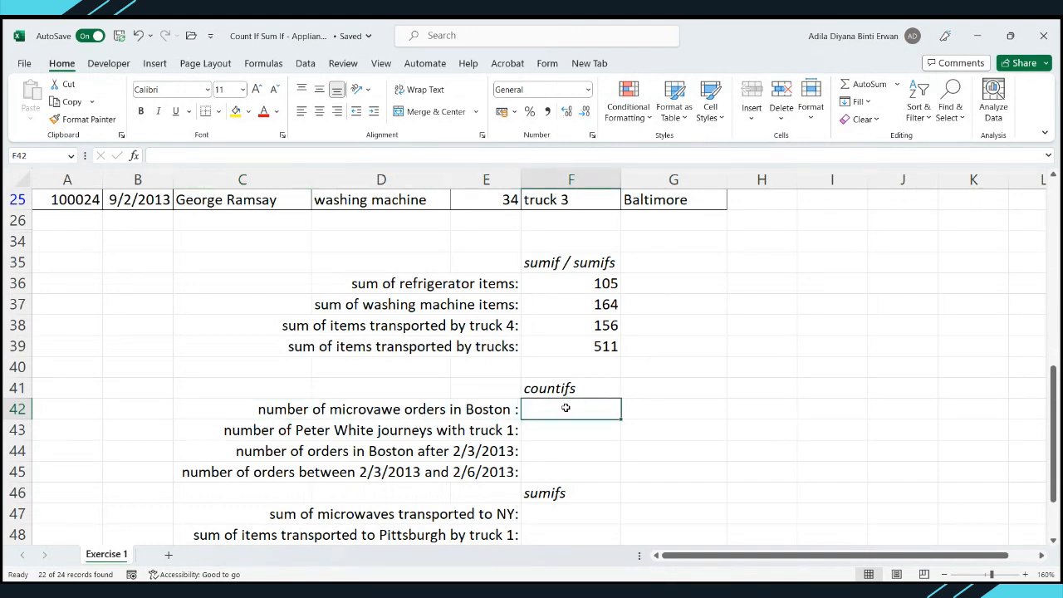
text(=countifs)
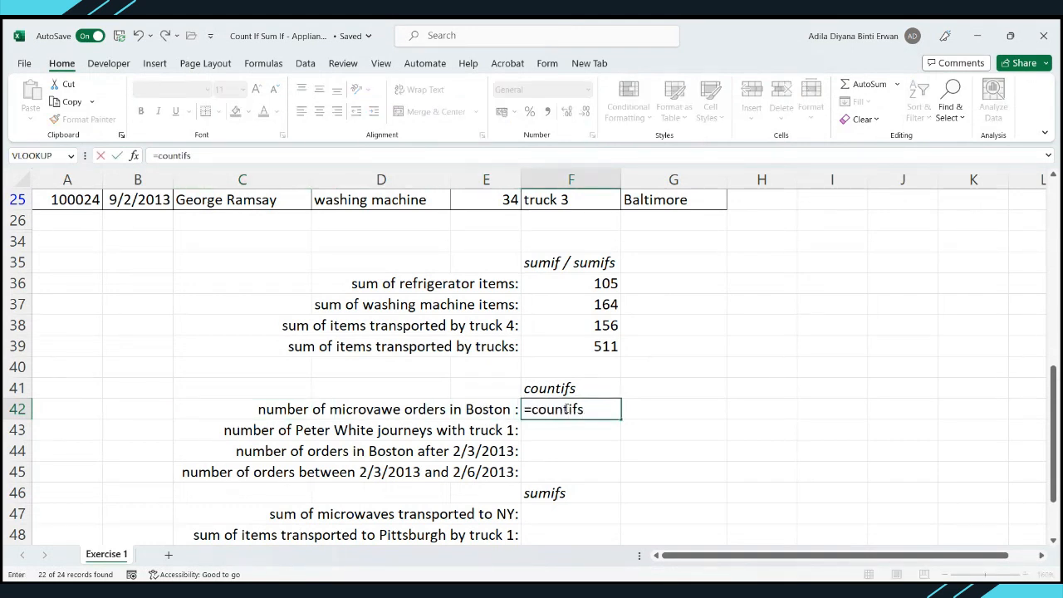
key(Tab)
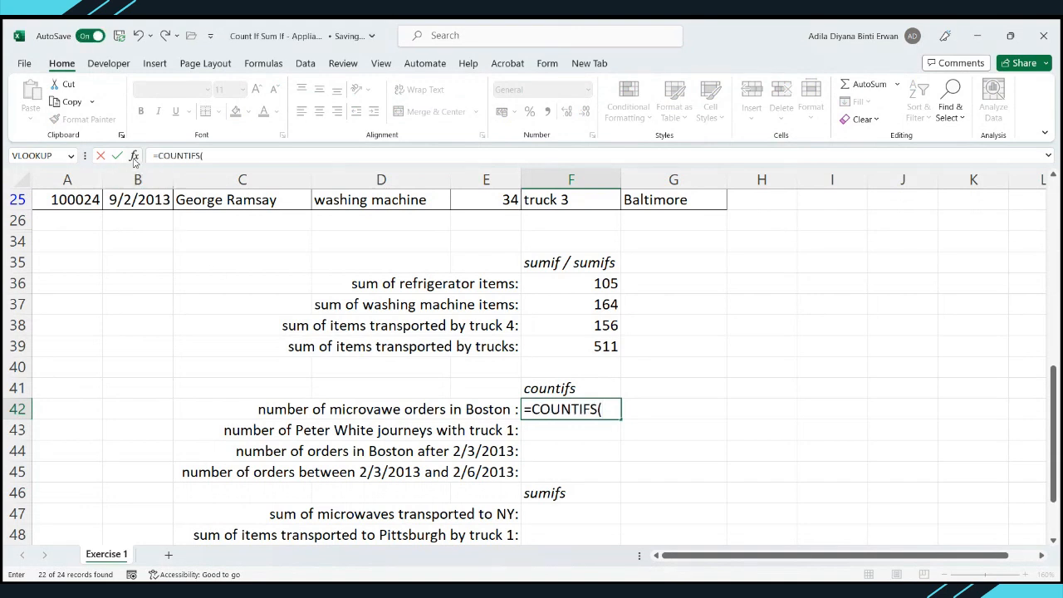
click(134, 156)
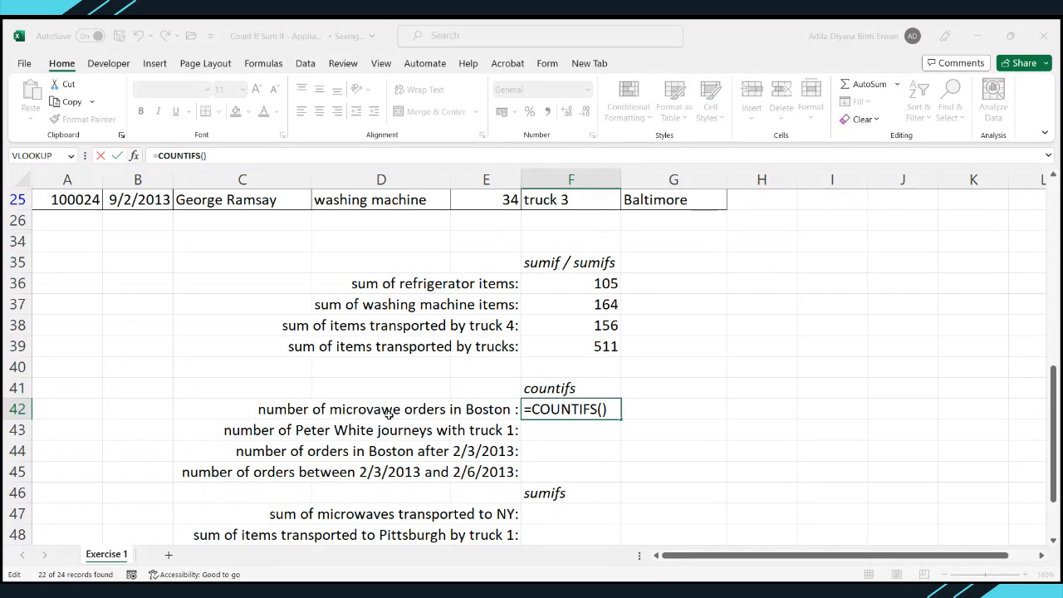
scroll(395, 402, up, 3)
scroll(395, 402, down, 3)
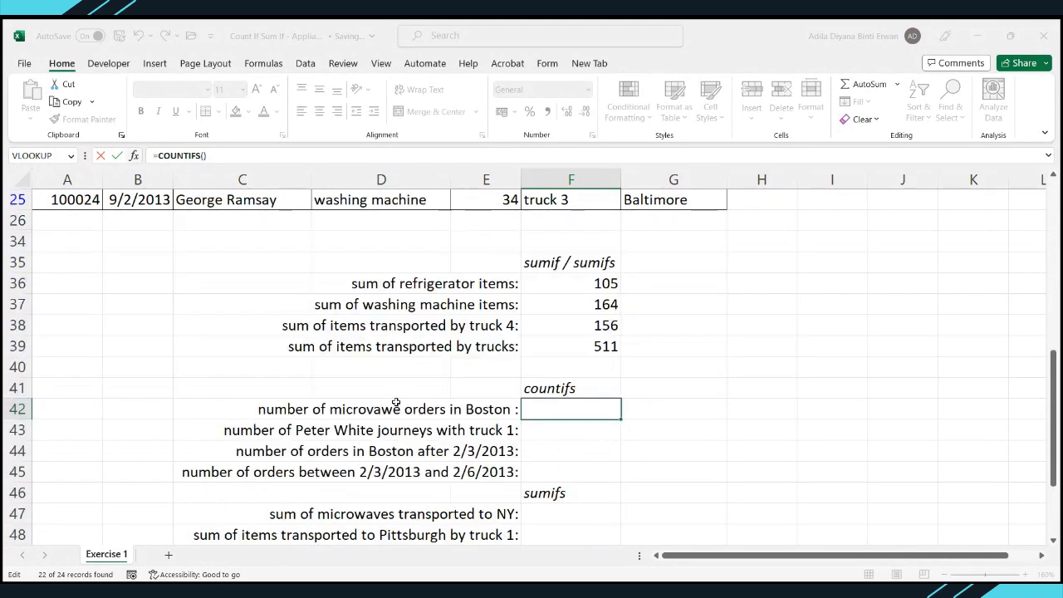
scroll(396, 402, up, 8)
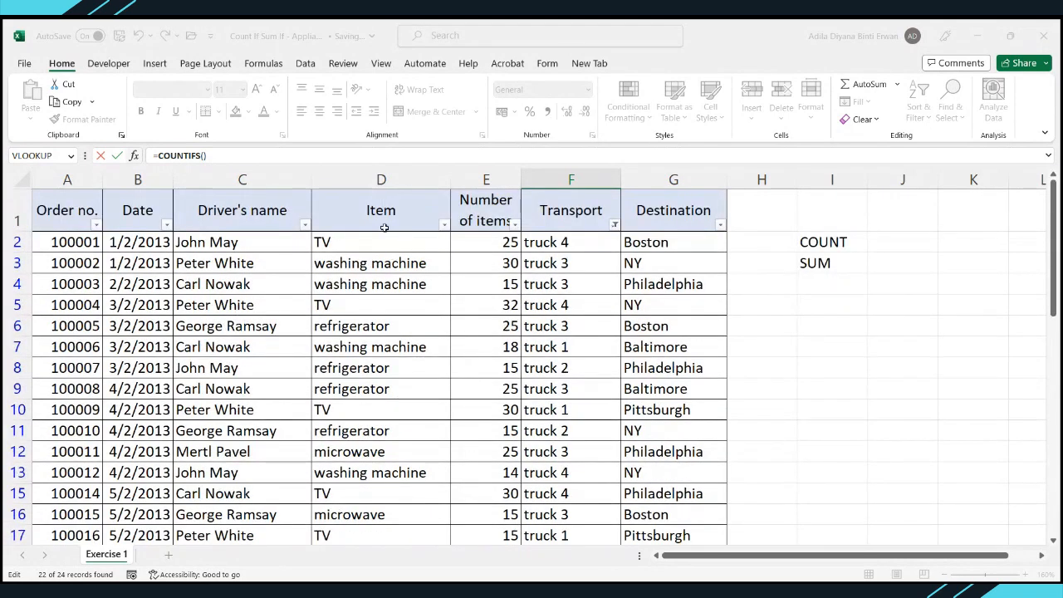
click(394, 171)
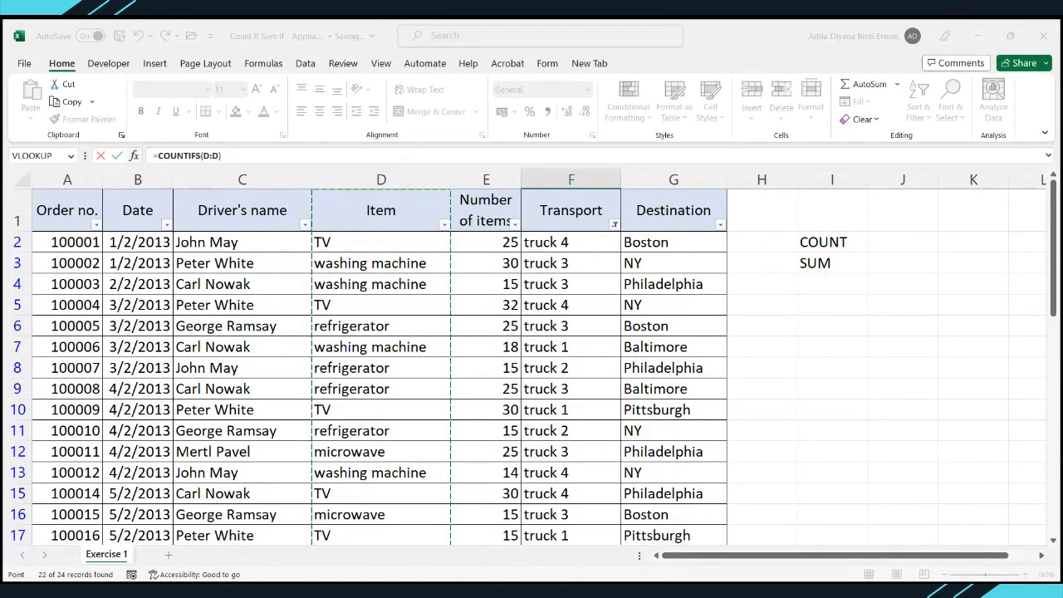
Set the first criterion of F42's COUNTIFS formula to the microwave cell D12.
key(Tab)
scroll(381, 365, down, 12)
scroll(380, 365, up, 12)
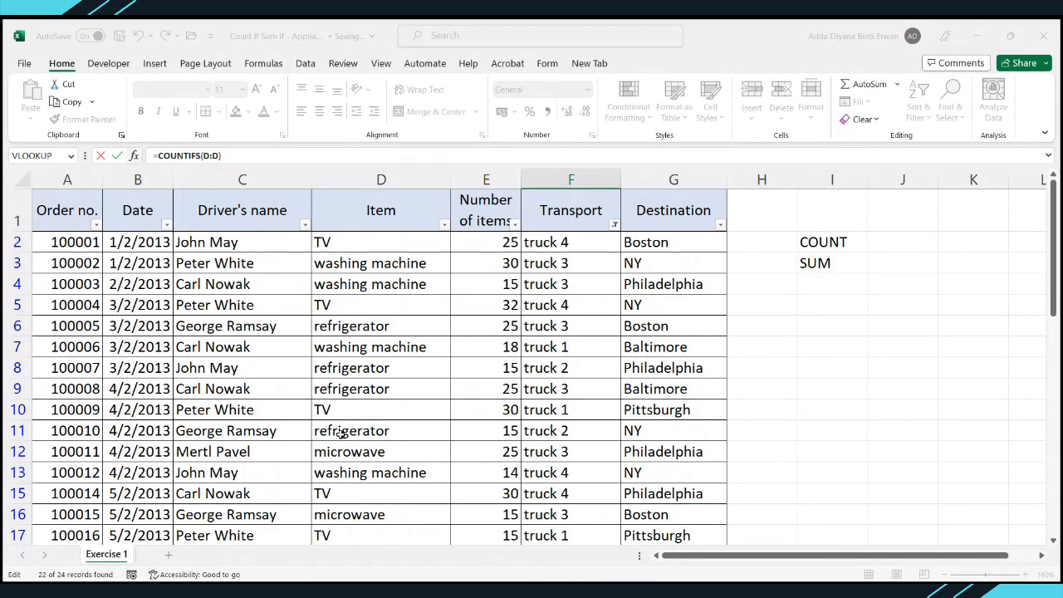
text(,)
click(341, 454)
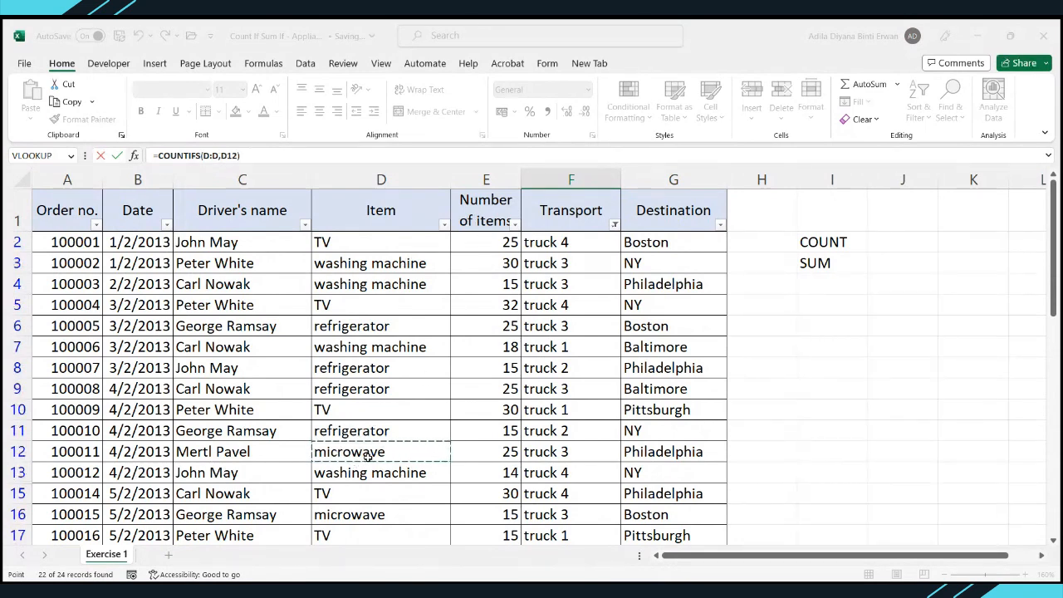
Add the entire Destination column, G:G, as the second criteria range of F42's COUNTIFS formula.
scroll(537, 381, down, 8)
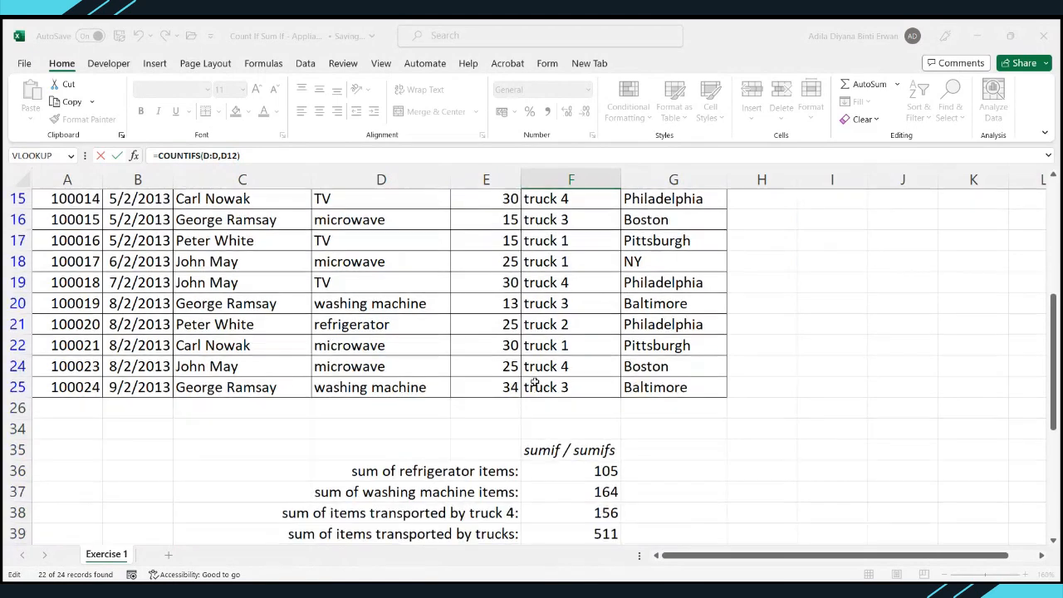
click(537, 381)
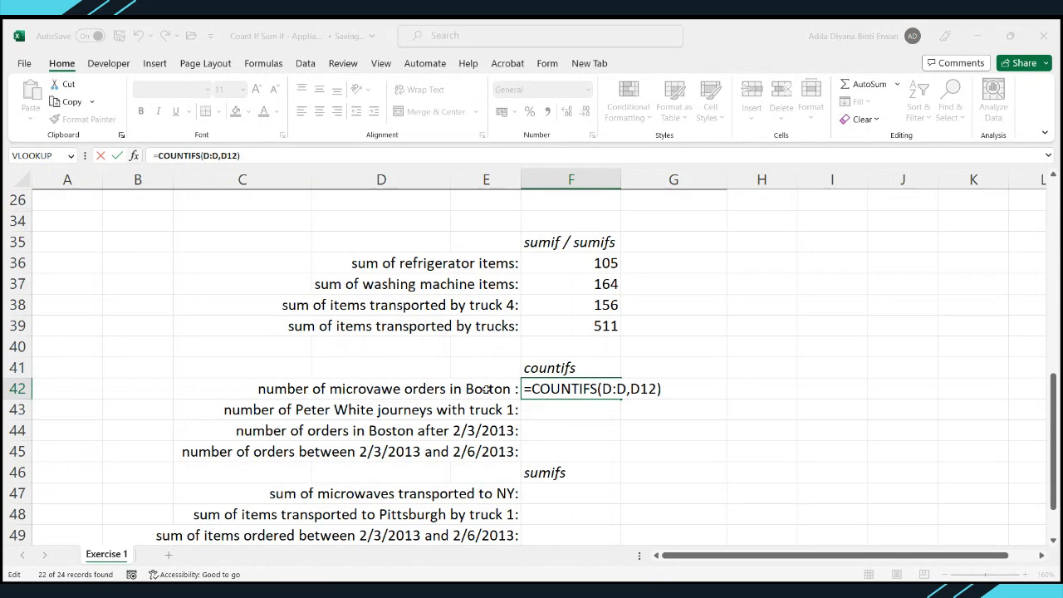
scroll(471, 393, up, 5)
scroll(471, 392, up, 3)
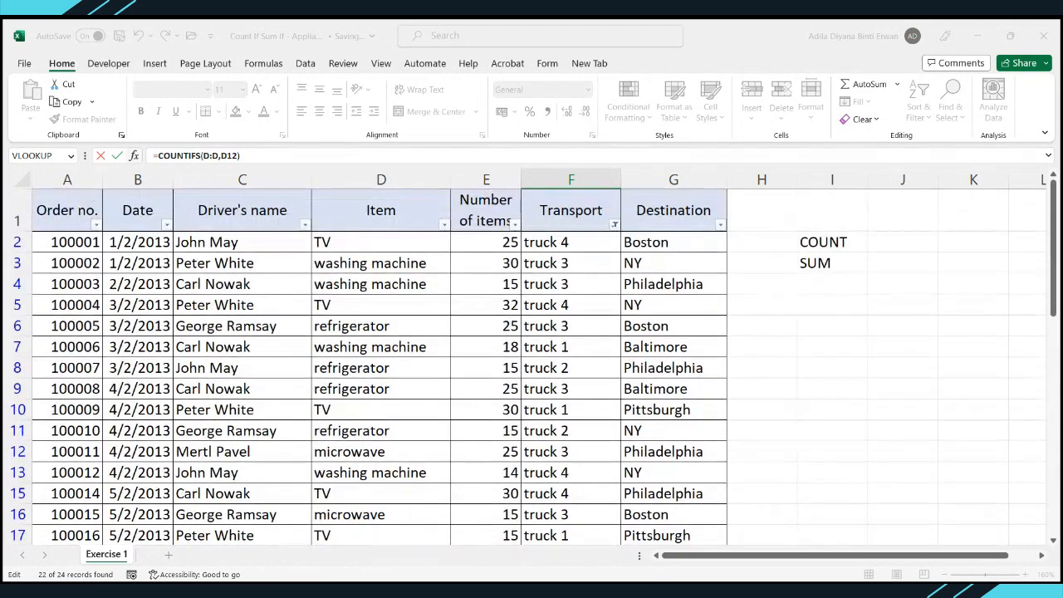
text(,)
click(682, 180)
key(Tab)
text(,)
Set the second criterion of F42's COUNTIFS formula to the Boston cell G6 and complete the formula.
click(644, 241)
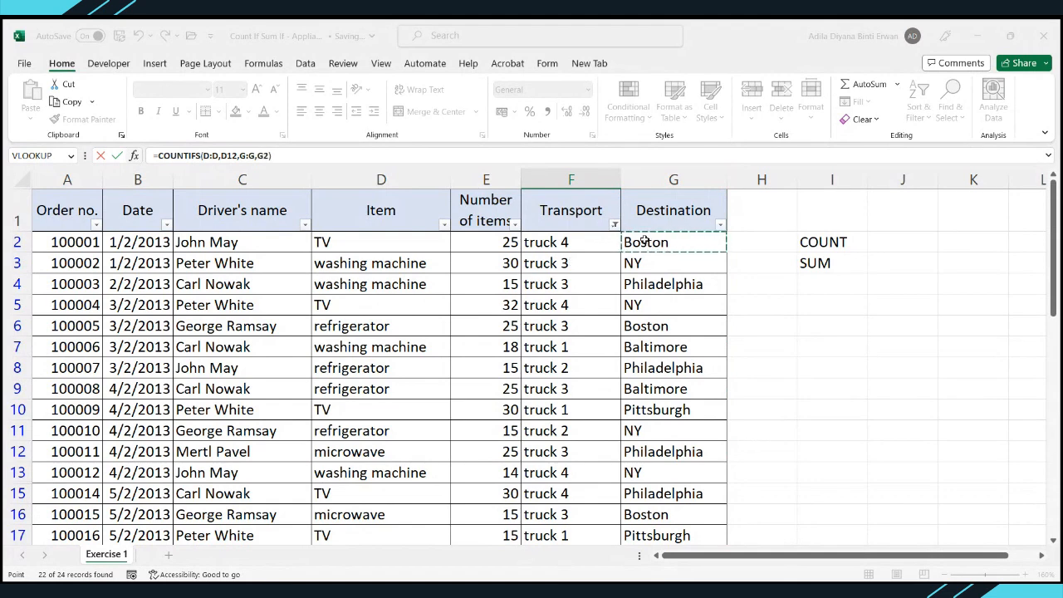
click(663, 320)
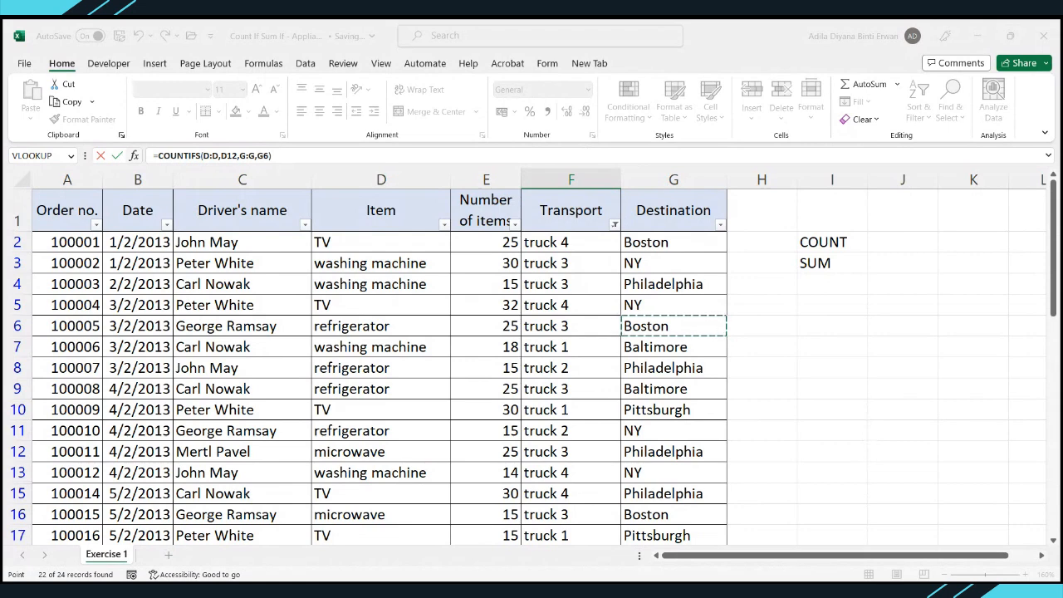
click(970, 499)
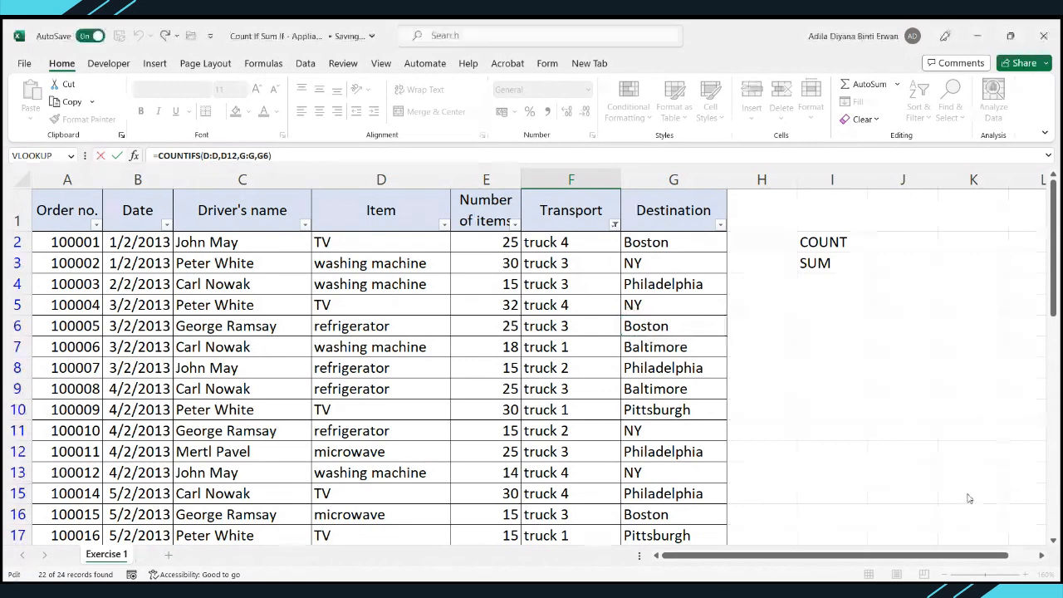
key(ctrl+Return)
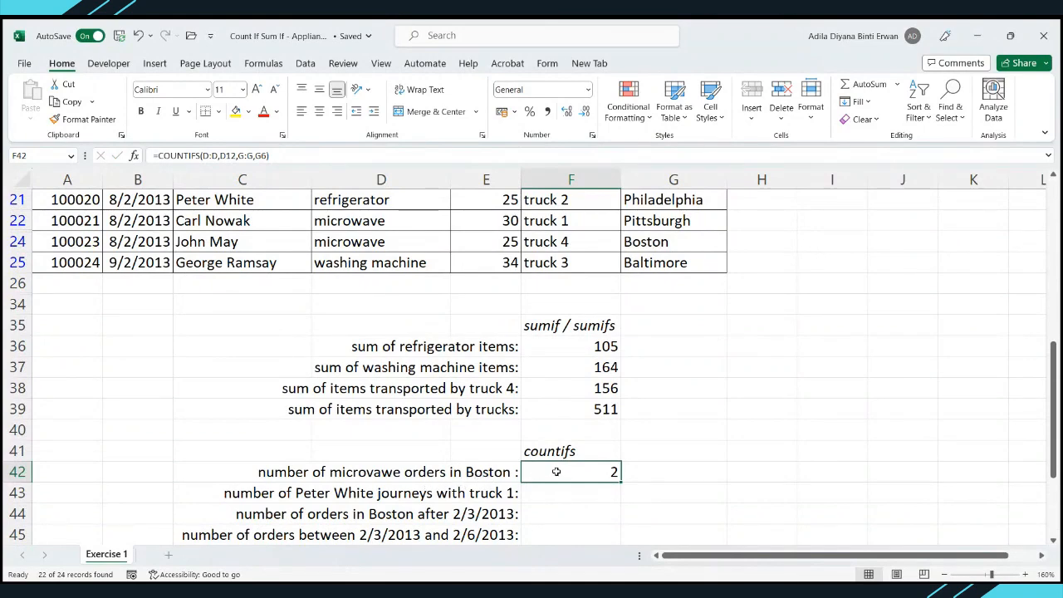
Filter the order table's Item column to show only microwave.
scroll(693, 430, up, 8)
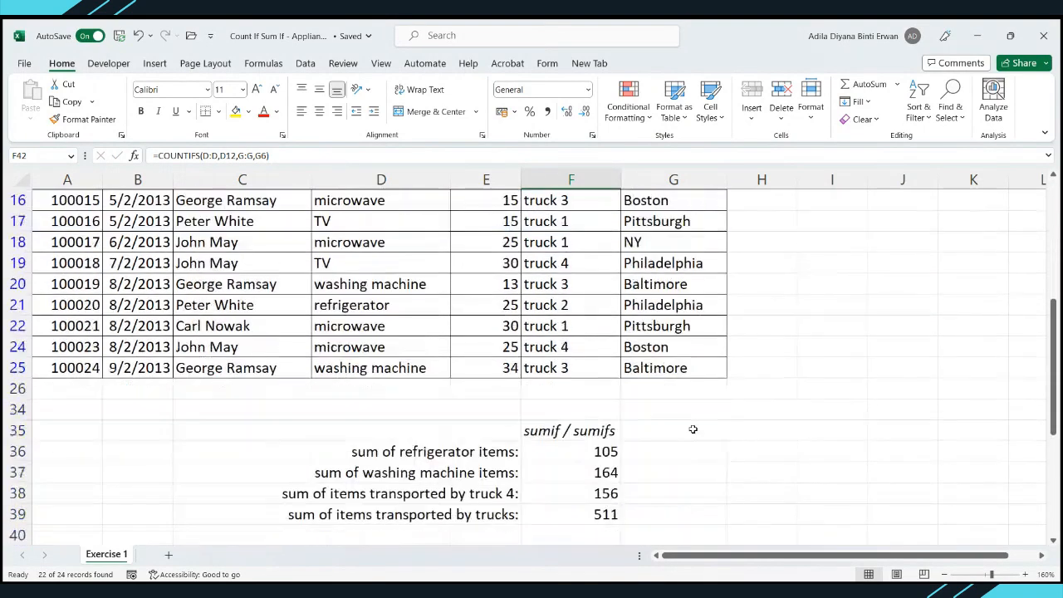
click(445, 225)
click(332, 387)
click(328, 400)
click(368, 517)
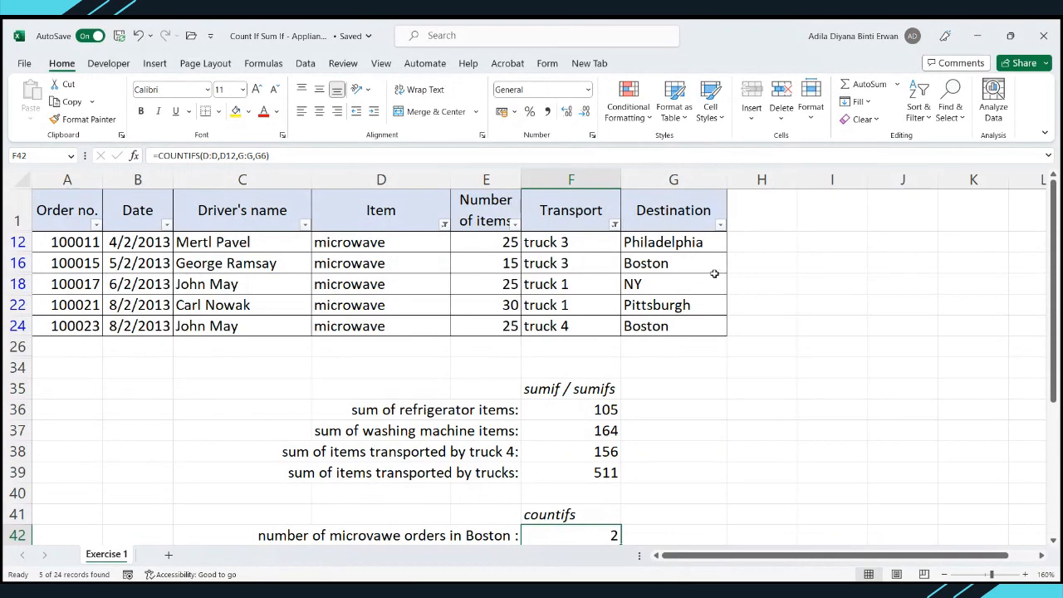
Filter the Destination column to show only Boston.
click(720, 224)
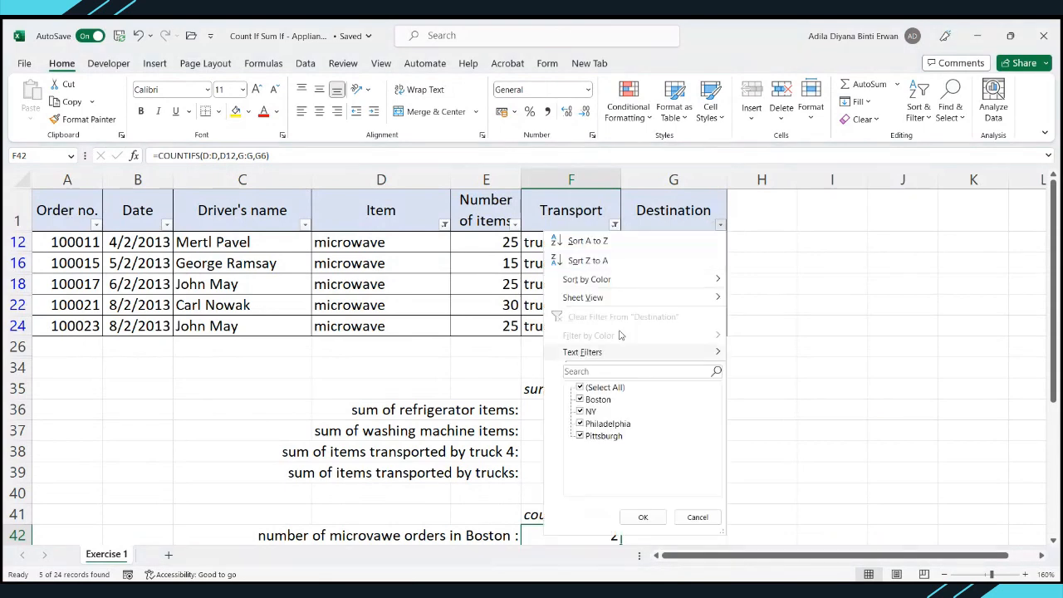
click(591, 387)
click(591, 399)
click(643, 517)
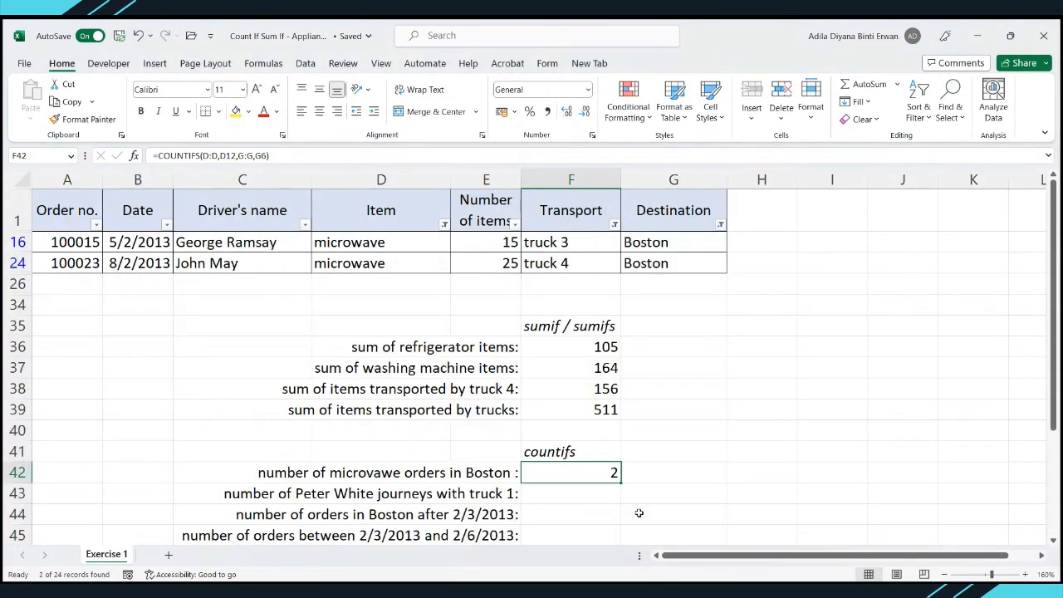
Compare the filtered microwave orders for Boston with the COUNTIFS result in F42.
click(667, 242)
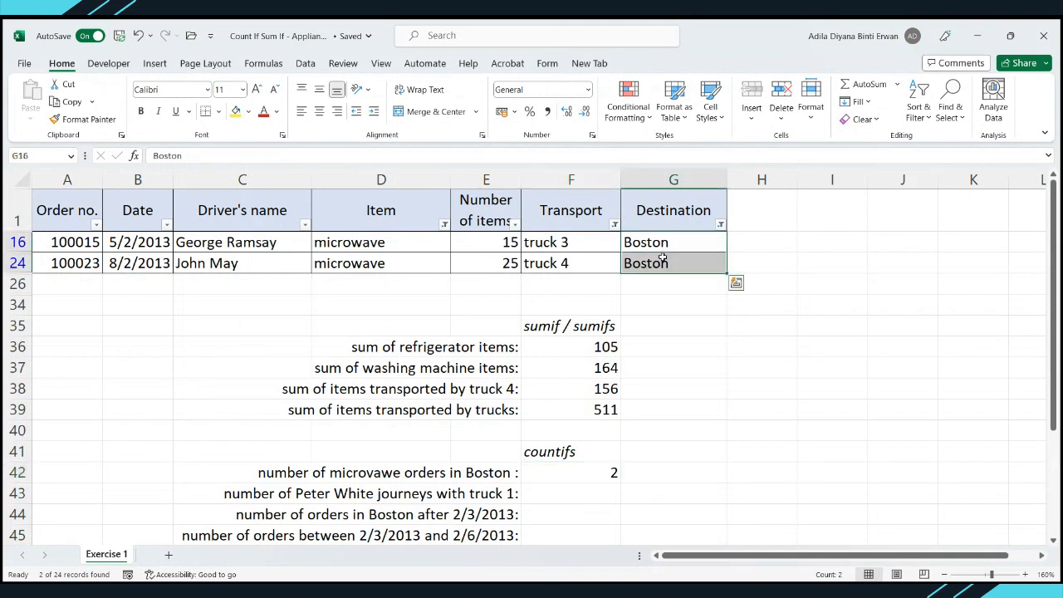
click(63, 244)
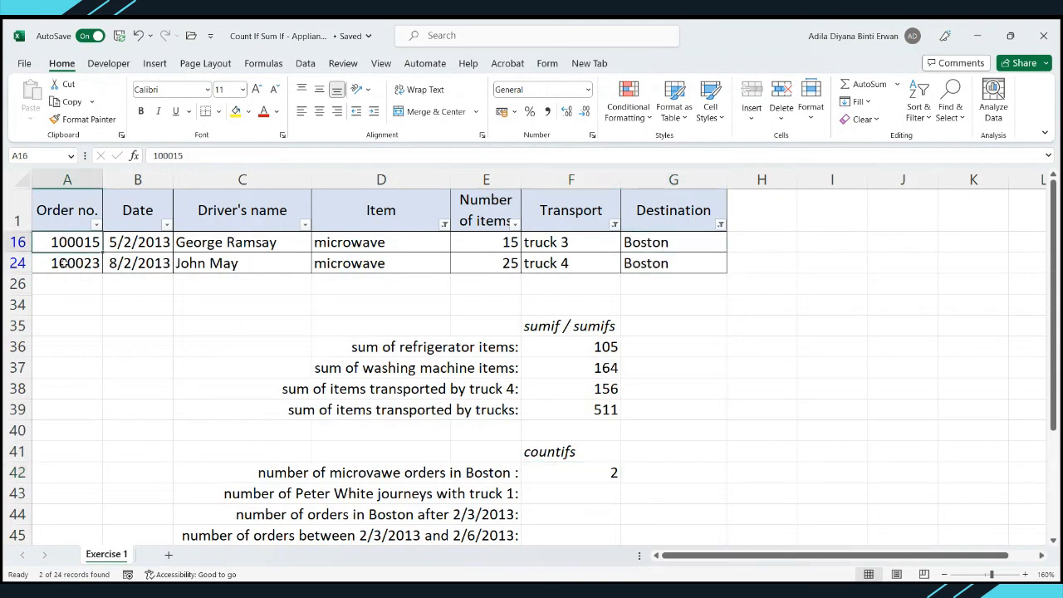
click(50, 263)
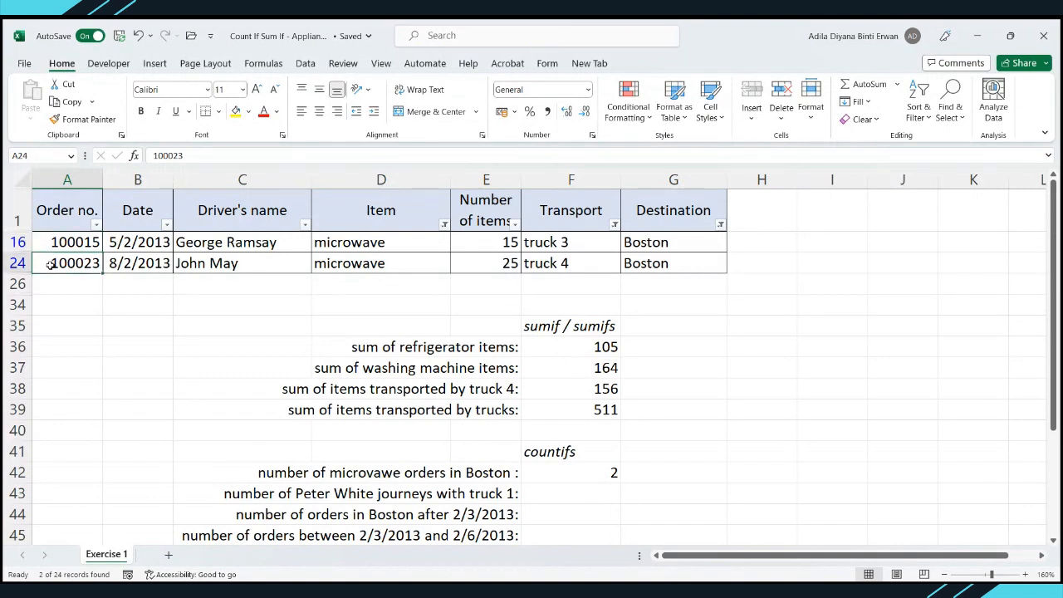
scroll(50, 263, down, 3)
click(536, 285)
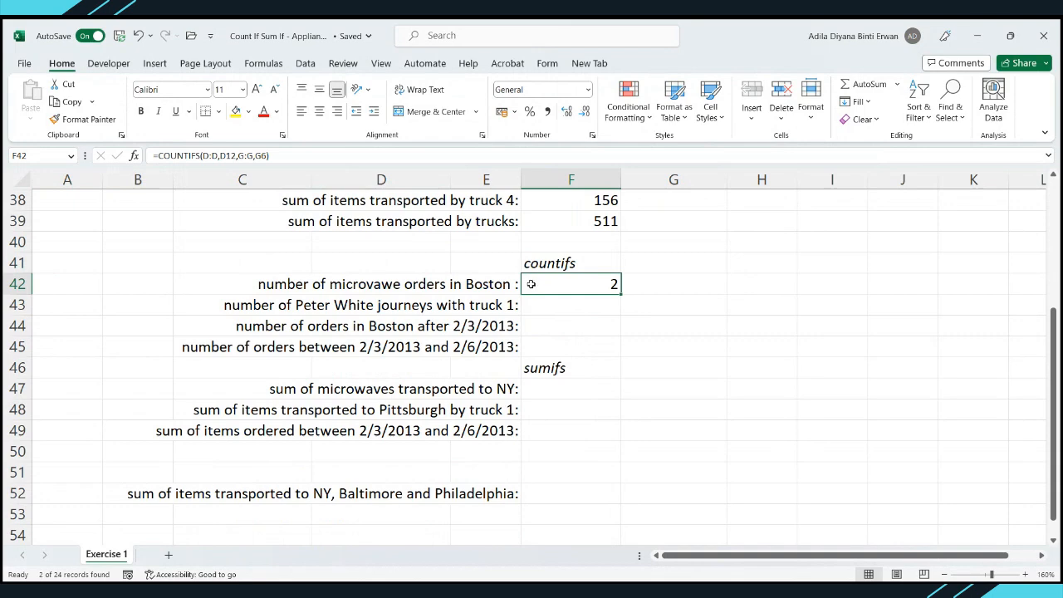
scroll(531, 284, up, 3)
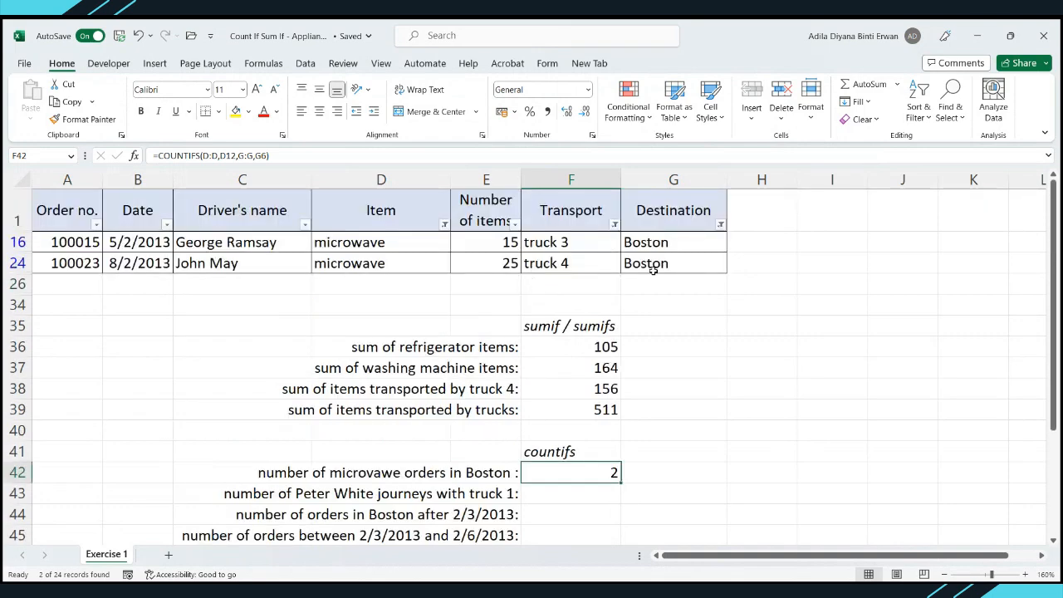
Clear the filters from the Transport and Destination columns of the order table.
click(615, 224)
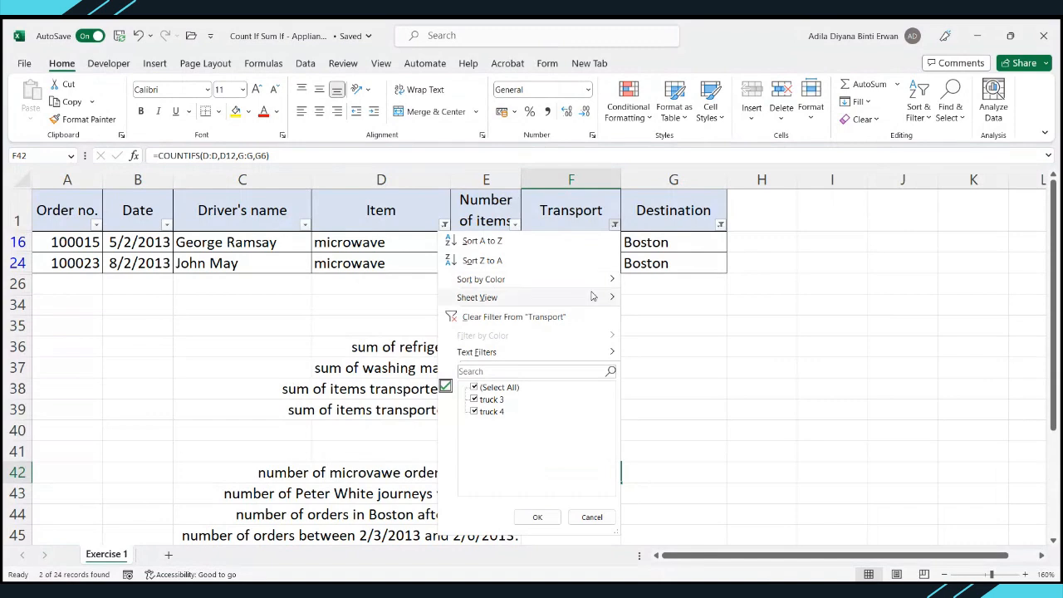
key(Escape)
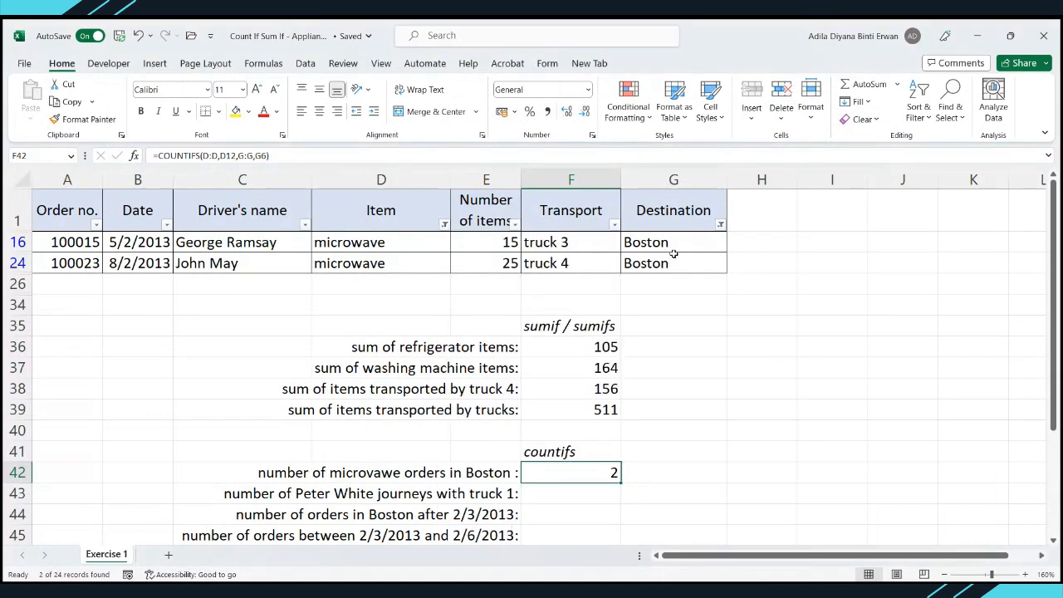
click(718, 225)
click(681, 317)
scroll(695, 311, down, 5)
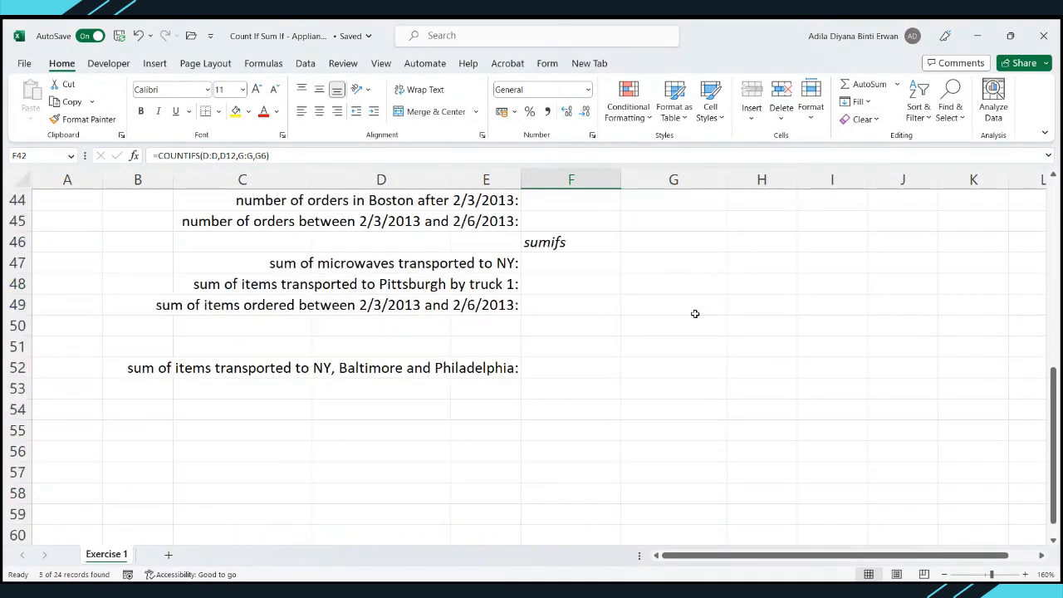
scroll(696, 313, up, 3)
click(570, 366)
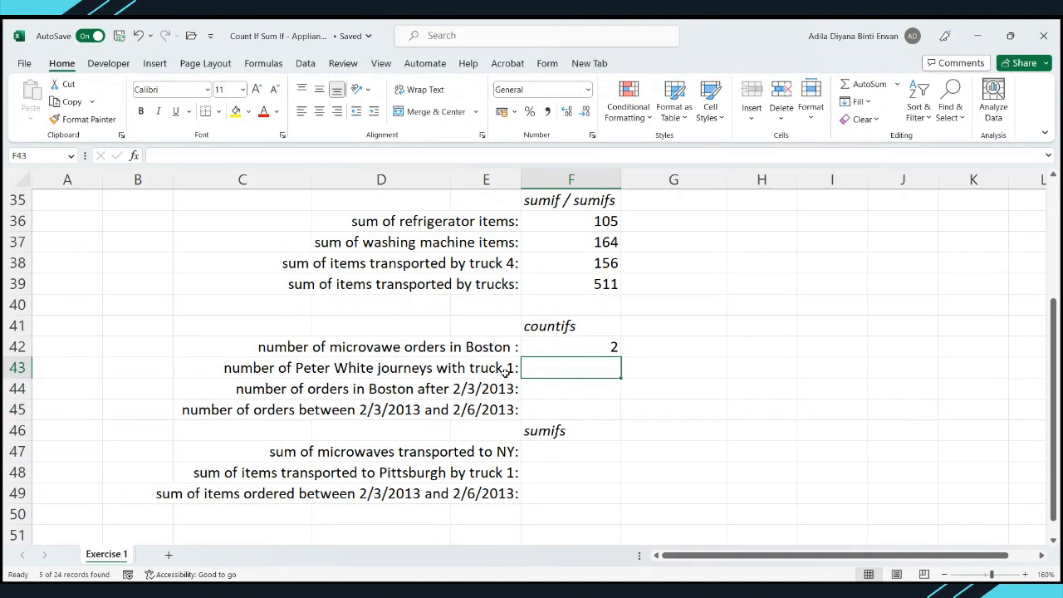
text(=countifs)
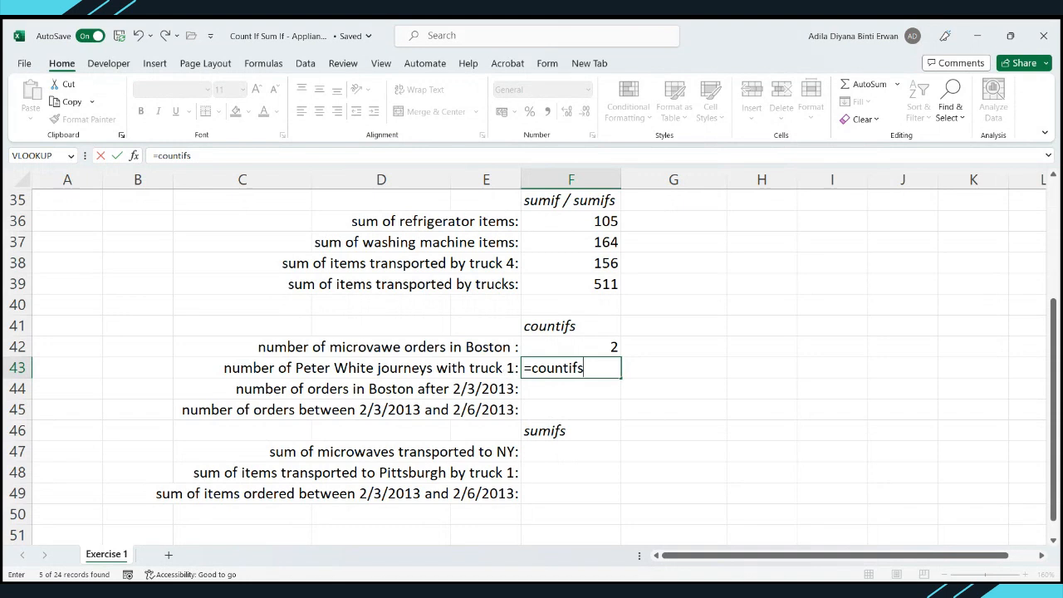
key(Tab)
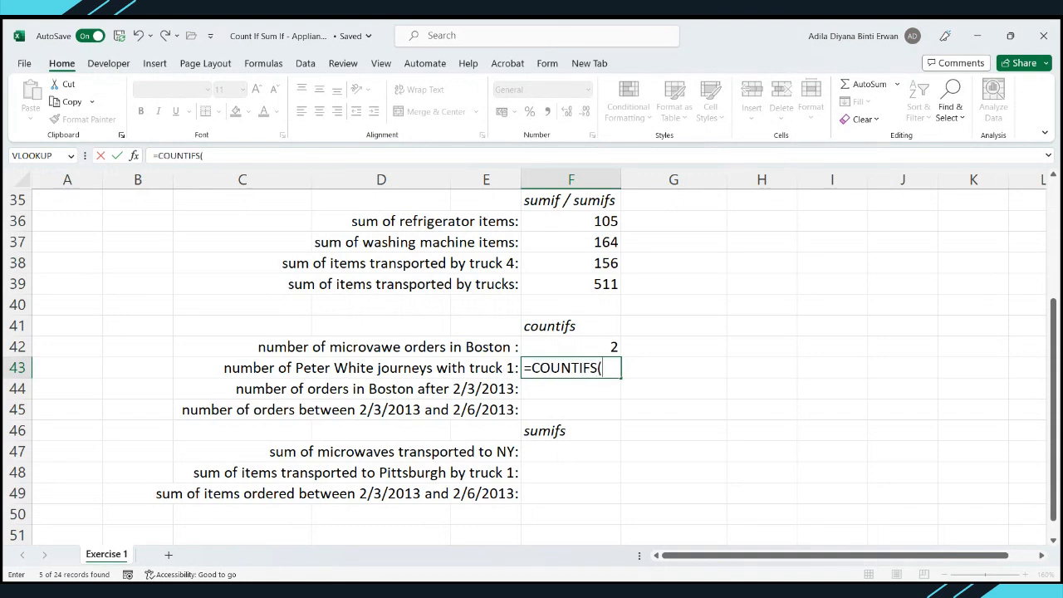
click(138, 161)
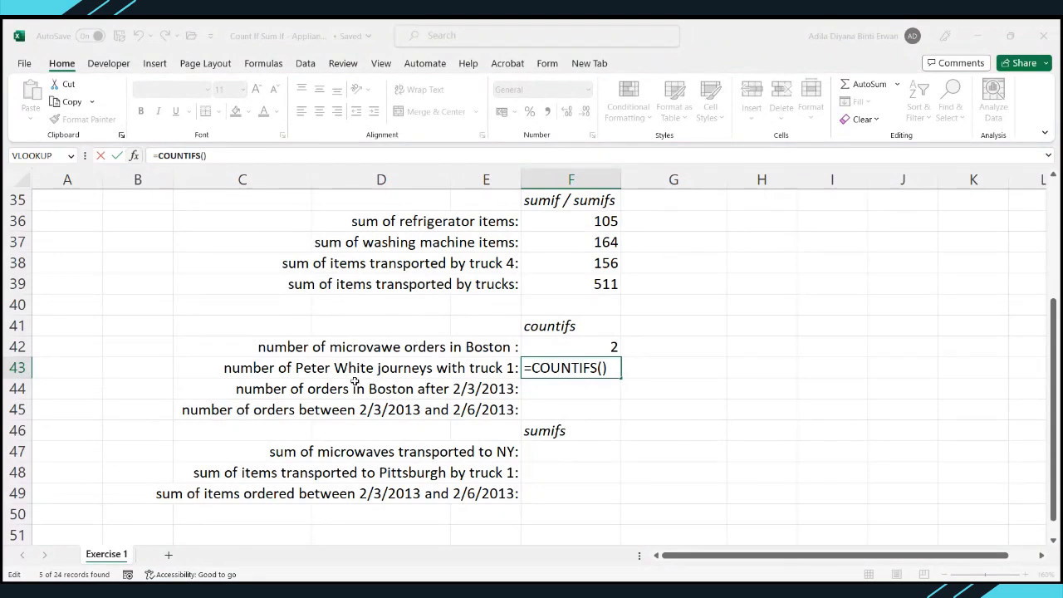
scroll(355, 381, up, 3)
click(242, 180)
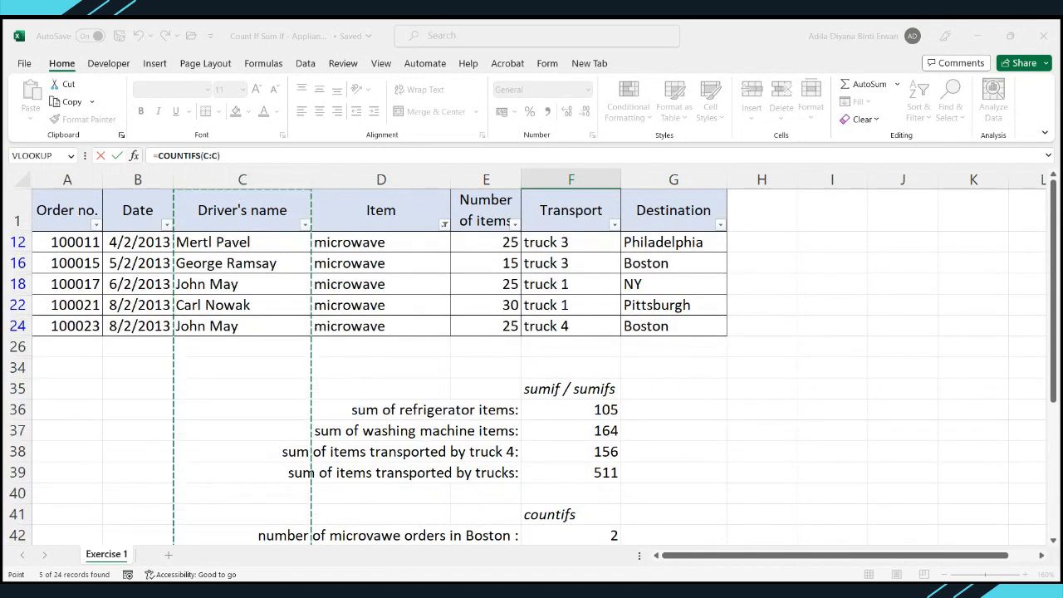
click(217, 156)
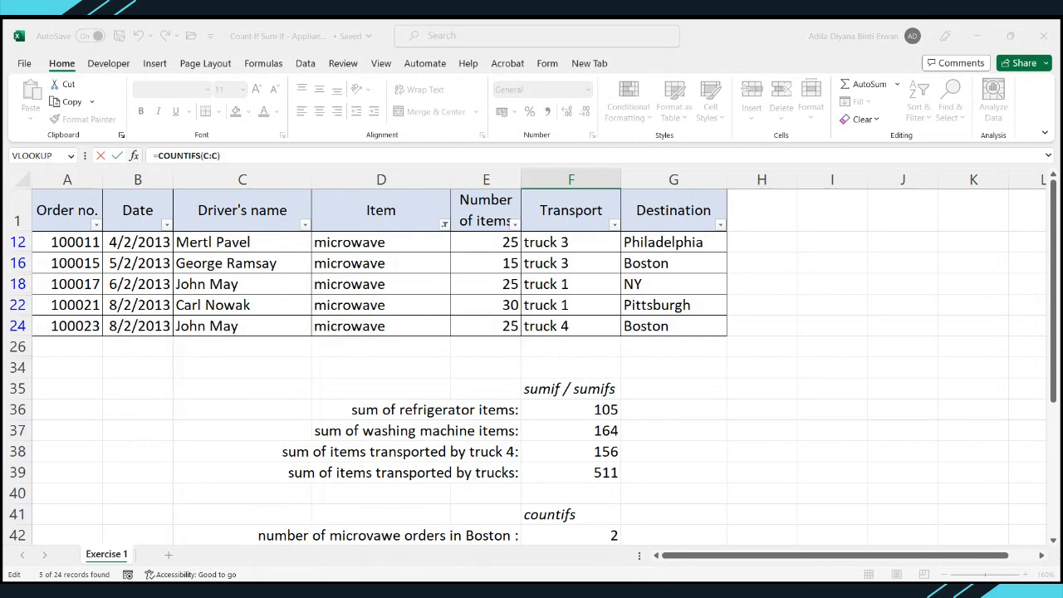
key(Escape)
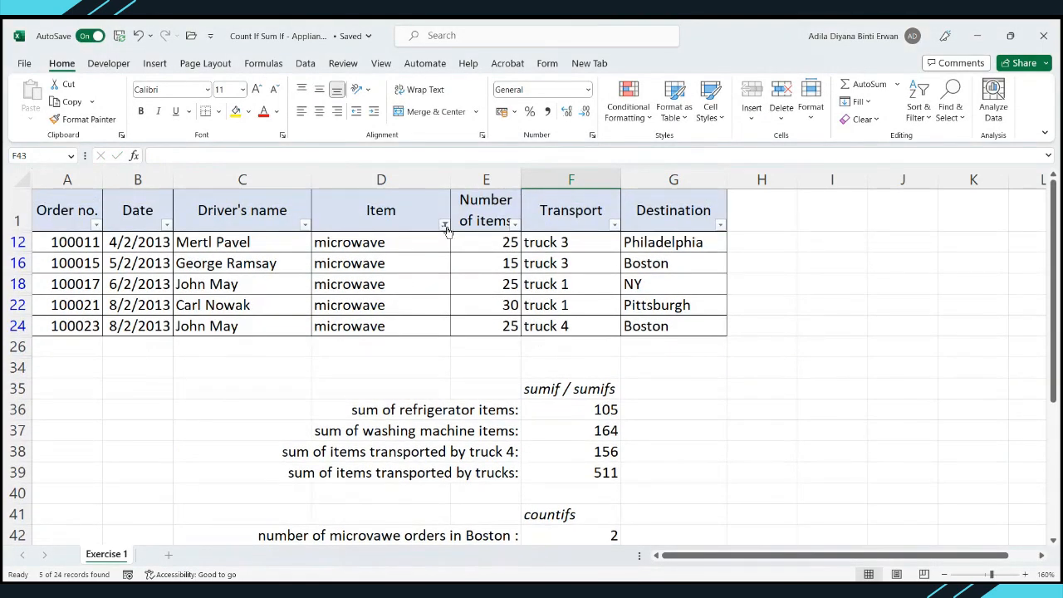
Clear the filter from the Item column so that all orders are shown.
click(445, 226)
click(427, 314)
scroll(430, 320, down, 7)
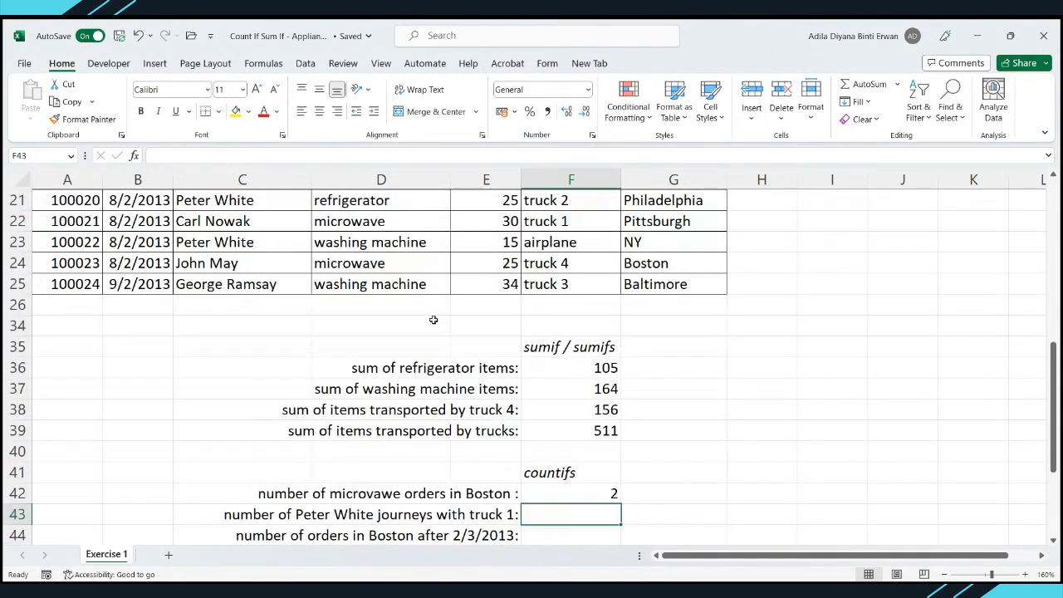
scroll(434, 317, up, 7)
Start a COUNTIFS formula in F43 with the entire Driver's name column, C:C, as its first criteria range.
scroll(496, 343, down, 11)
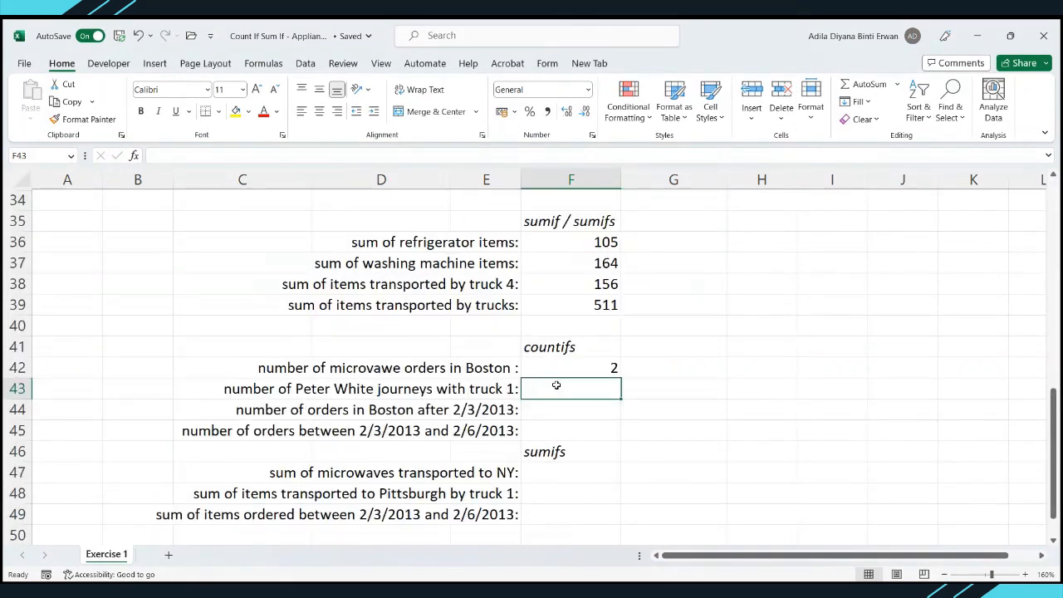
text(=countifs)
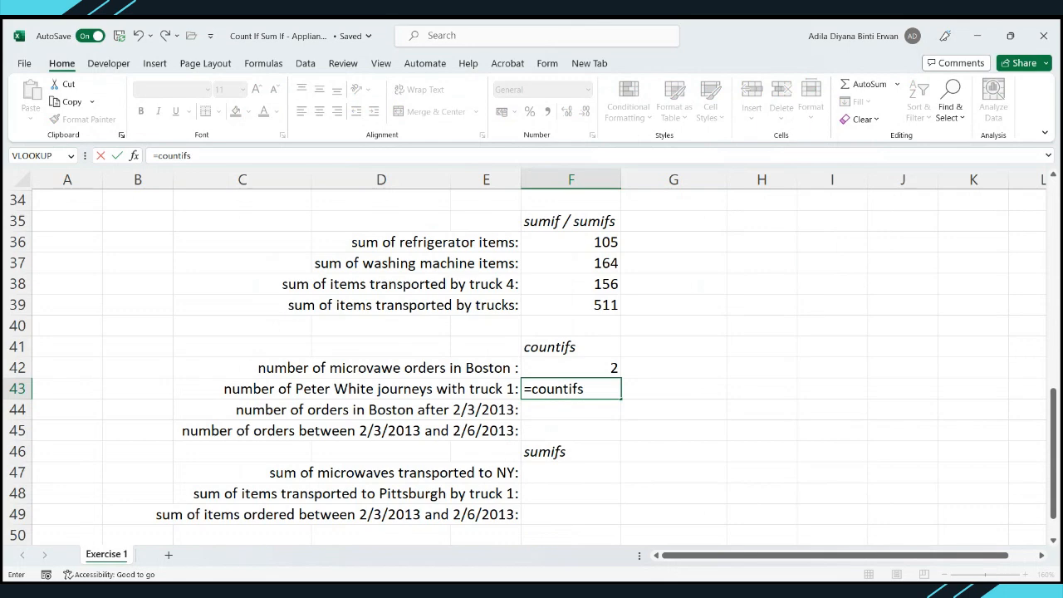
key(Tab)
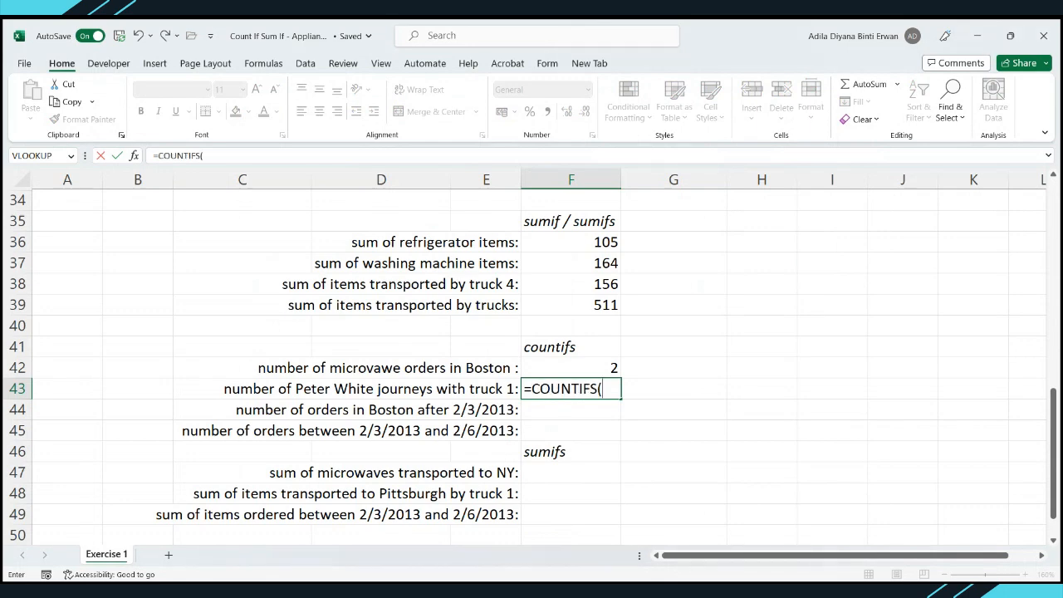
click(134, 155)
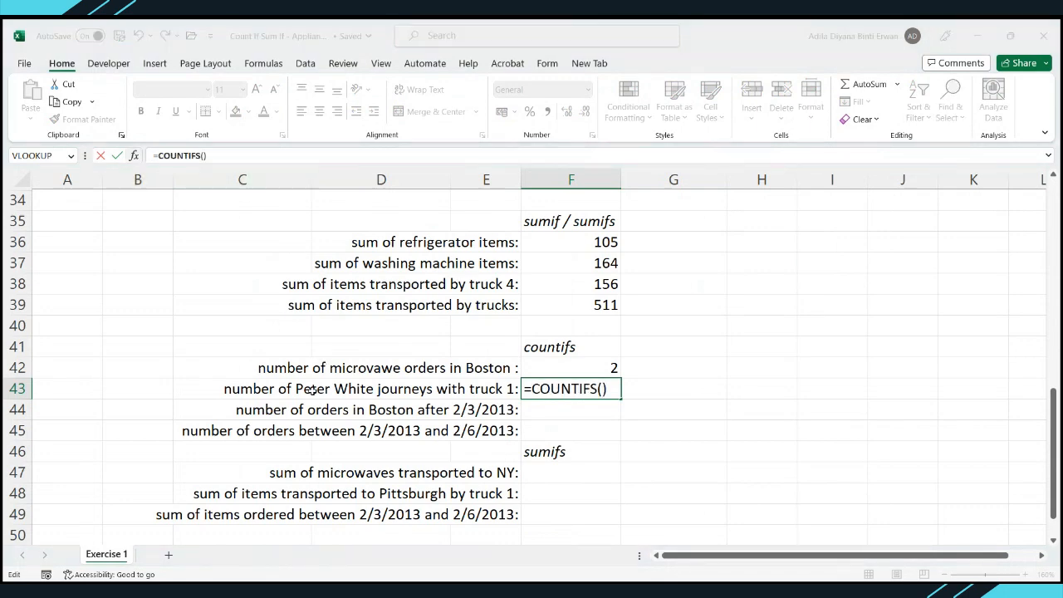
scroll(312, 389, up, 10)
click(242, 179)
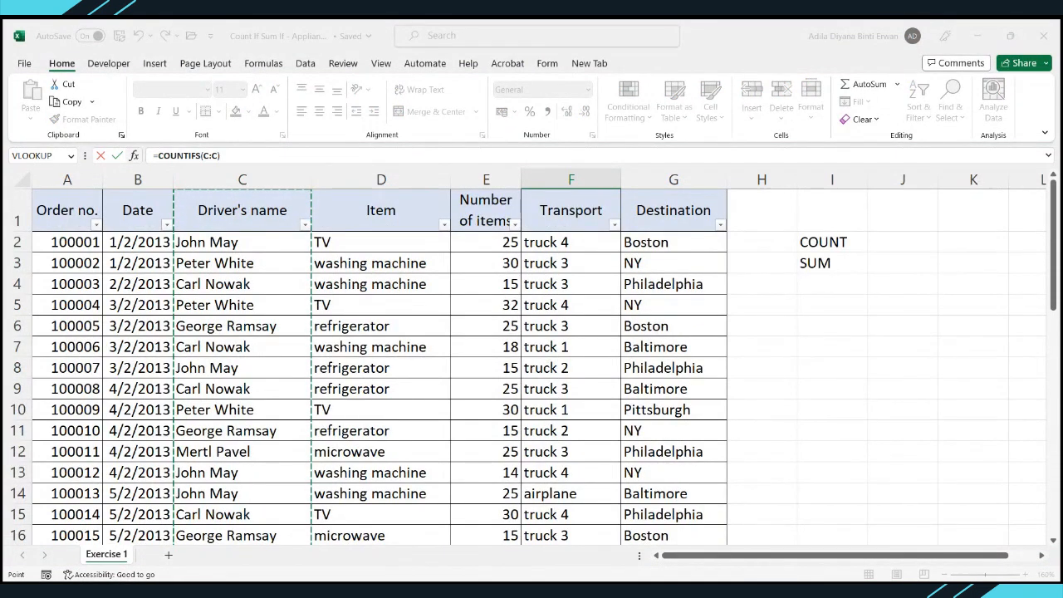
Set the first criterion of F43's COUNTIFS formula to the driver's name in cell C3.
key(F2)
text(,)
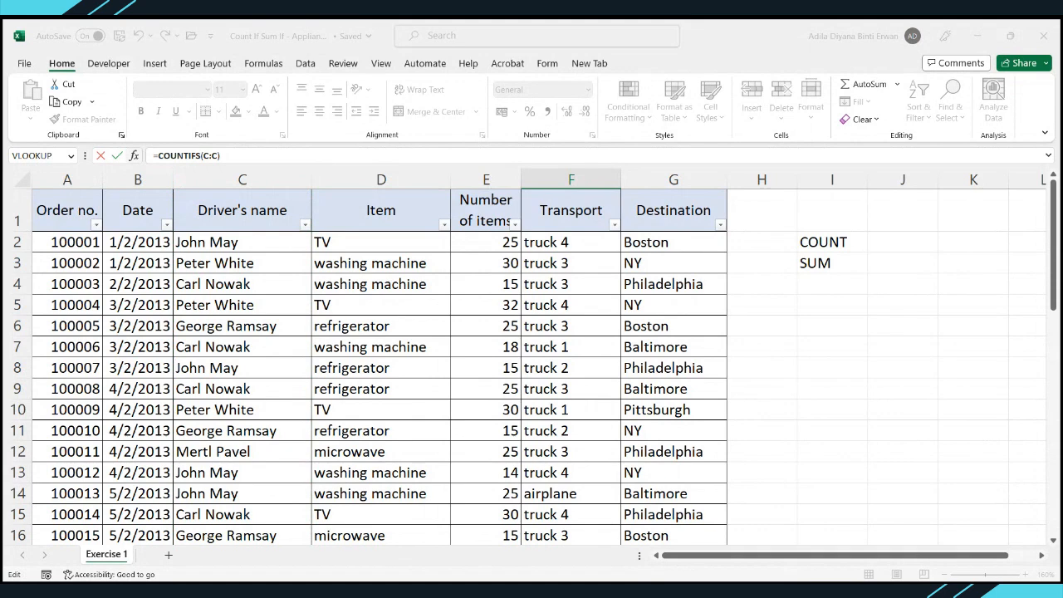
click(231, 264)
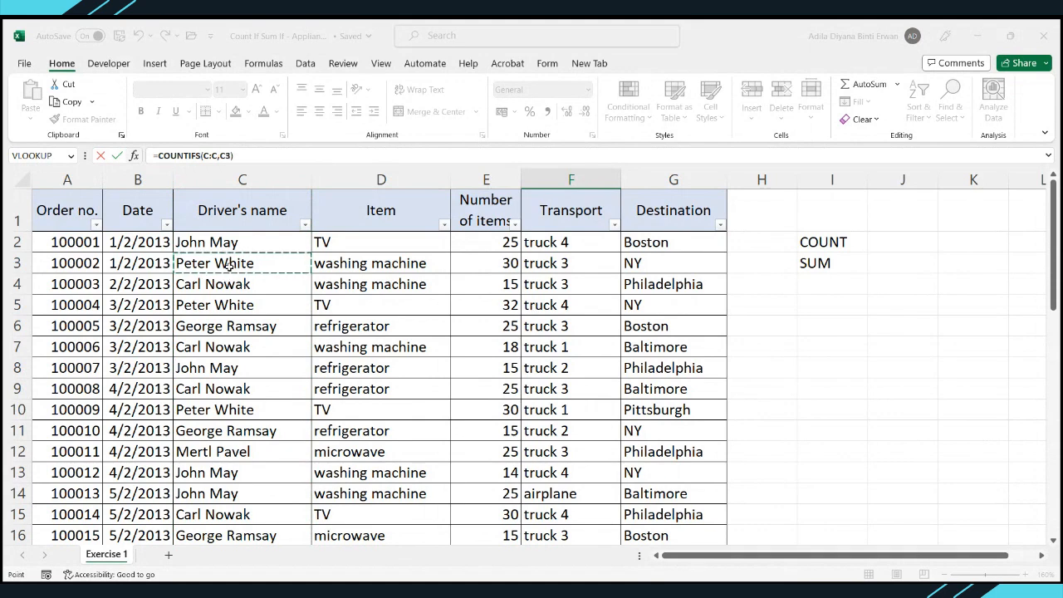
key(F2)
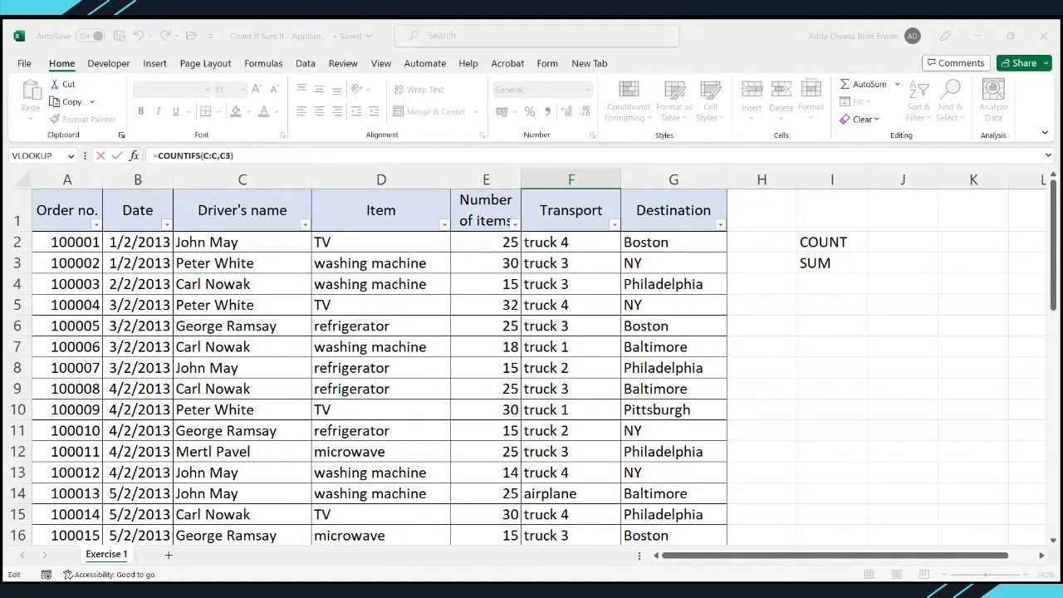
Add the Transport entries F2:F25 as the second criteria range of F43's COUNTIFS formula.
scroll(484, 422, down, 8)
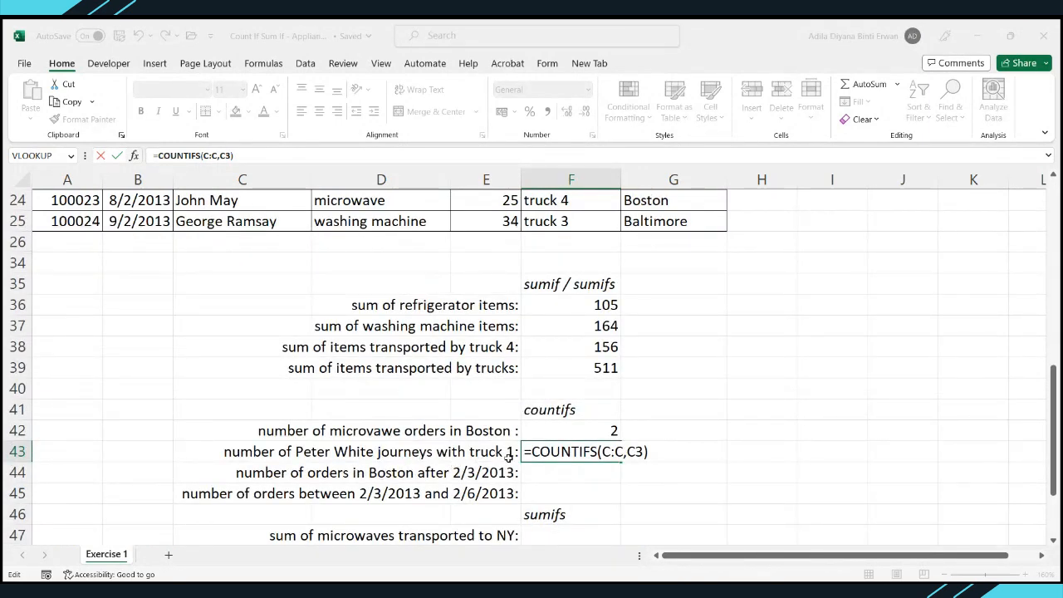
text(,)
scroll(509, 452, up, 8)
drag(573, 246, 571, 517)
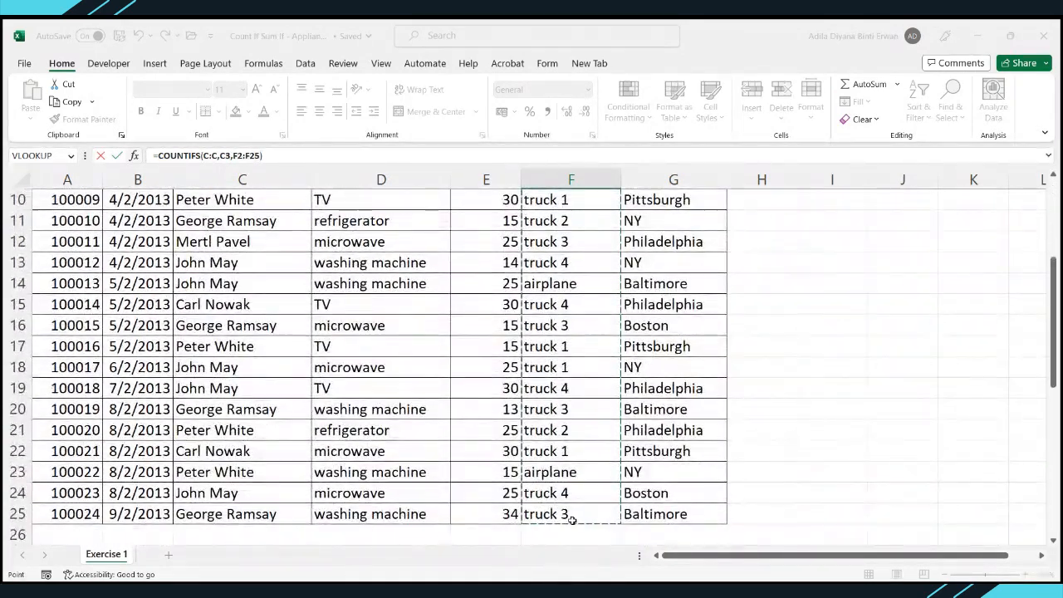
scroll(549, 459, down, 5)
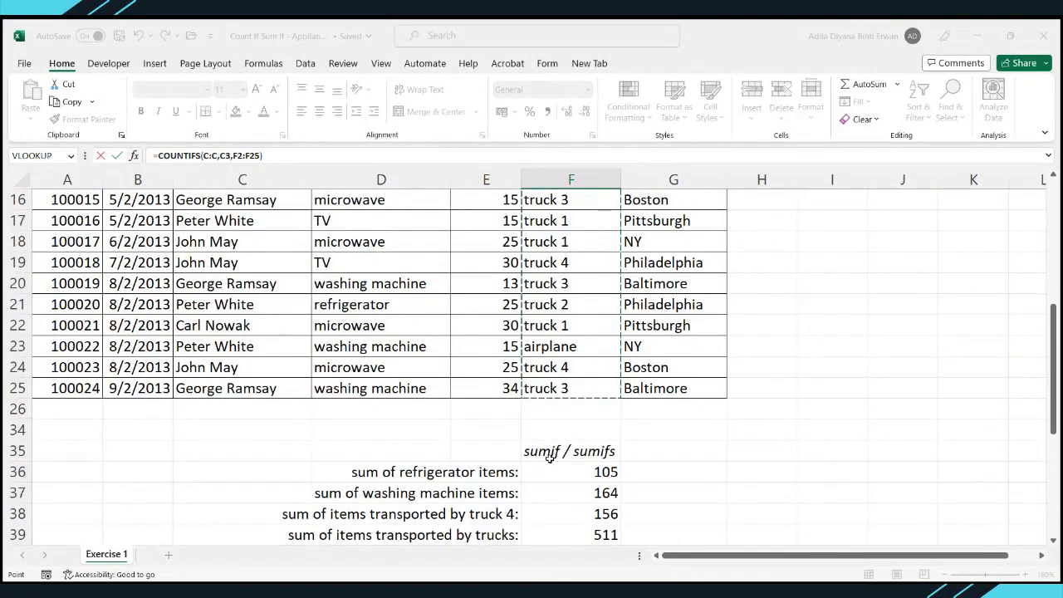
scroll(553, 482, up, 8)
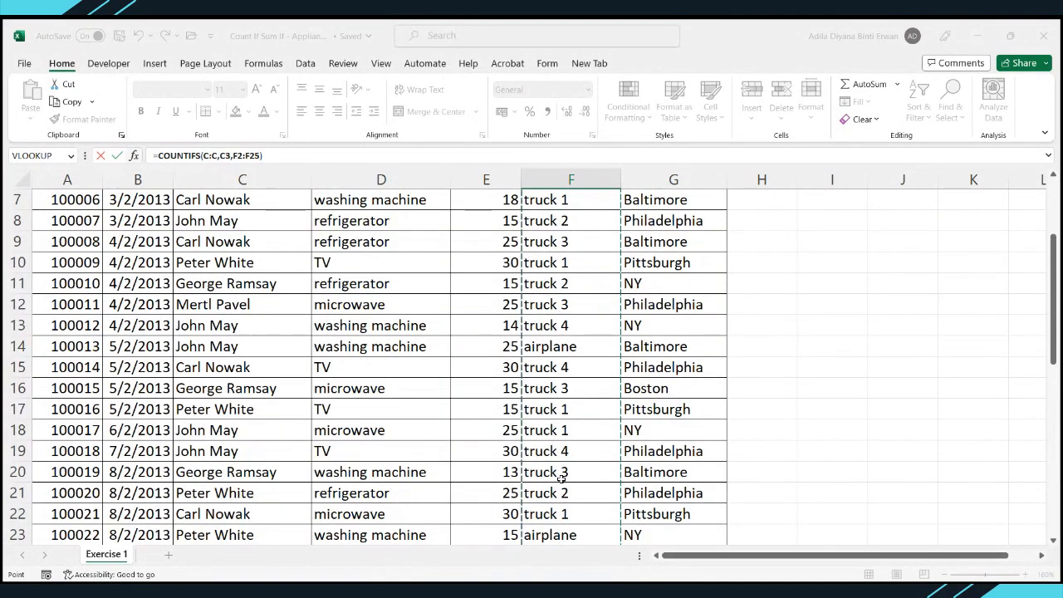
scroll(556, 307, down, 7)
scroll(553, 329, down, 1)
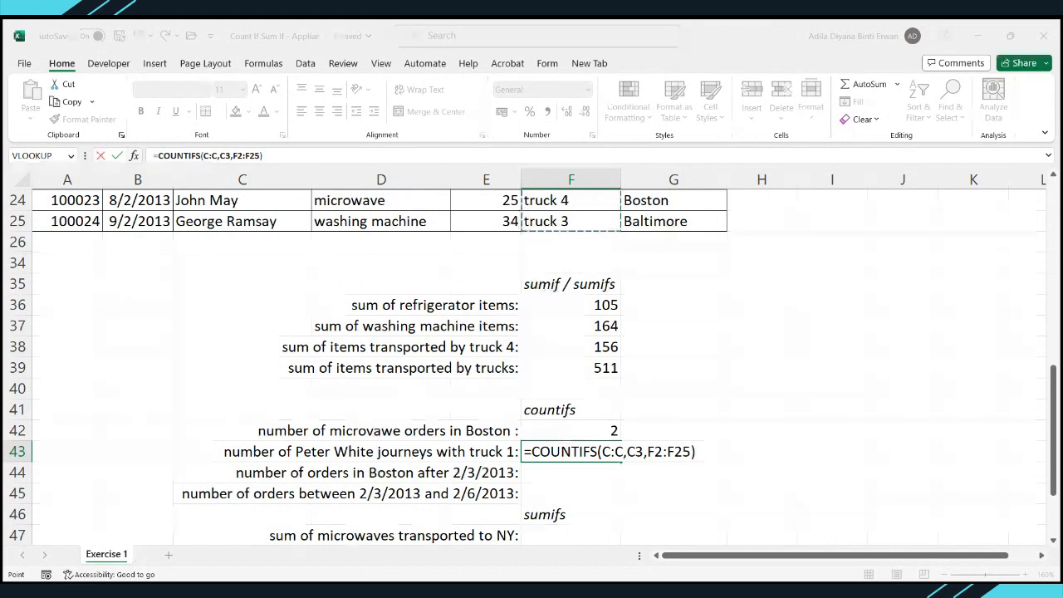
Set the second criterion of F43's COUNTIFS formula to truck 1 by referencing cell F7.
key(F2)
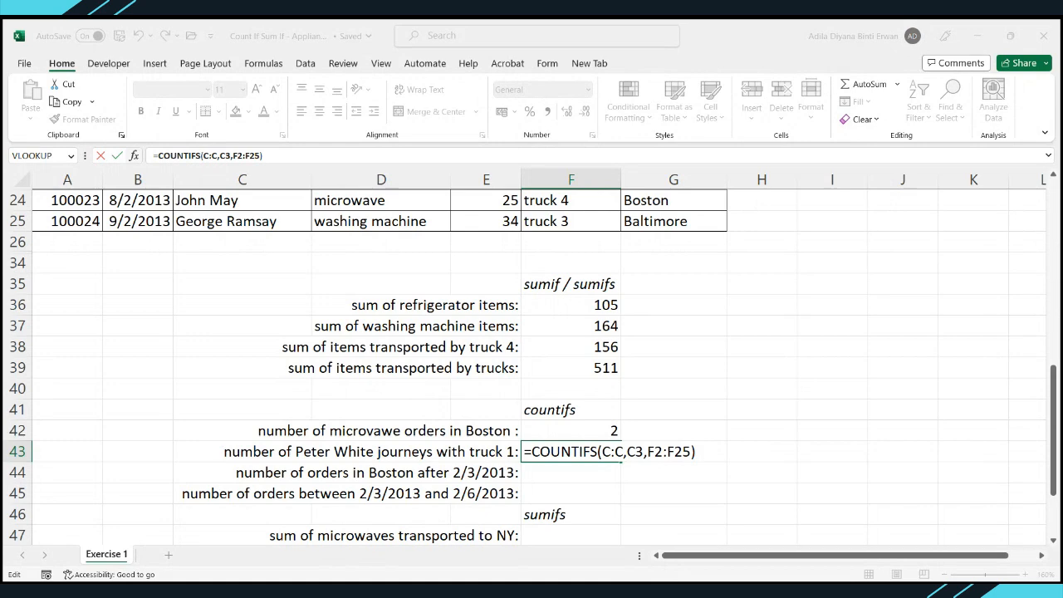
text(,)
scroll(577, 313, up, 8)
click(546, 349)
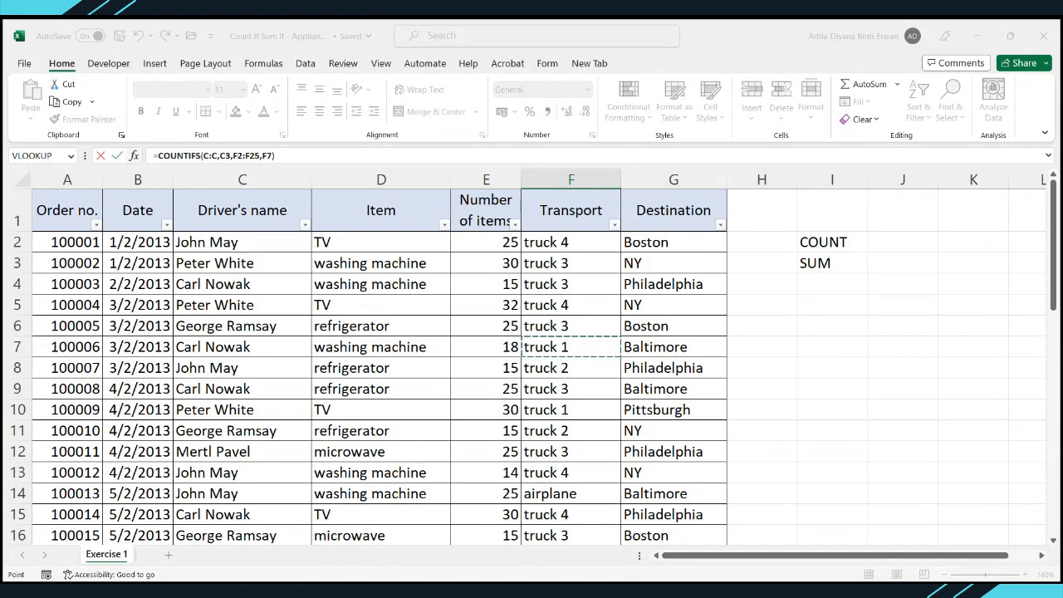
Replace the first criteria range in F43's COUNTIFS formula with C2:C25 and enter the finished formula.
key(F2)
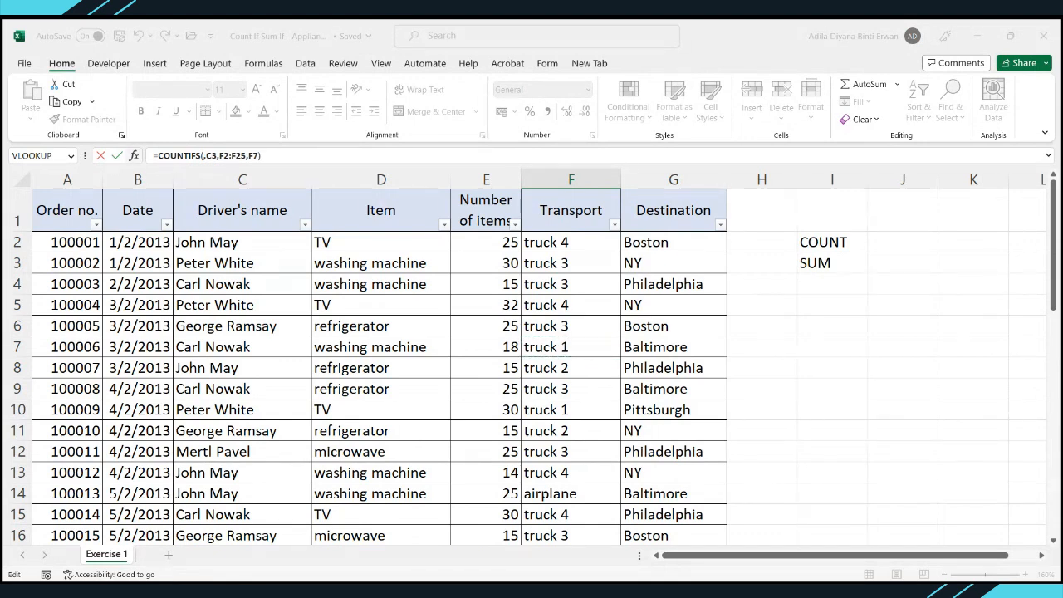
drag(228, 245, 242, 517)
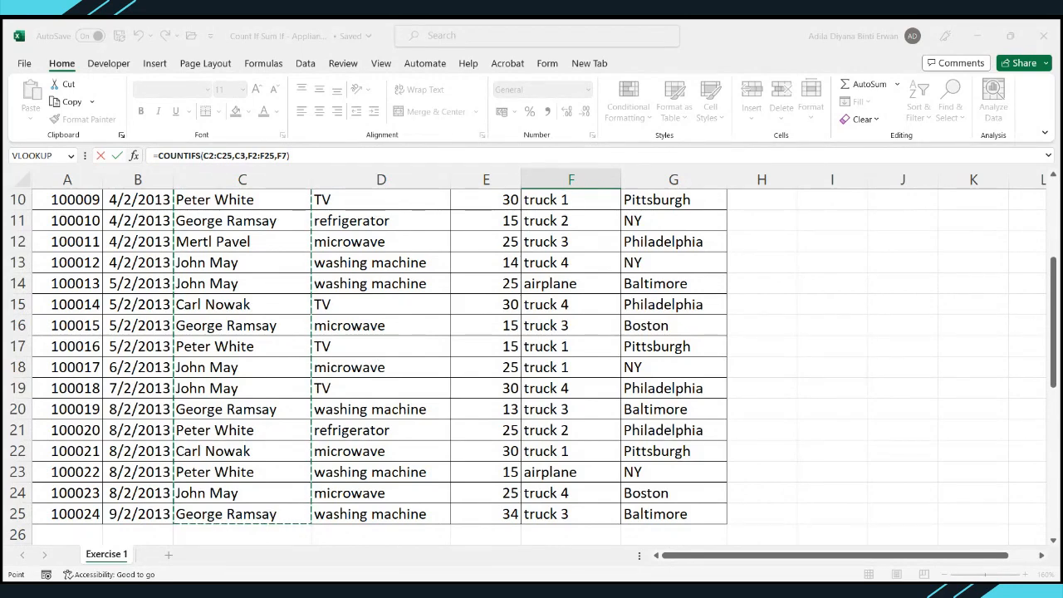
key(Tab)
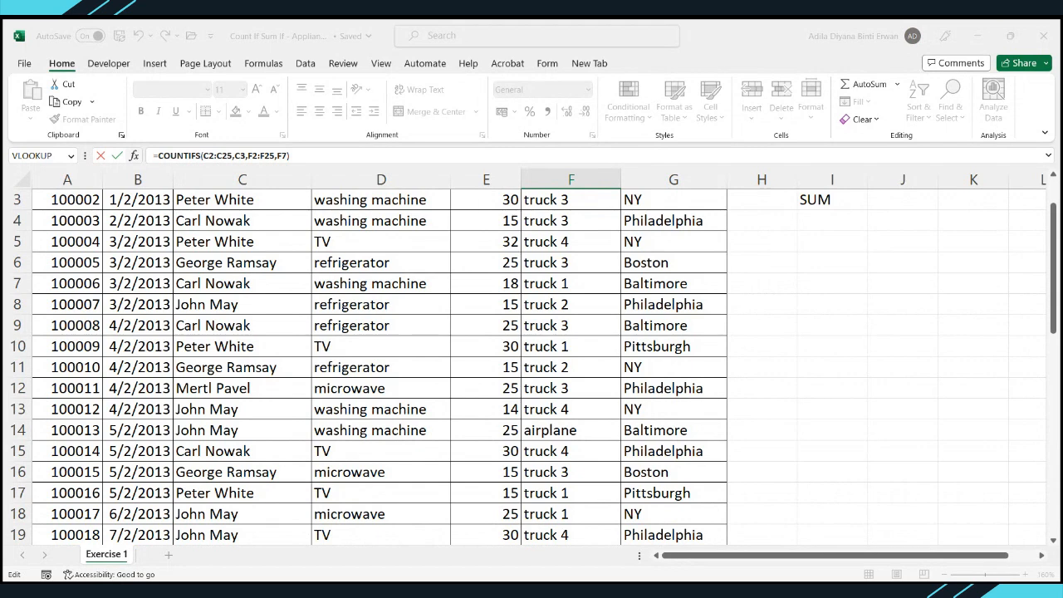
scroll(529, 365, up, 1)
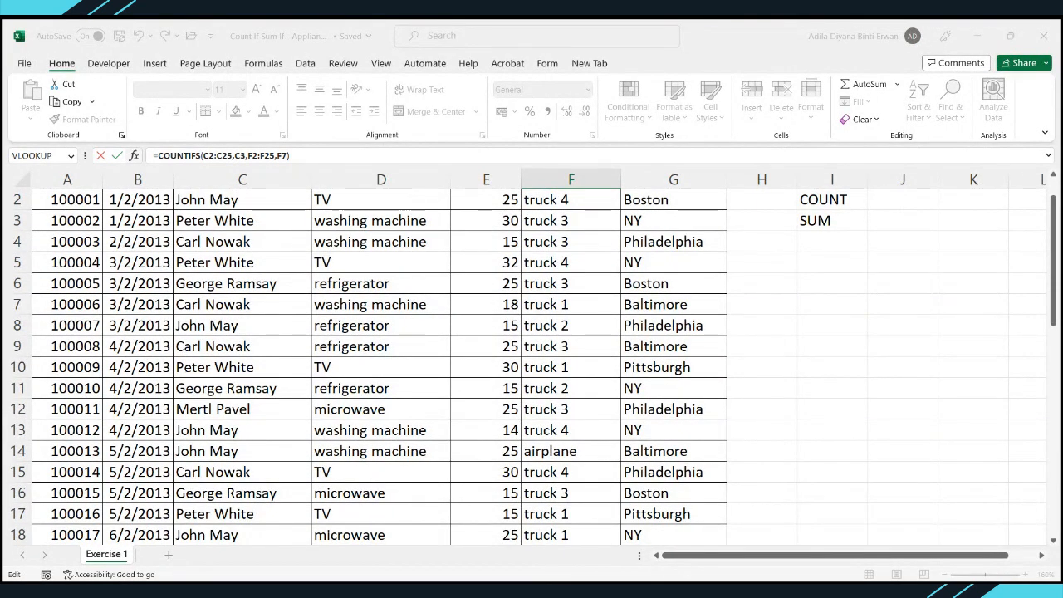
scroll(528, 365, up, 1)
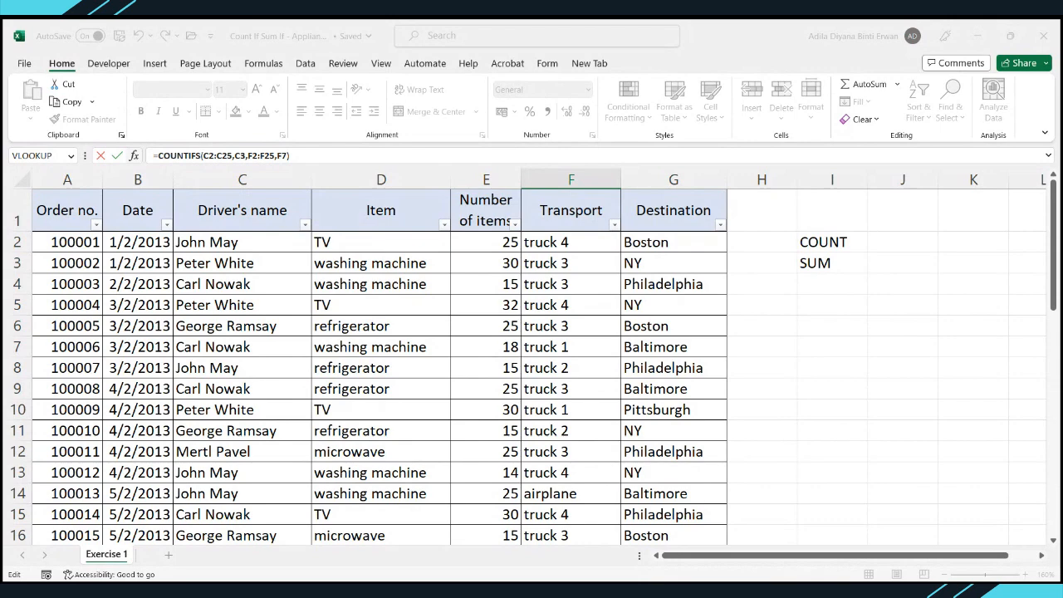
key(ctrl+Return)
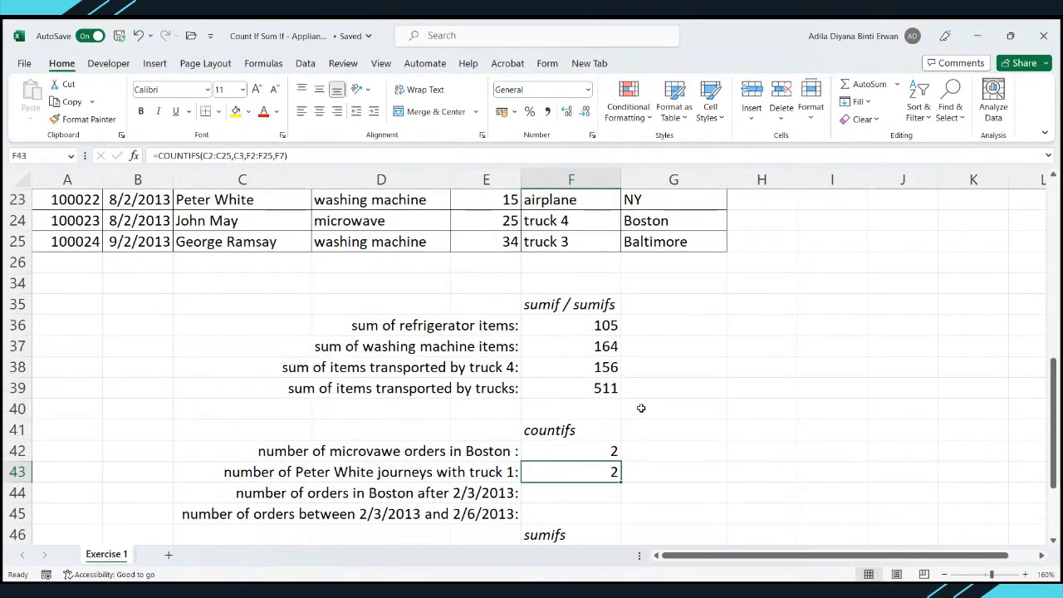
Compare the conditions named in the refrigerator and washing machine sum labels with those in the COUNTIFS labels of rows 42 and 43.
scroll(641, 408, up, 1)
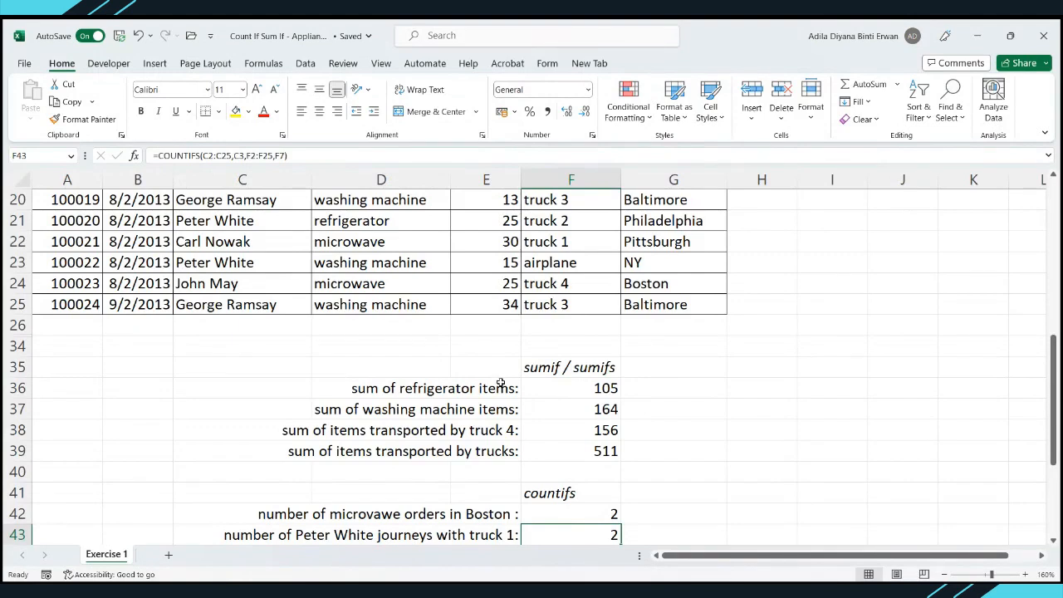
click(472, 391)
click(455, 413)
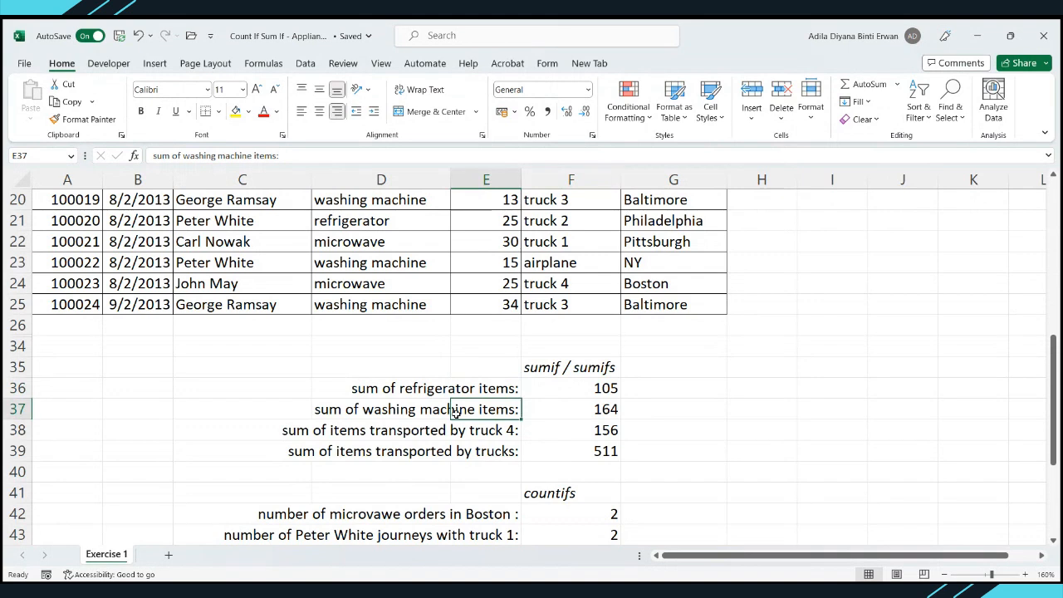
click(408, 515)
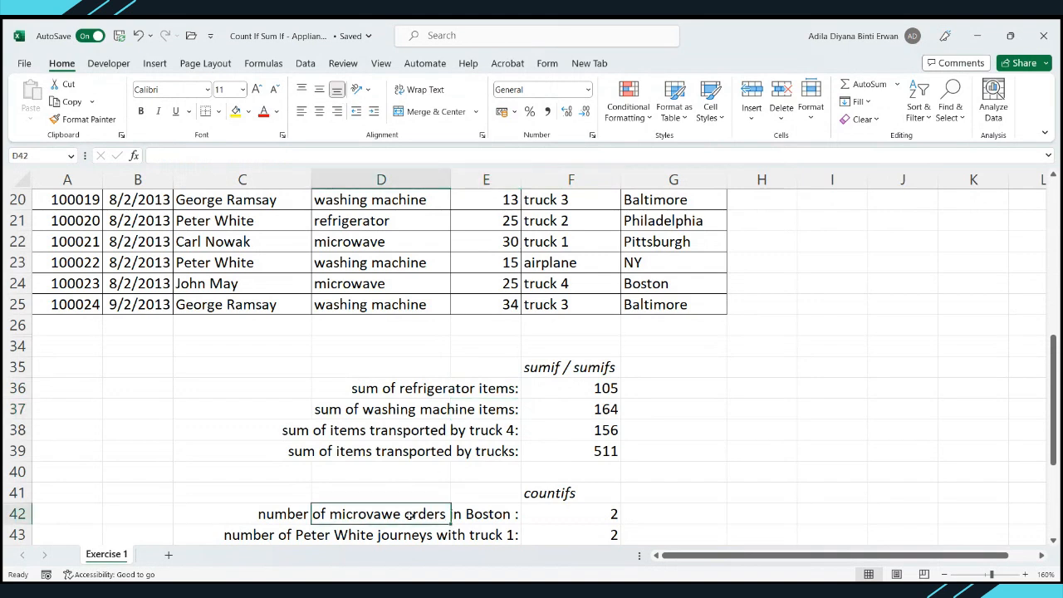
click(645, 512)
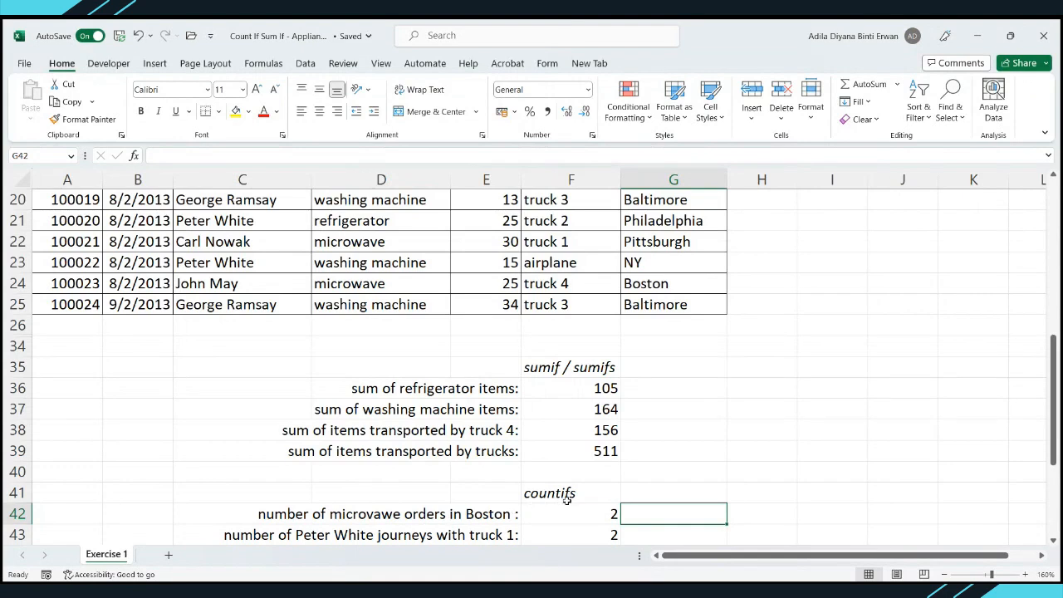
click(350, 515)
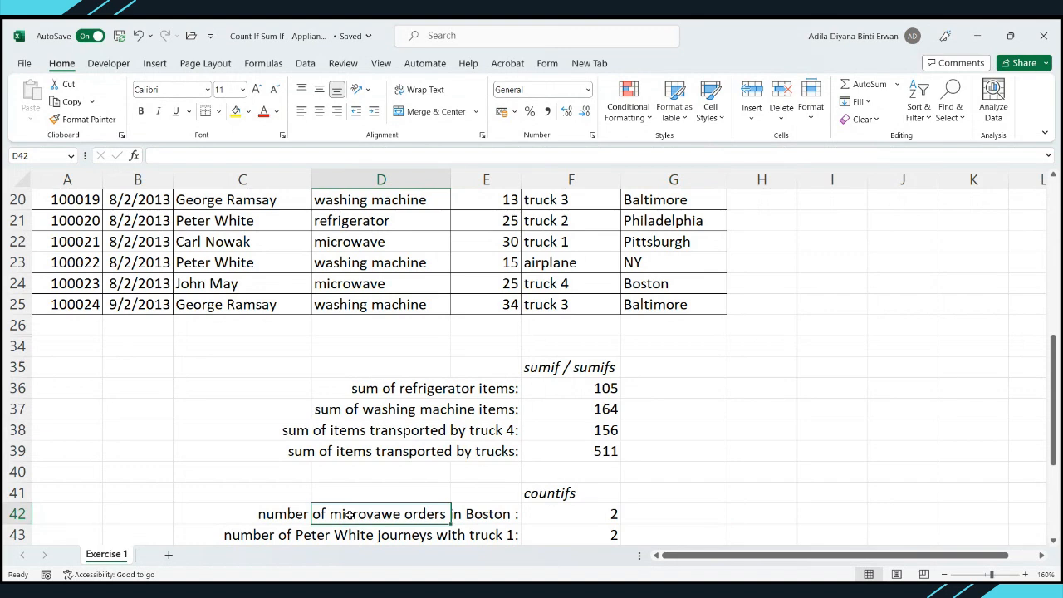
click(498, 515)
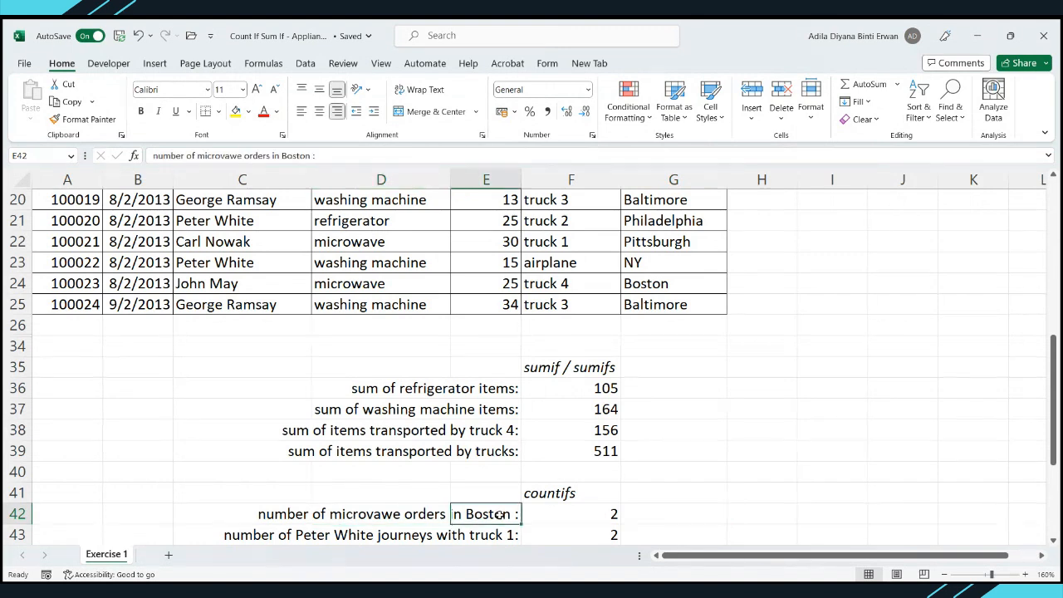
click(349, 535)
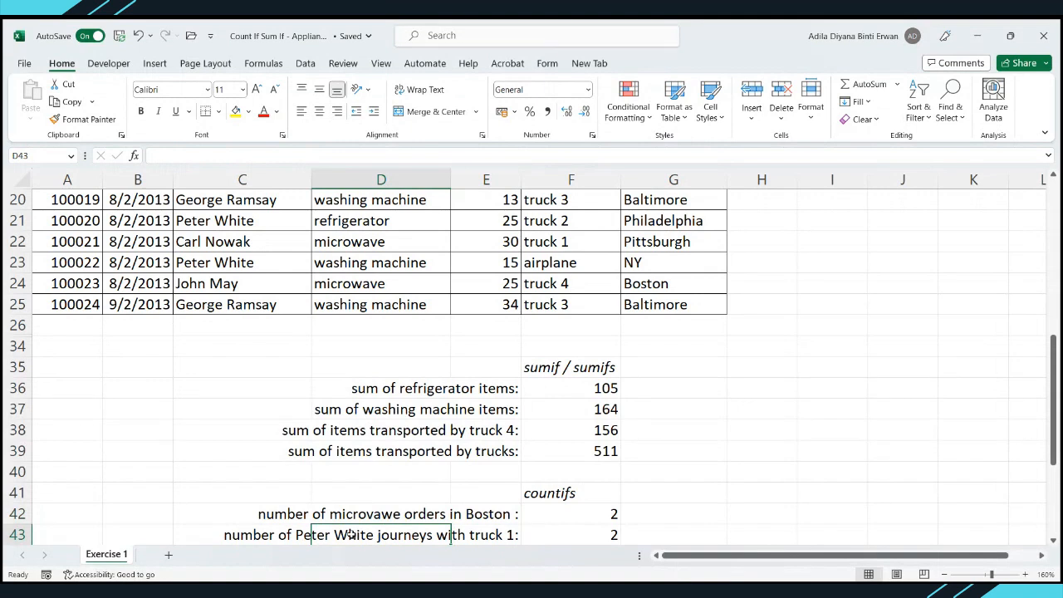